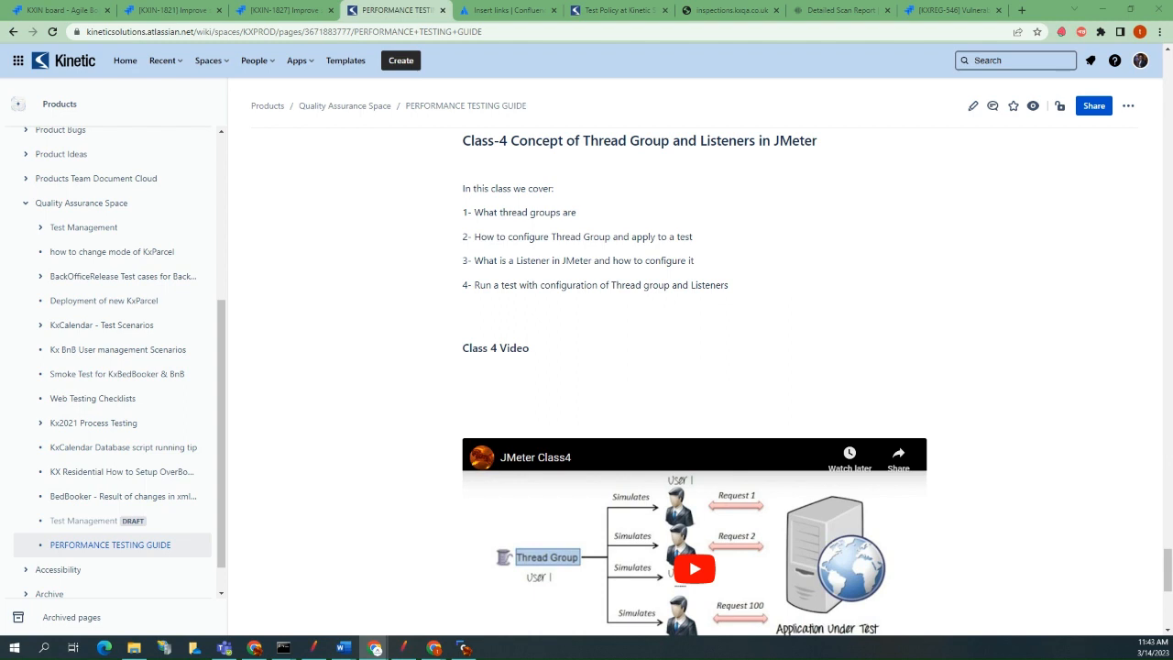
Review the Class-4 thread group and listener topics in the performance testing guide, and minimize that browser window.
scroll(436, 312, "up", 2)
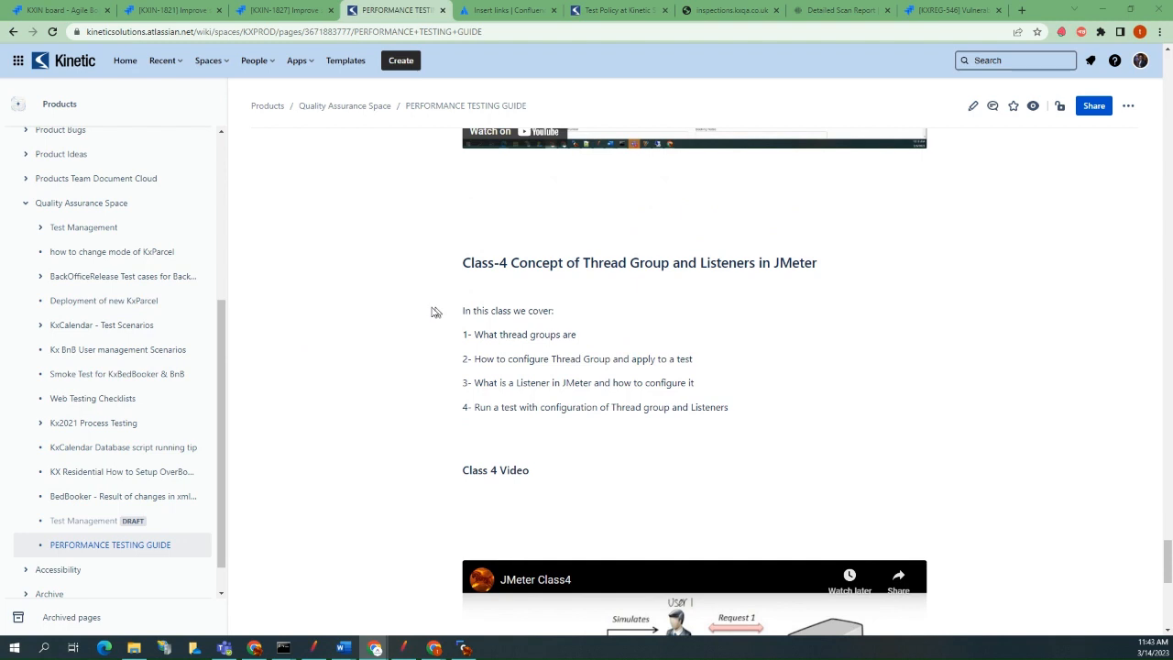
scroll(436, 312, "up", 1)
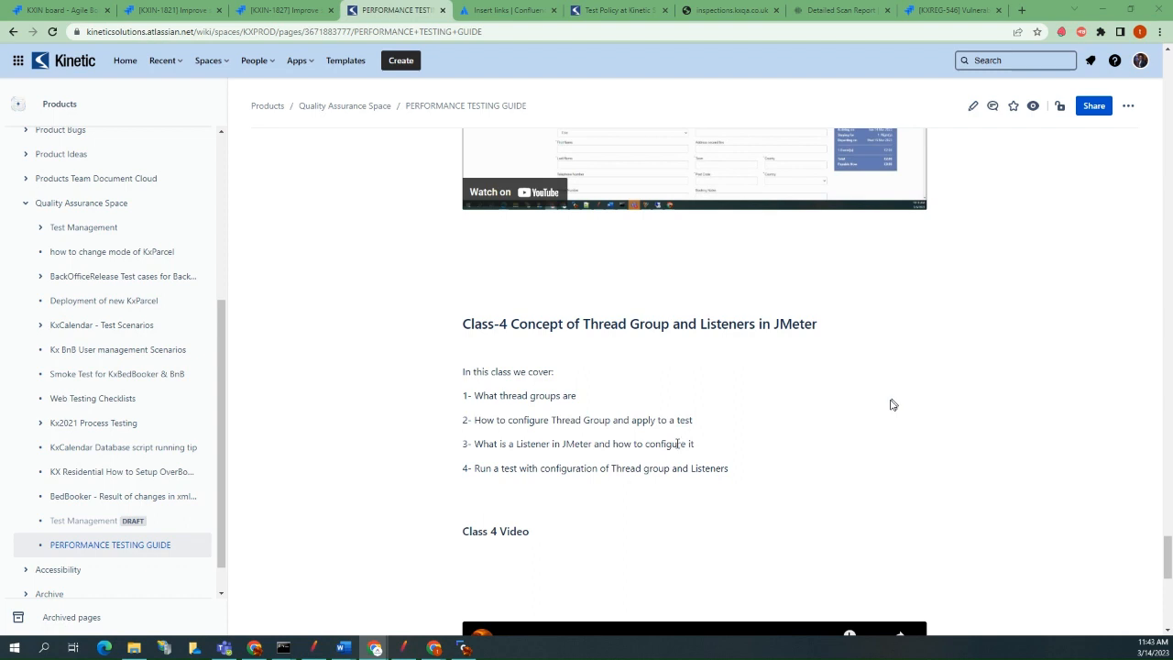
scroll(893, 404, "down", 5)
scroll(683, 446, "down", 2)
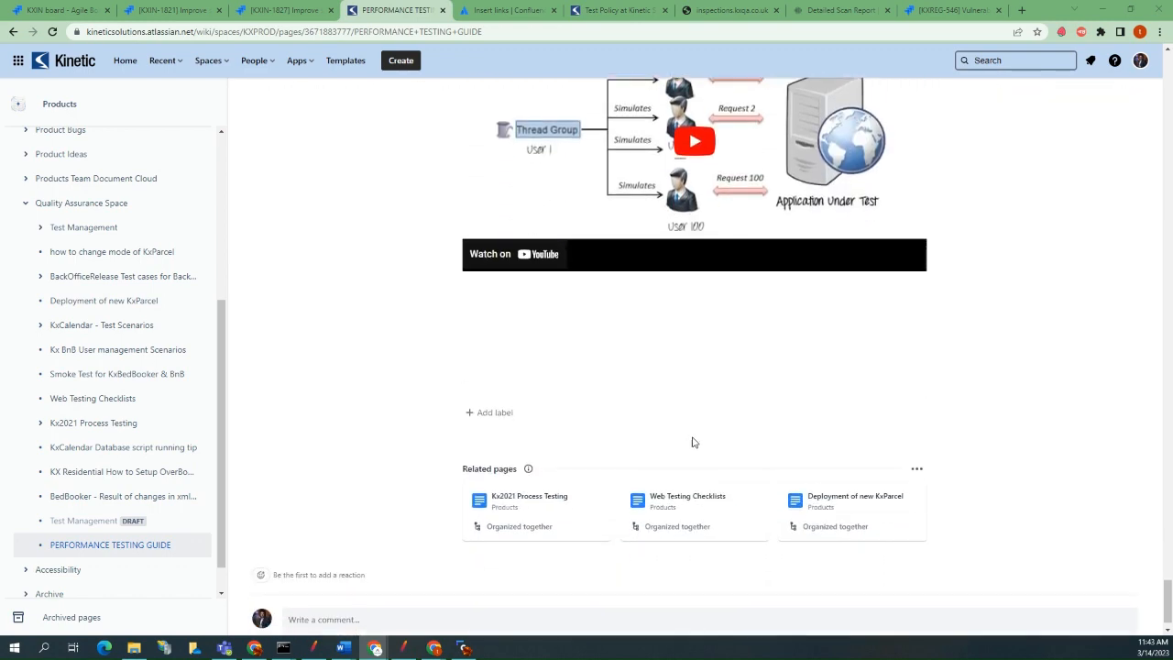
left_click(1102, 11)
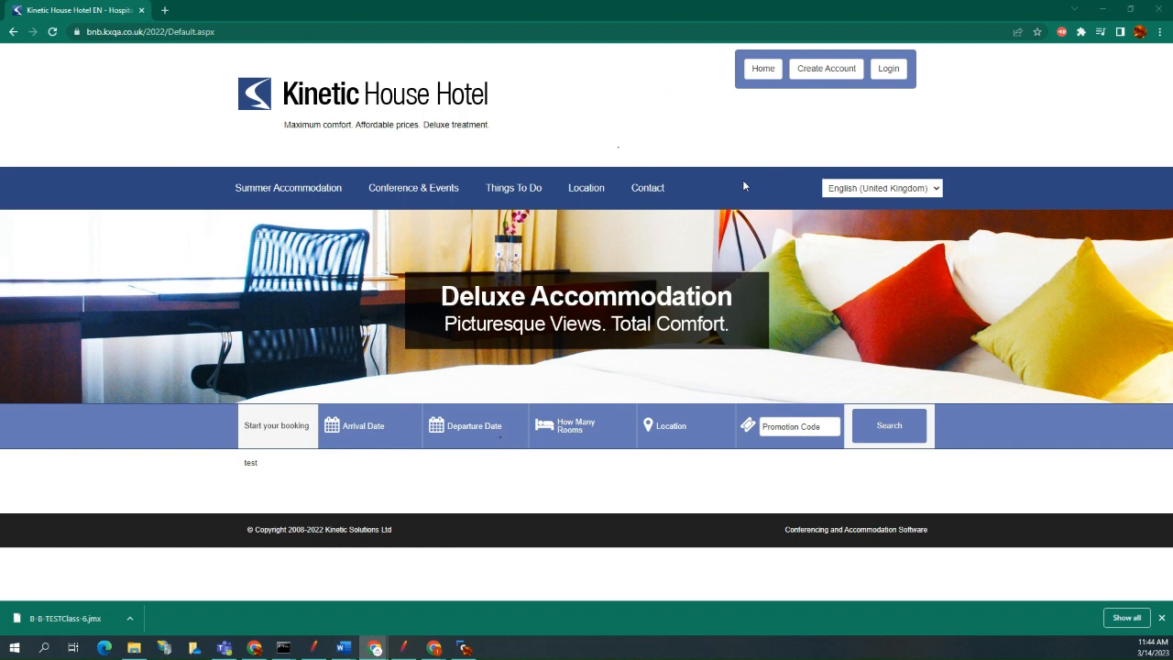
Start a BlazeMeter recording named B&B-TEST5-14March and open the hotel site's login page.
left_click(1060, 33)
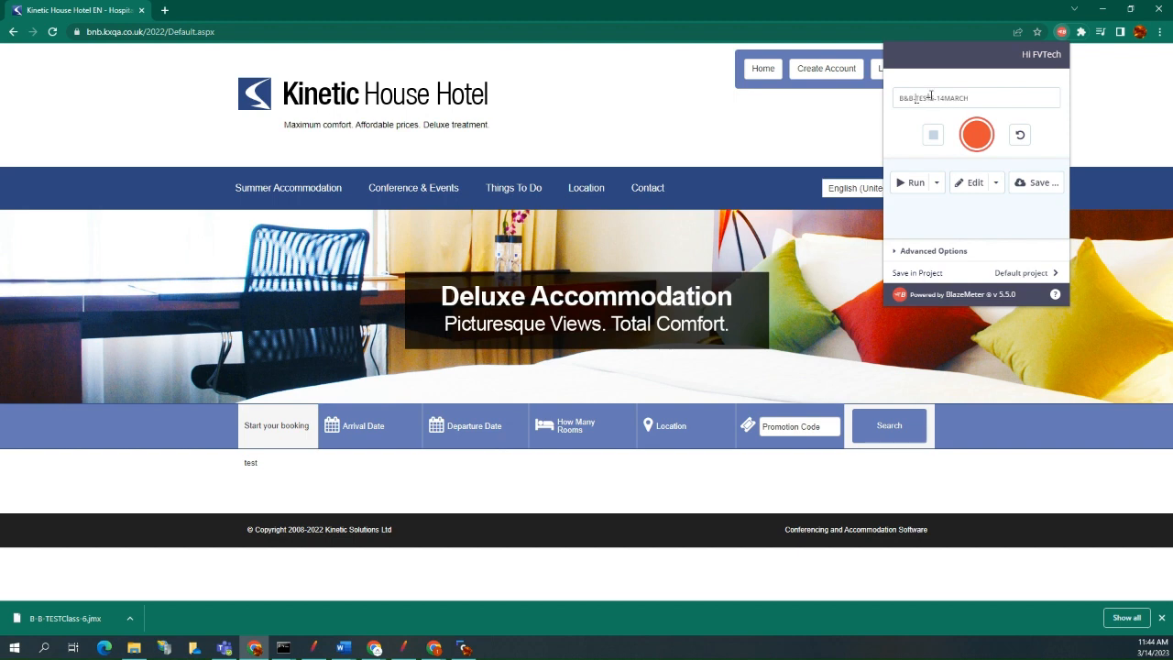
left_click(977, 135)
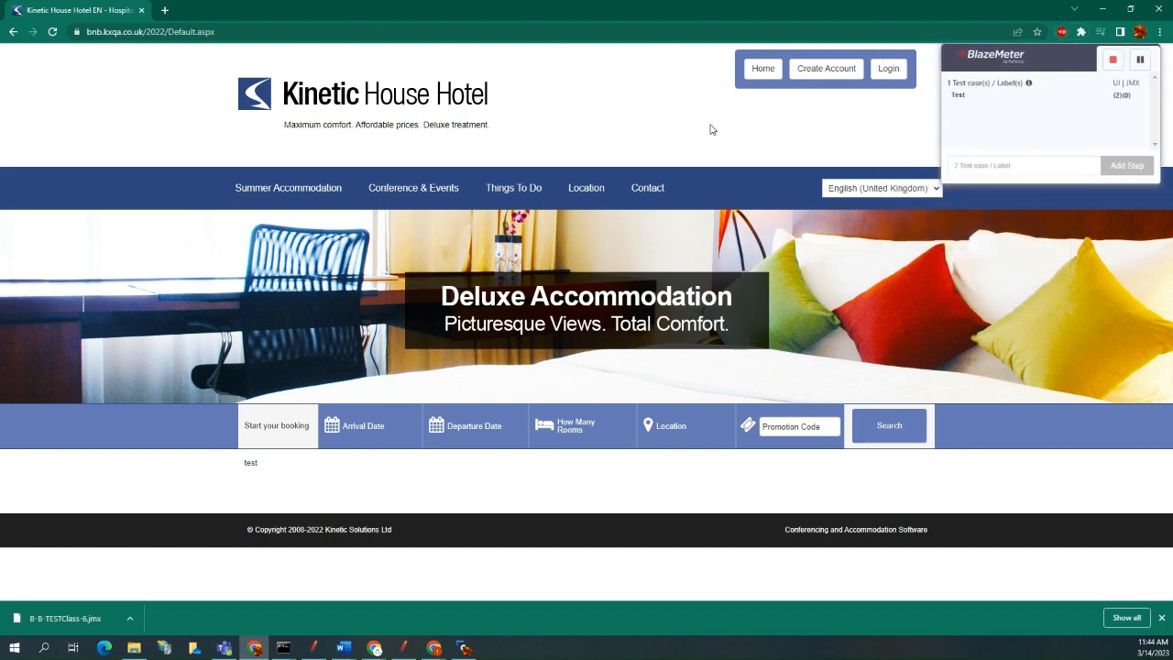
left_click(888, 73)
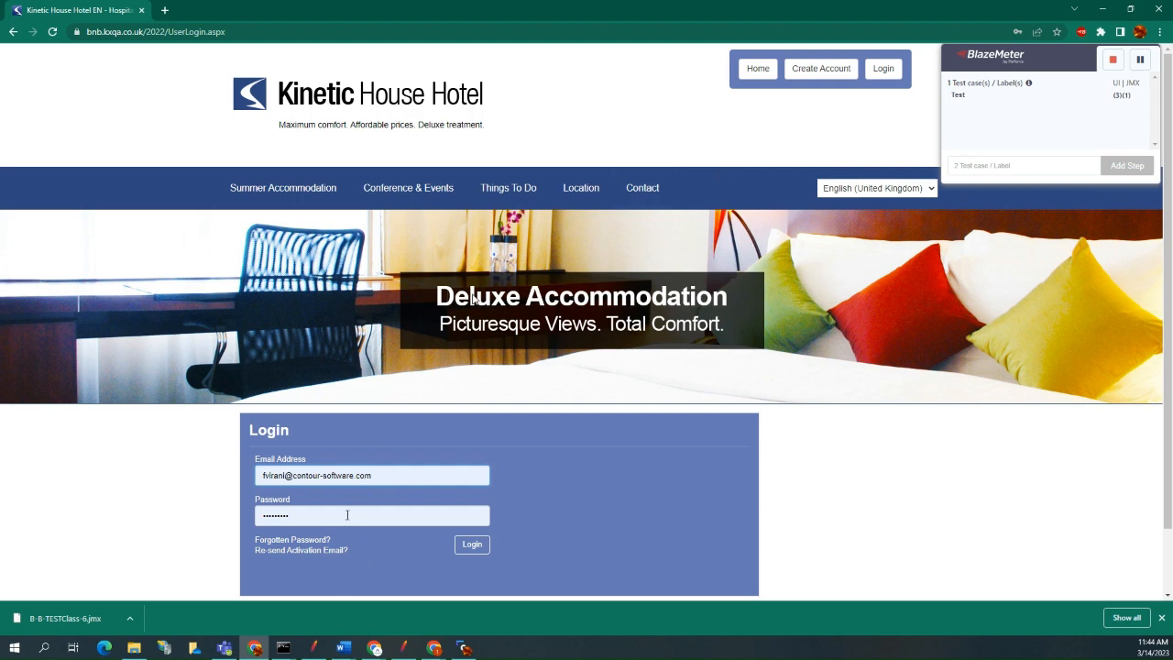
Replace the prefilled password with the account password and log in to the hotel site.
double_click(347, 515)
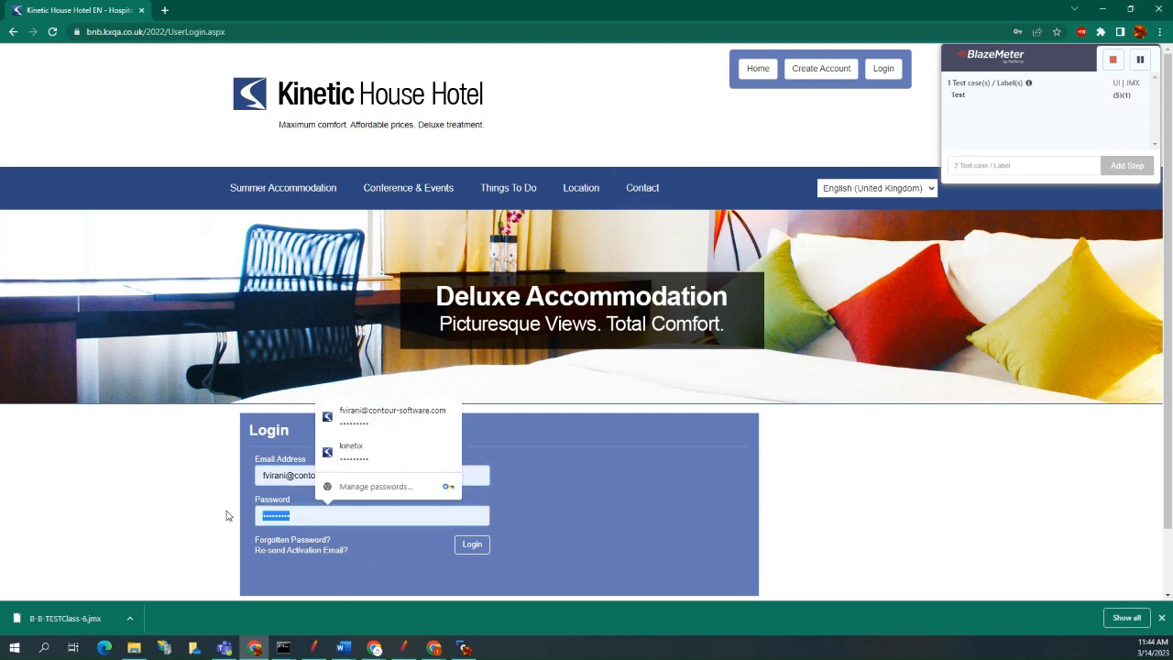
type("•••••••")
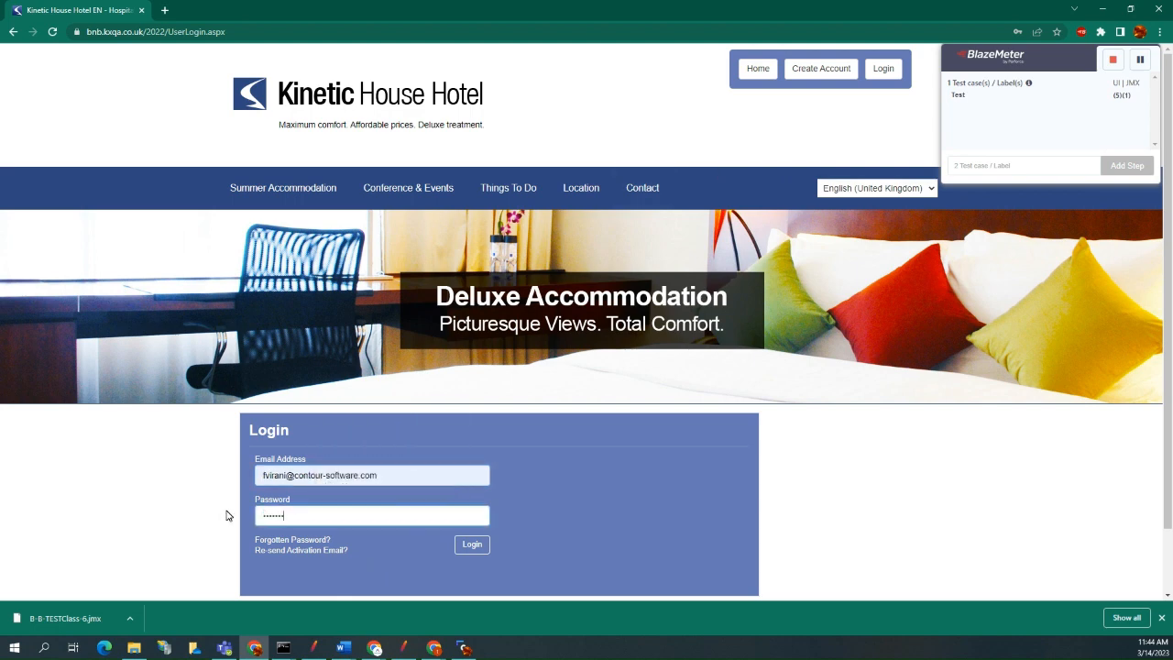
type("•")
left_click(471, 544)
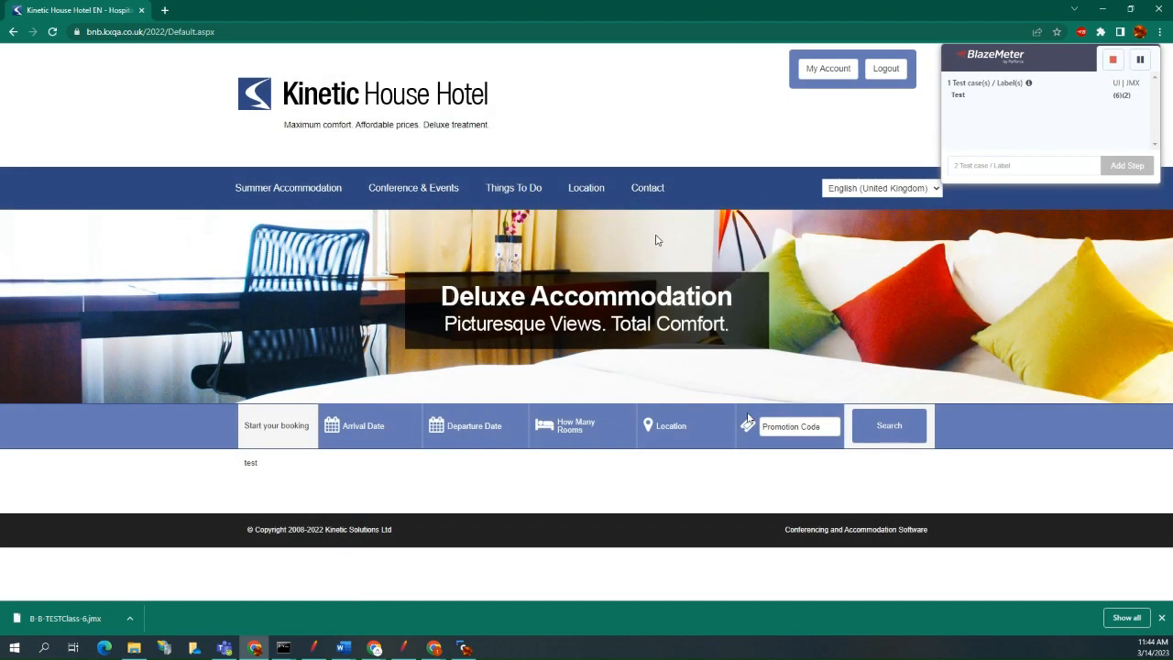
Visit the account's Manage Stay and My Details pages, and log out of the hotel site.
left_click(828, 75)
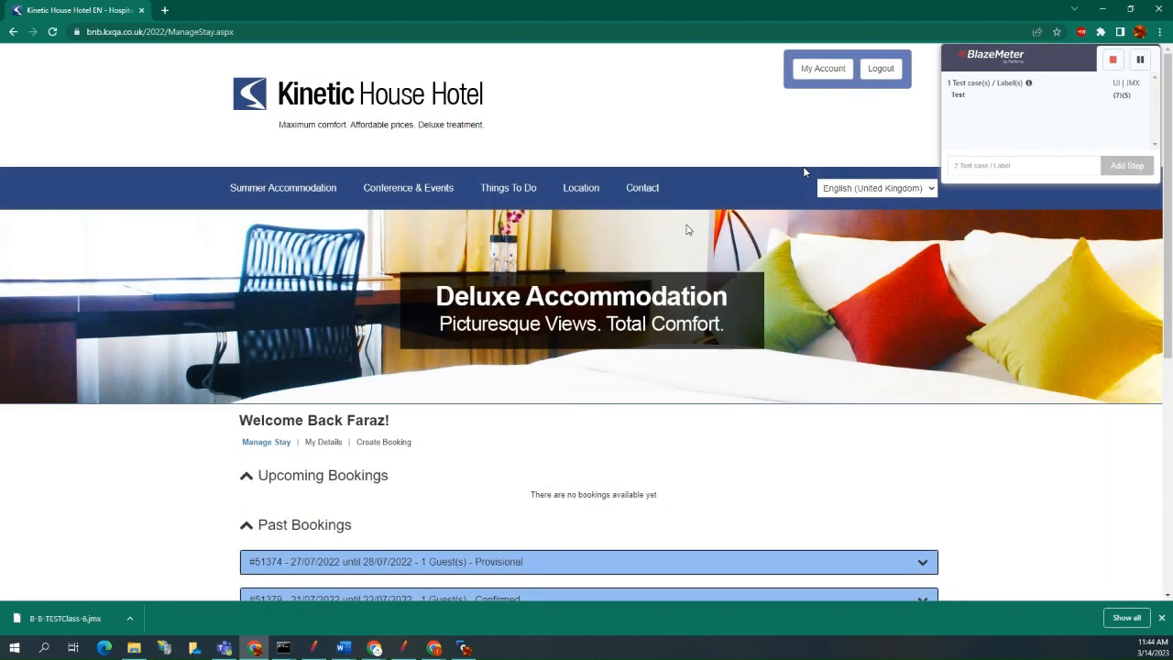
scroll(667, 254, "down", 4)
scroll(667, 254, "up", 4)
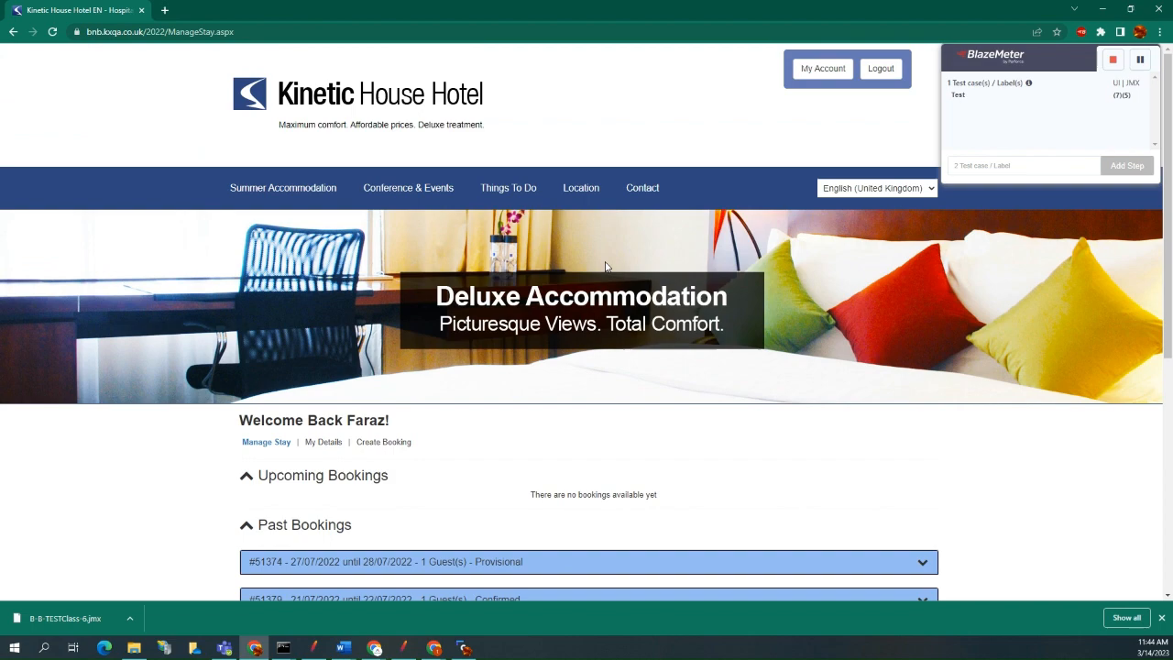
left_click(328, 442)
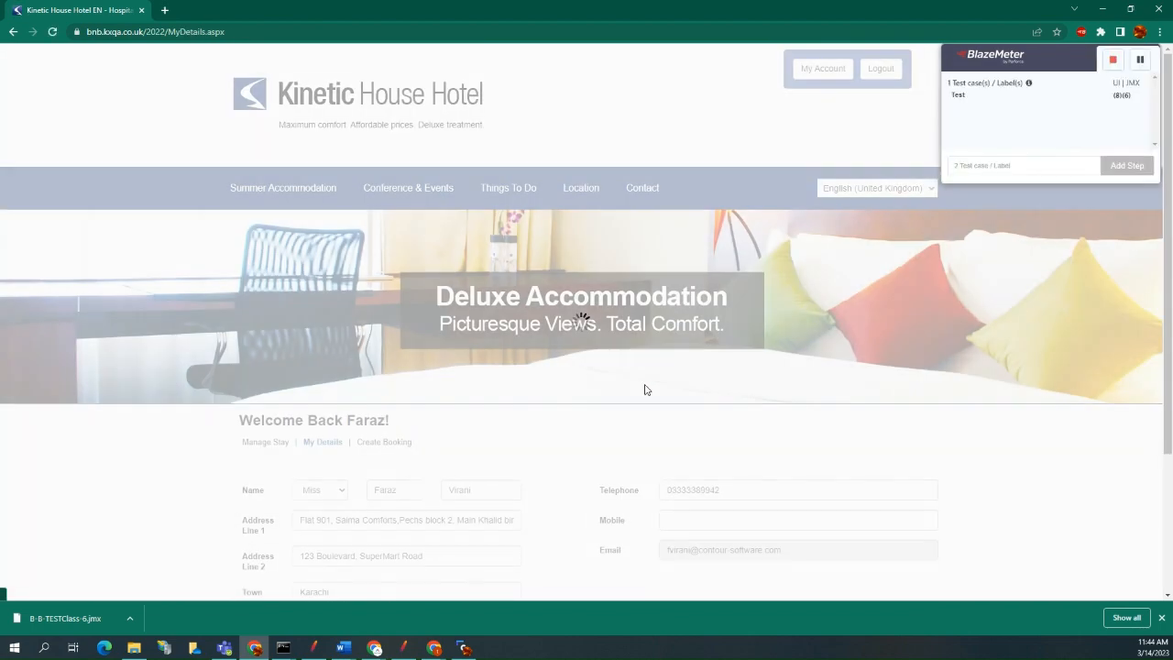
scroll(647, 395, "down", 3)
scroll(725, 393, "up", 3)
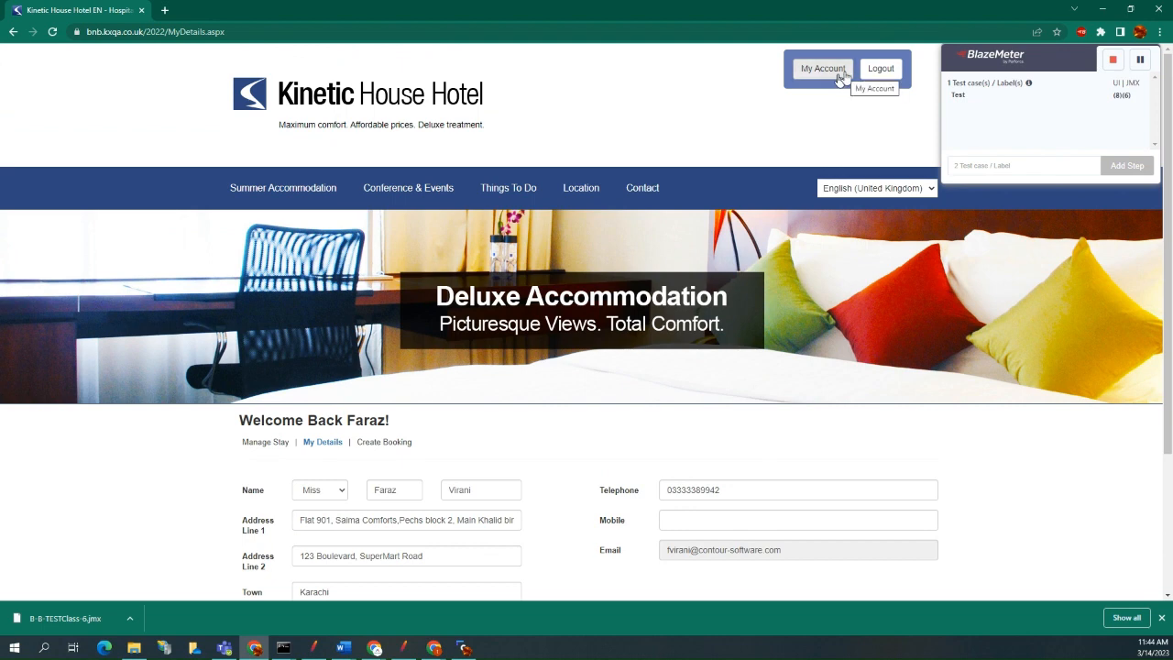
left_click(881, 74)
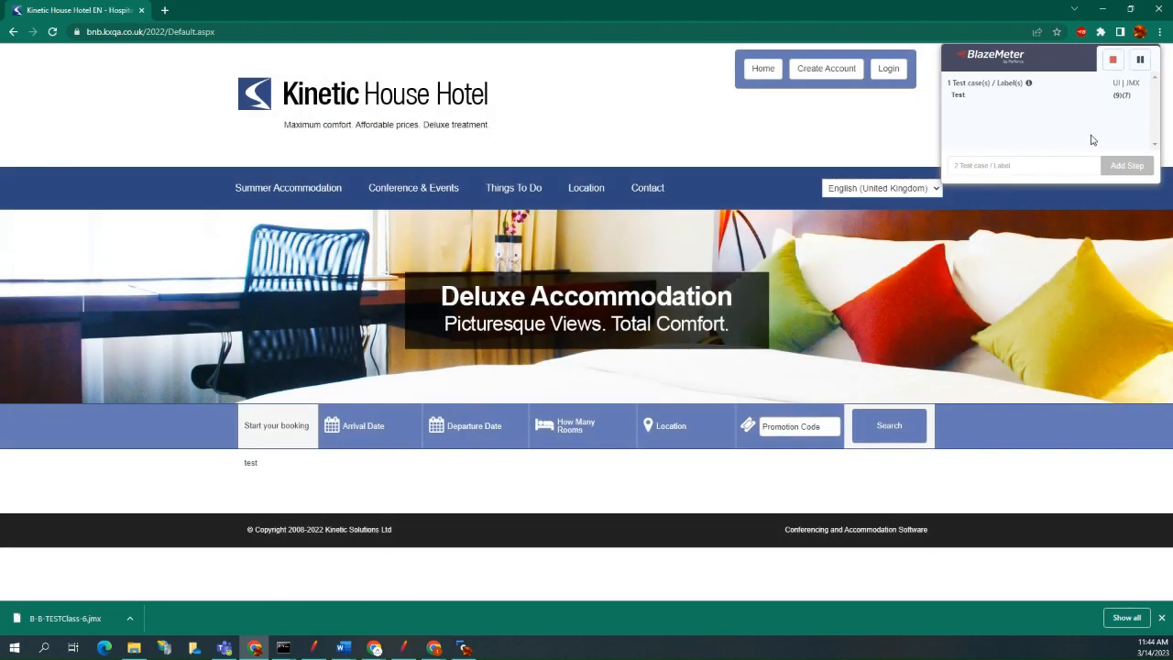
Stop the BlazeMeter recording and download it as a JMeter (JMX) script including the kxqa.co.uk domain.
left_click(1114, 61)
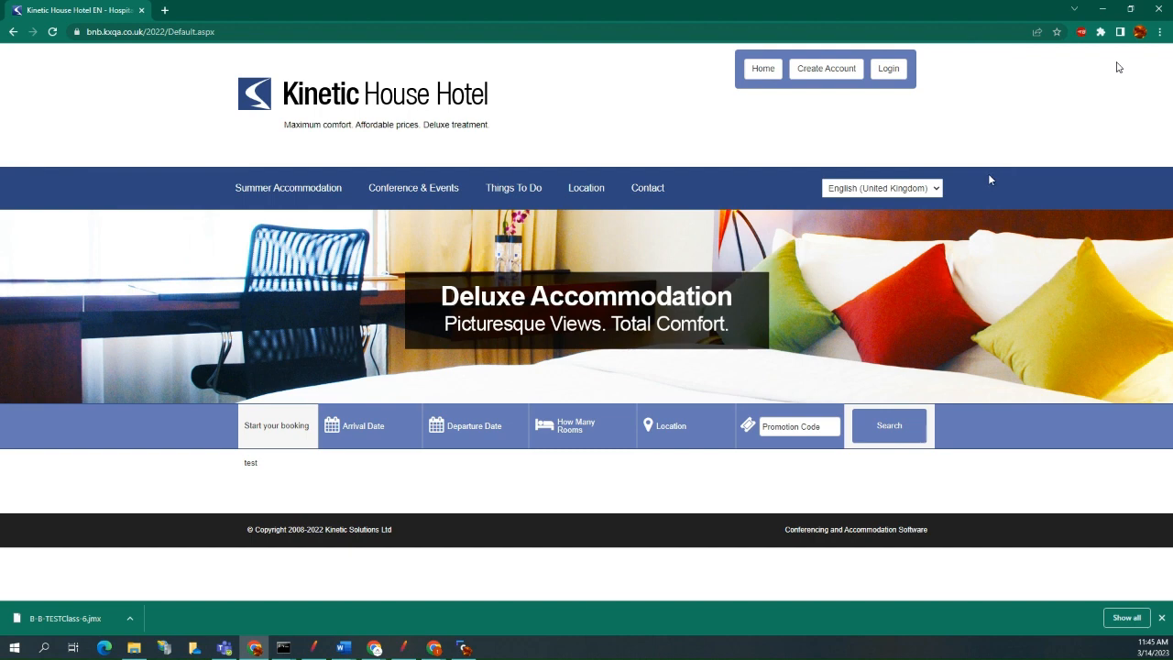
left_click(1081, 33)
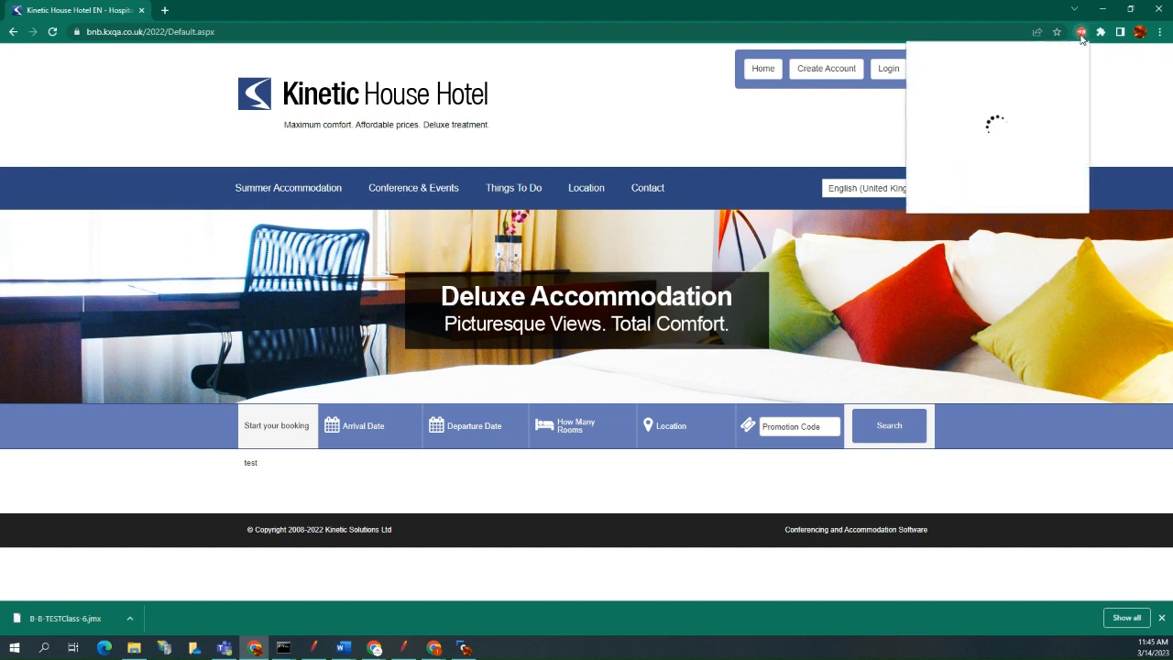
left_click(1069, 184)
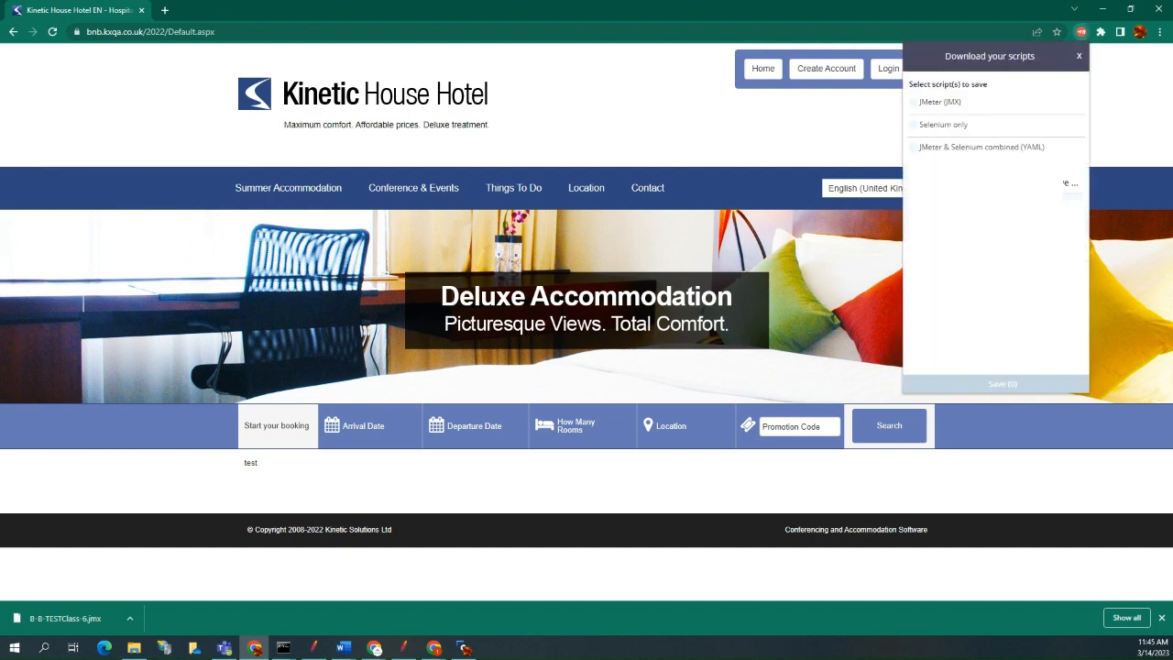
left_click(916, 102)
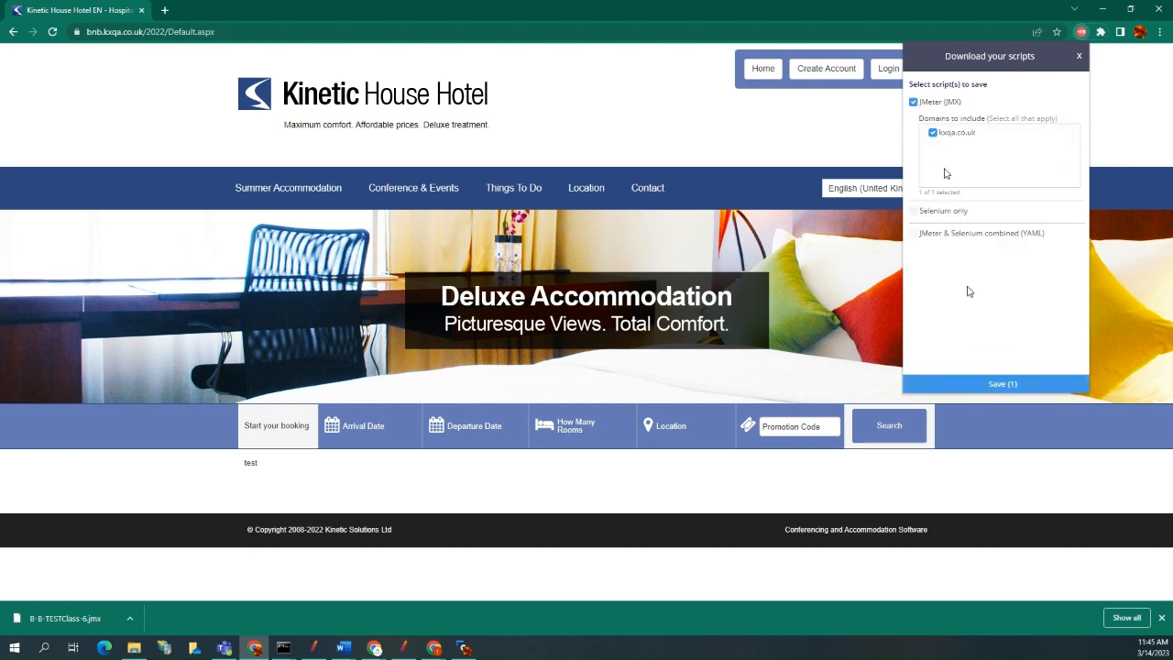
left_click(995, 385)
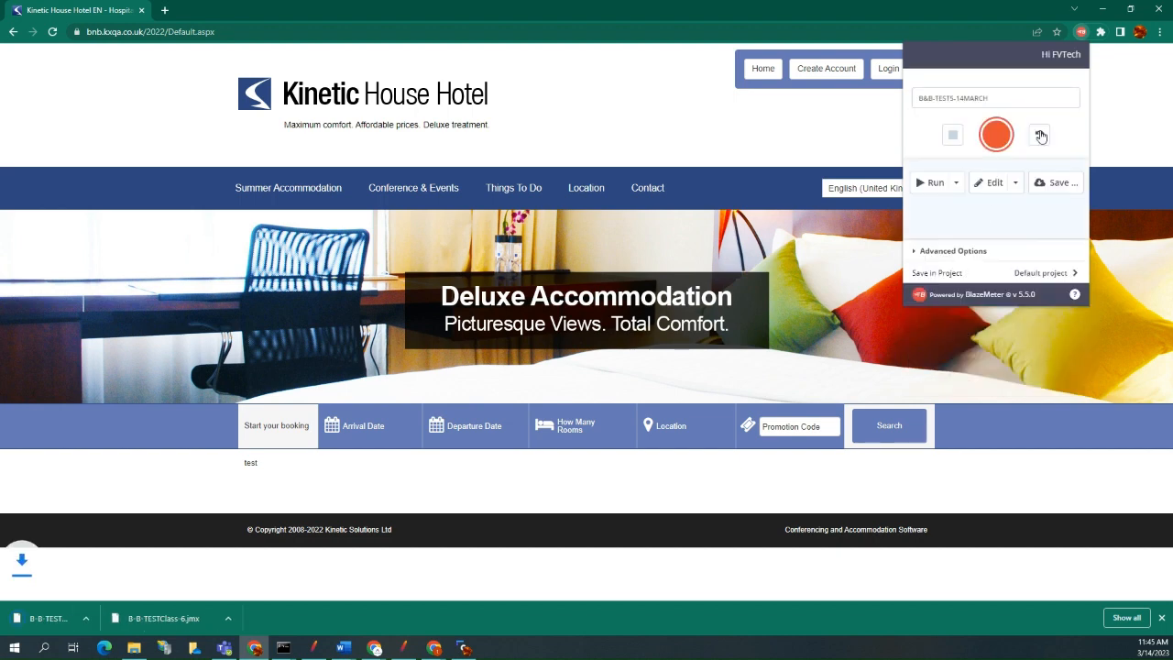
left_click(318, 560)
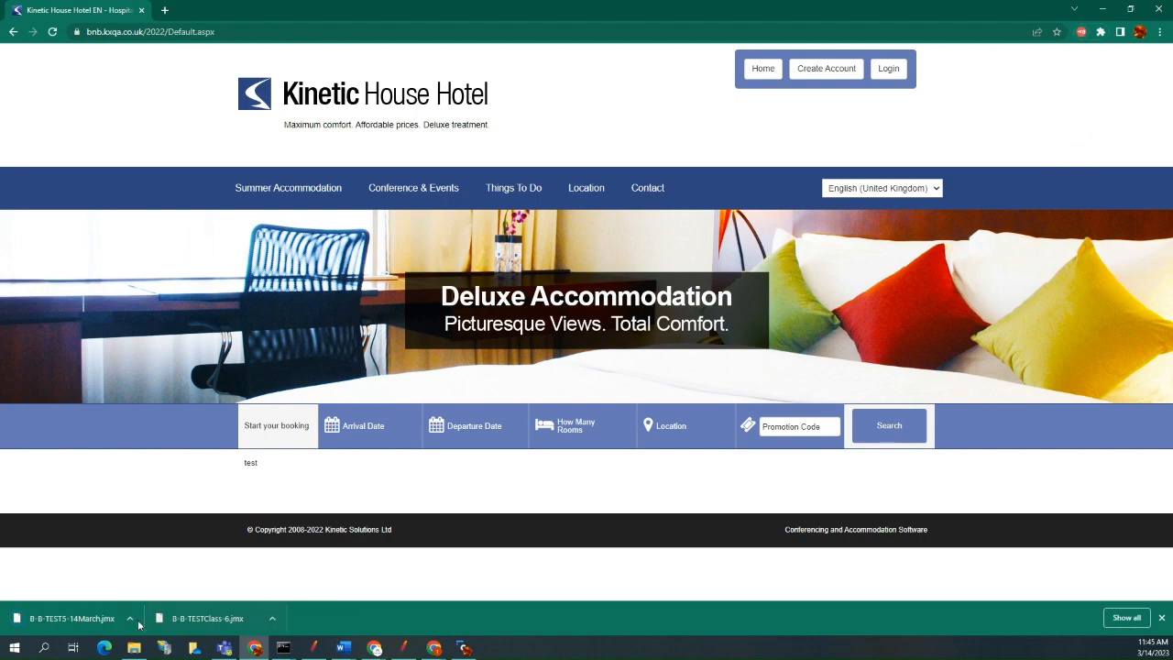
Show the downloaded B-B-TEST5-14March.jmx in its folder and reposition the file window.
left_click(131, 618)
left_click(152, 579)
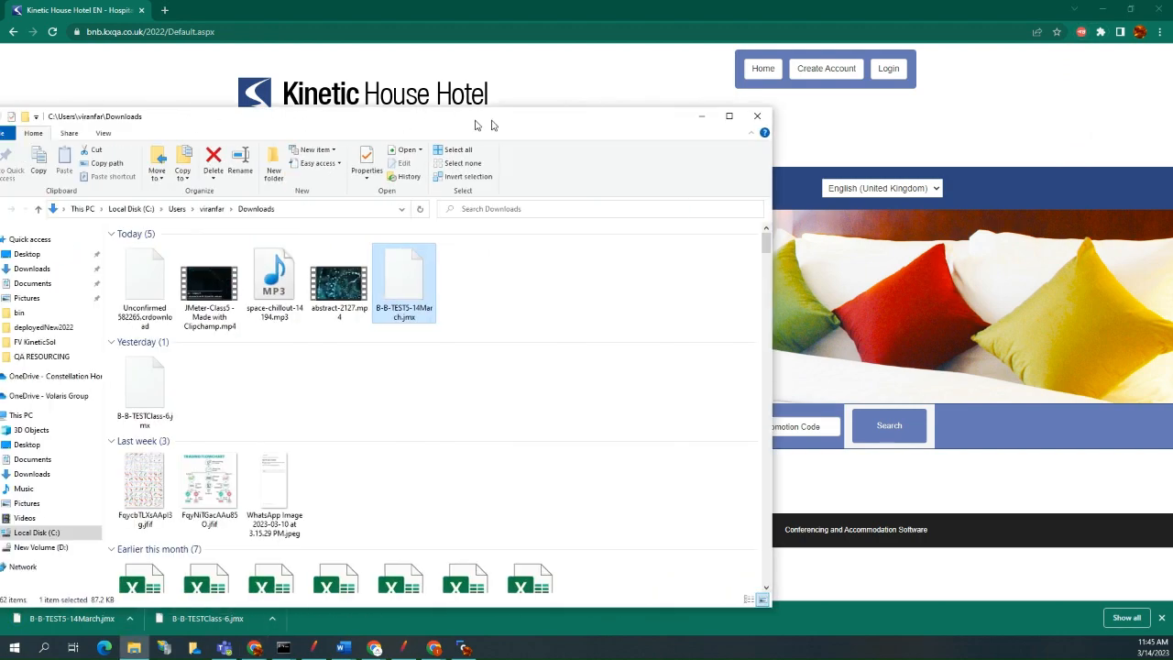
left_click_drag(479, 122, 604, 310)
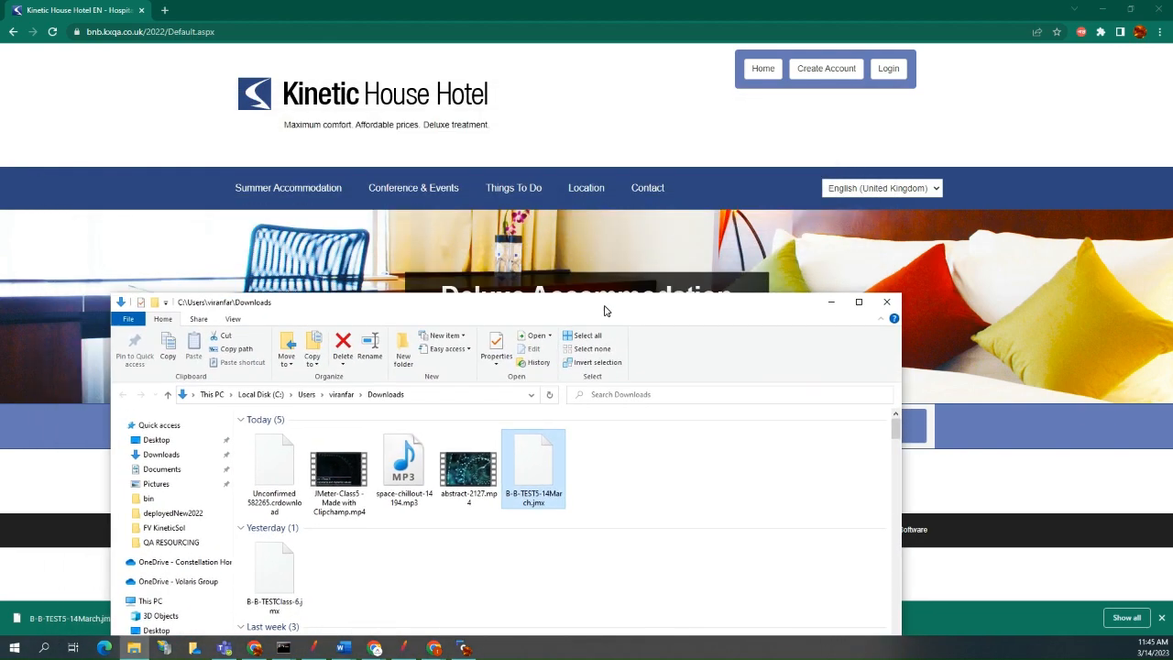
left_click_drag(754, 303, 513, 1)
Switch to Apache JMeter and browse for a test plan to open in the Downloads folder under This PC.
left_click(408, 651)
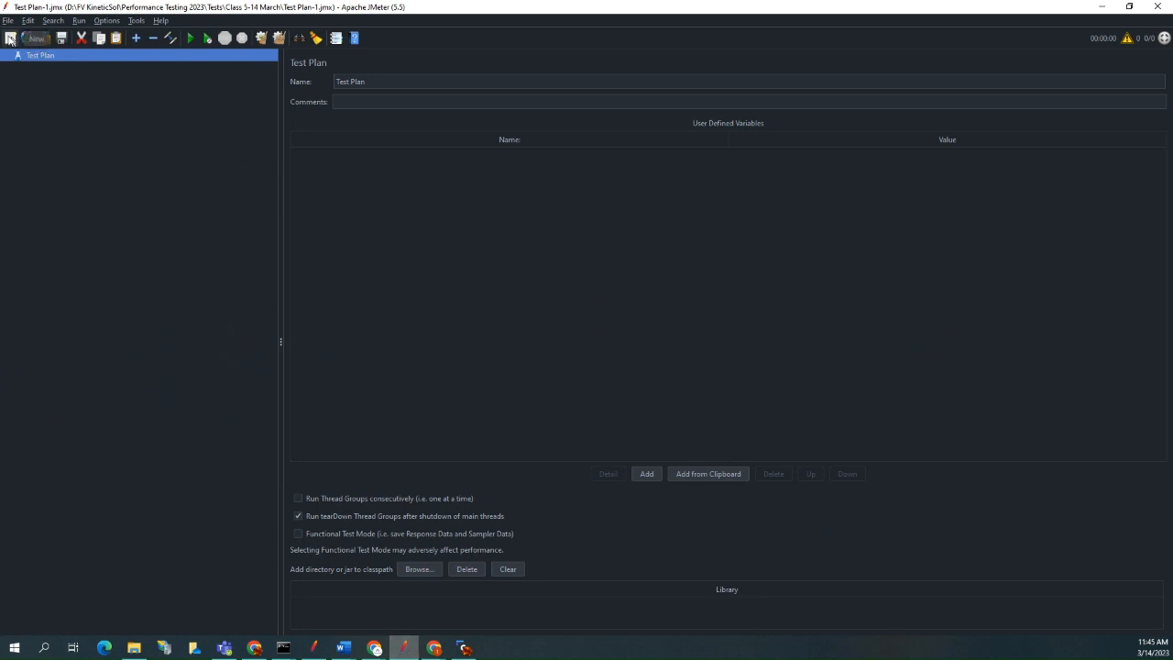
left_click(8, 20)
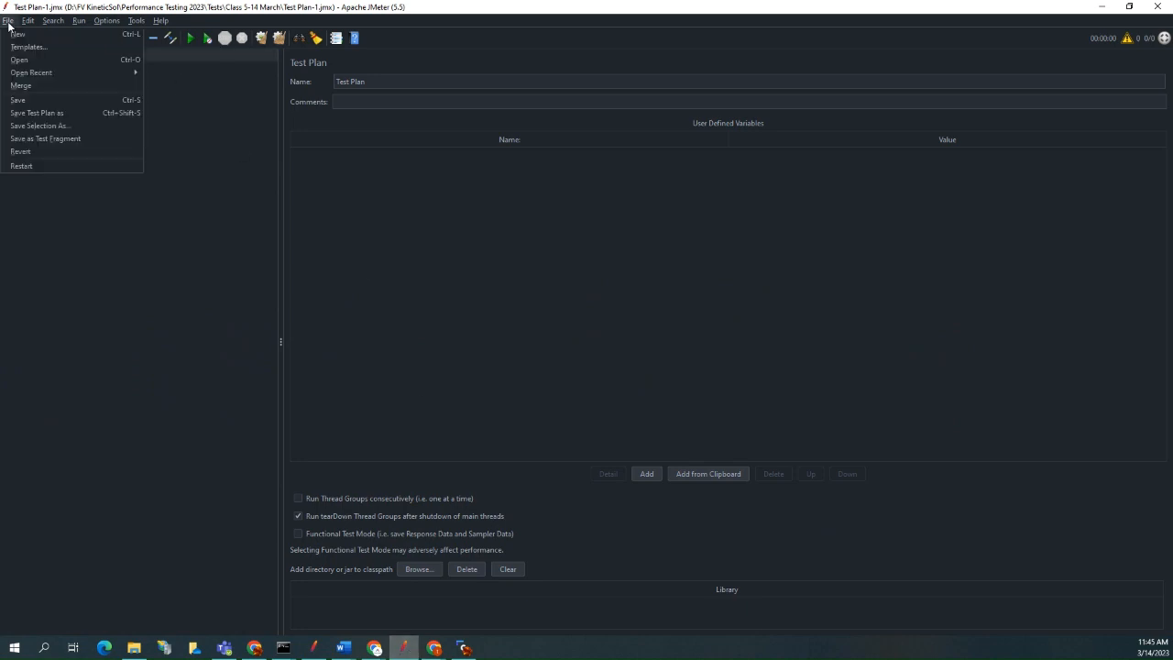
left_click(23, 66)
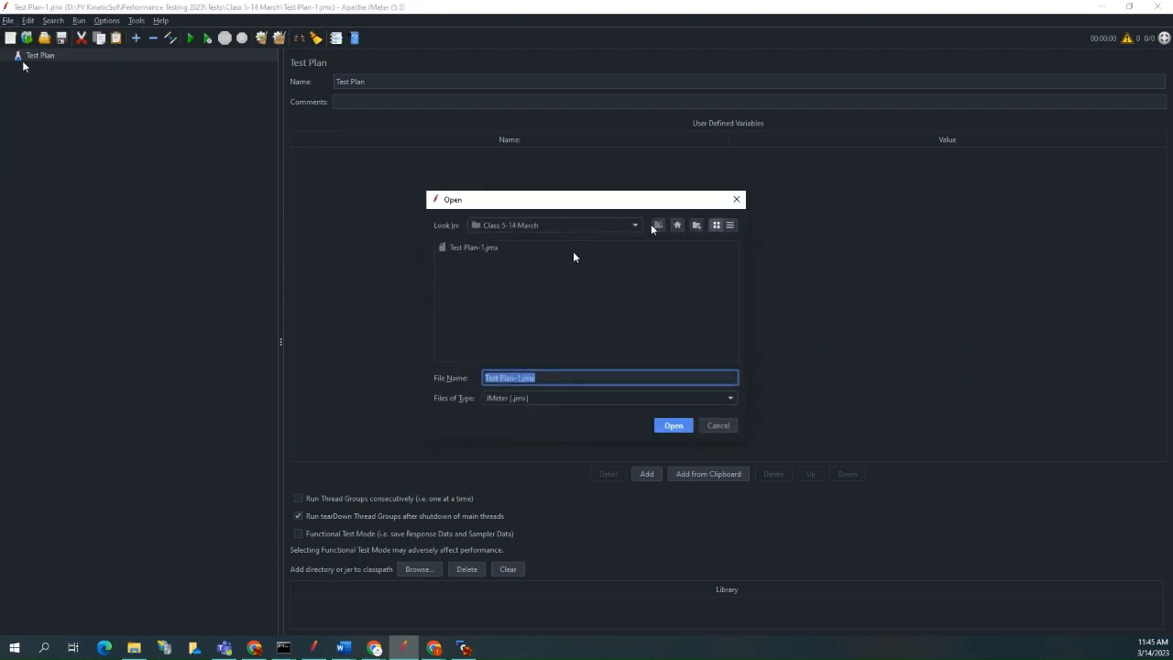
left_click(626, 226)
left_click(699, 277)
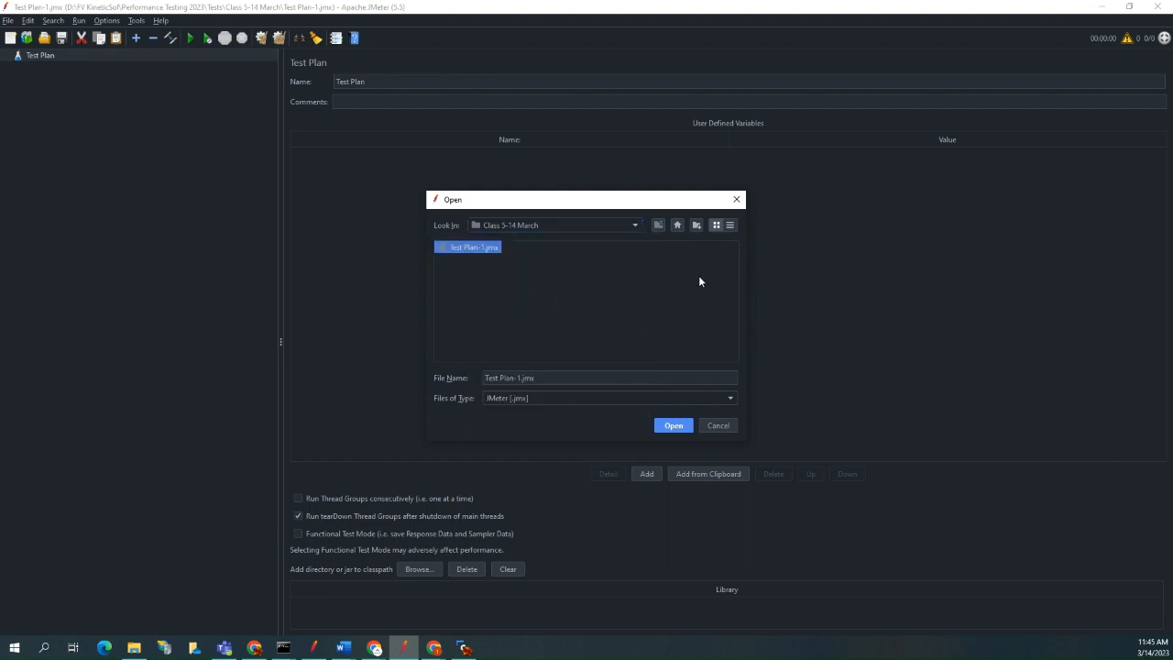
left_click(678, 224)
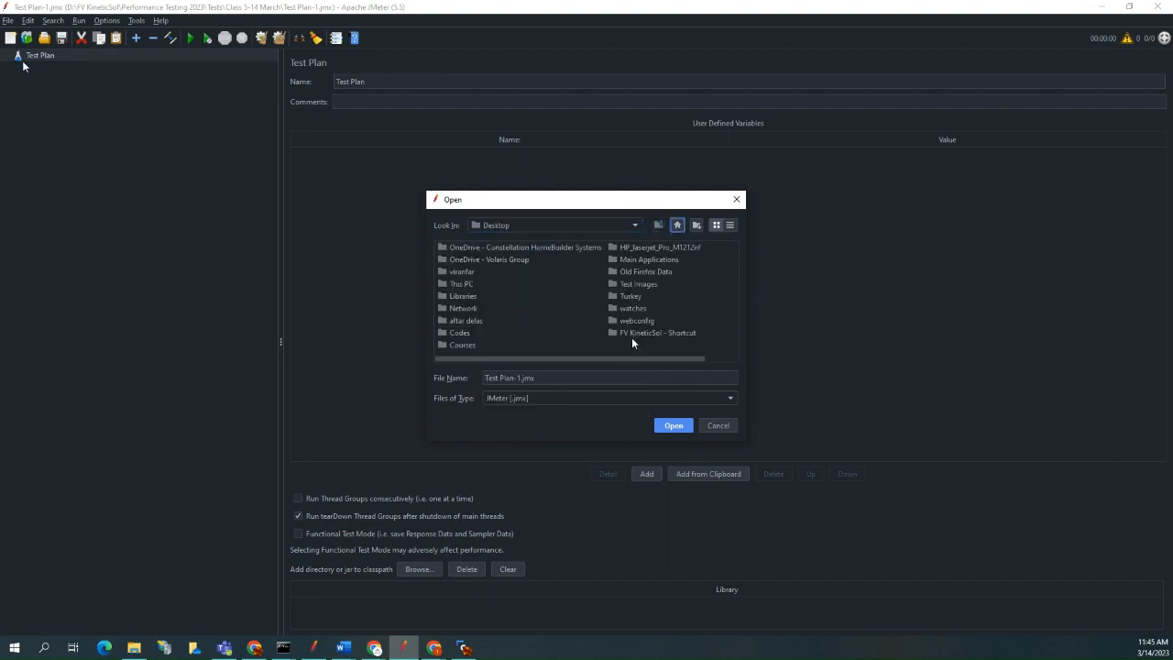
left_click_drag(618, 360, 620, 361)
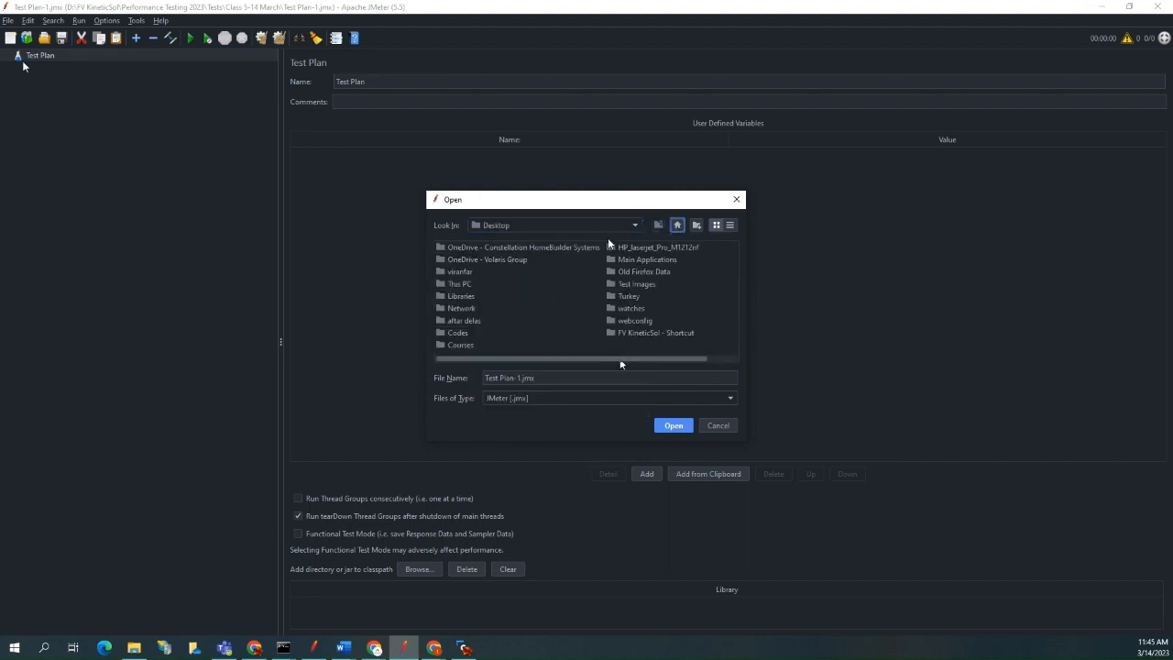
double_click(461, 284)
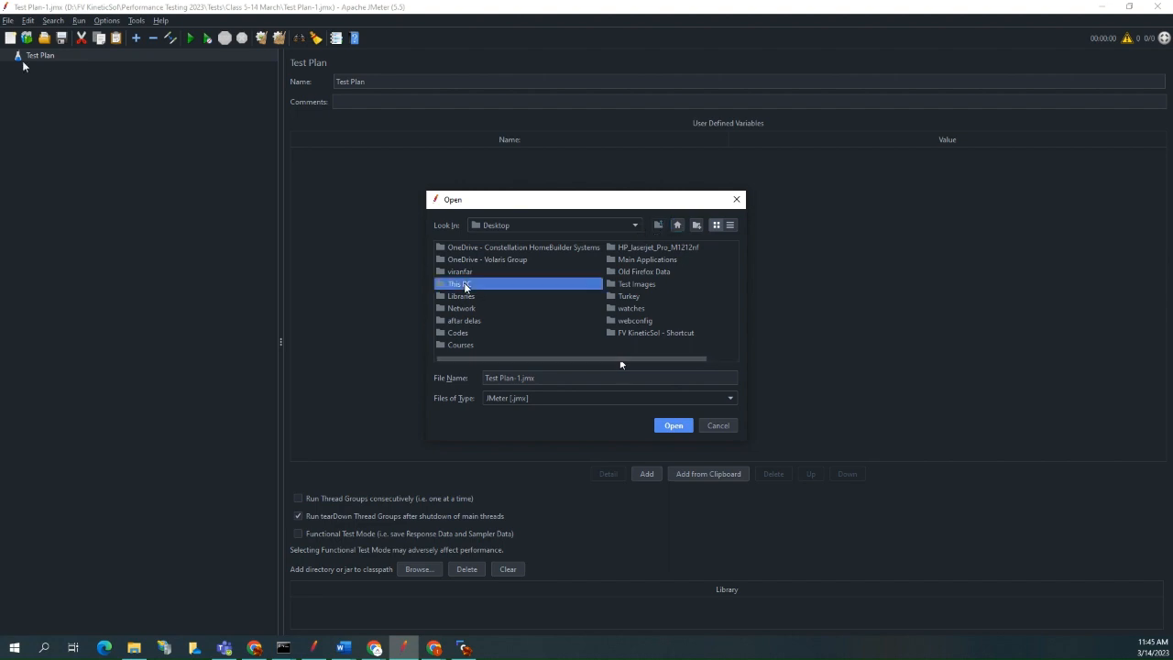
double_click(467, 285)
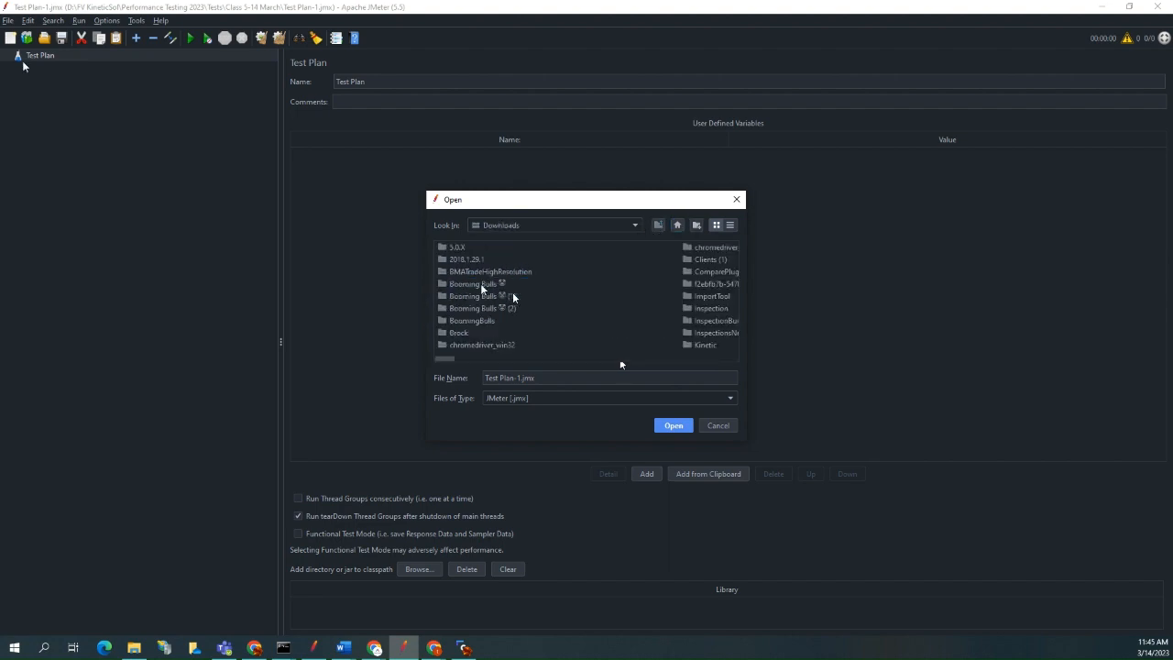
Open B-B-TEST5-14March.jmx from Downloads and expand its Thread Group and Test controller to list the recorded requests.
left_click_drag(452, 359, 729, 360)
left_click(549, 248)
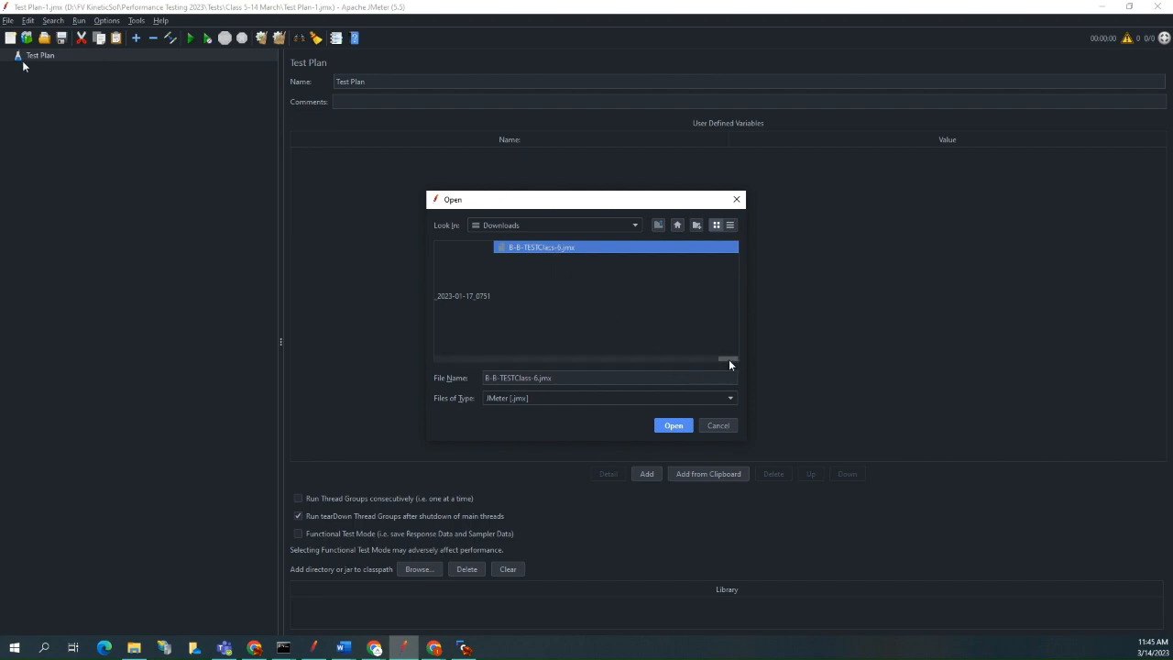
left_click_drag(728, 359, 715, 365)
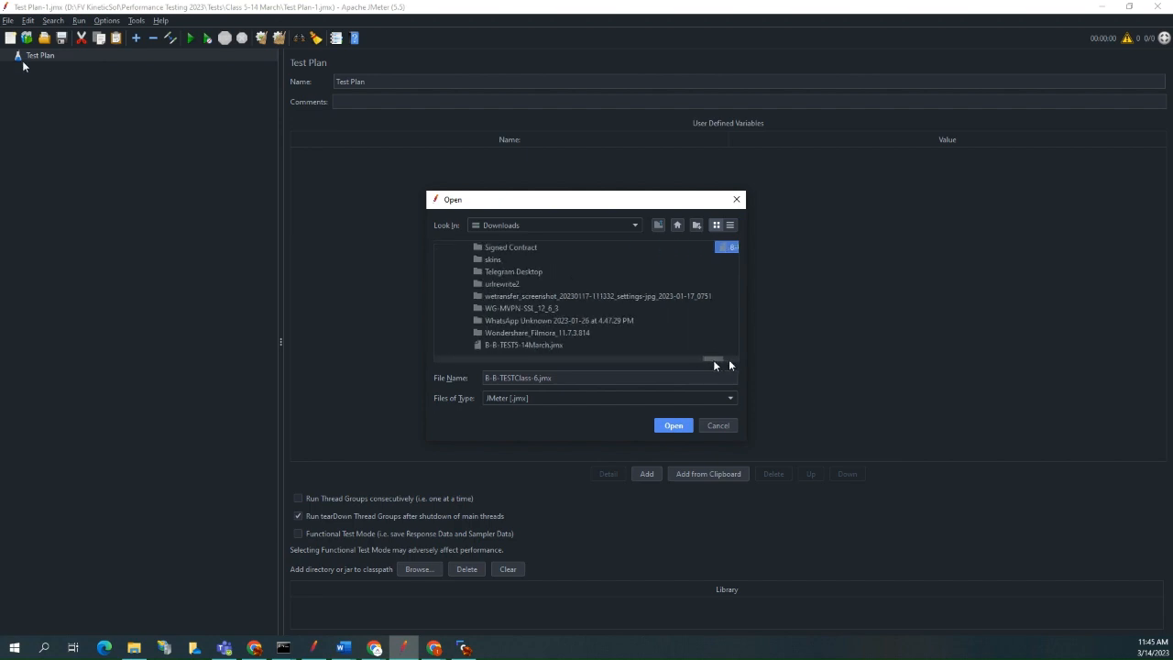
left_click(541, 346)
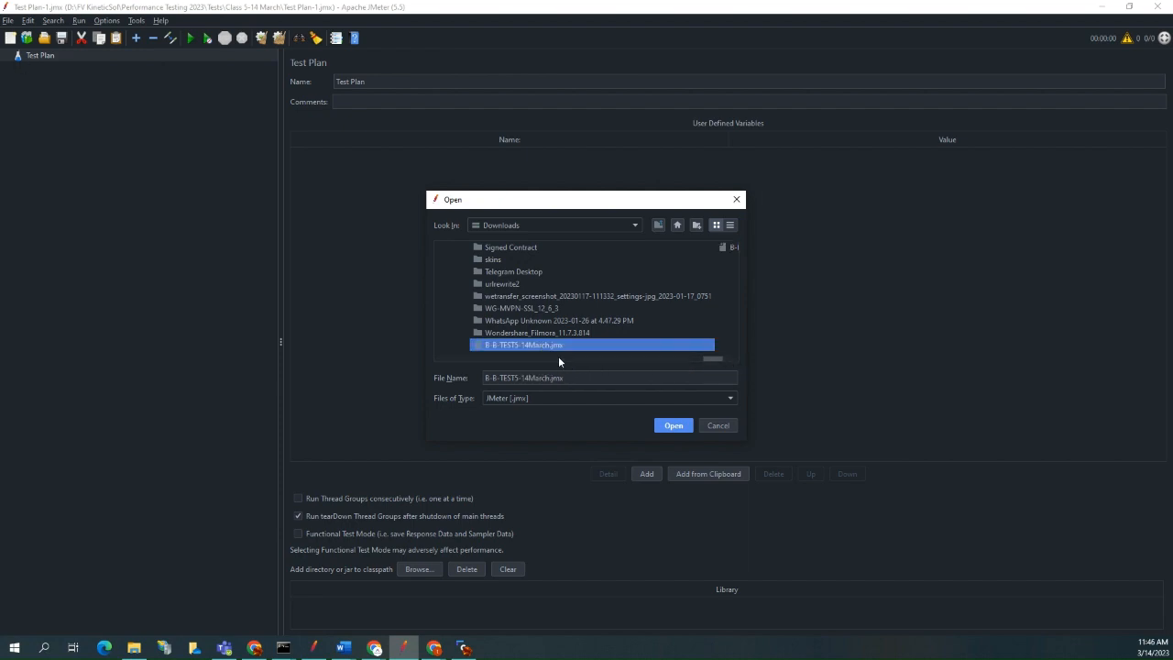
left_click(674, 426)
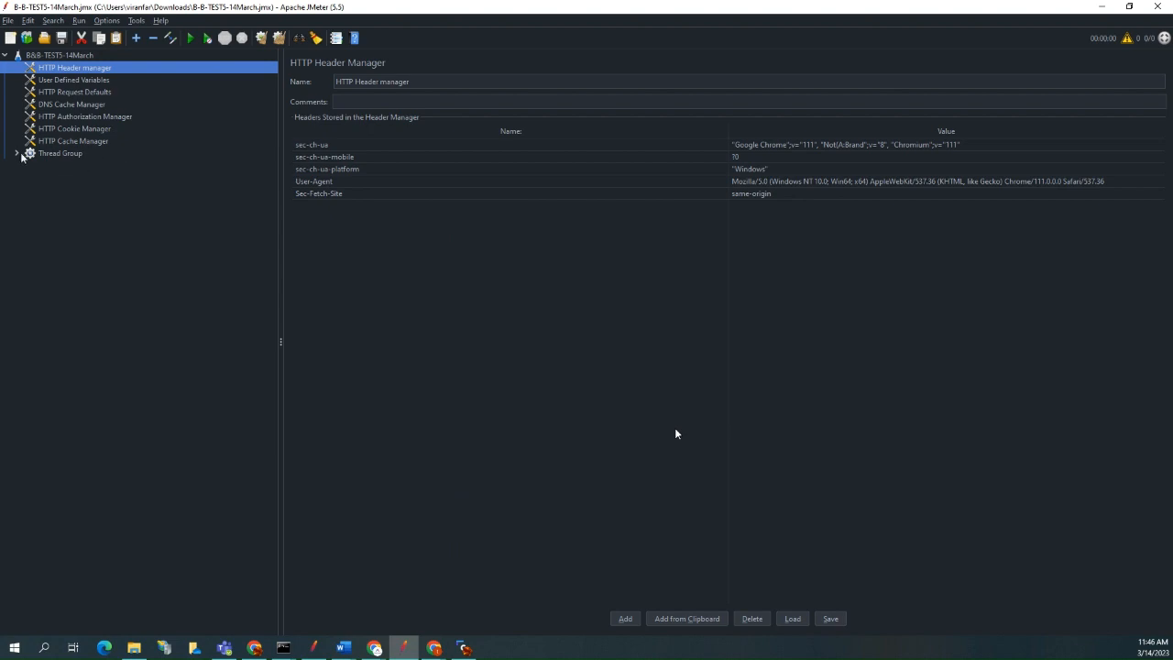
left_click(17, 153)
left_click(29, 166)
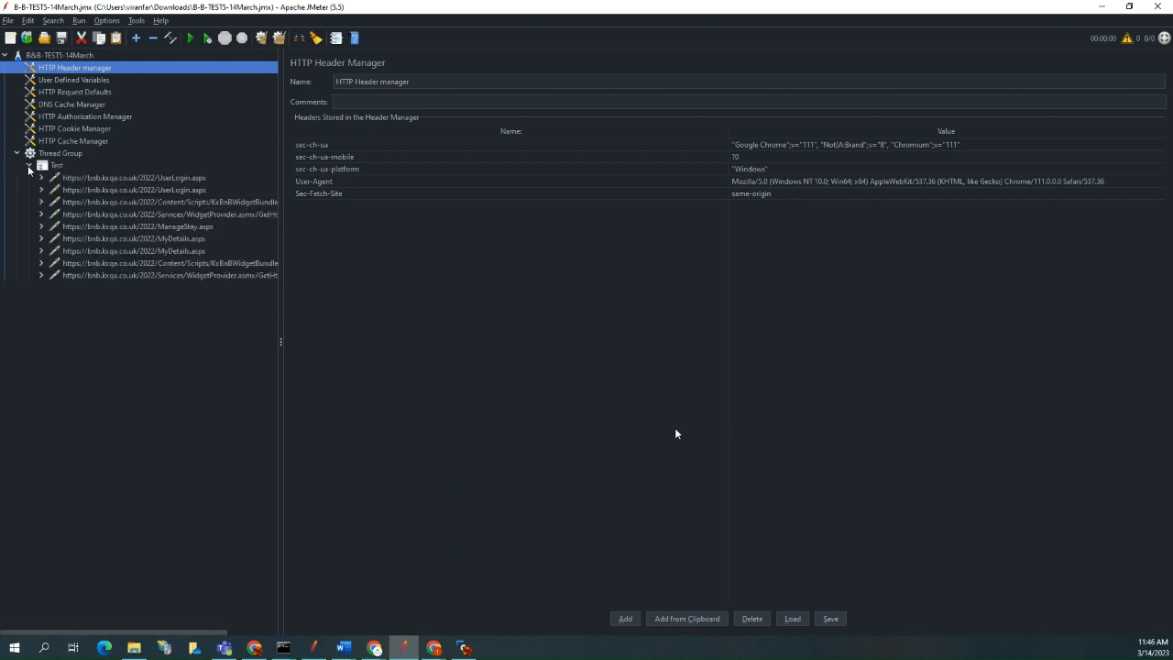
Widen the test plan tree and start saving the plan under another name, browsing to the Tests folder in Performance Testing 2023.
left_click_drag(279, 167, 348, 168)
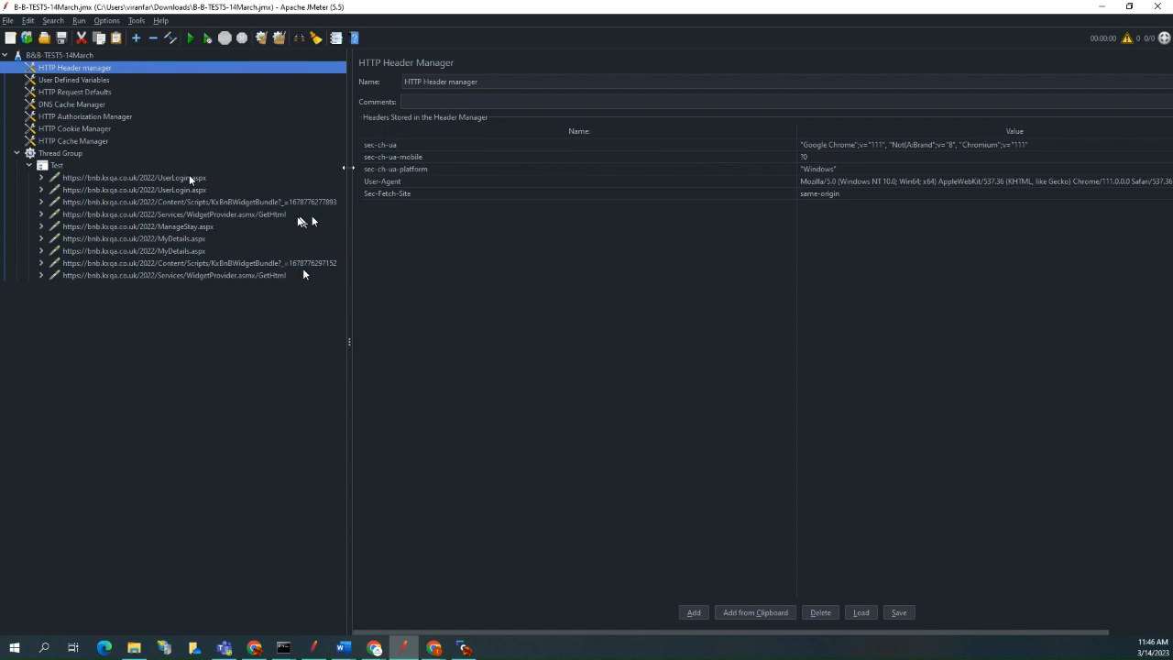
left_click(7, 20)
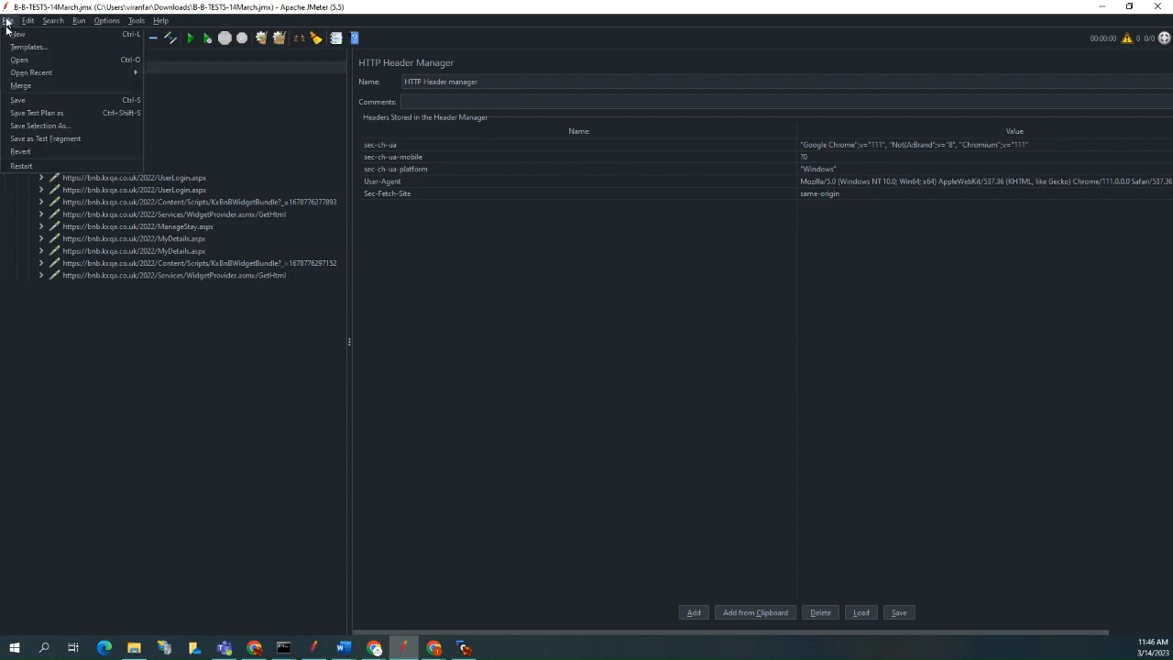
left_click(46, 112)
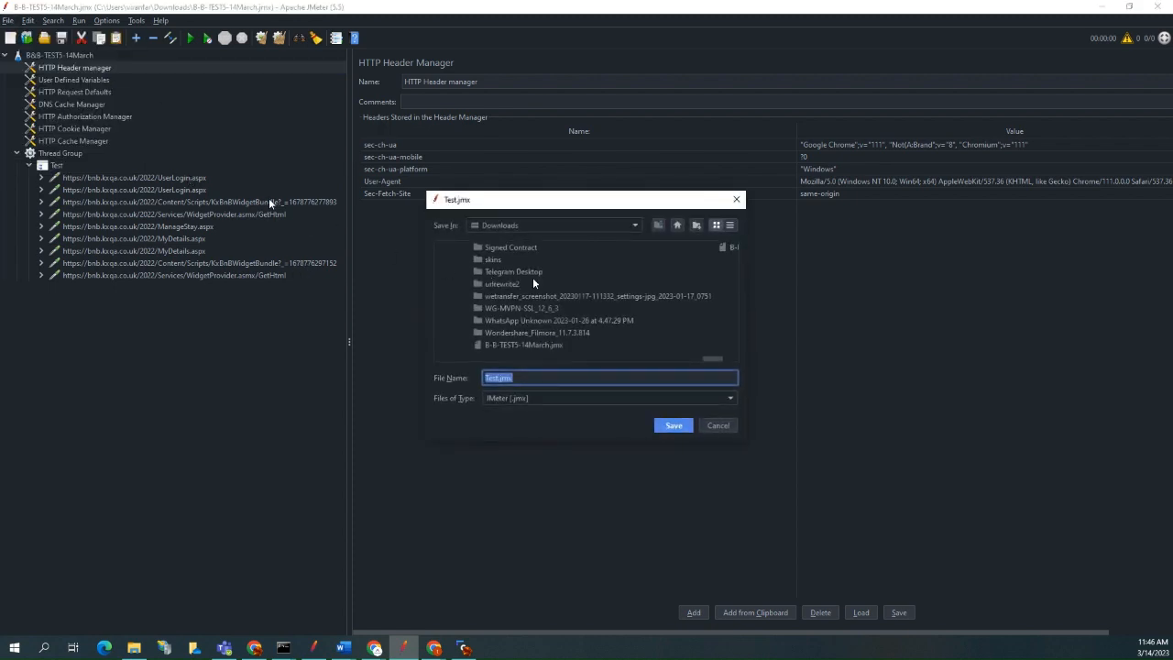
left_click(677, 226)
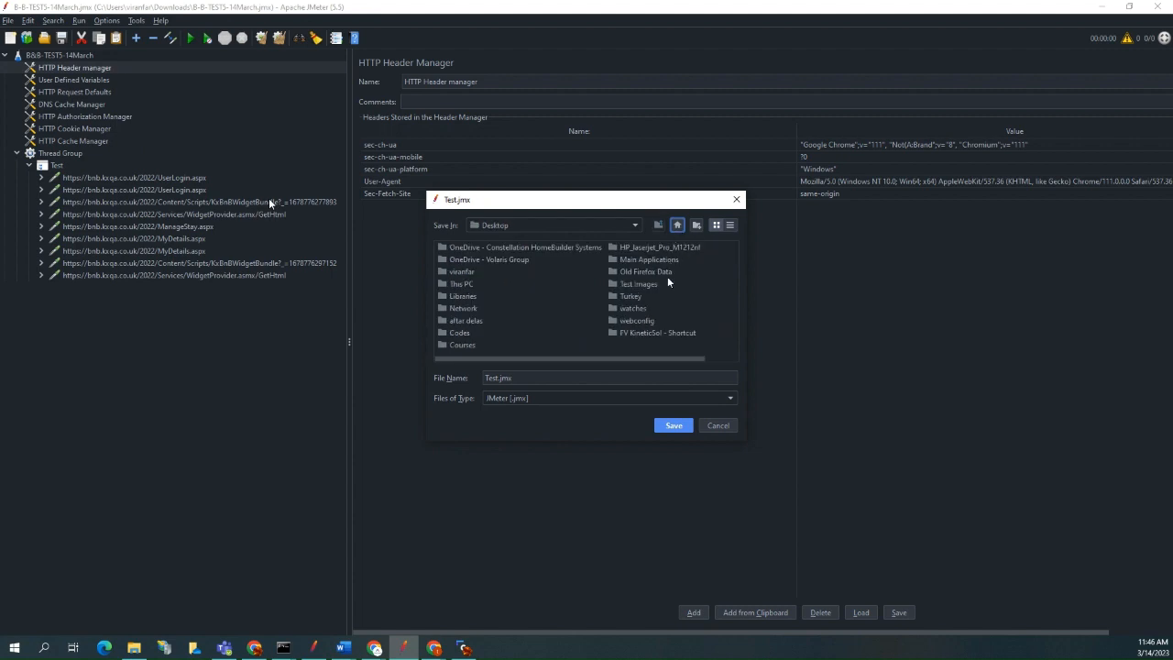
double_click(651, 332)
double_click(701, 321)
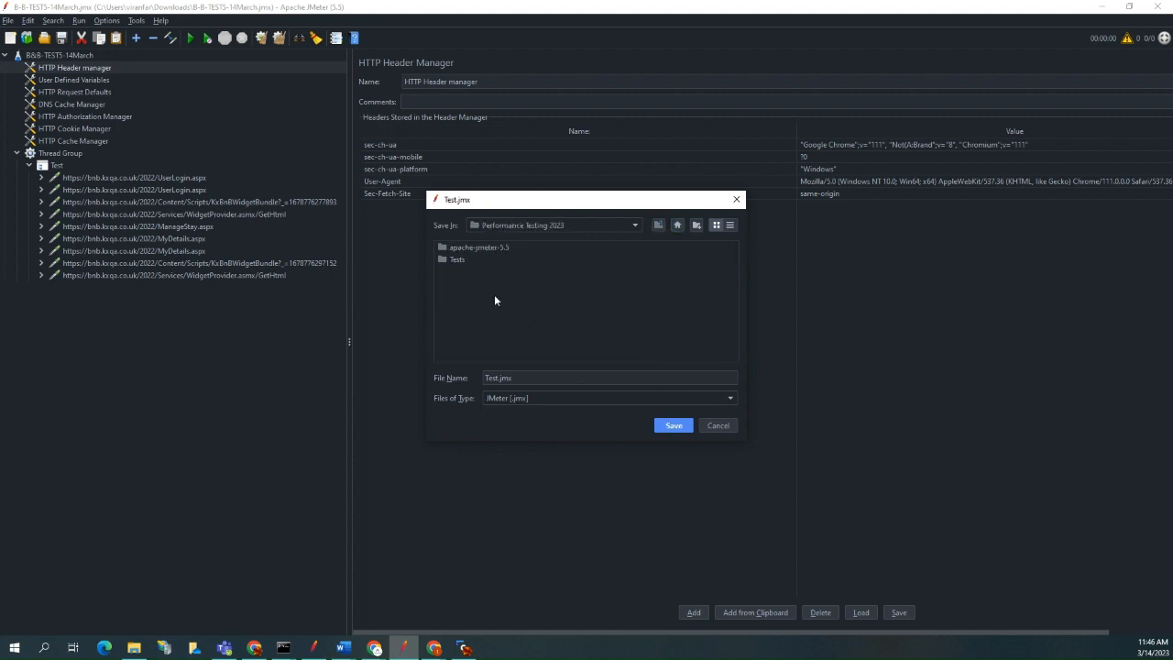
double_click(453, 260)
left_click(453, 261)
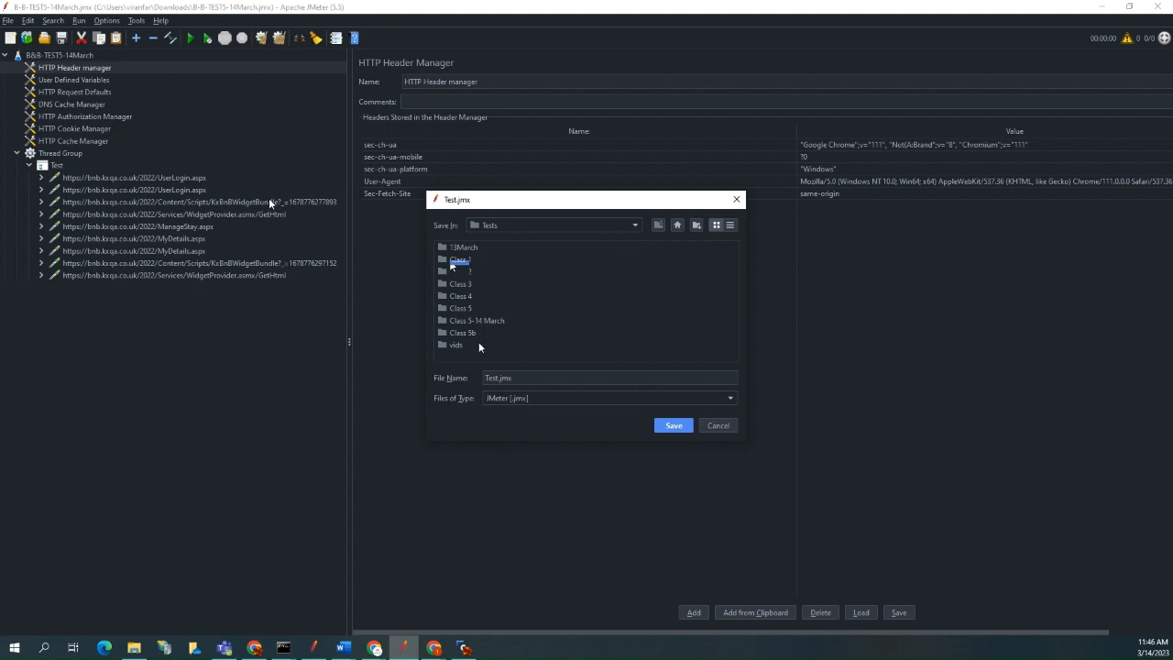
Save the test plan in the Class 5-14 March folder, overwriting the existing Test Plan-1.jmx.
left_click(492, 322)
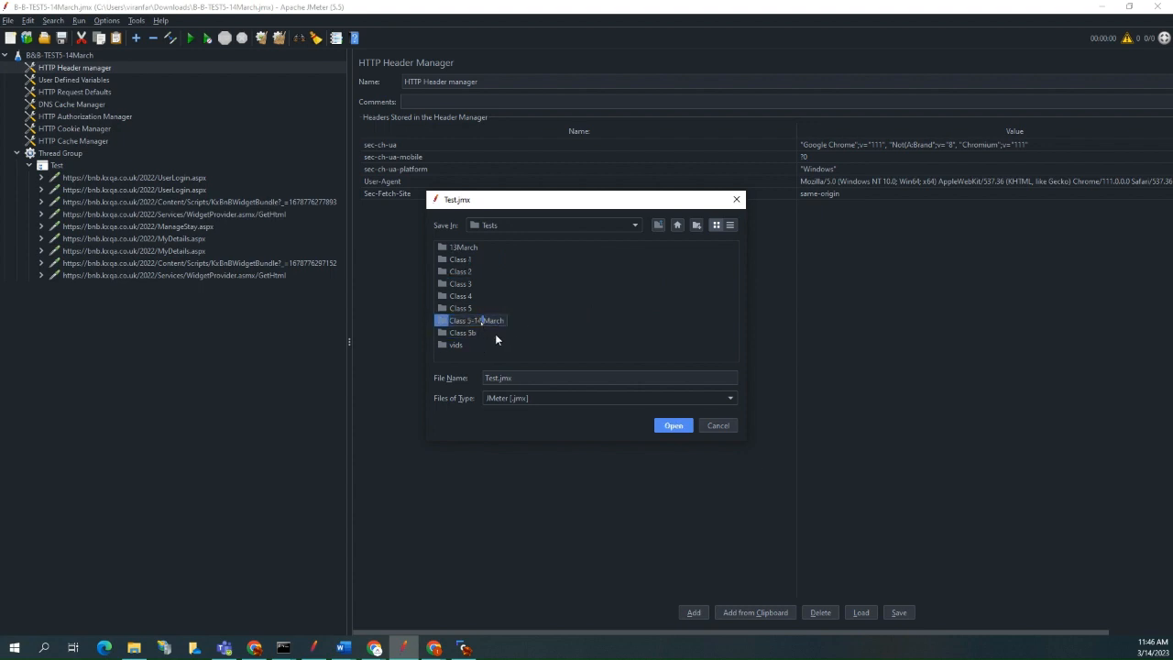
left_click(496, 335)
left_click(475, 322)
left_click(545, 375)
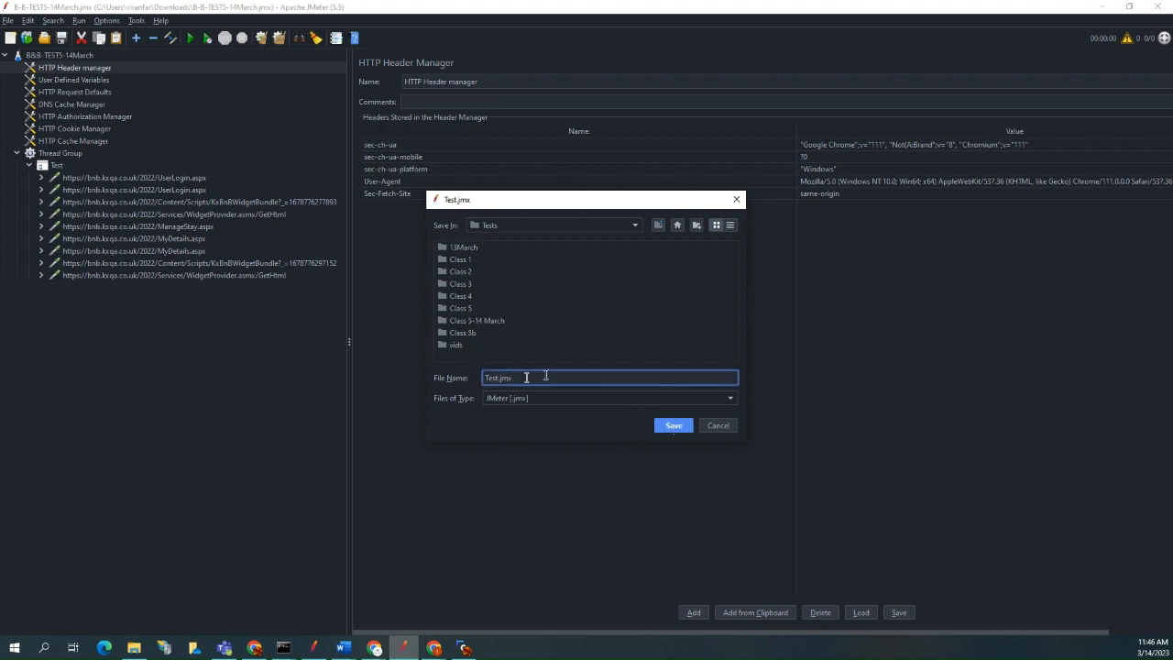
right_click(467, 323)
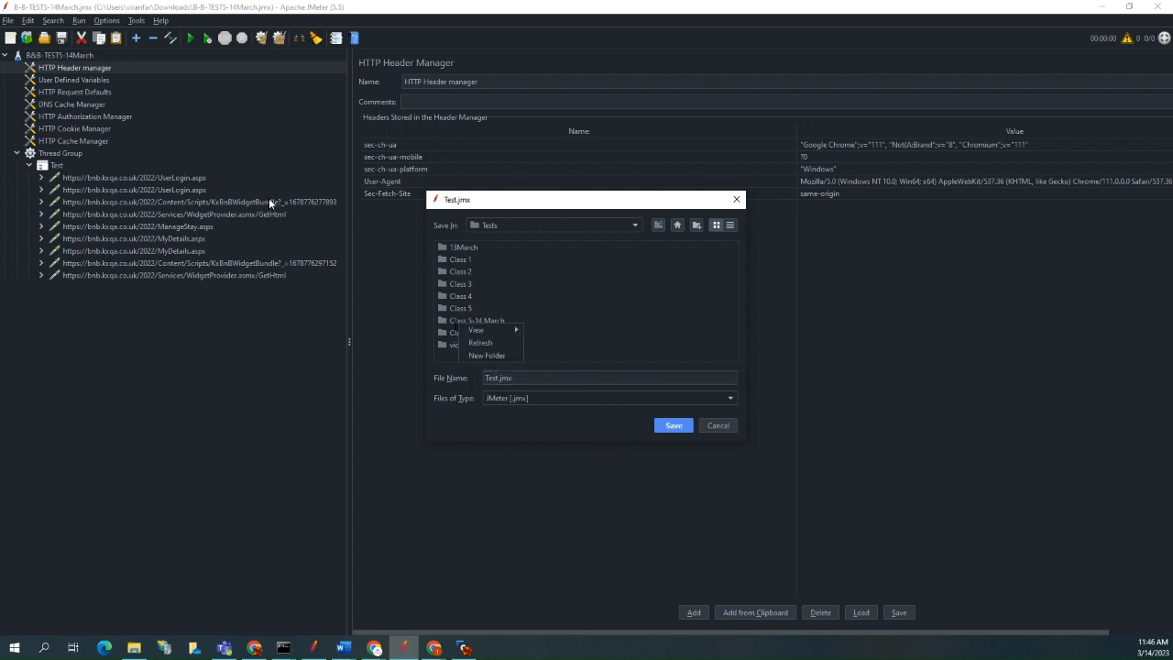
left_click(454, 320)
left_click(454, 322)
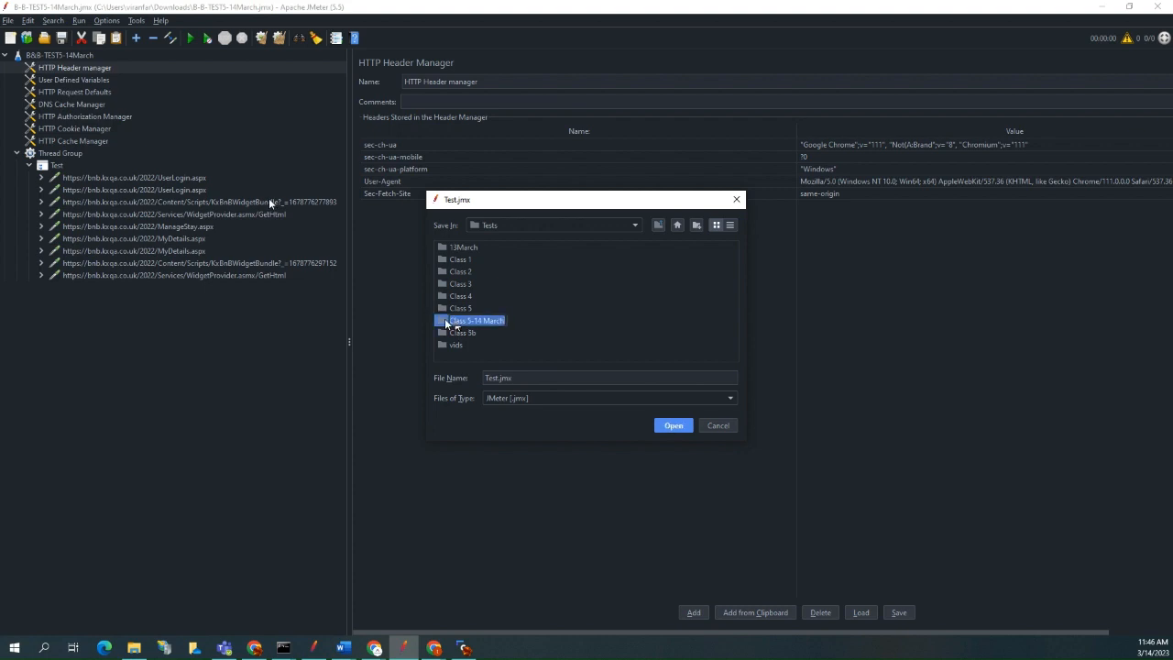
double_click(445, 320)
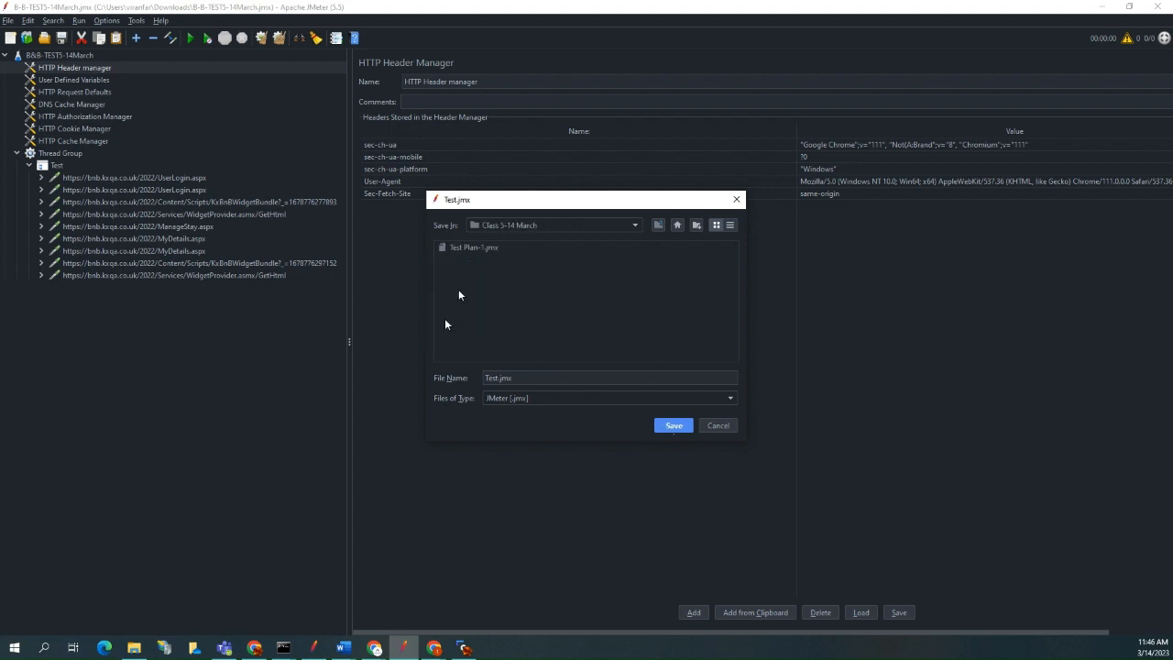
left_click(474, 247)
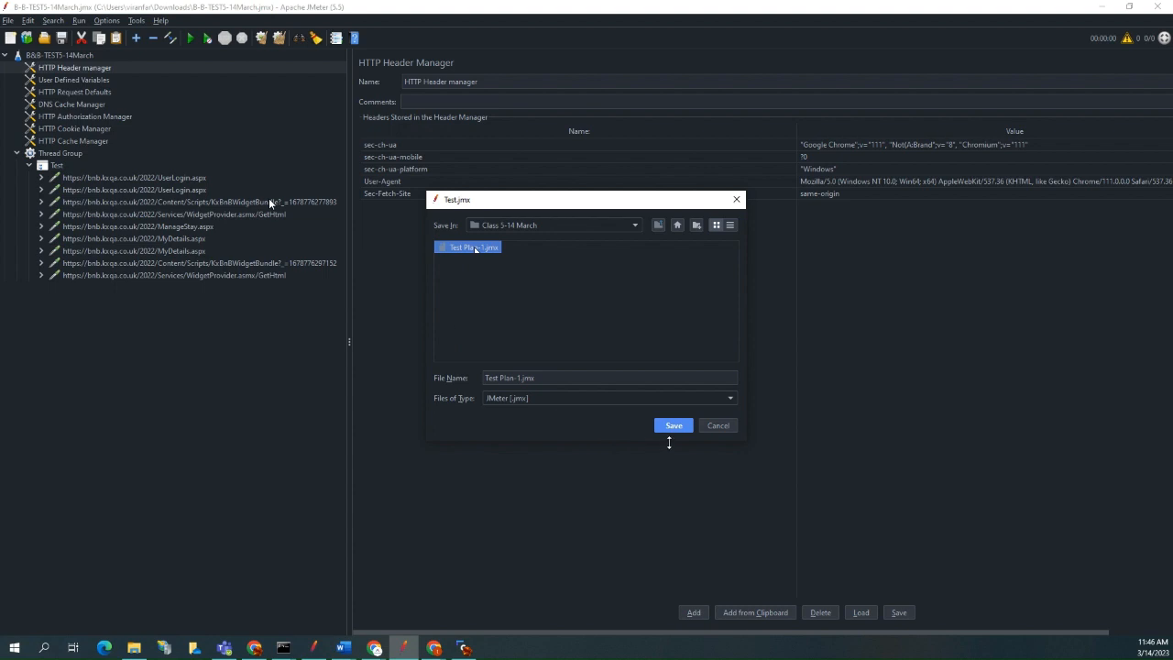
left_click(673, 426)
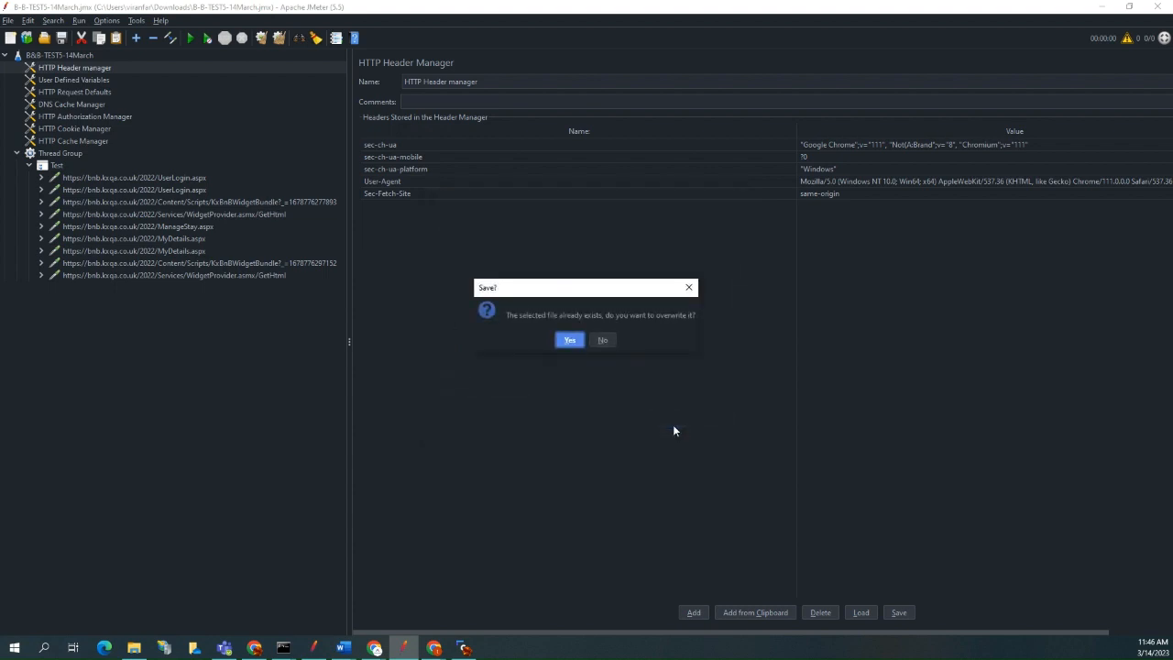
left_click(570, 340)
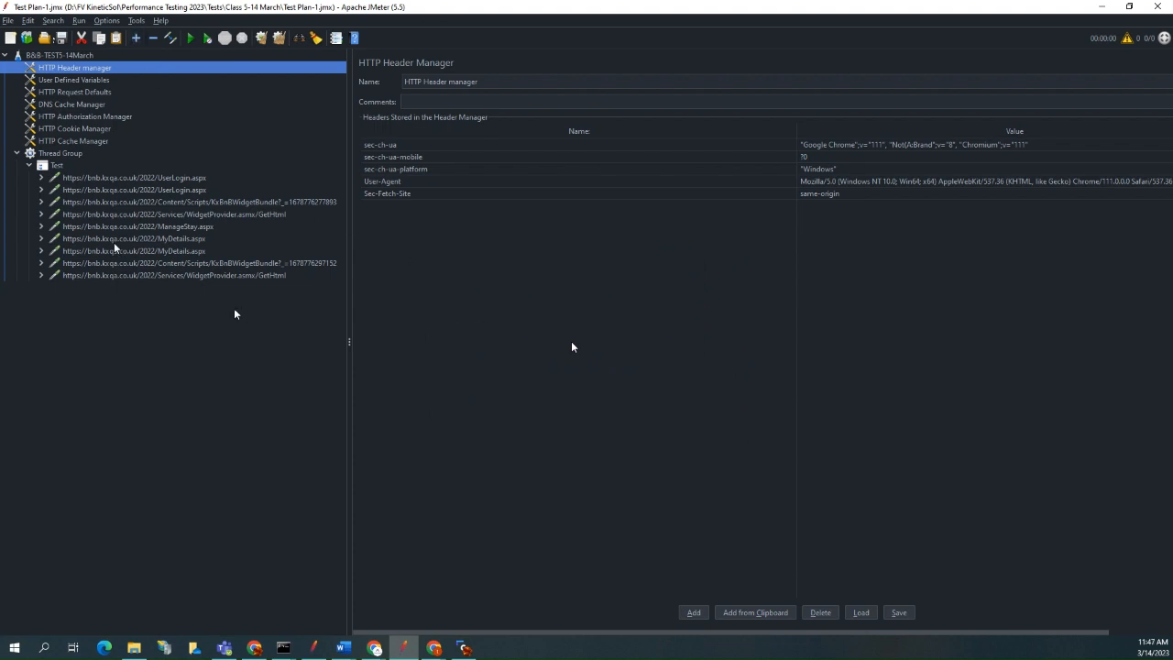
Compare the parameters of the two UserLogin.aspx requests, examining the e-mail, password and event validation values of the second one.
left_click(161, 179)
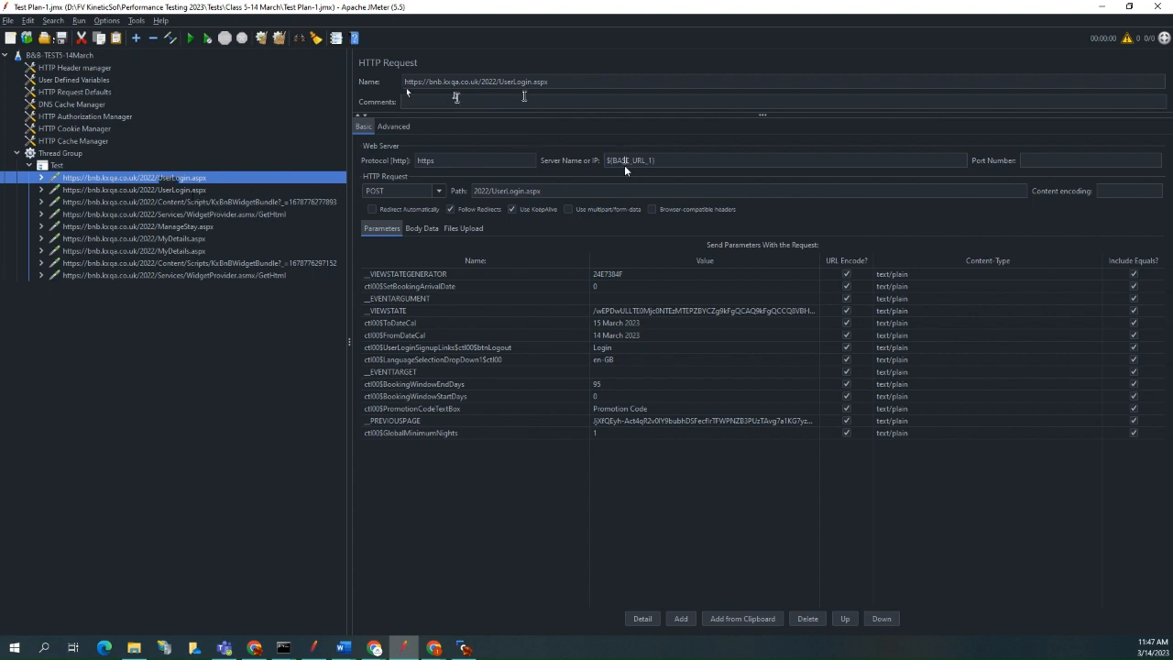
left_click(193, 189)
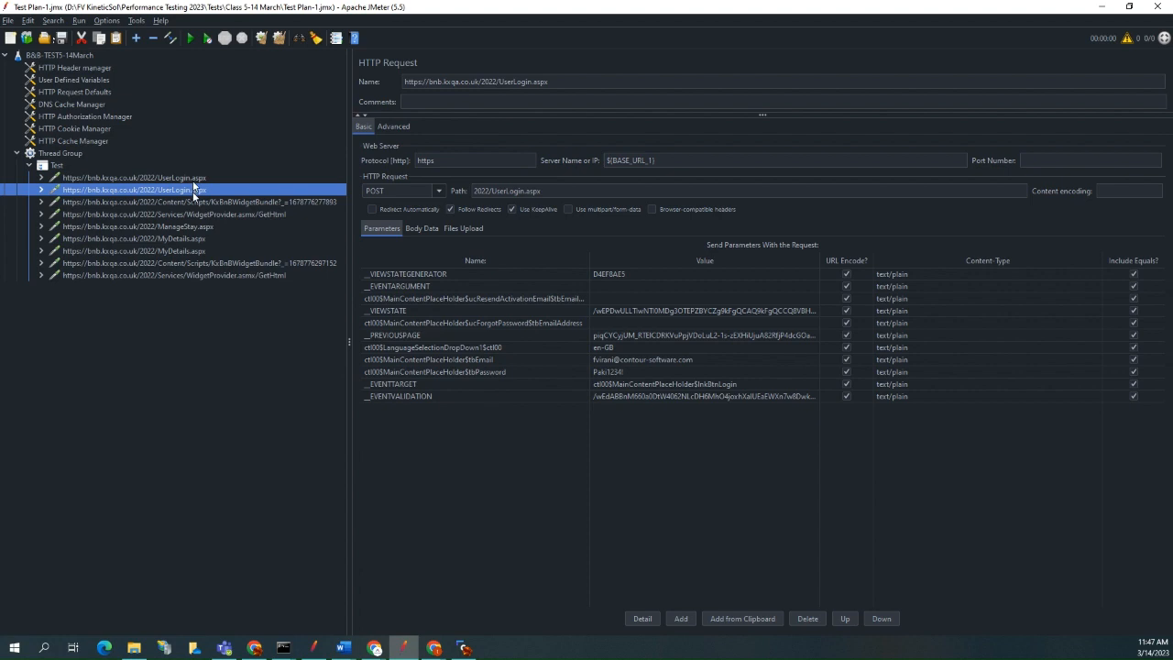
left_click(191, 180)
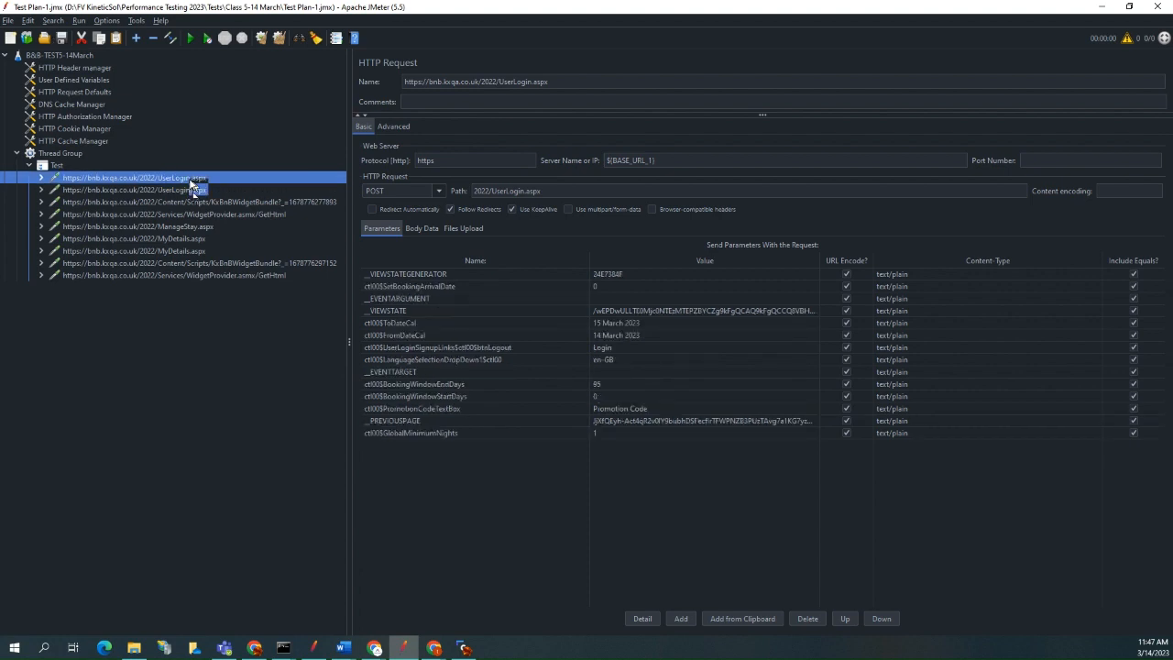
left_click(190, 191)
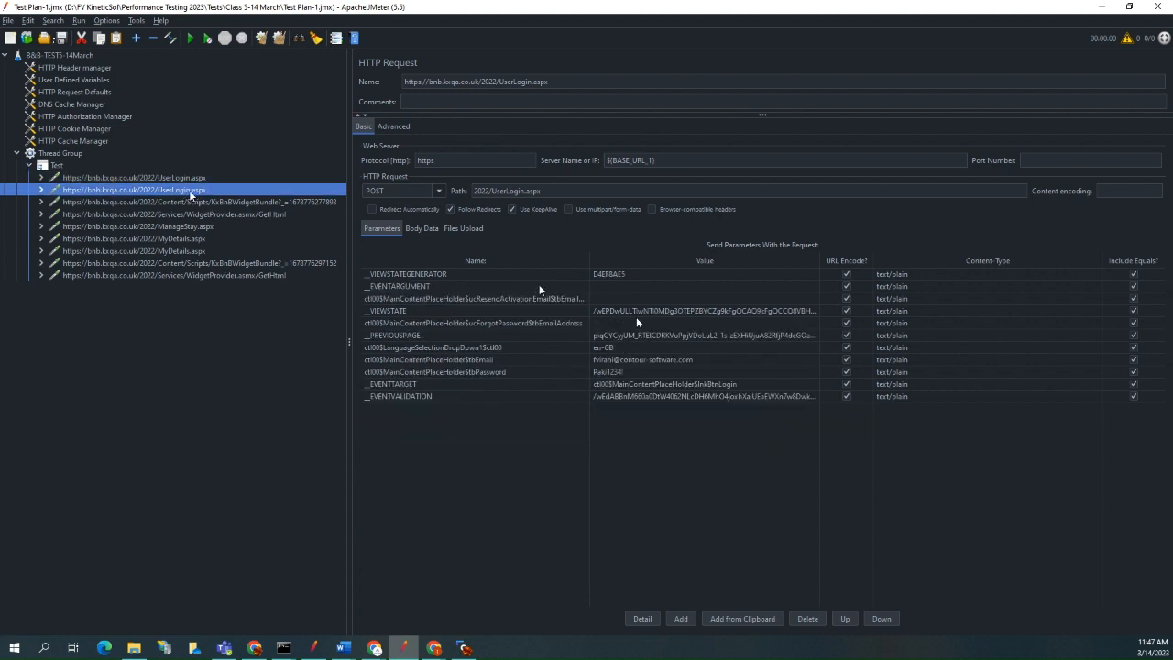
double_click(700, 361)
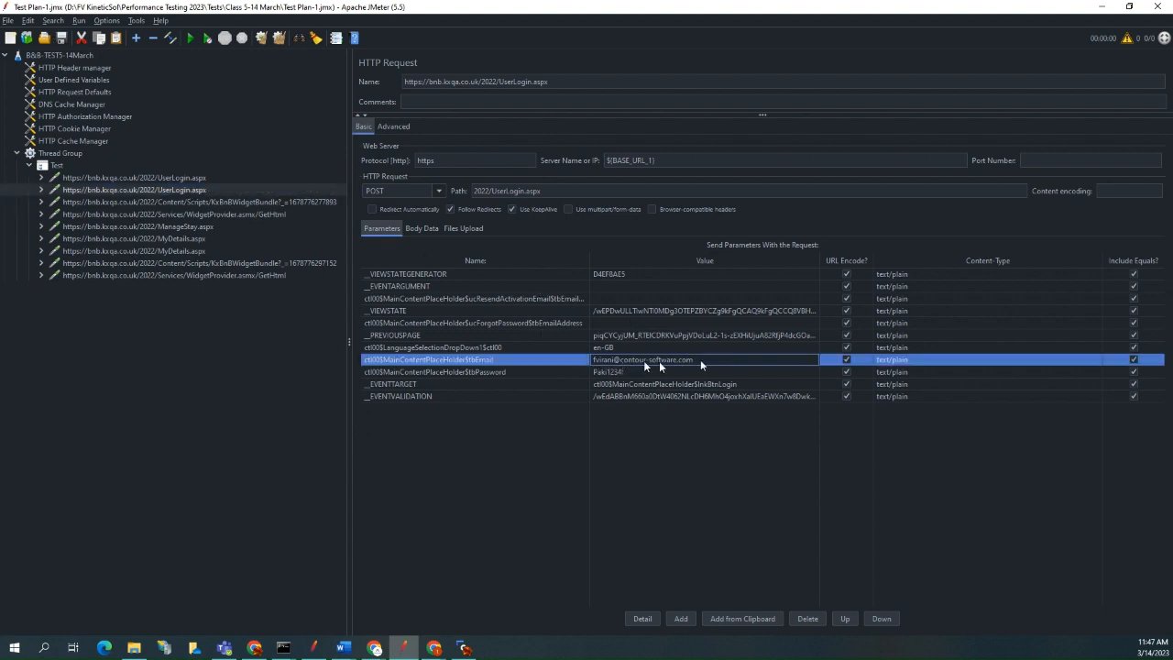
double_click(604, 375)
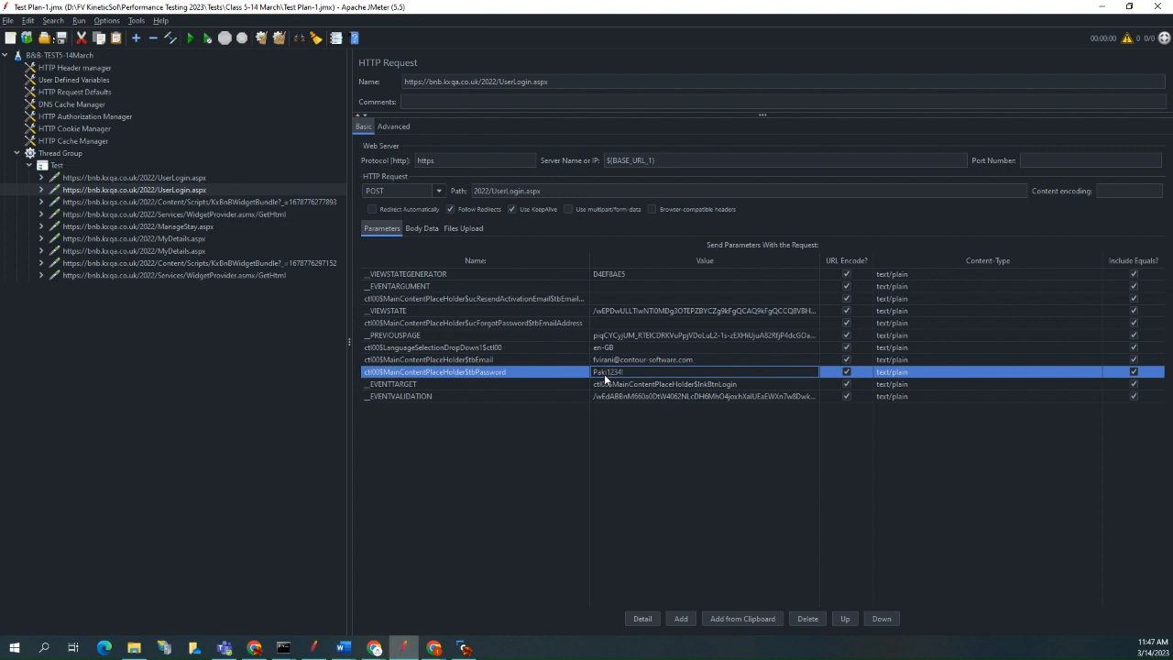
left_click(608, 384)
double_click(611, 394)
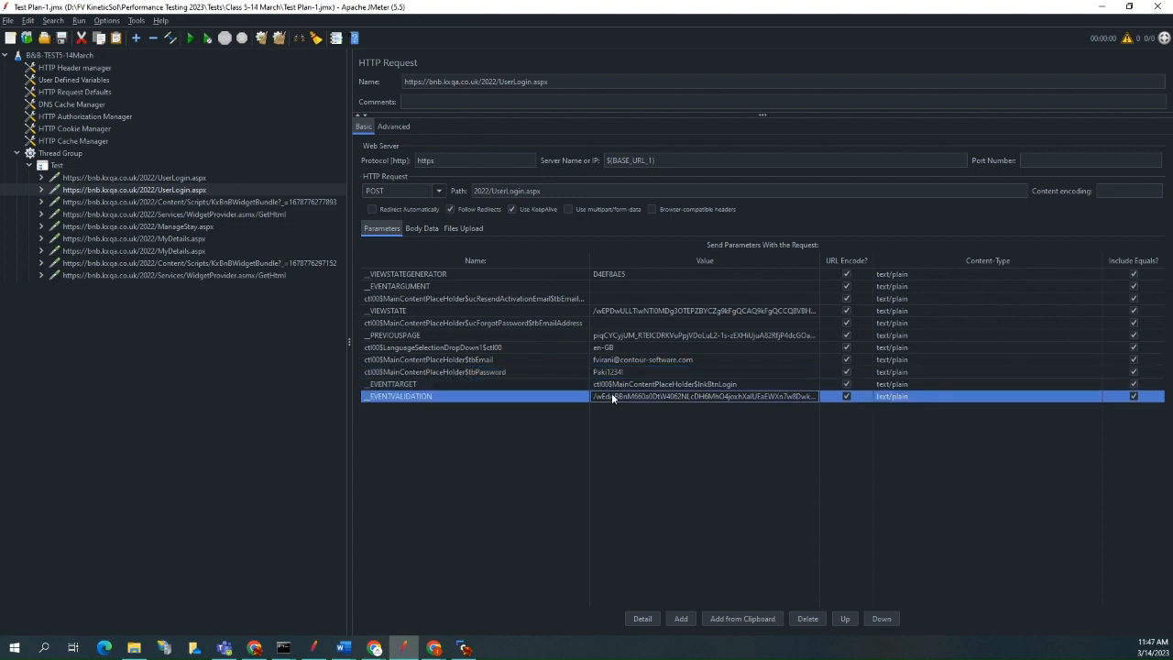
left_click(180, 179)
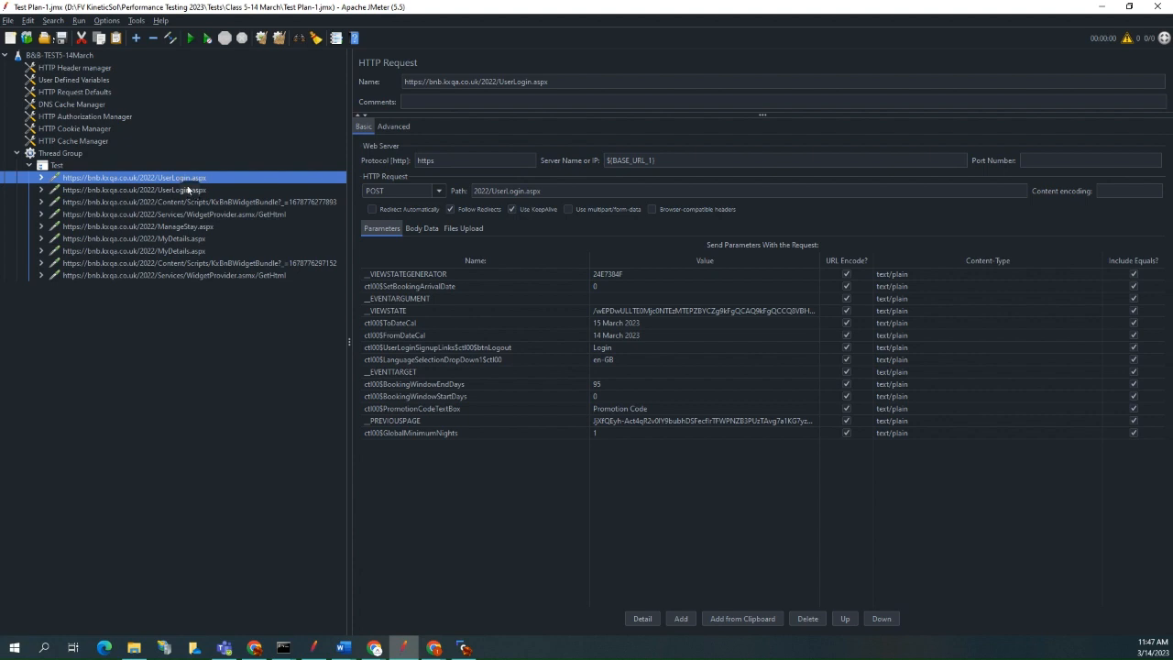
left_click(190, 194)
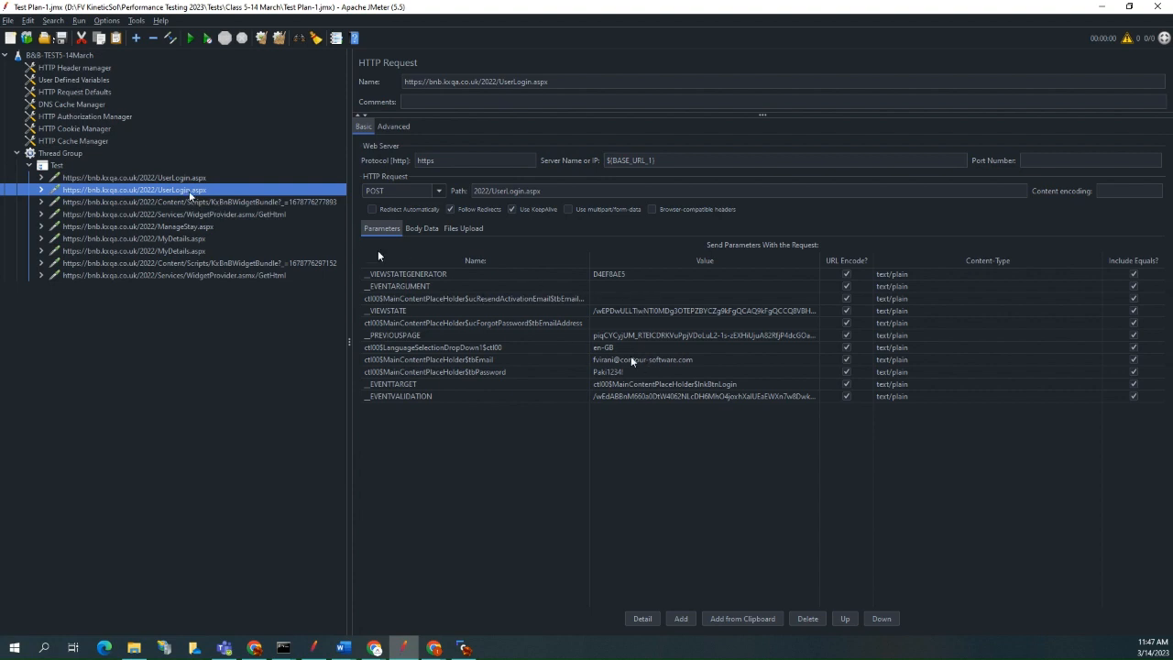
Delete the first KxBnBWidgetBundle request and the first WidgetProvider.asmx/GetHtml request from the Test controller.
left_click(254, 203)
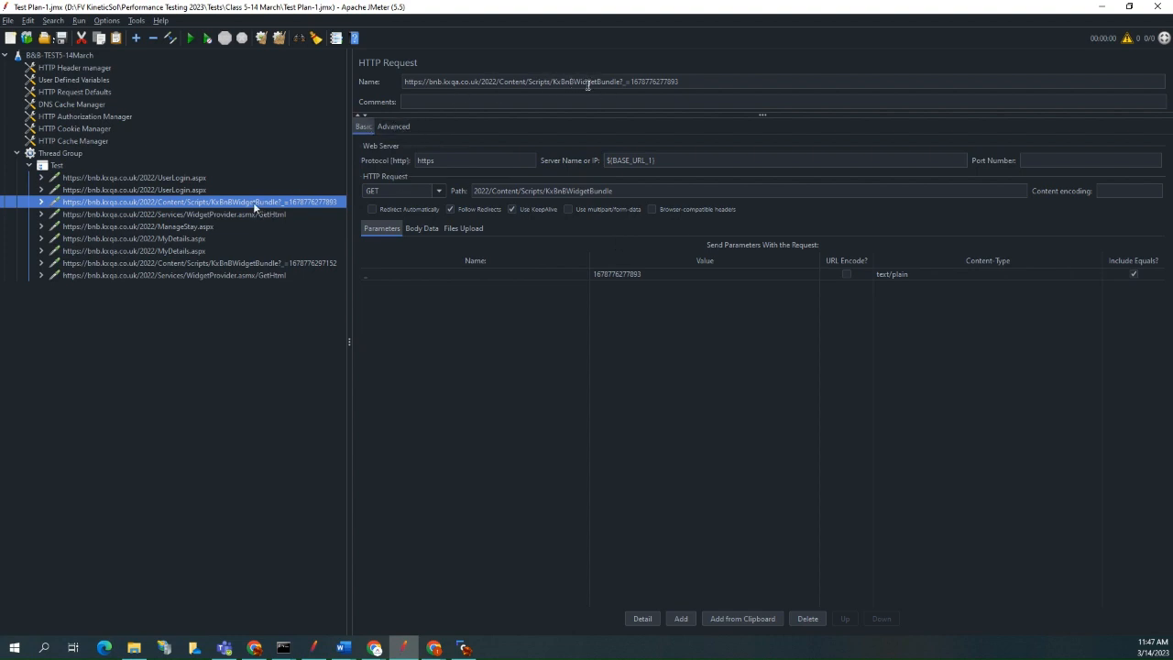
key("Delete")
left_click(568, 338)
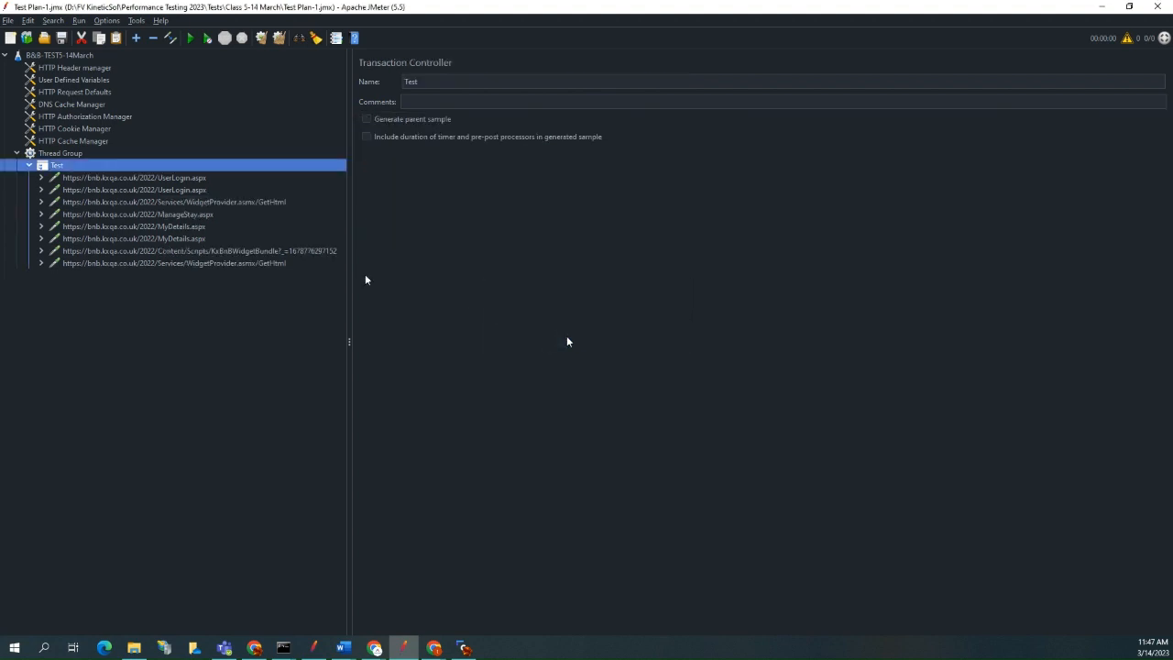
left_click(247, 202)
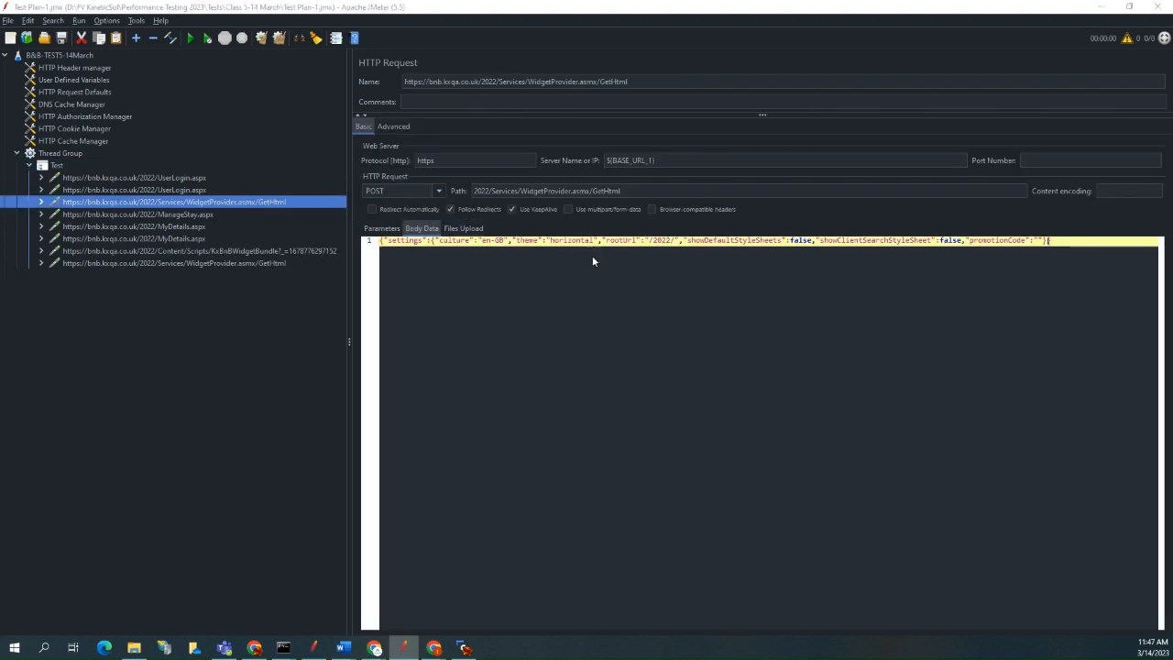
key("Delete")
left_click(569, 338)
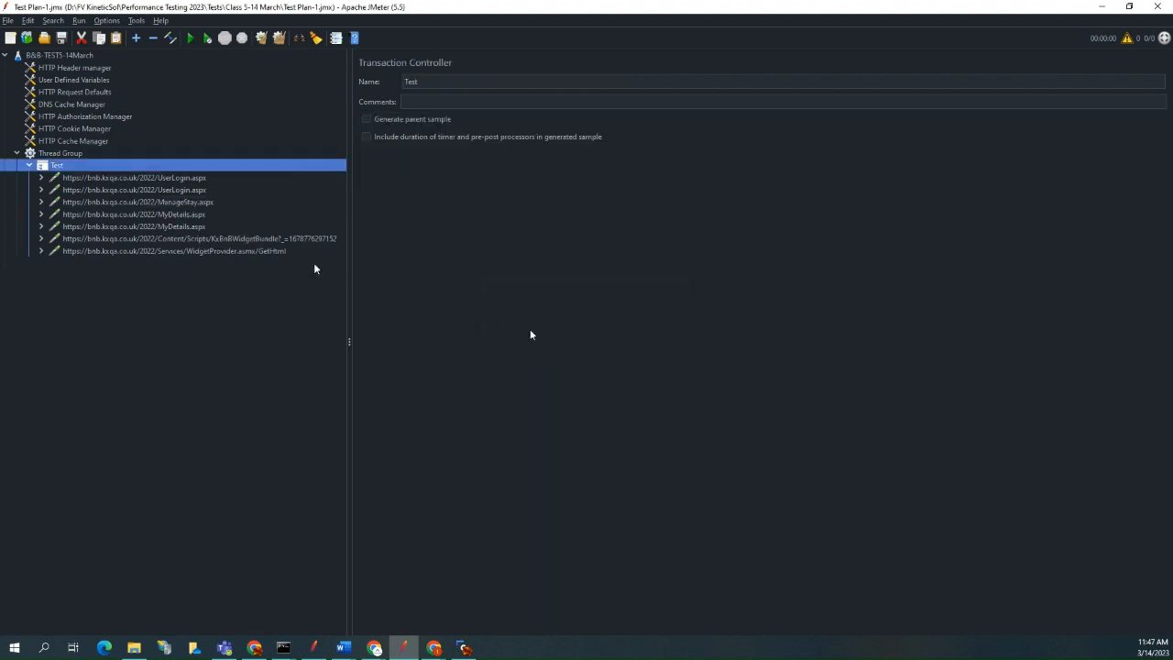
Examine the parameters of the ManageStay.aspx request and compare those of the two MyDetails.aspx requests.
left_click(198, 202)
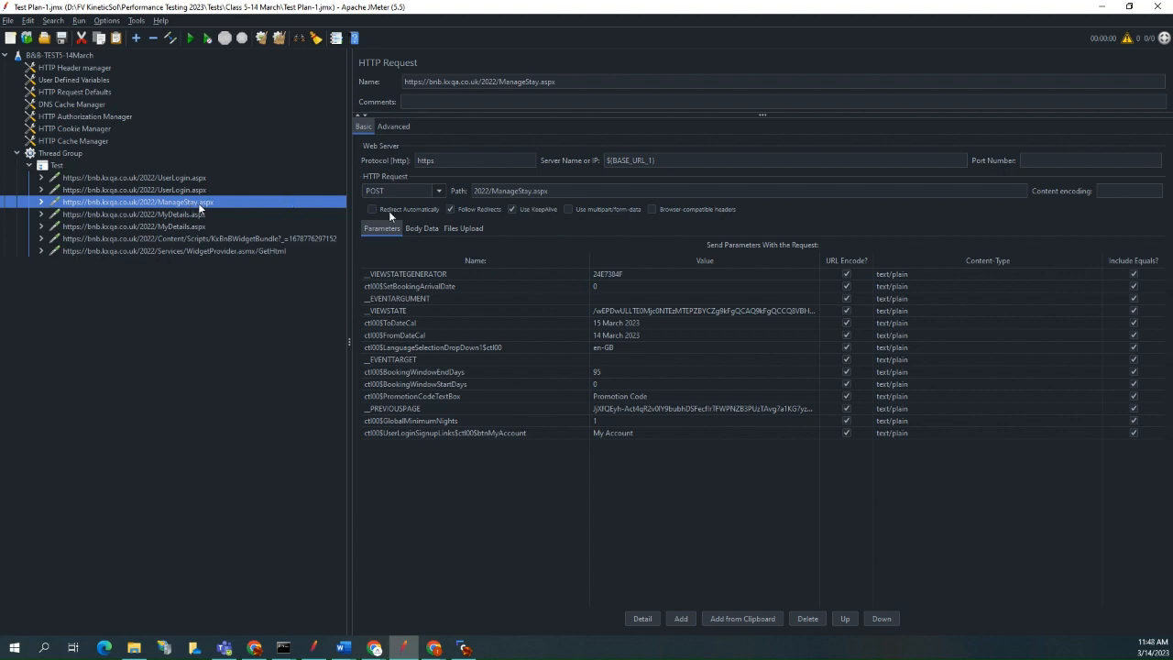
left_click(194, 214)
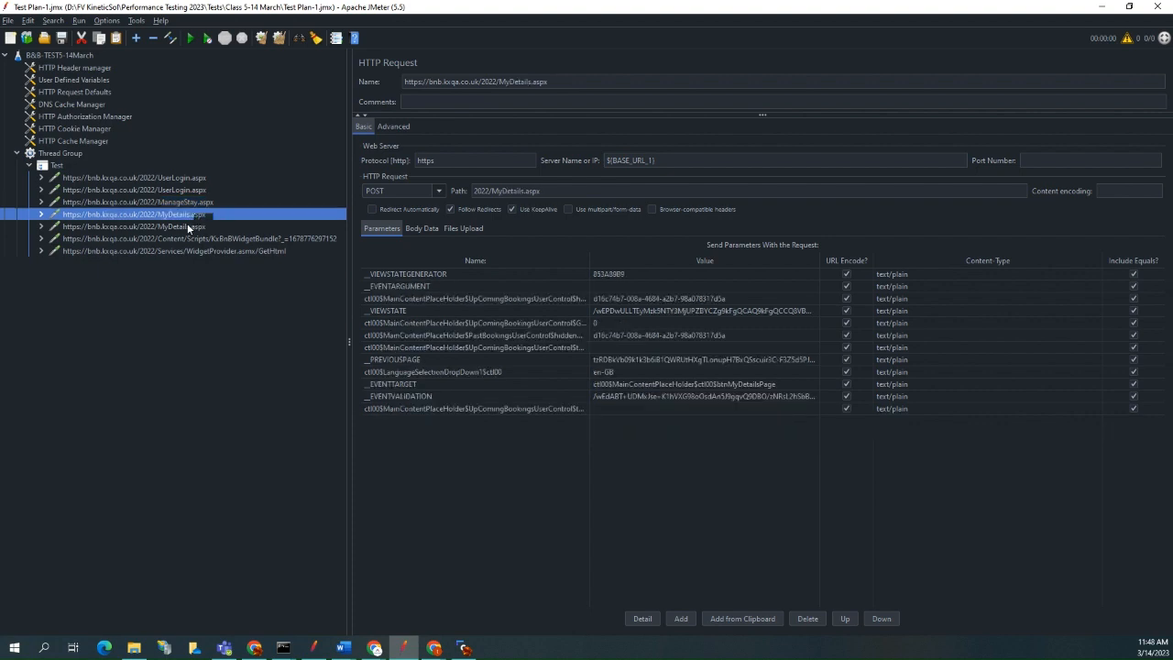
left_click(189, 227)
left_click(192, 215)
left_click(189, 226)
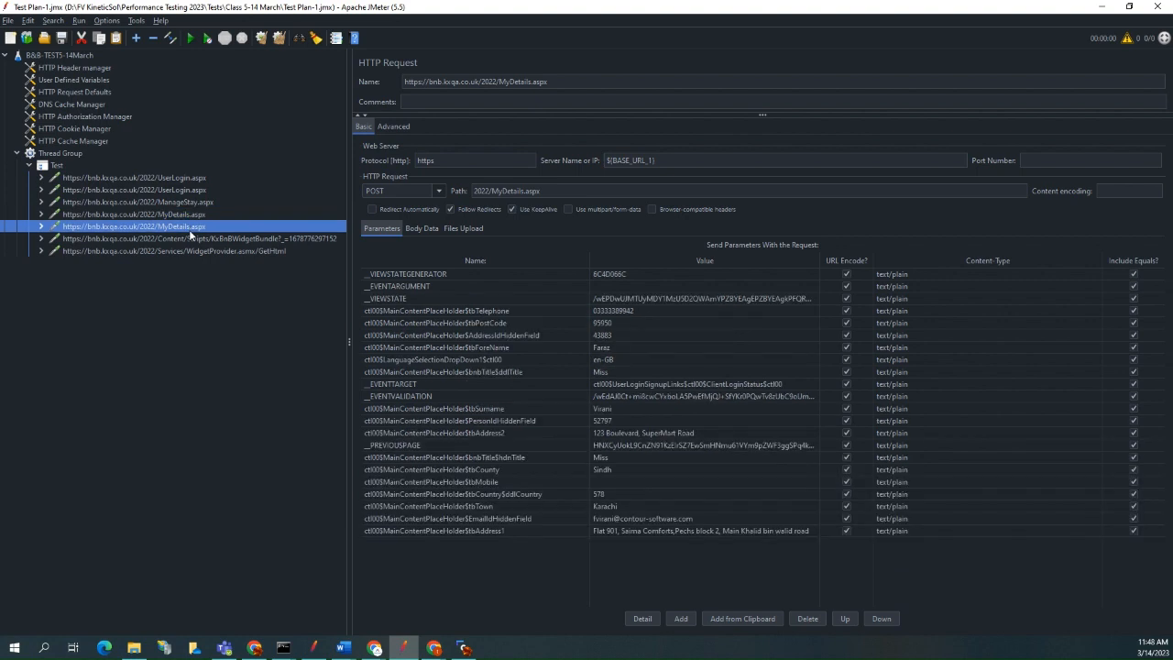
left_click(192, 214)
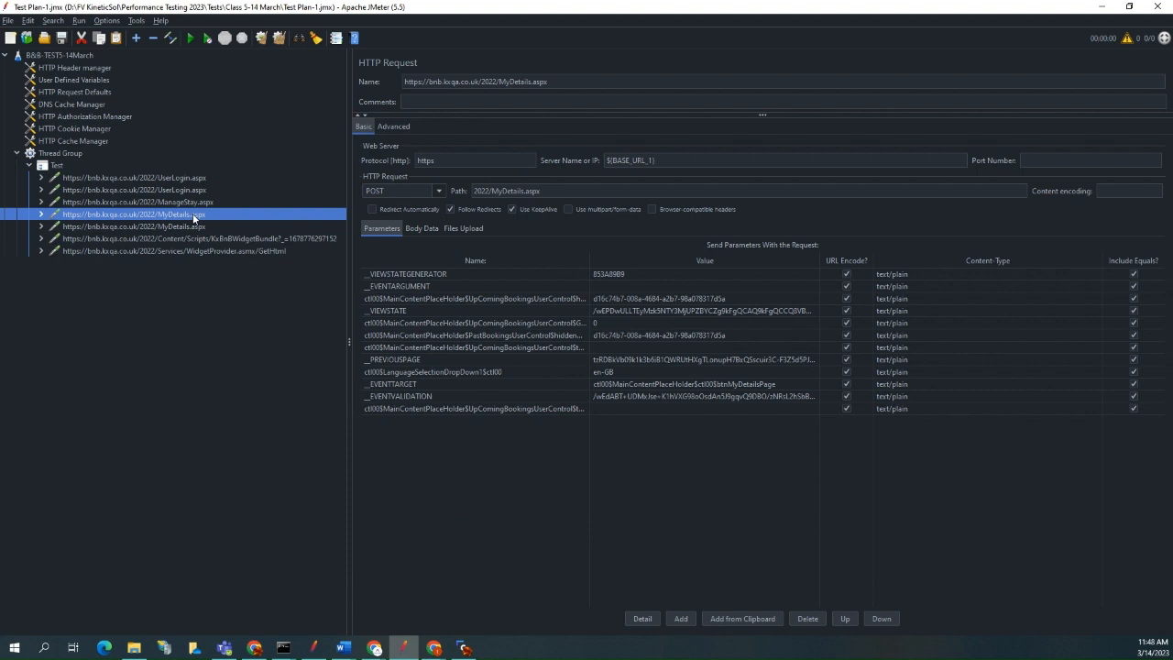
left_click(201, 226)
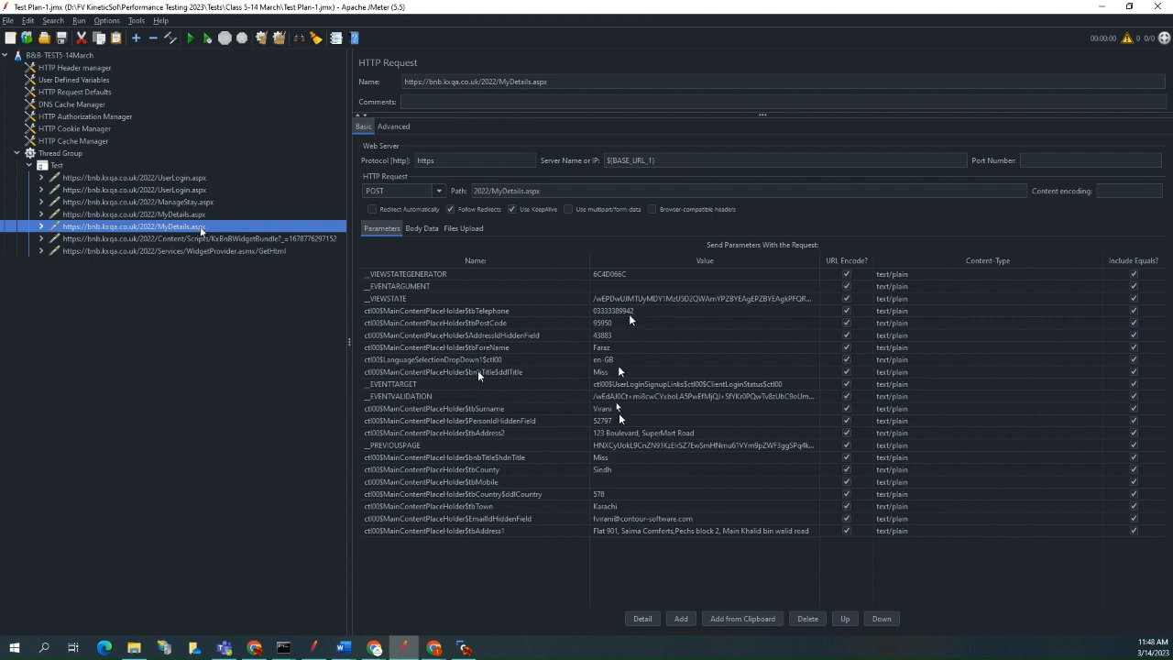
Delete the remaining KxBnBWidgetBundle request and the remaining WidgetProvider.asmx/GetHtml request from the Test controller.
left_click(168, 240)
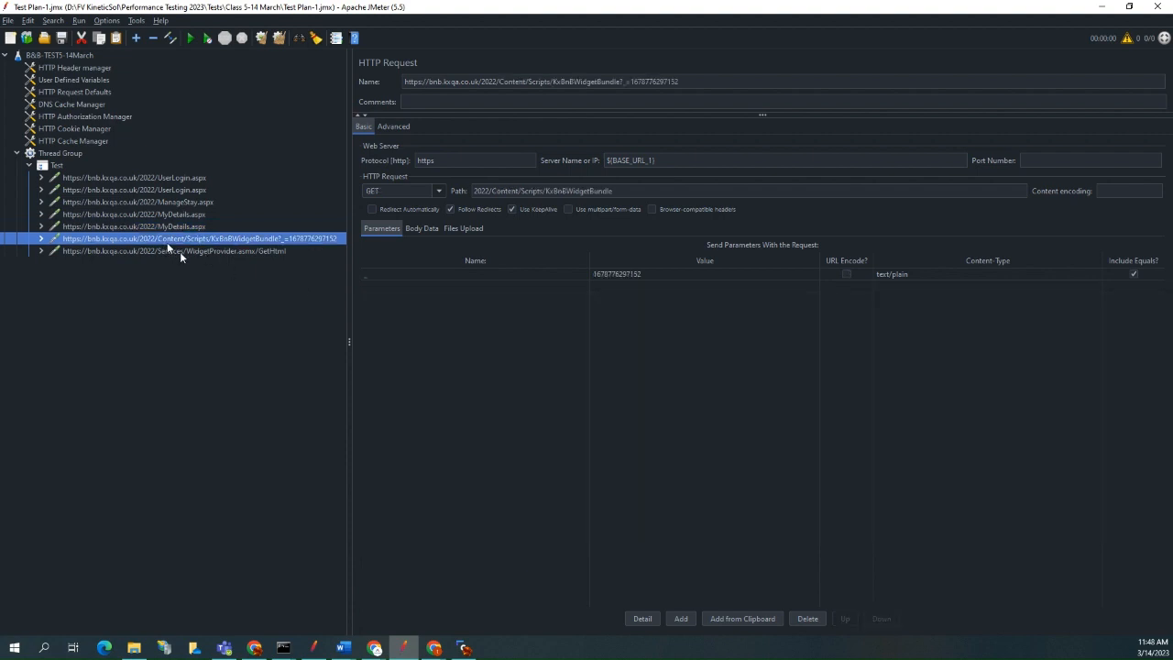
left_click(179, 251)
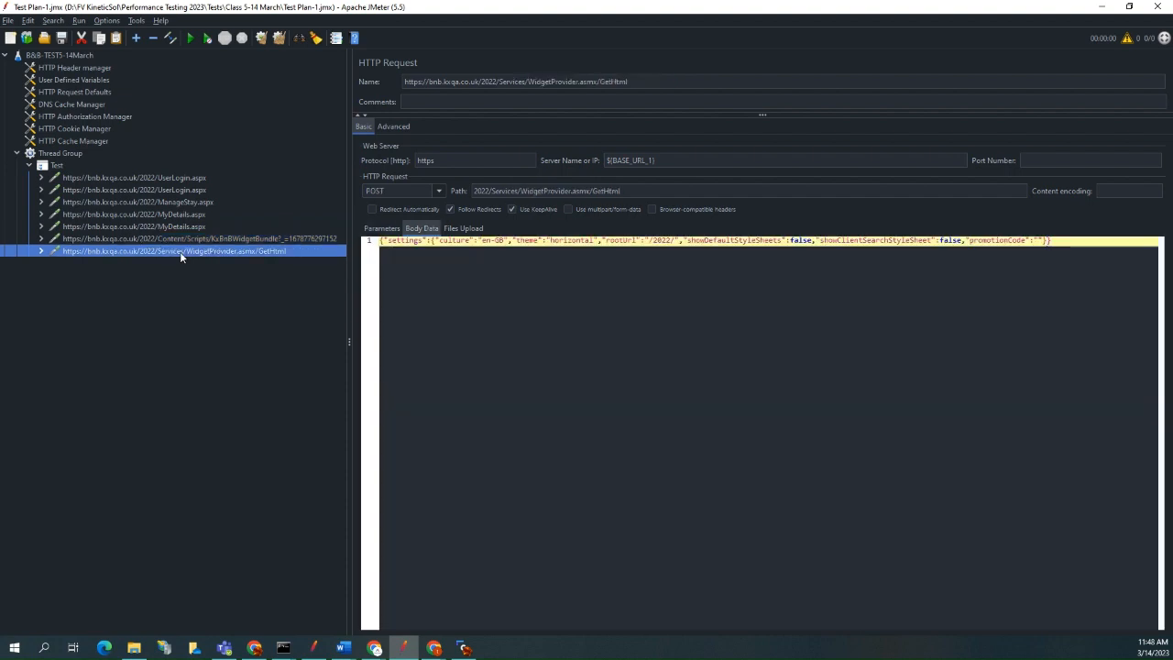
left_click(192, 240)
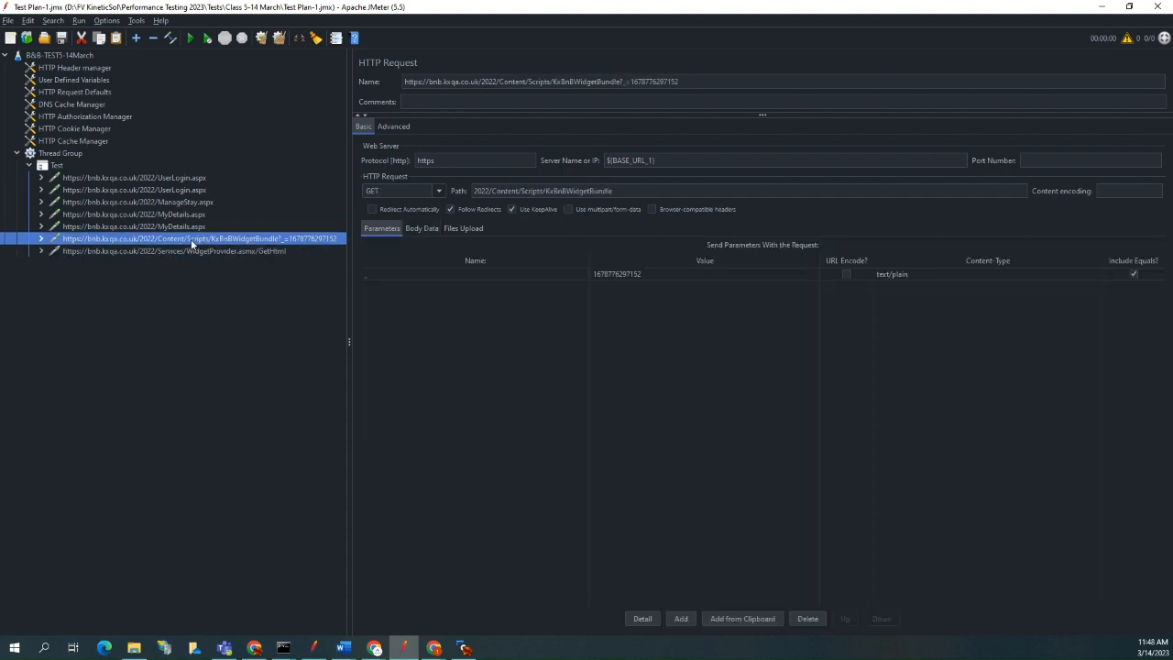
key("Delete")
key("Return")
left_click(236, 242)
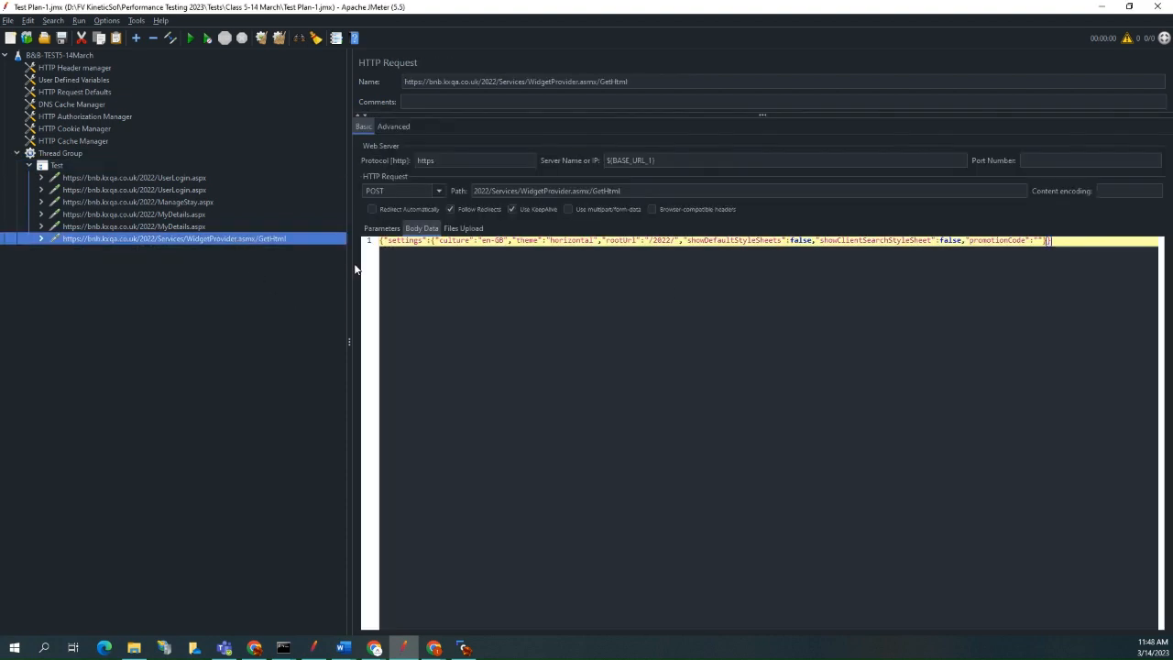
key("Delete")
left_click(568, 337)
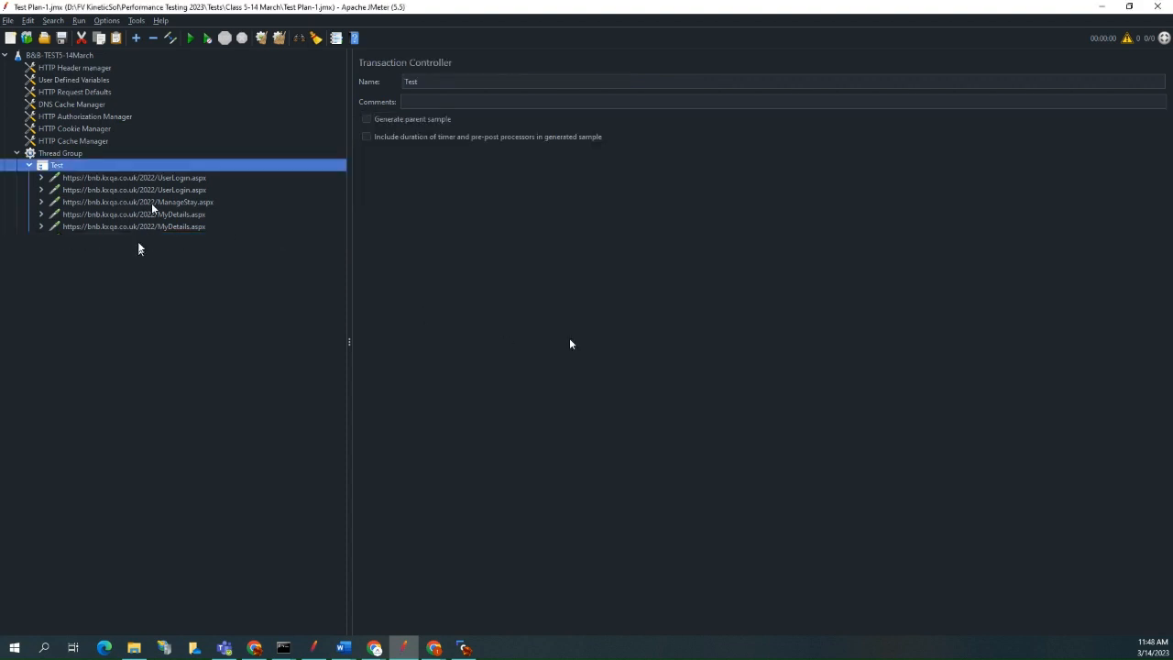
Review the parameters of each remaining request in the Test controller, from UserLogin.aspx through ManageStay.aspx to MyDetails.aspx.
left_click(180, 191)
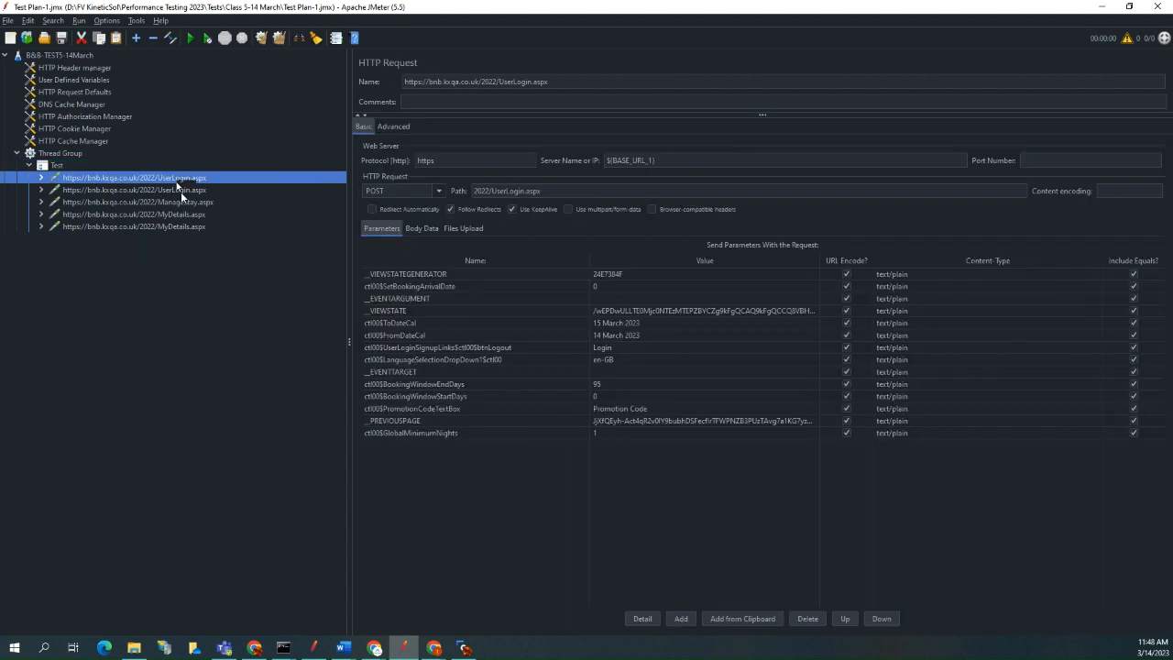
left_click(183, 203)
left_click(183, 213)
left_click(183, 227)
left_click(180, 177)
left_click(182, 189)
left_click(182, 202)
left_click(179, 214)
left_click(179, 227)
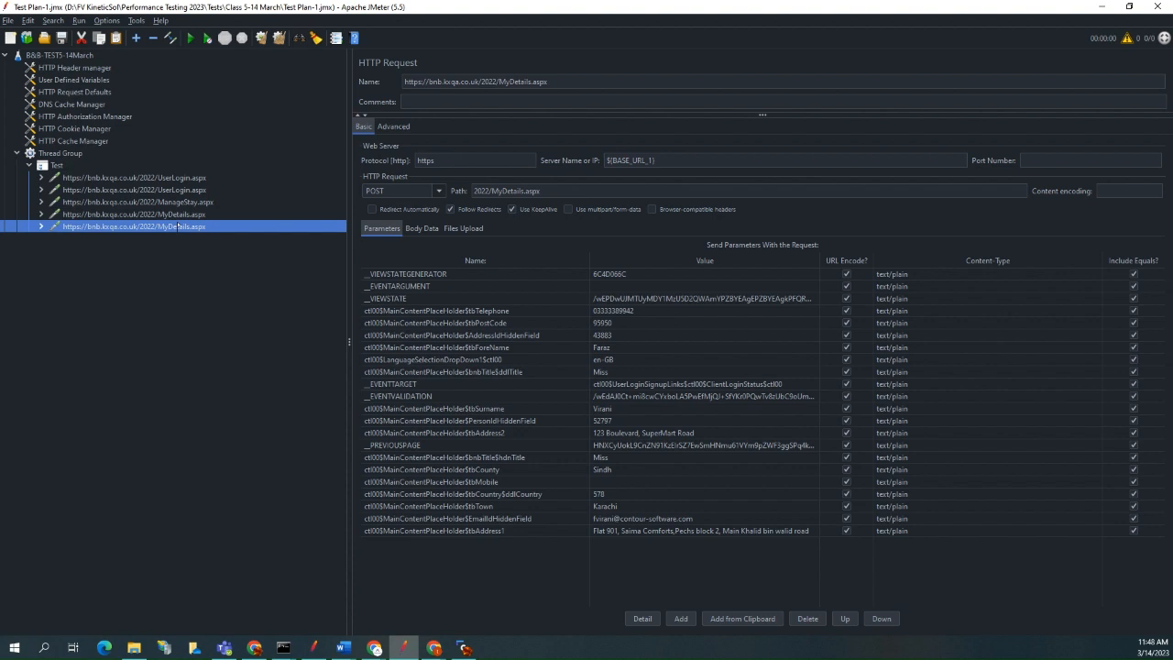
Compare the parameters of the two UserLogin.aspx requests with those of the ManageStay.aspx request.
left_click(188, 191)
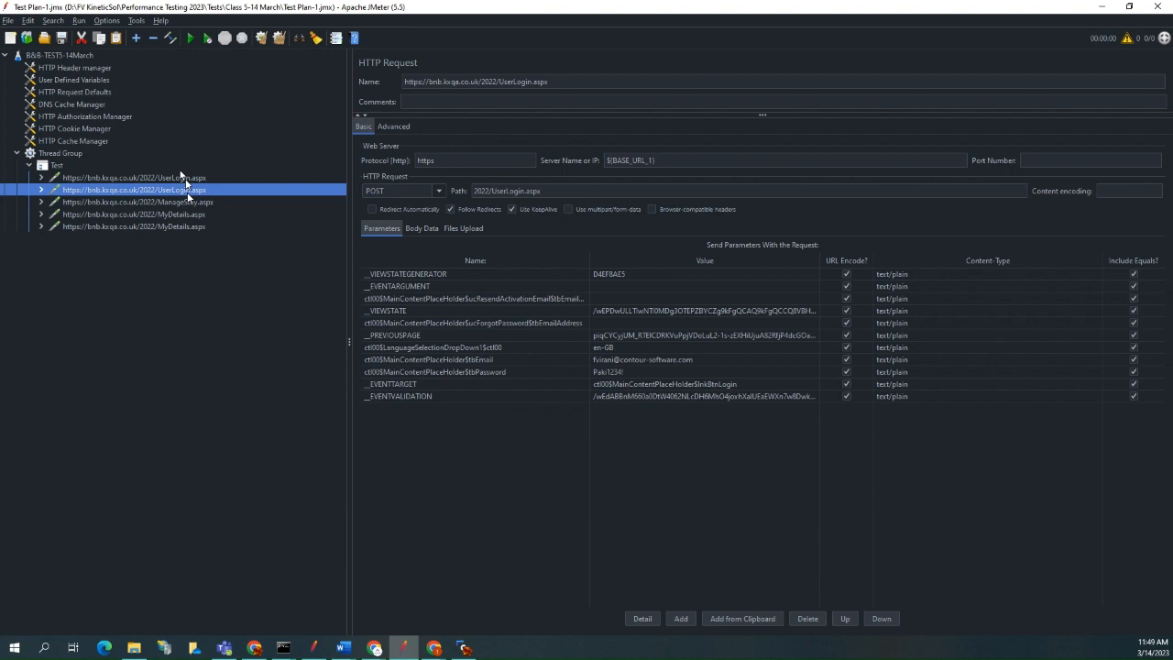
left_click(186, 179)
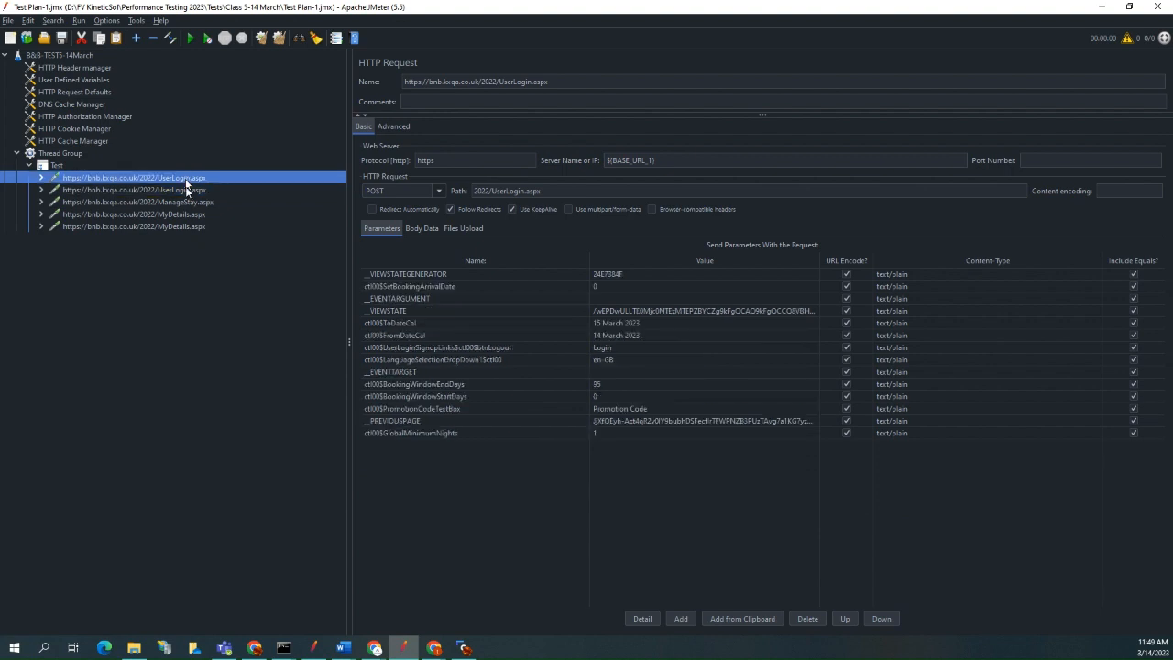
left_click(185, 188)
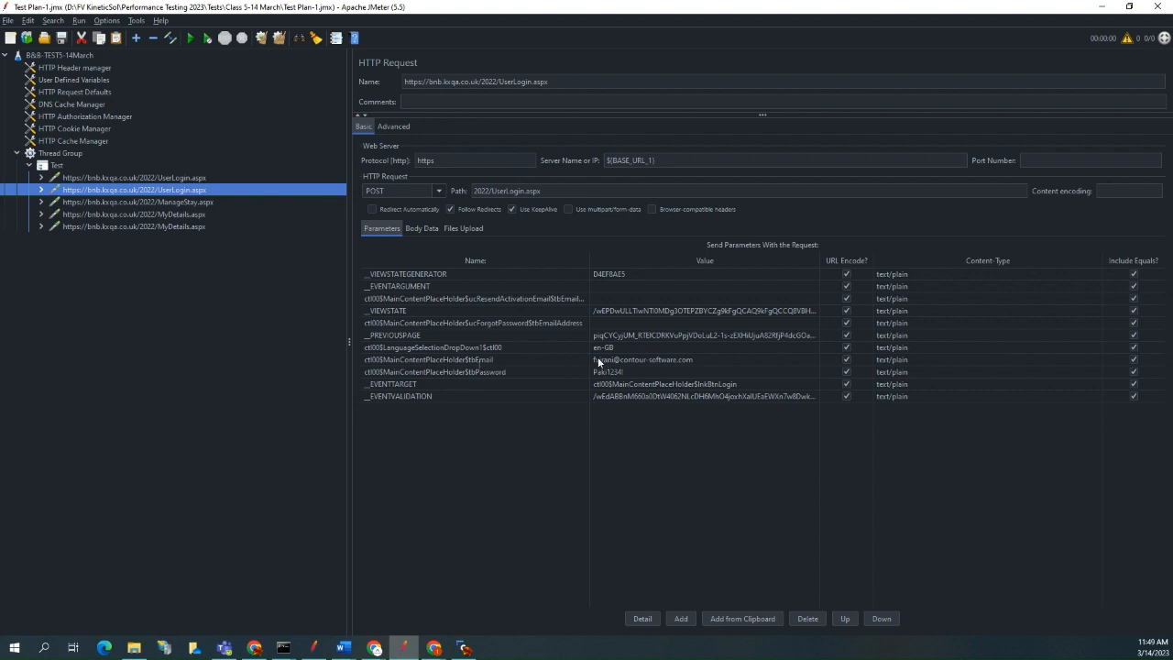
left_click(189, 202)
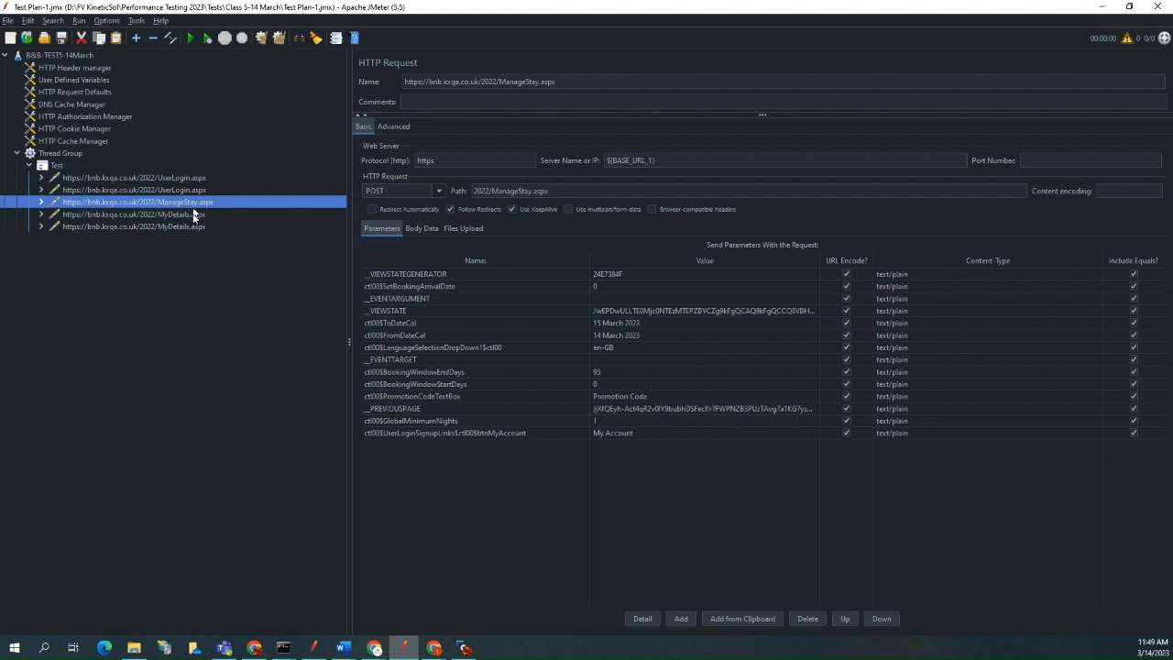
left_click(179, 181)
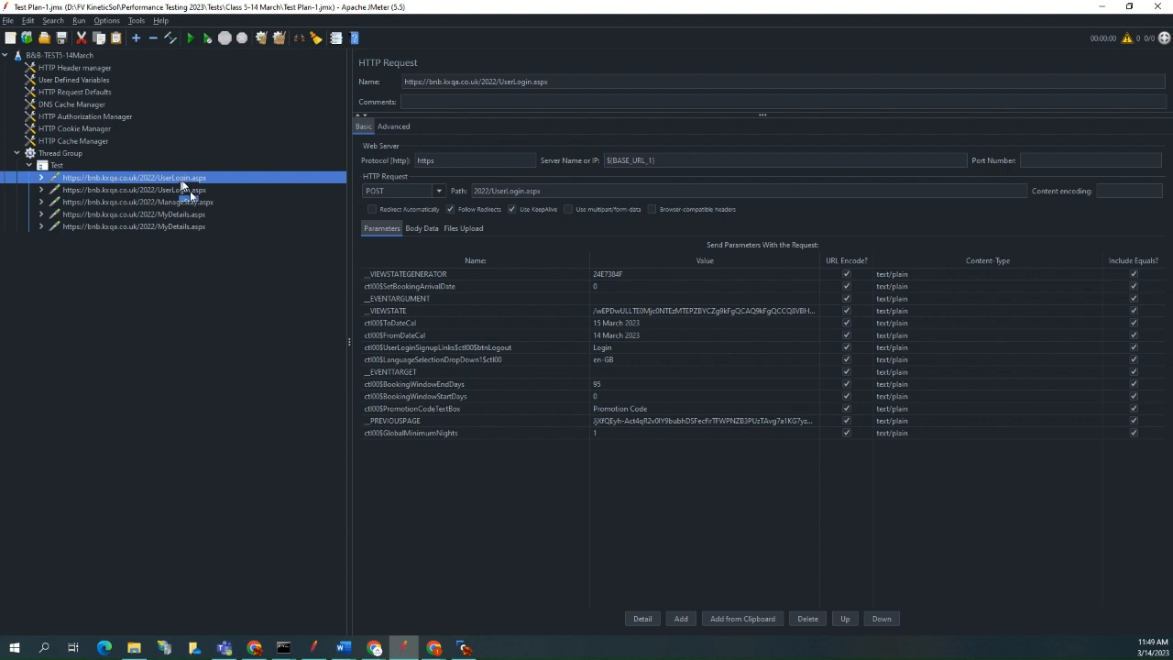
Examine the second UserLogin.aspx request's __VIEWSTATE, __PREVIOUSPAGE, __EVENTTARGET and __EVENTVALIDATION parameters, and compare them with the first UserLogin.aspx request.
left_click(190, 191)
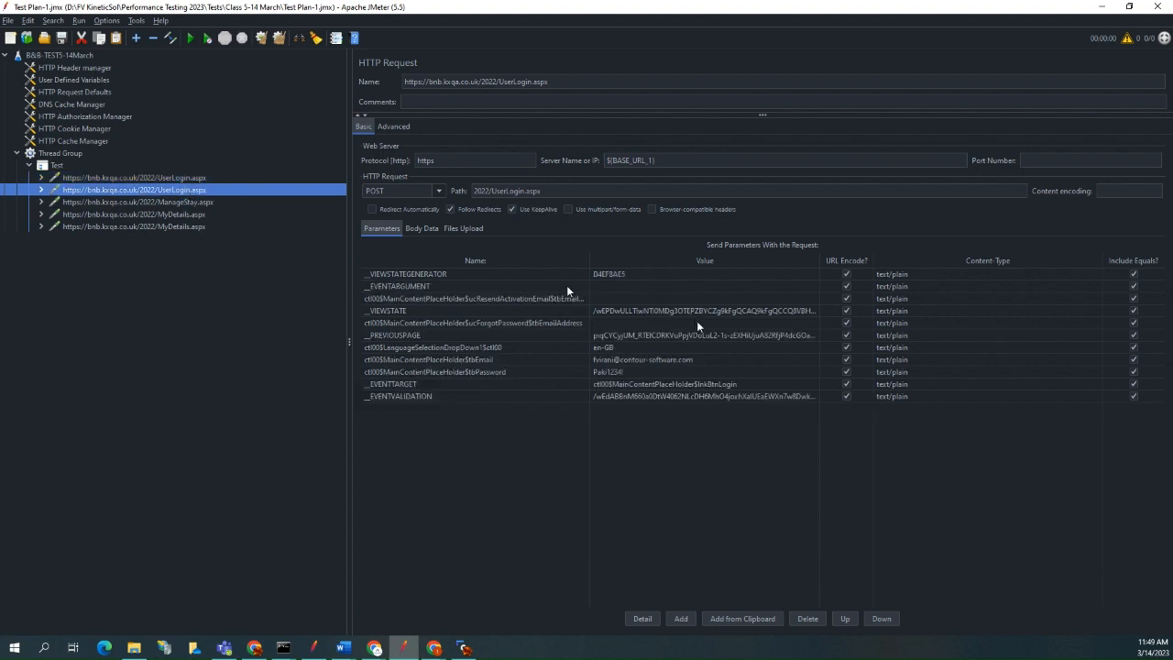
left_click(618, 311)
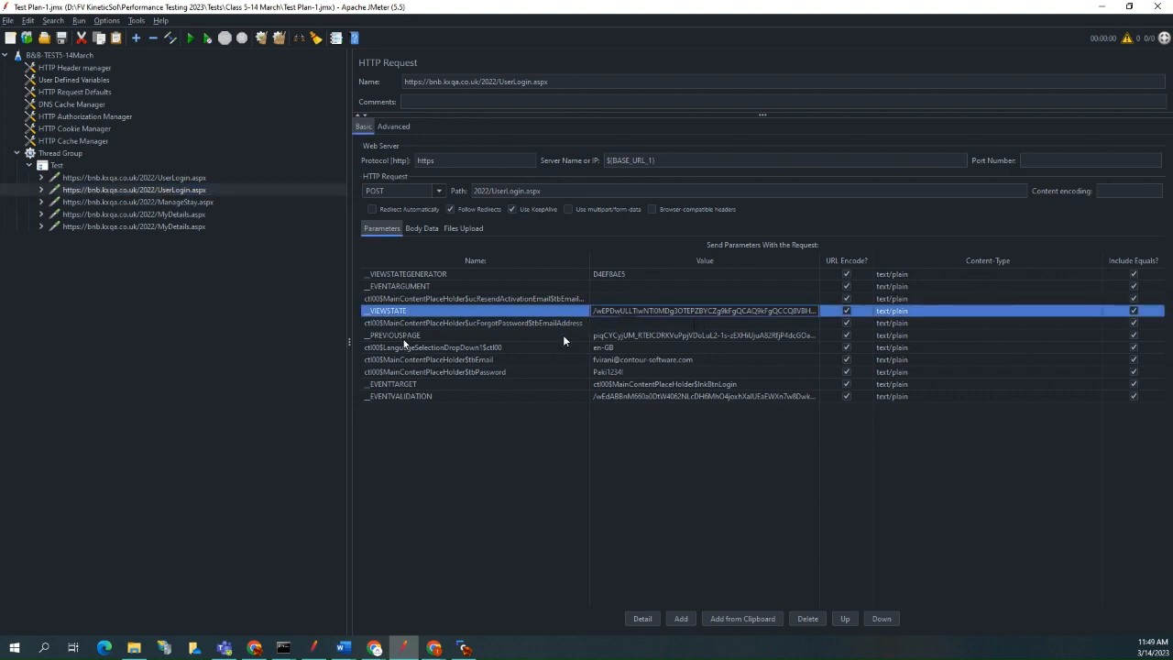
left_click(610, 336)
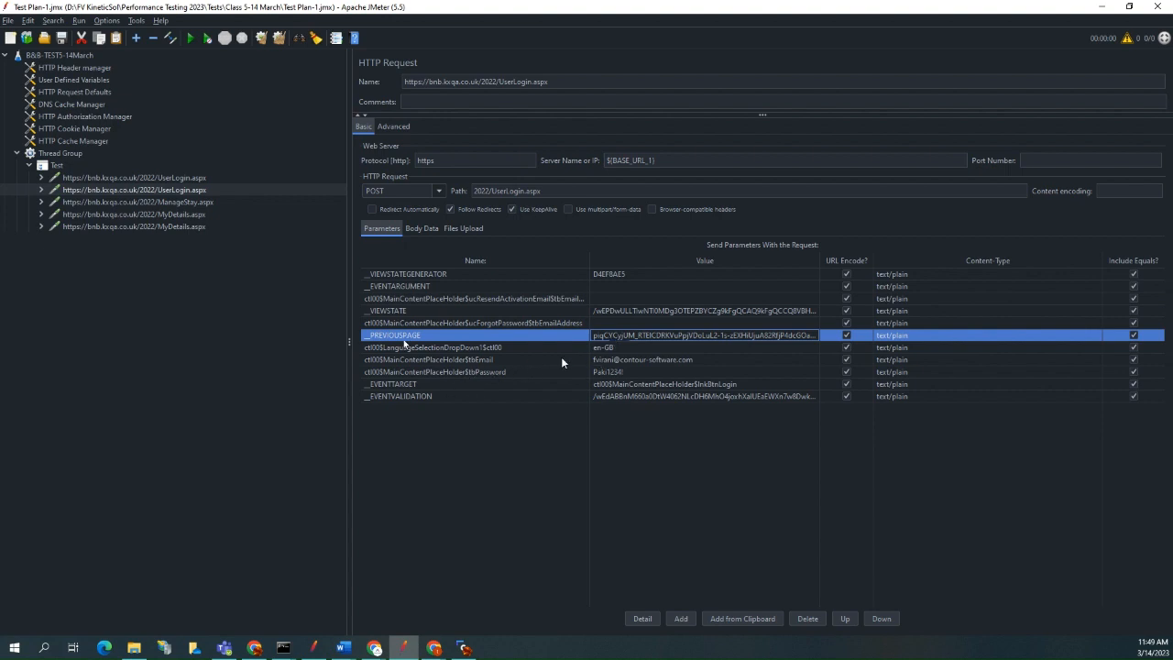
left_click(417, 396)
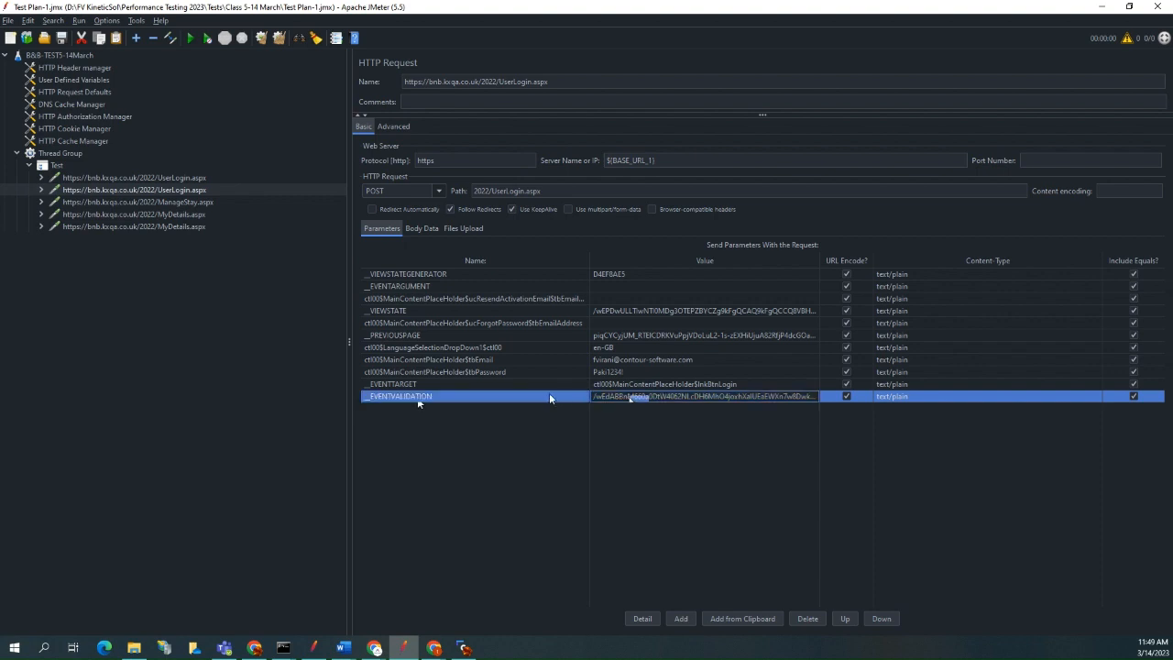
left_click(647, 385)
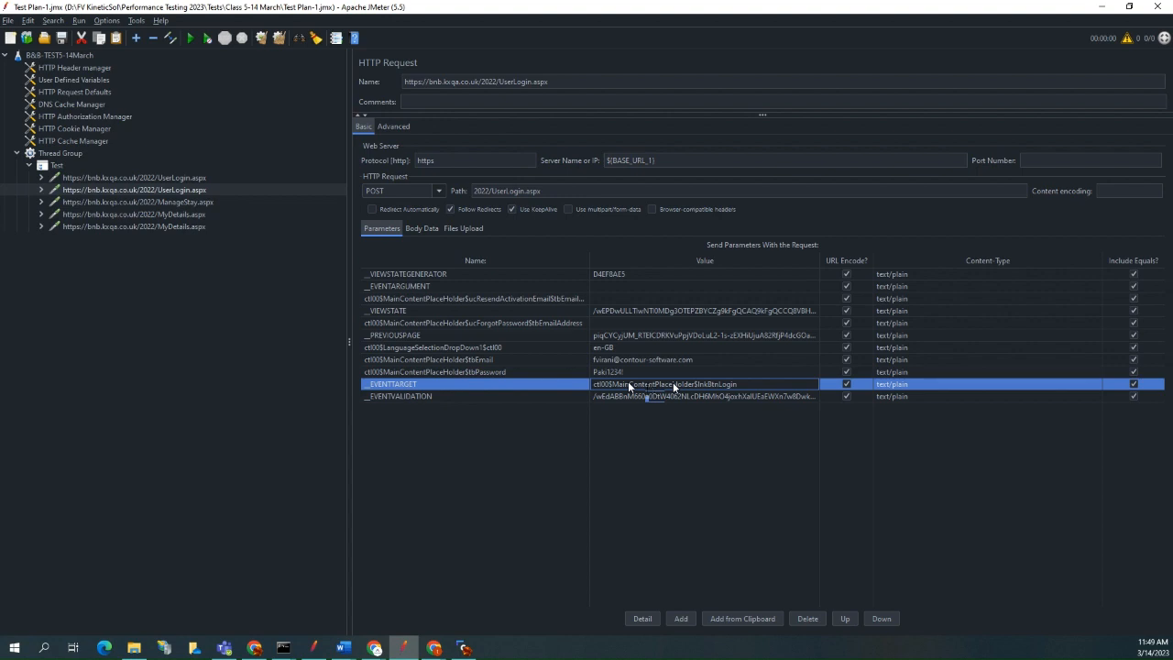
left_click(496, 381)
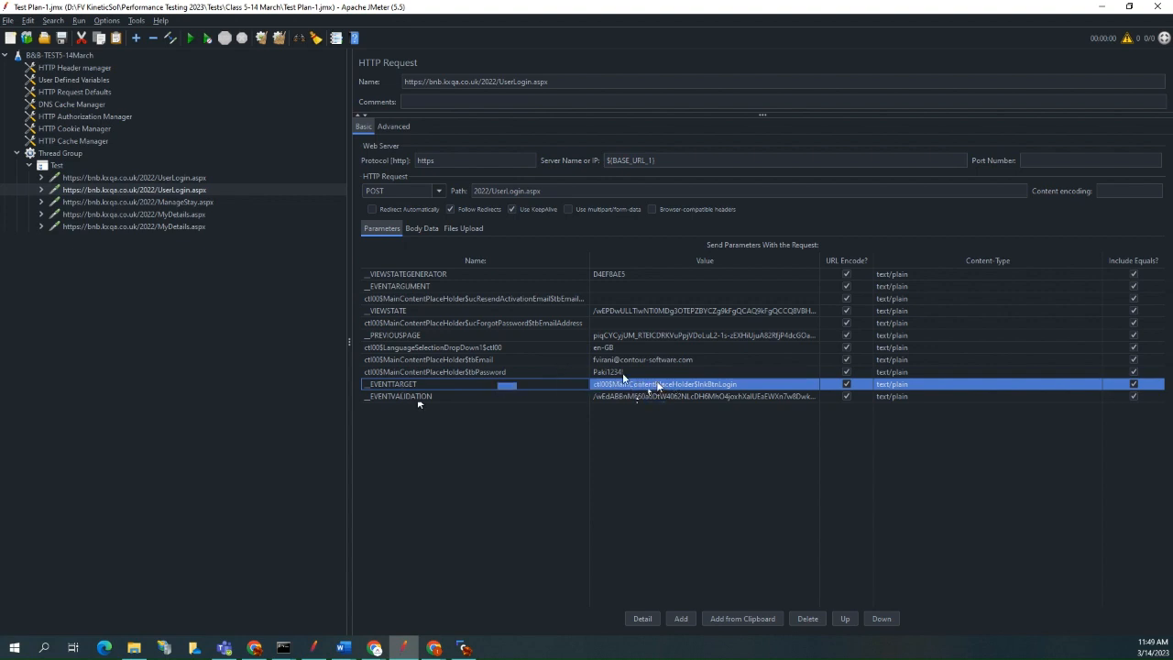
left_click(612, 336)
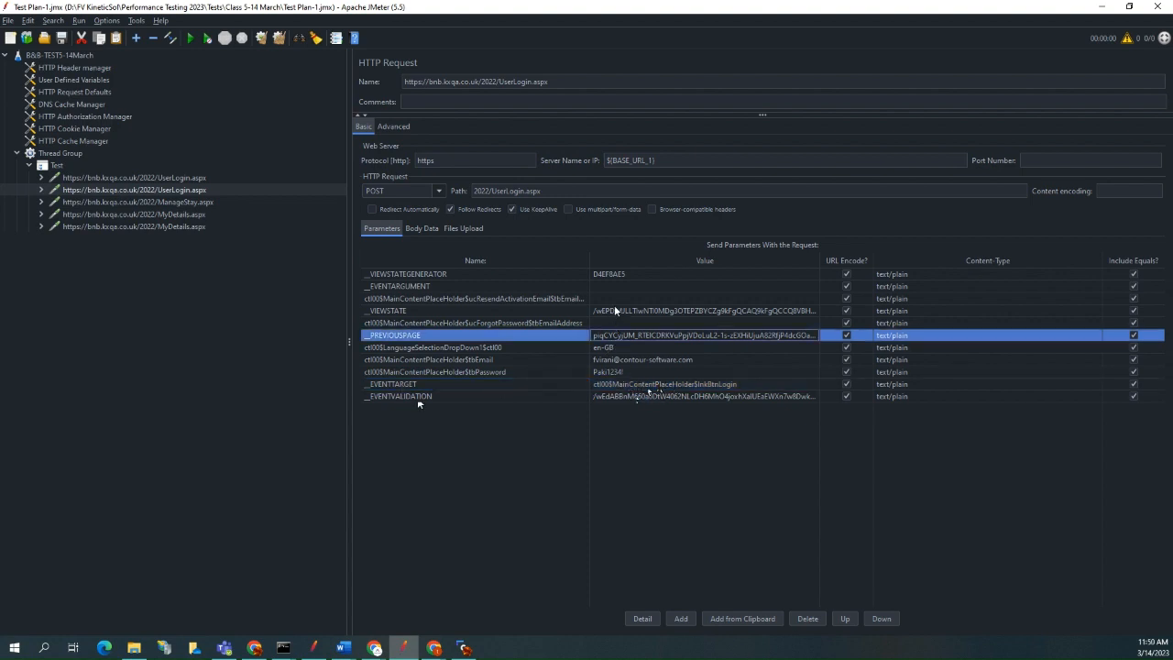
left_click(616, 310)
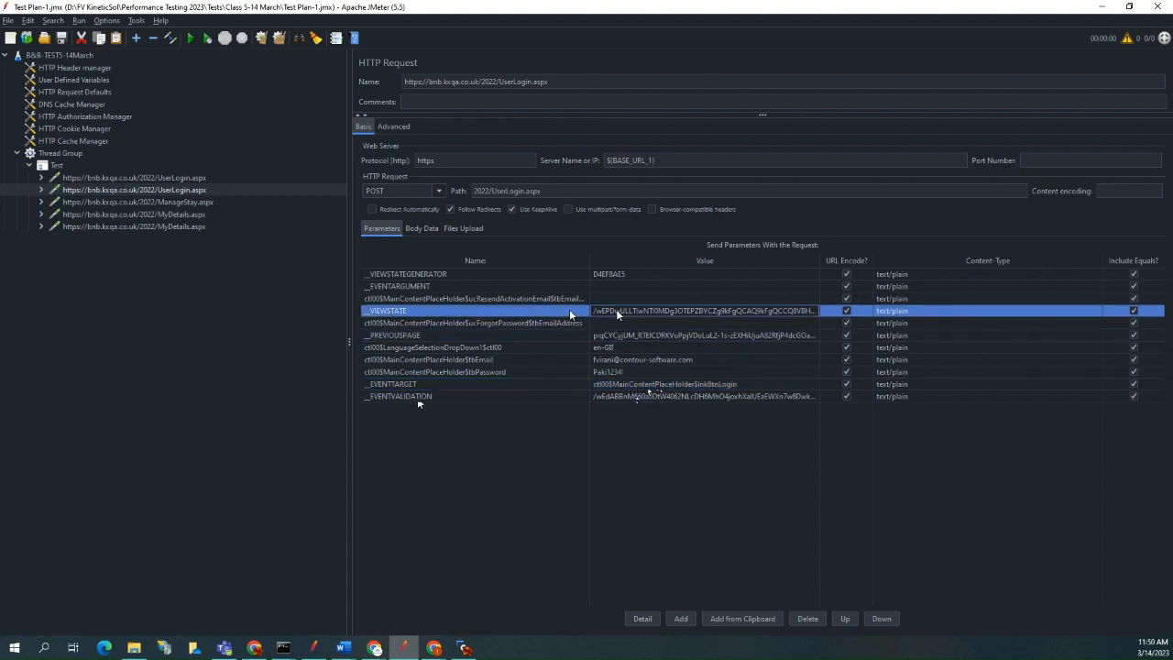
left_click(621, 286)
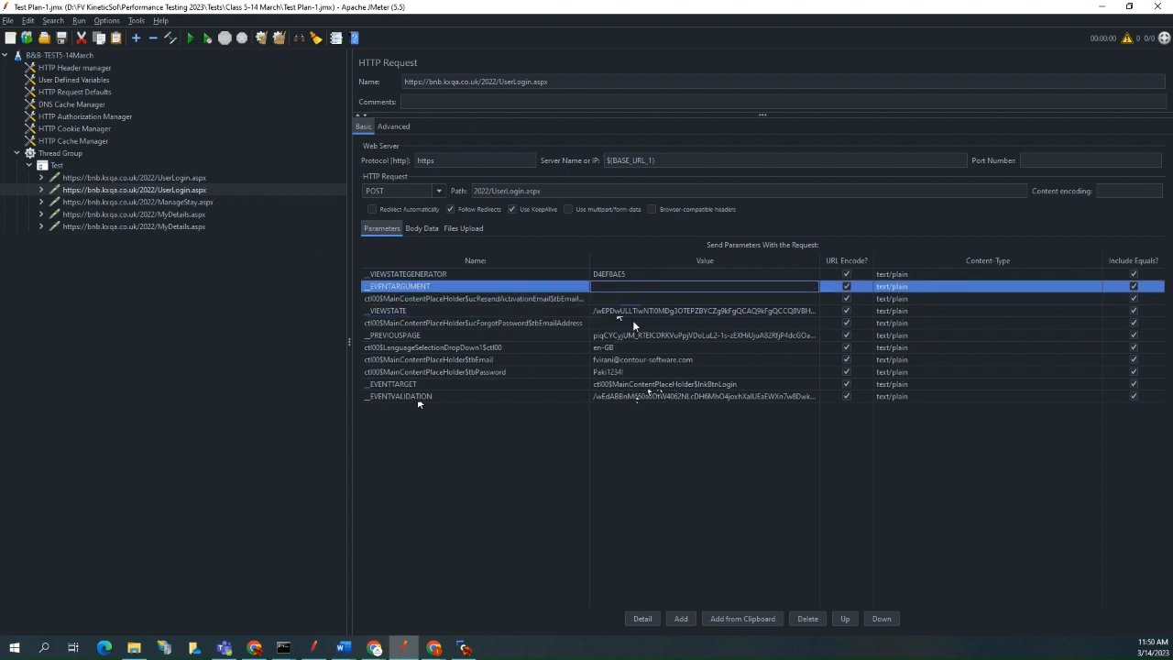
left_click(691, 336)
left_click(689, 359)
left_click(694, 384)
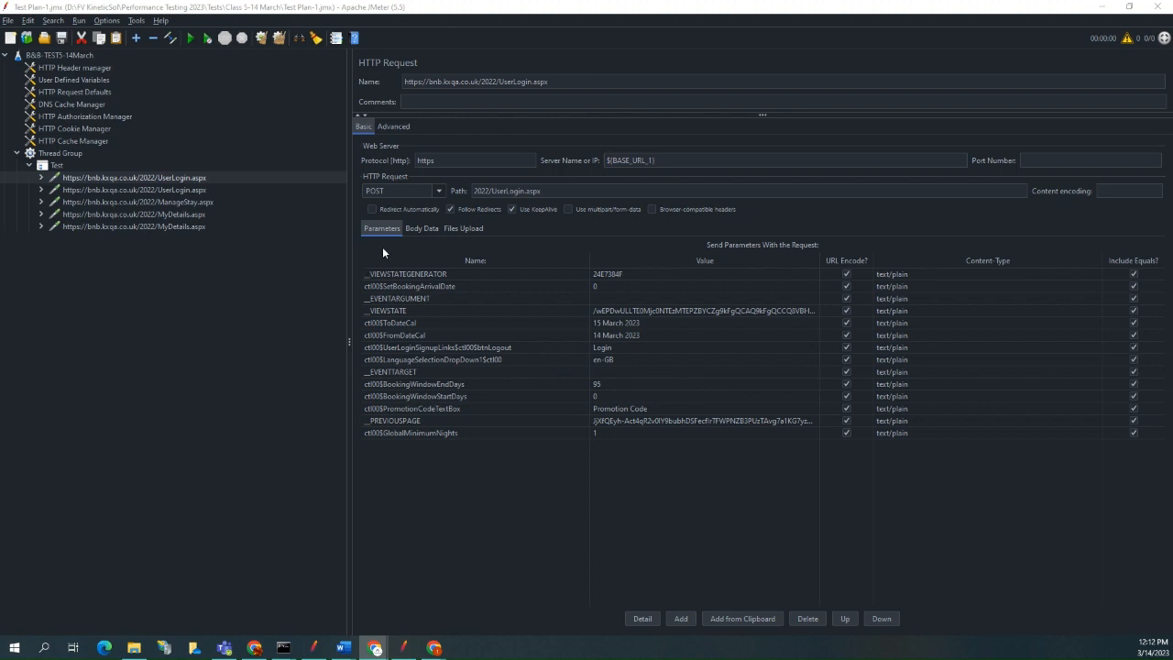
left_click(174, 191)
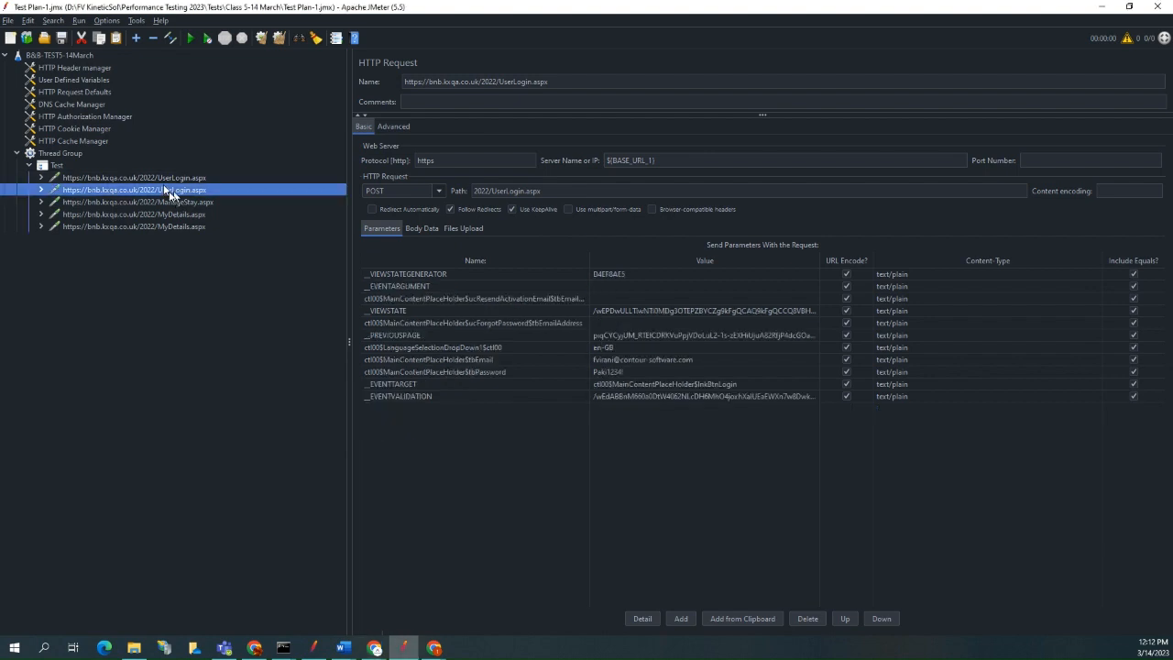
left_click(165, 180)
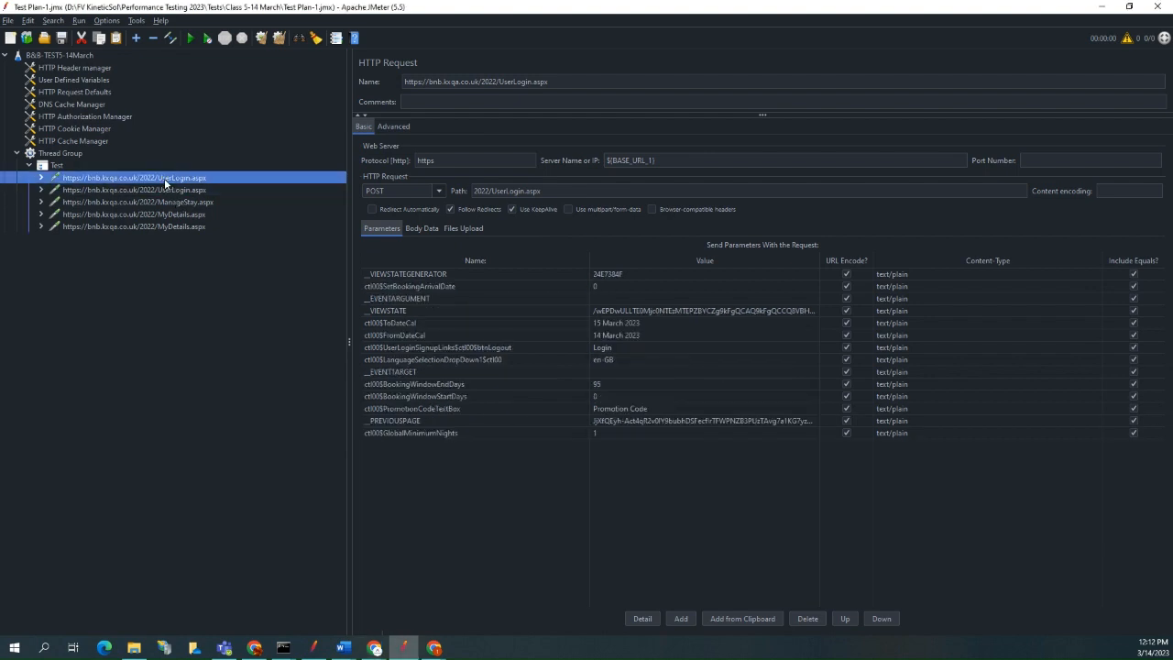
Add a View Results Tree listener to the Thread Group.
left_click(59, 155)
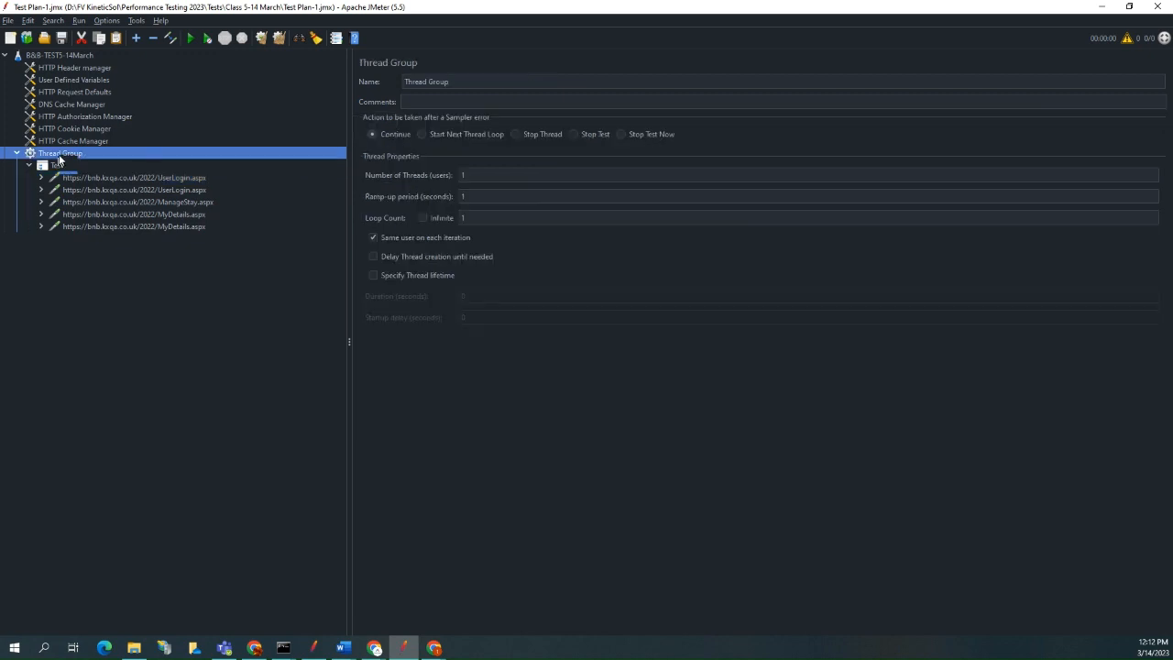
right_click(59, 158)
mouse_move(80, 161)
mouse_move(271, 279)
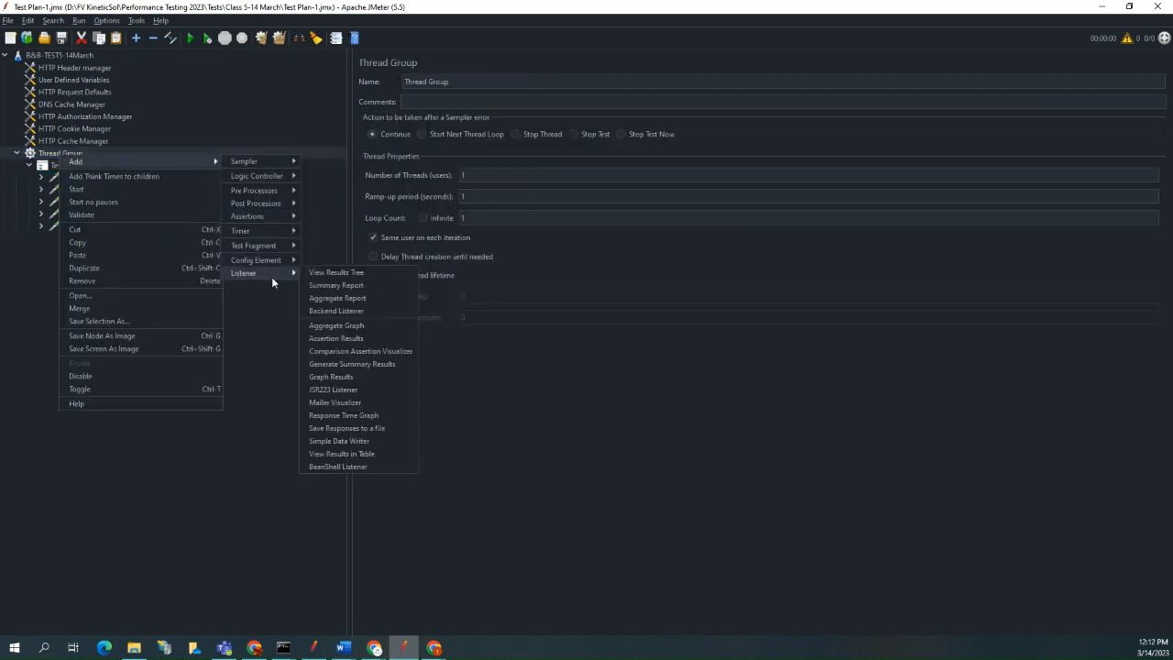
left_click(333, 274)
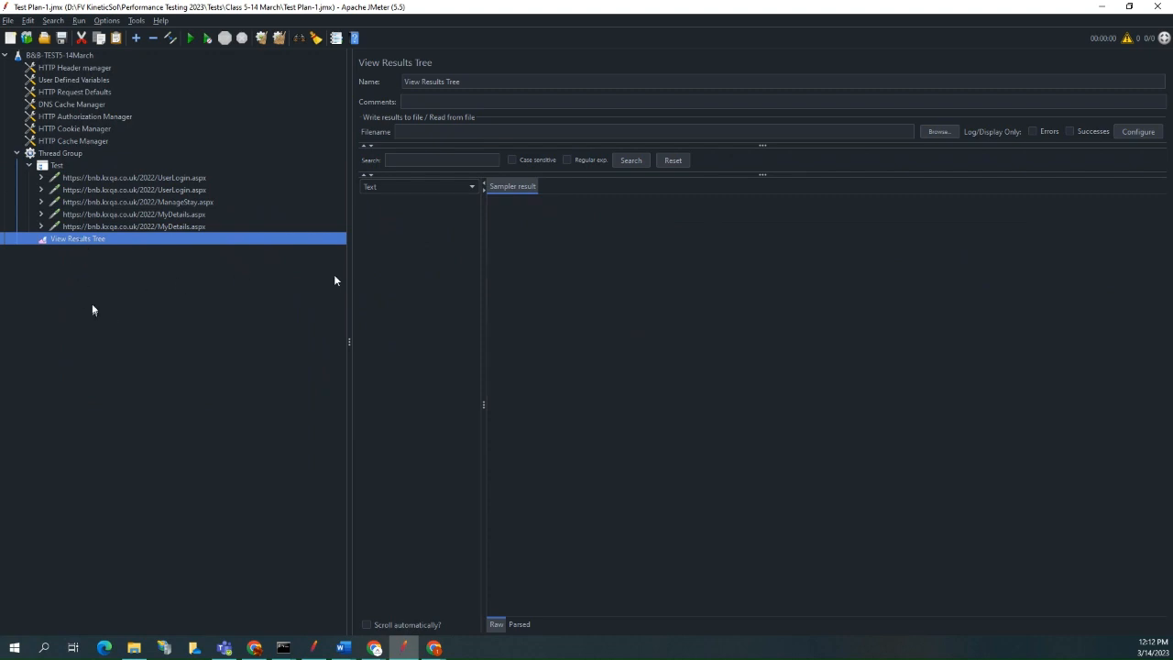
Check the Thread Group settings, run the test with View Results Tree open and widen its sample list.
left_click(53, 165)
left_click(69, 153)
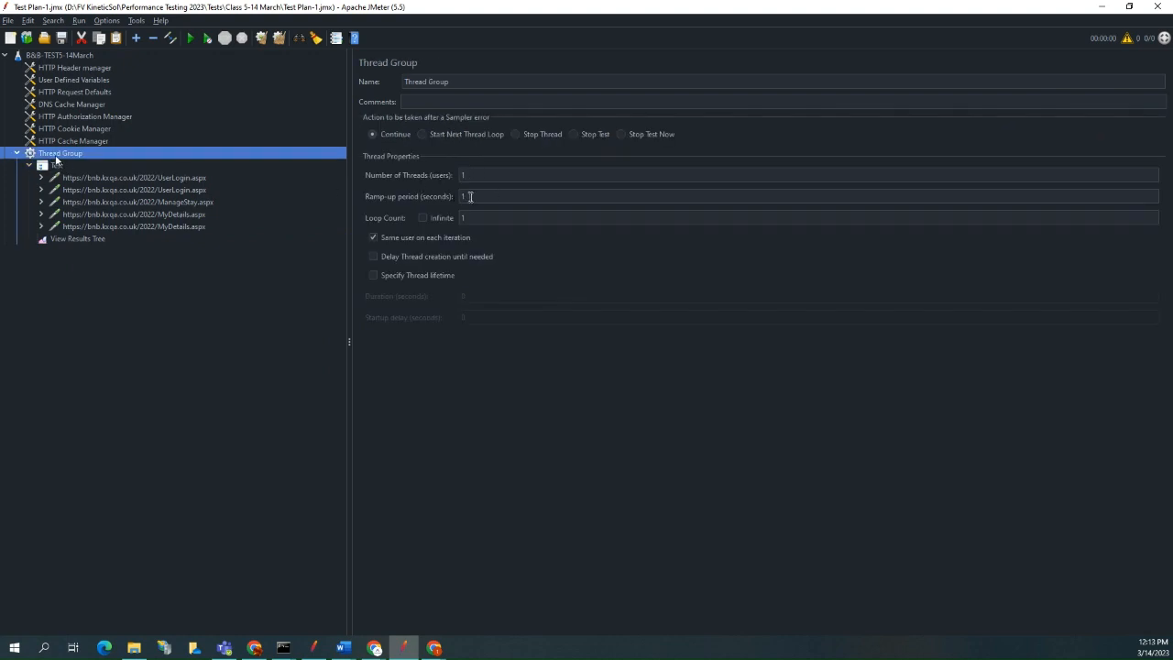
left_click(80, 240)
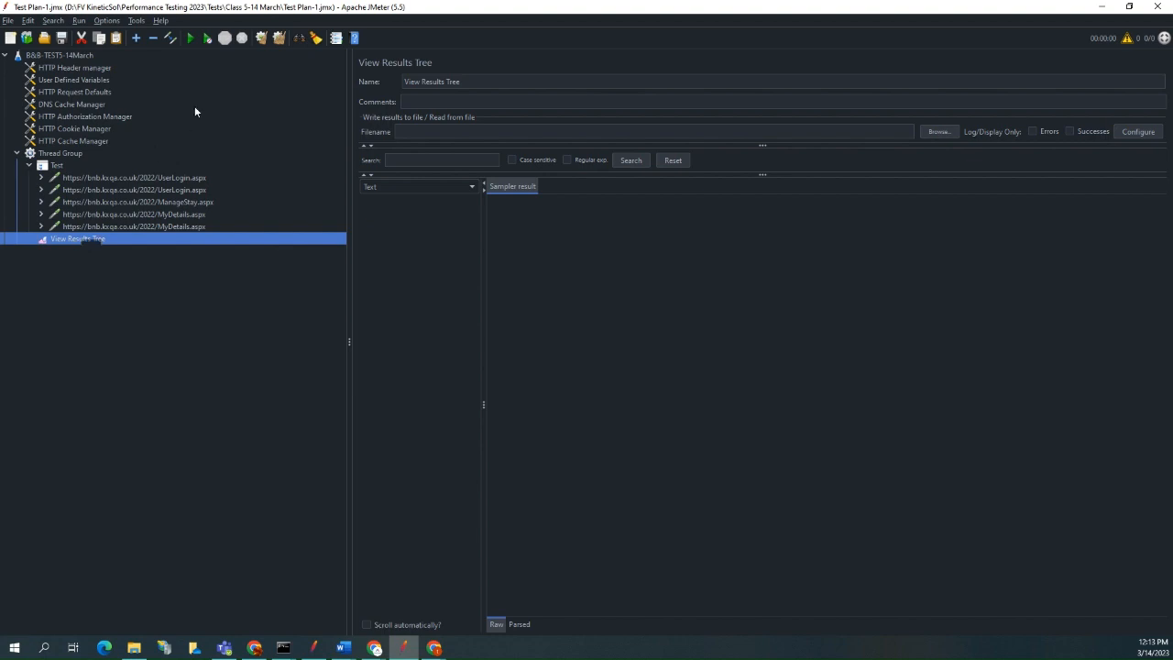
left_click(191, 39)
left_click_drag(484, 241, 621, 249)
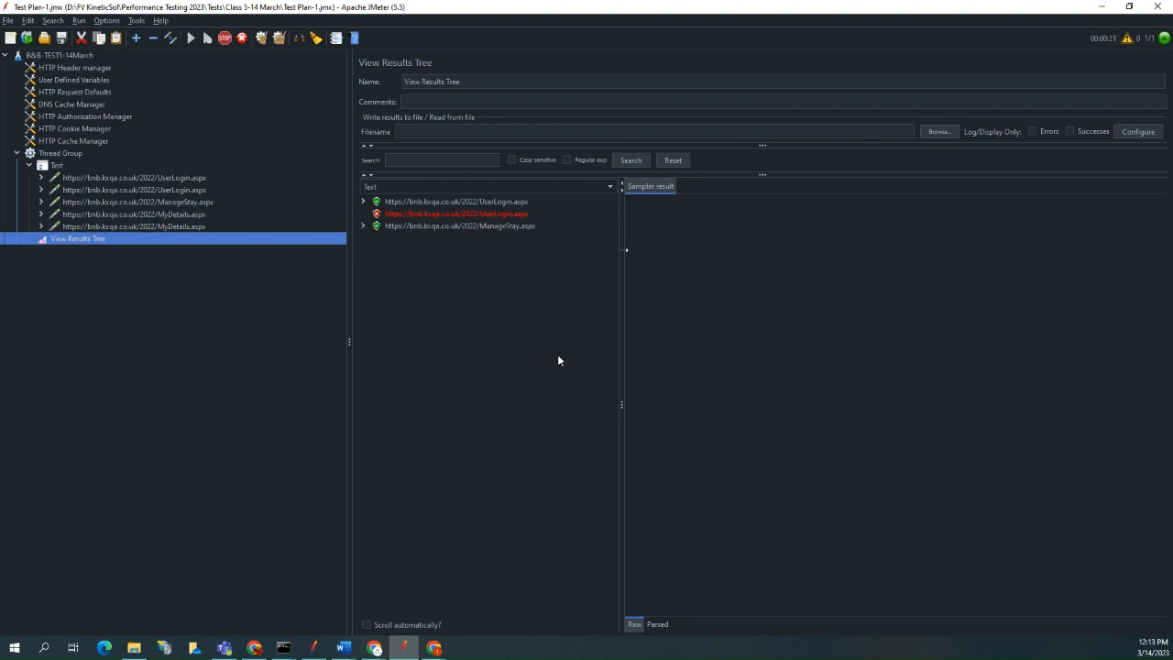
Examine the sampler results of both UserLogin.aspx samples, plus the second sample's request, response body and response headers.
left_click(519, 203)
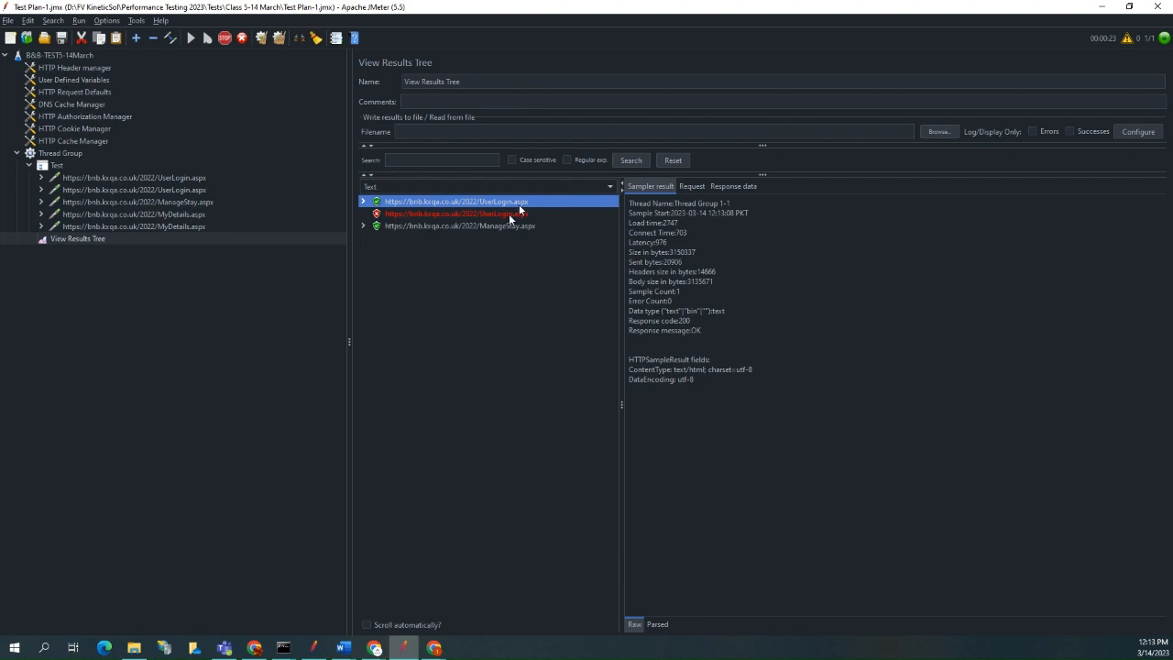
left_click(398, 215)
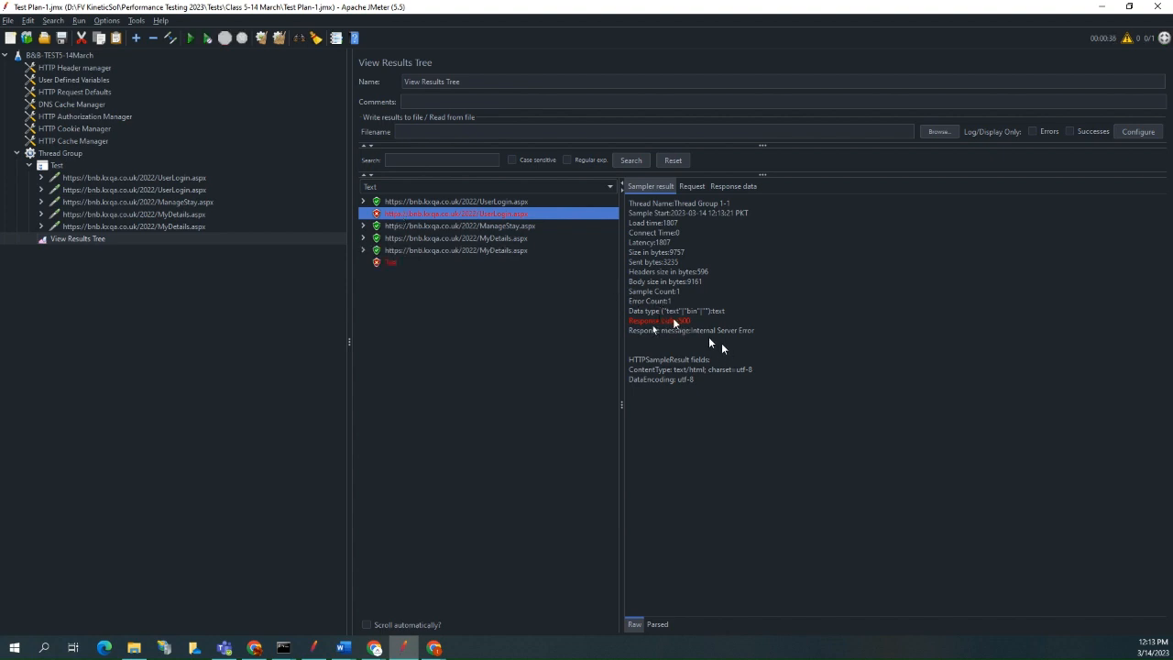
left_click(693, 187)
left_click(722, 188)
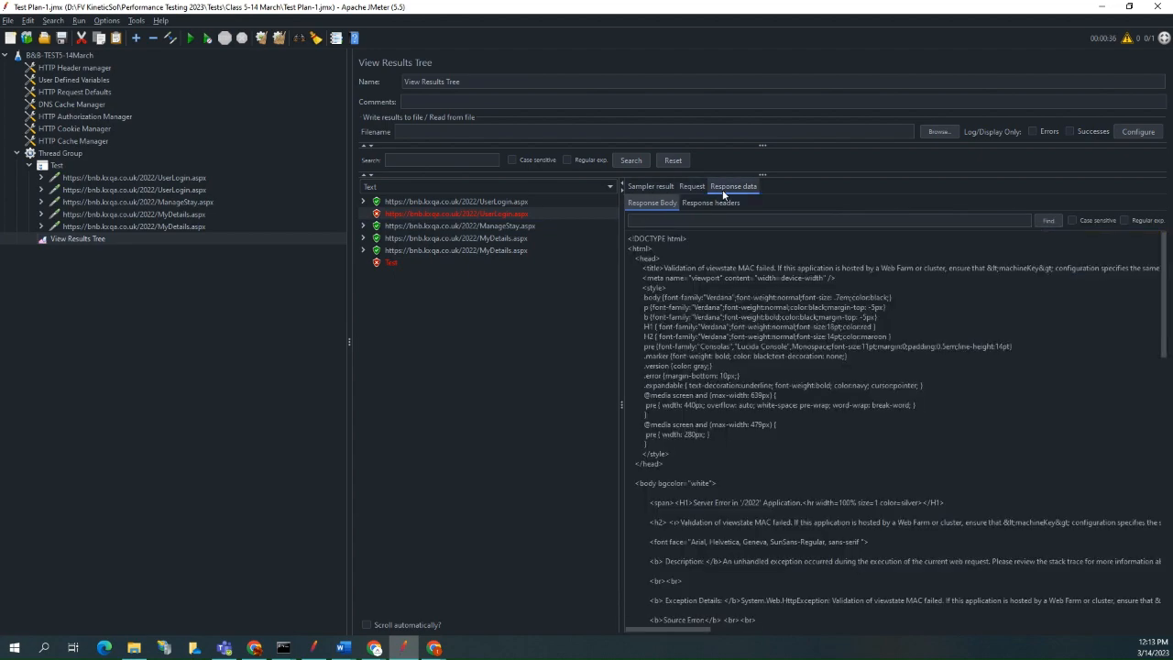
left_click(720, 204)
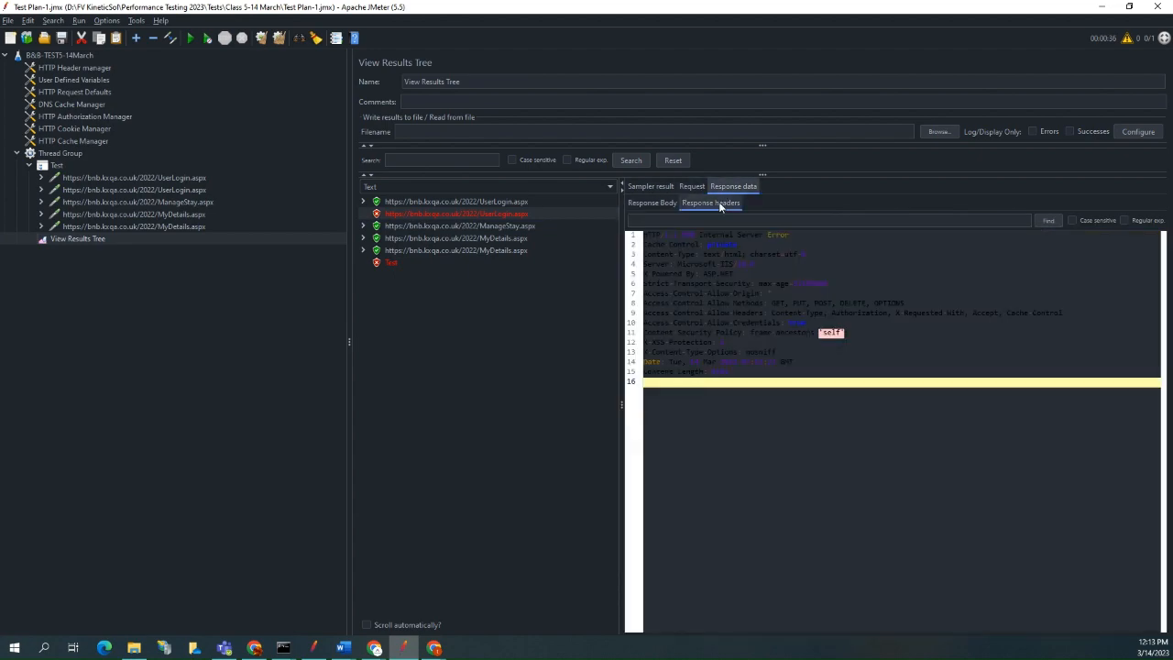
left_click(801, 481)
key("ctrl+a")
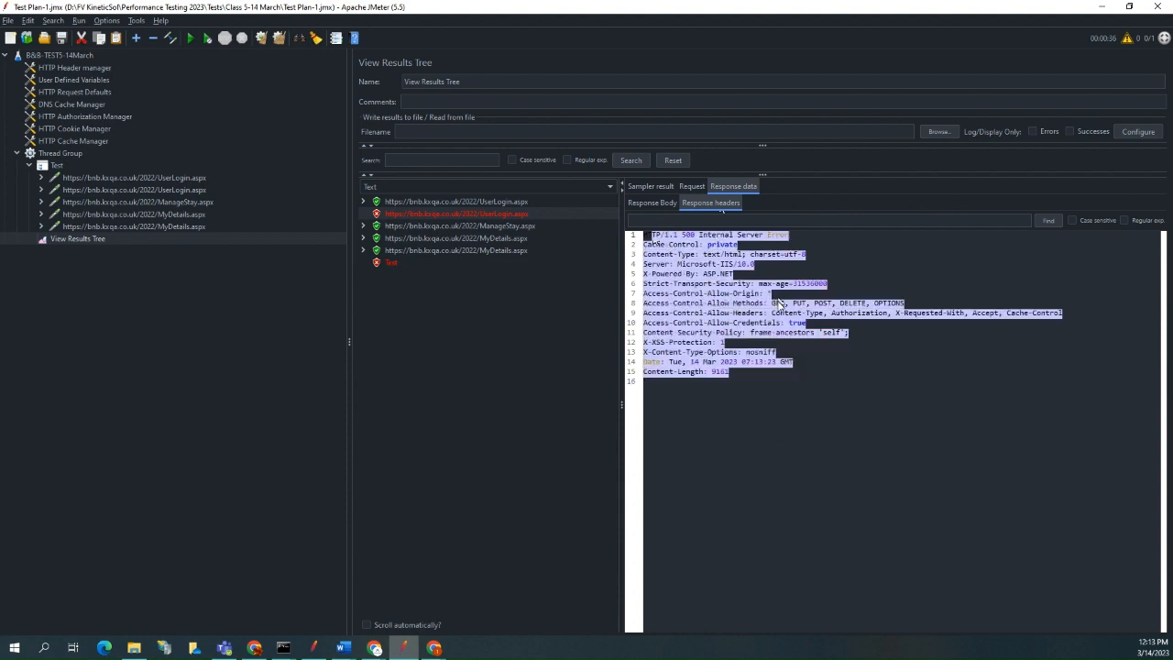
Read the response body of the failed second UserLogin.aspx sample, including the full error text in its title line.
left_click(650, 203)
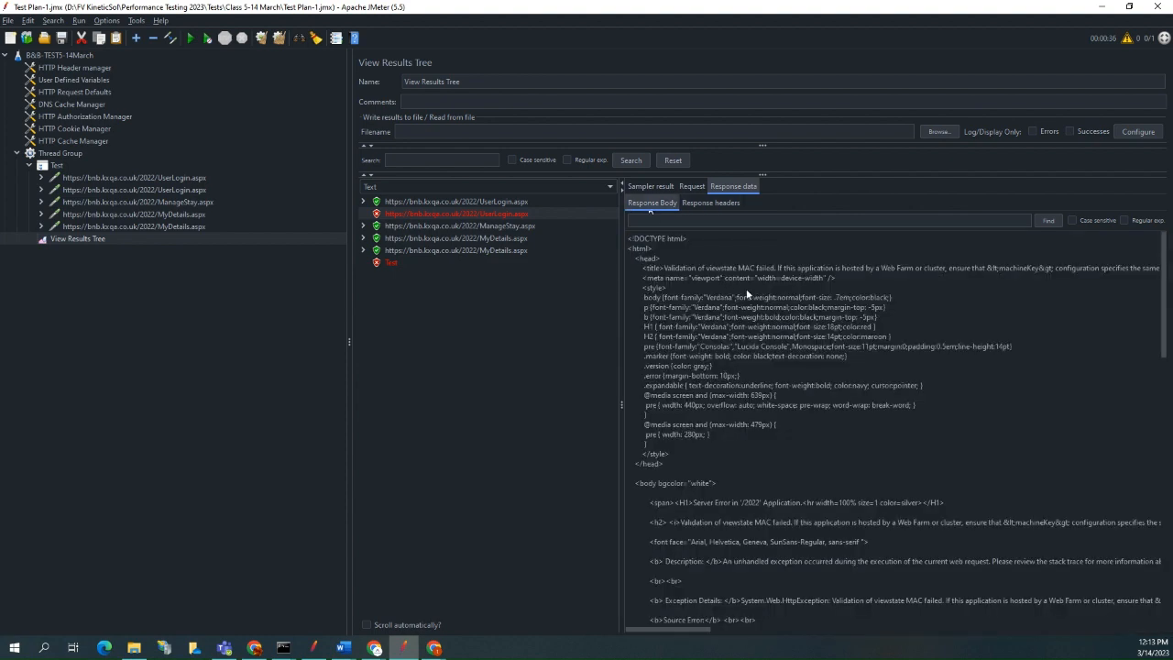
left_click_drag(644, 268, 1169, 268)
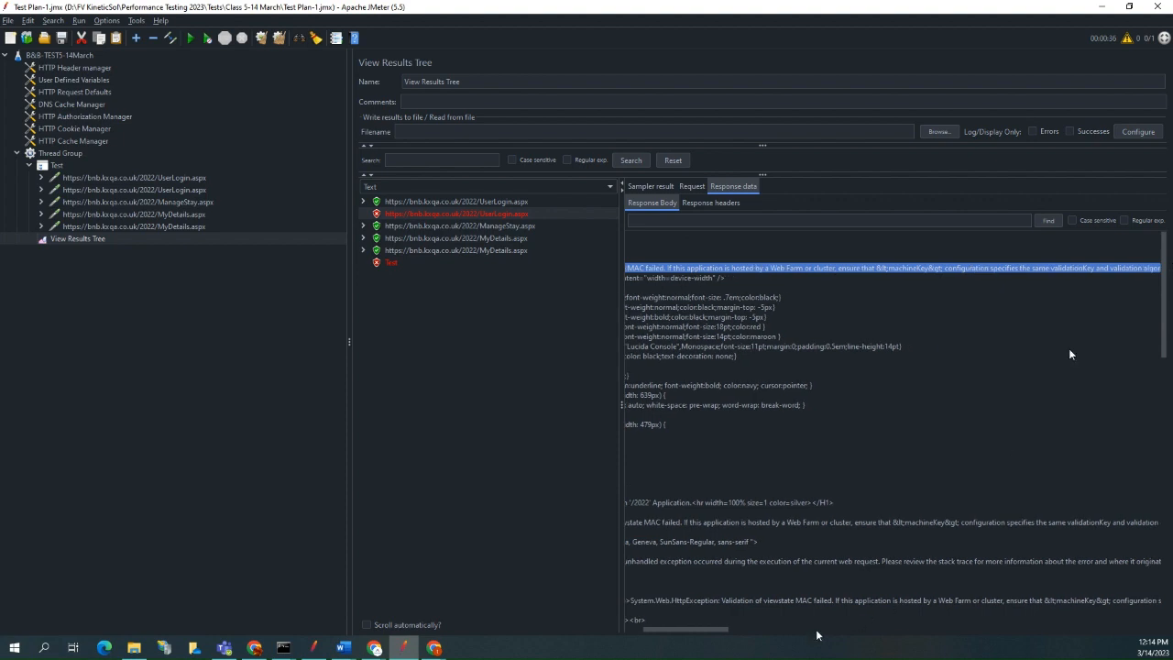
left_click_drag(723, 629, 685, 630)
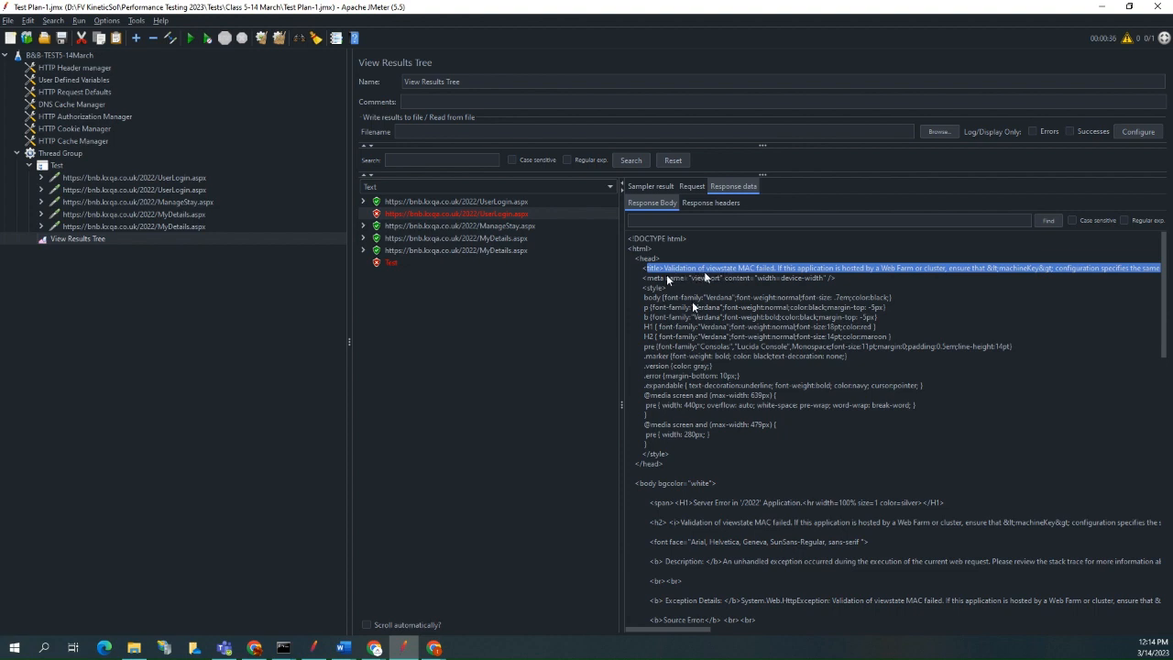
left_click(796, 281)
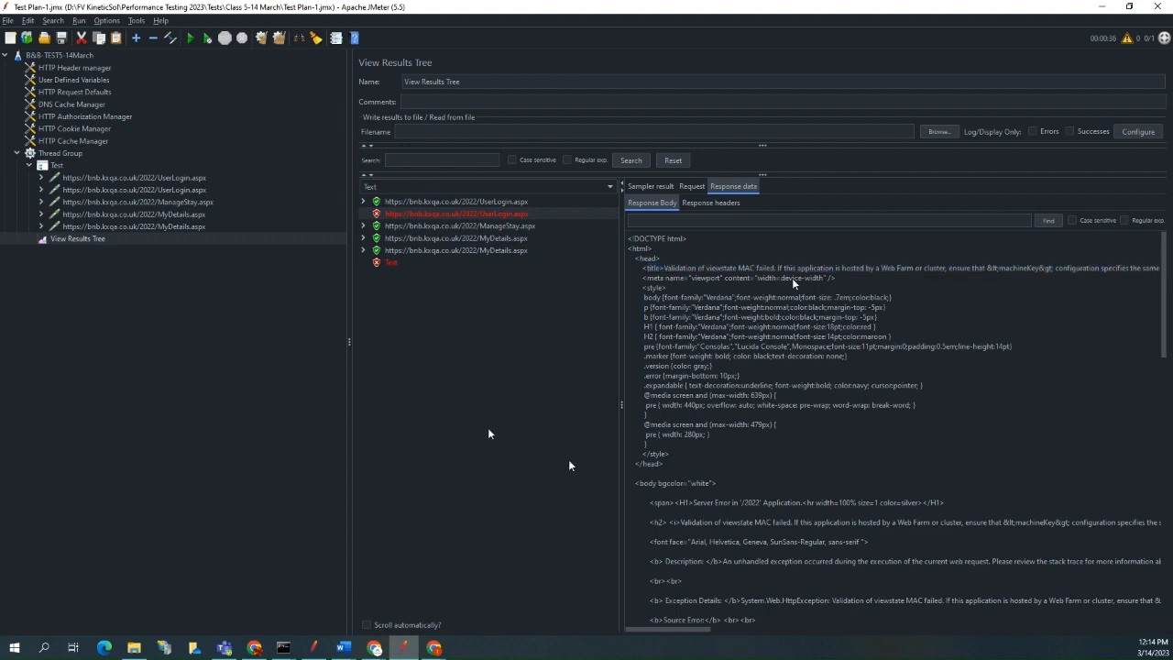
Compare the two UserLogin.aspx requests and examine the second one's __VIEWSTATE, __EVENTVALIDATION and __VIEWSTATEGENERATOR parameters against its failed sample.
left_click(151, 177)
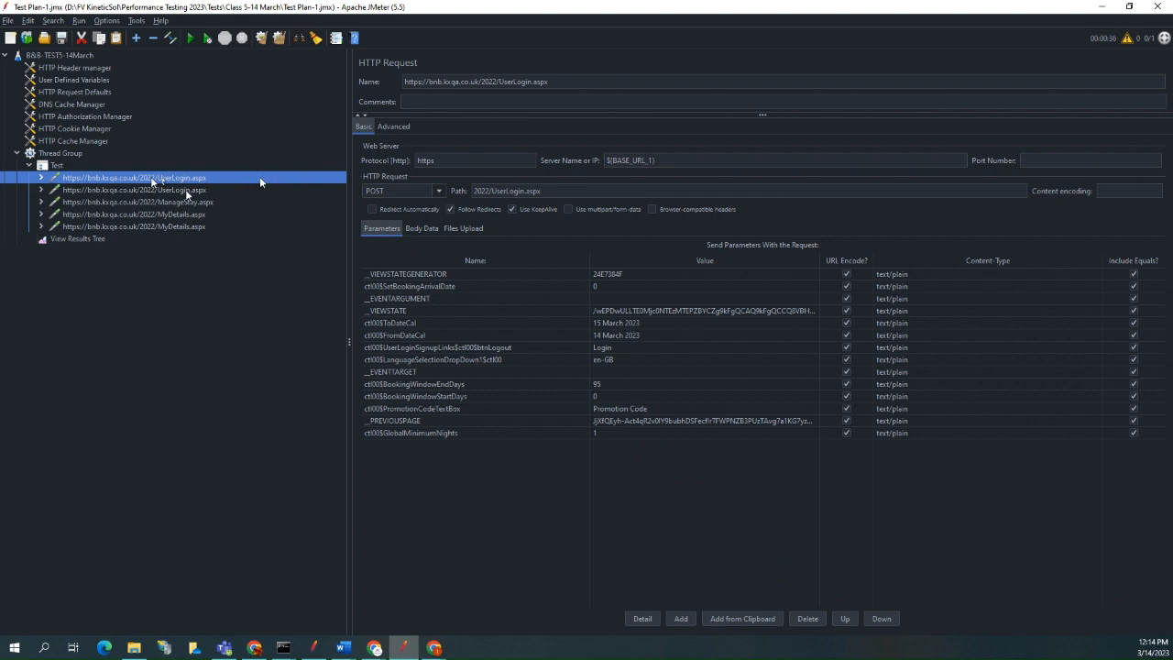
left_click(187, 191)
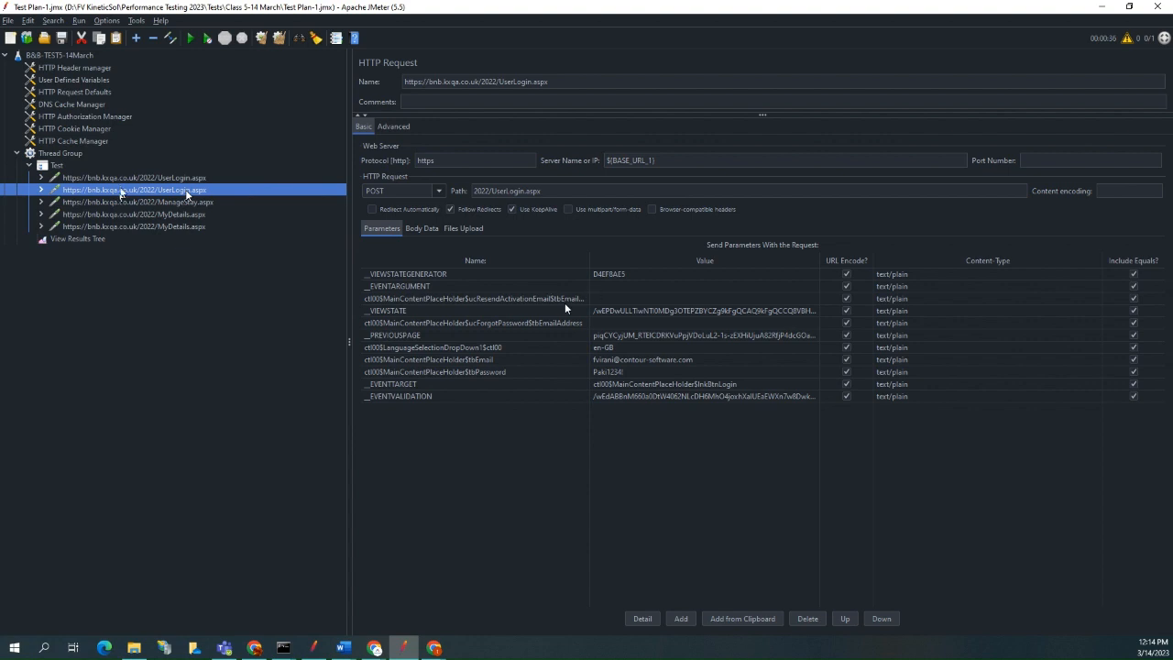
left_click(611, 312)
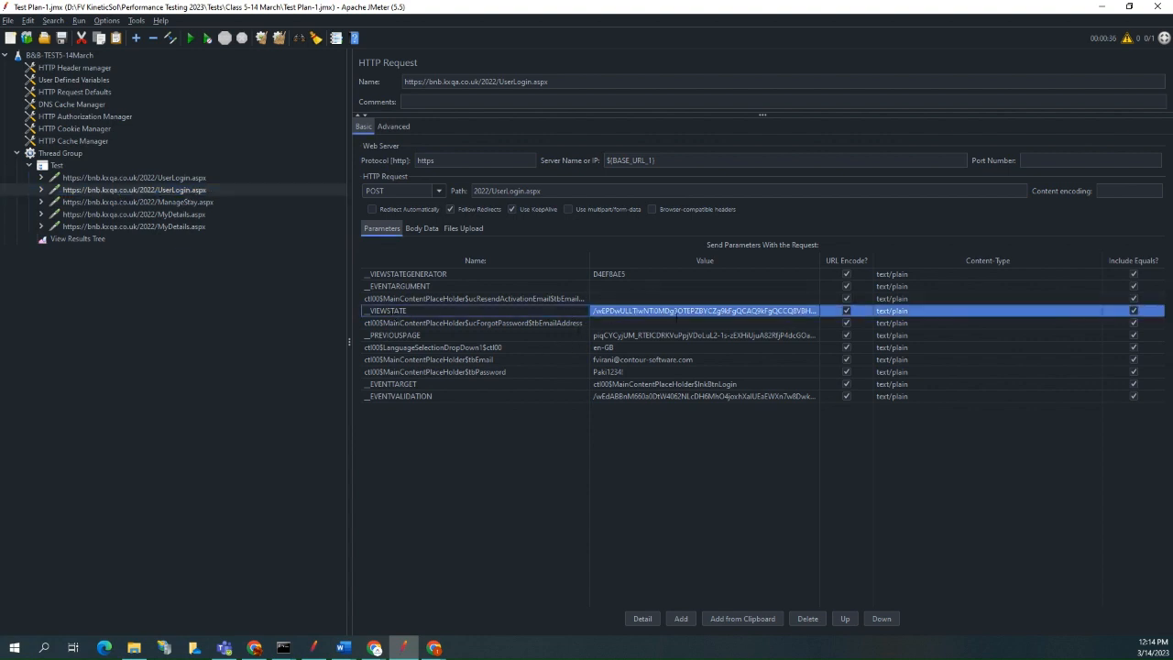
left_click(74, 240)
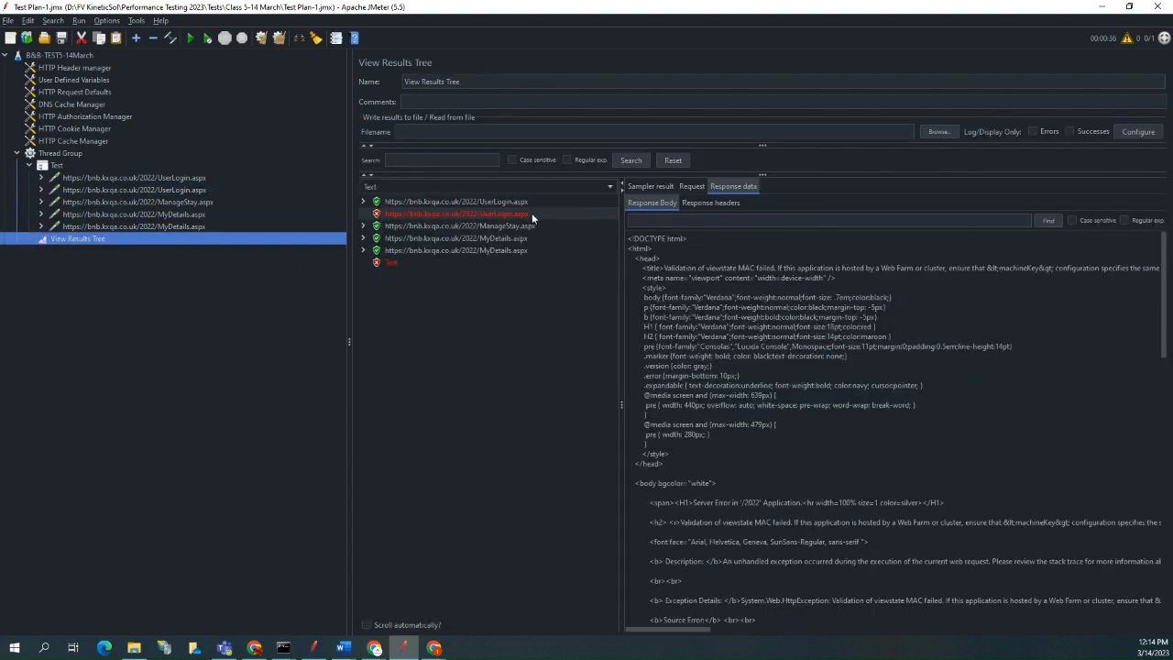
left_click(180, 190)
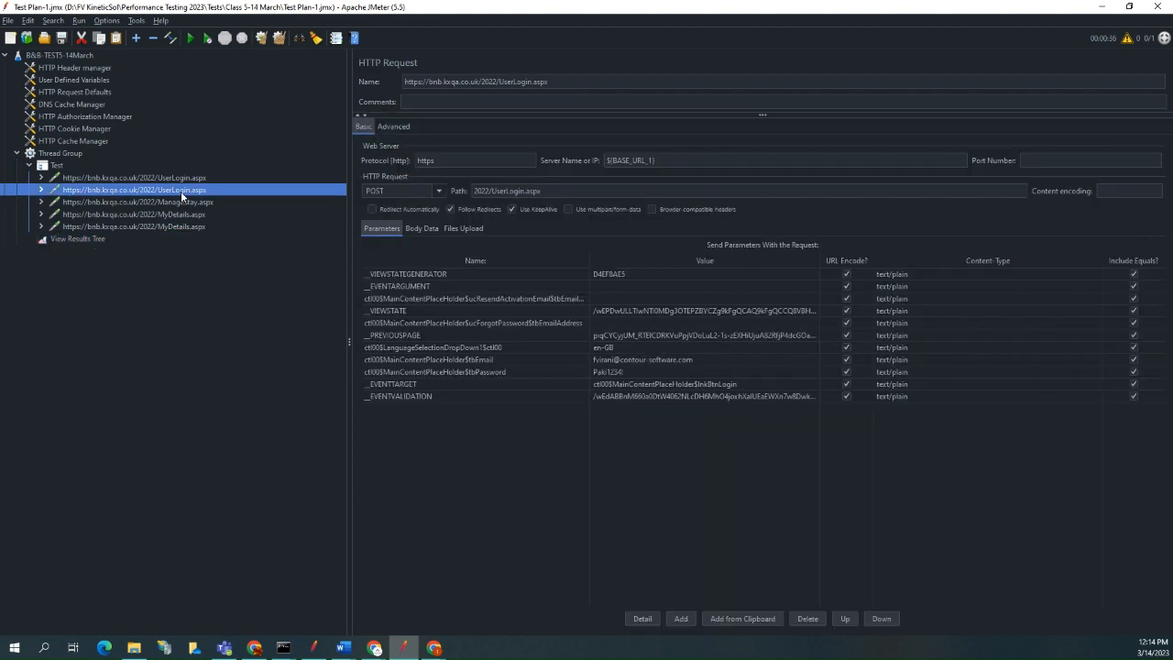
left_click(445, 314)
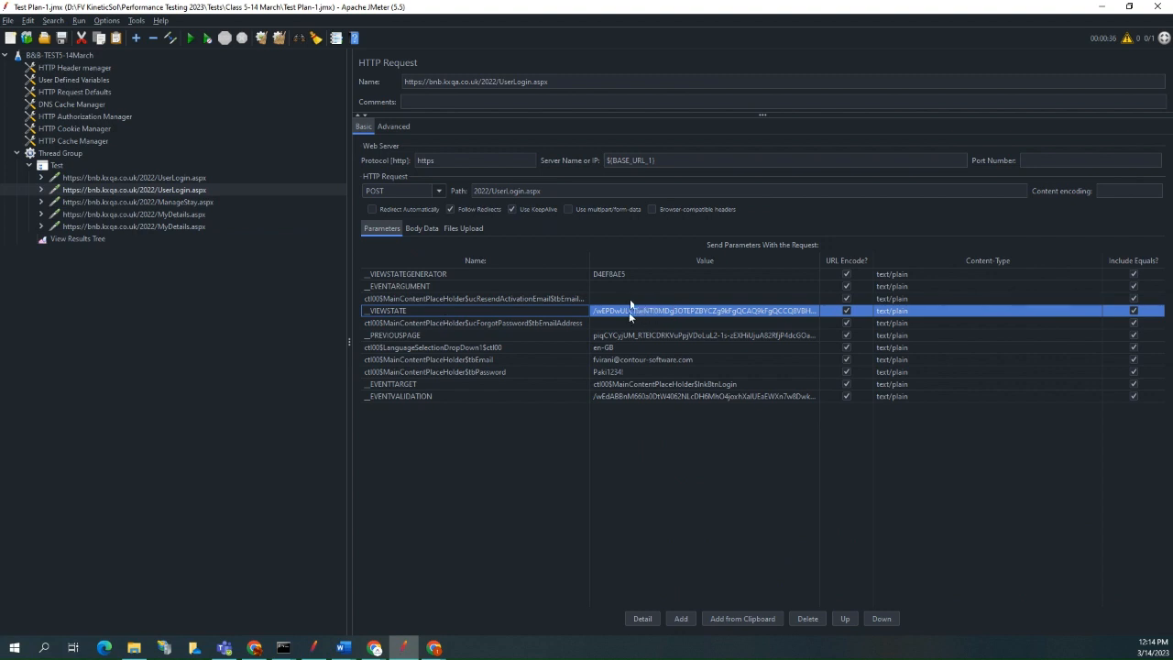
left_click(419, 396)
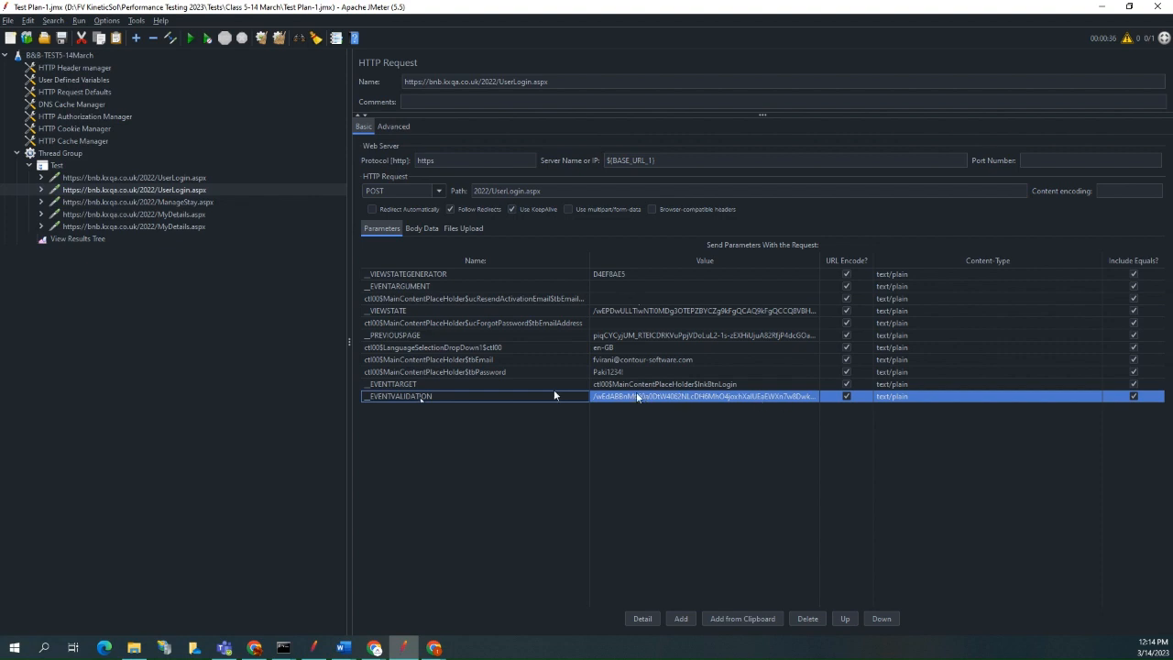
left_click(425, 277)
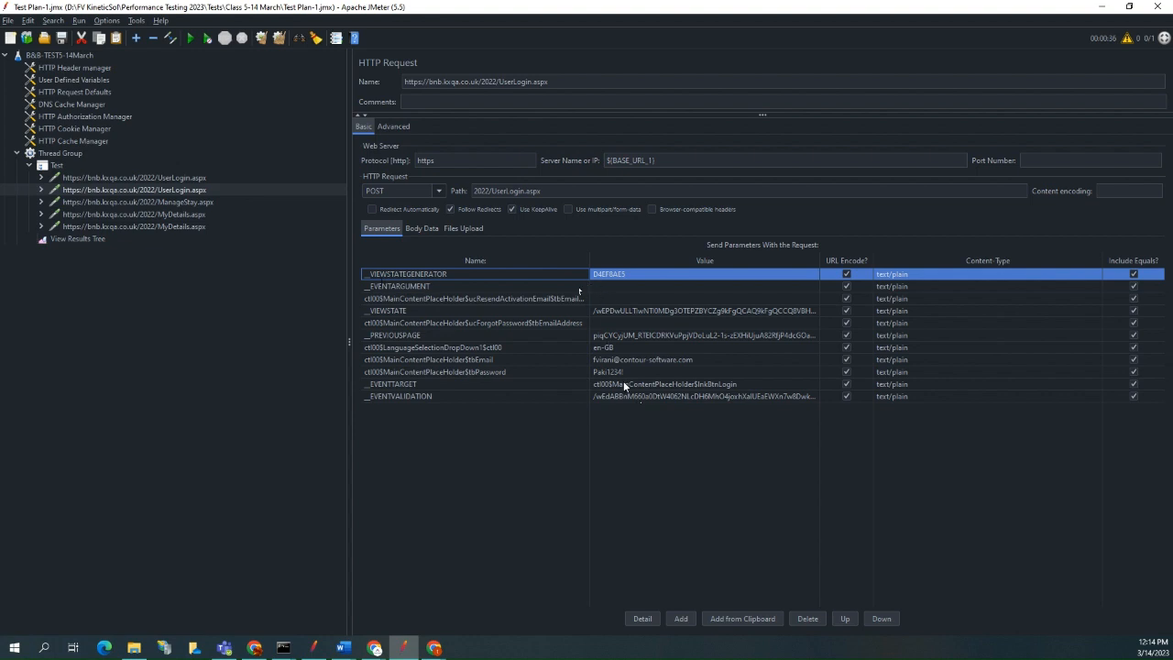
Revisit the failed sample and examine the second UserLogin.aspx request's __EVENTTARGET, __PREVIOUSPAGE, __EVENTVALIDATION, __VIEWSTATE and __VIEWSTATEGENERATOR values.
left_click(95, 238)
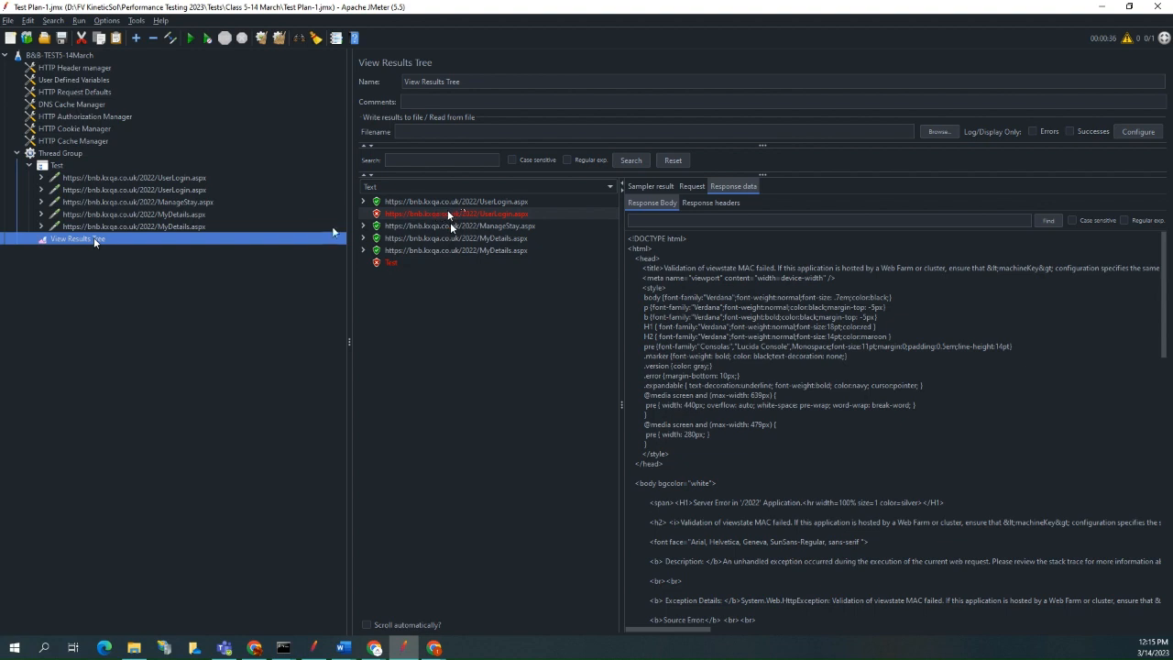
left_click(185, 190)
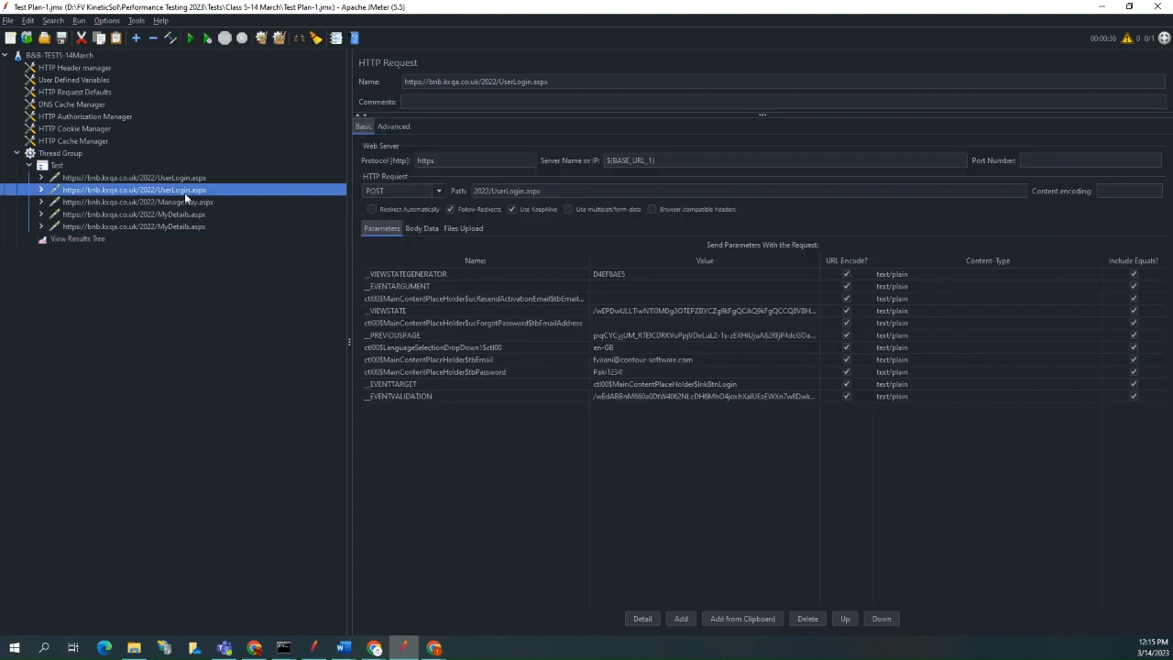
left_click(636, 395)
left_click(639, 384)
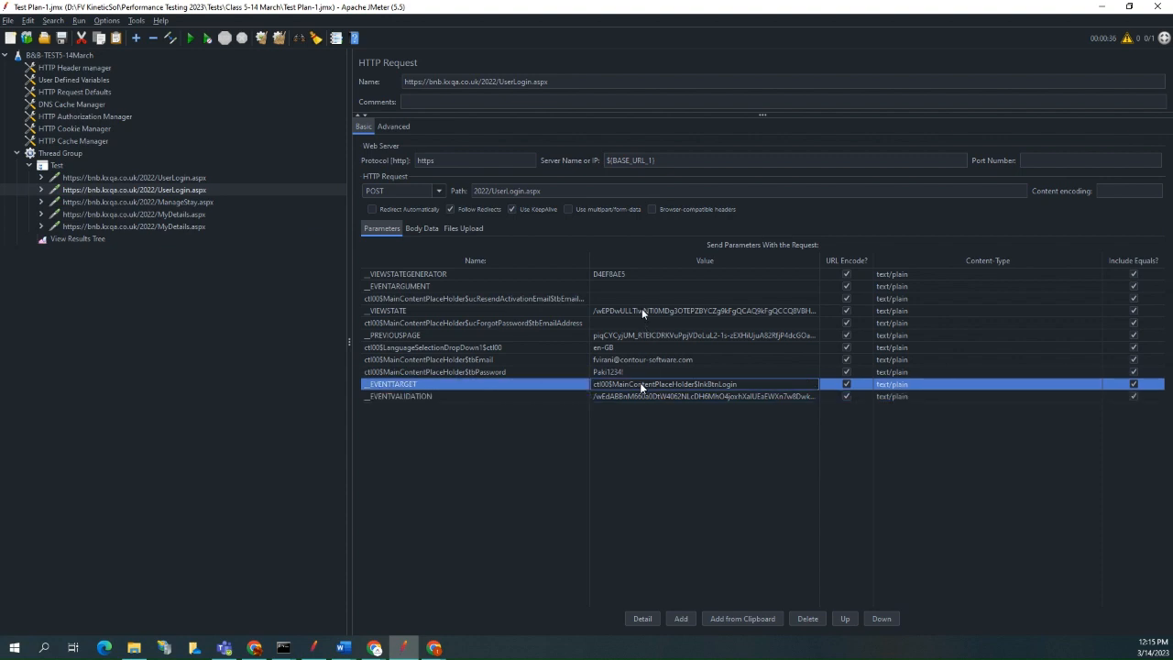
left_click(641, 311)
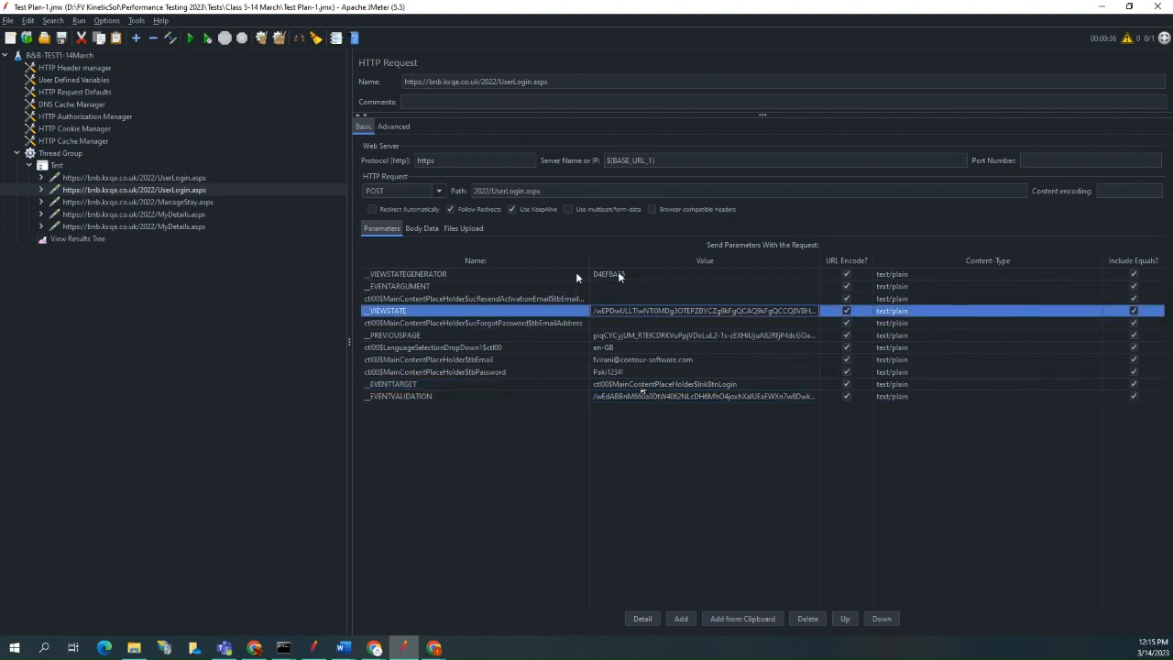
left_click(627, 275)
left_click(613, 311)
left_click(628, 396)
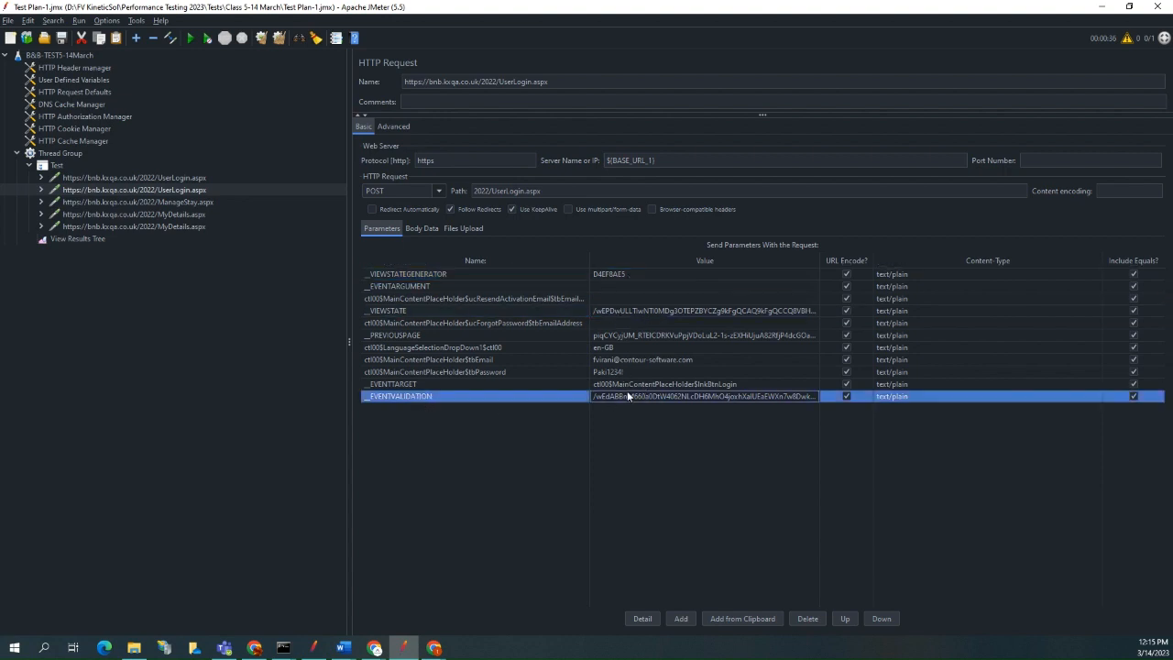
left_click(624, 336)
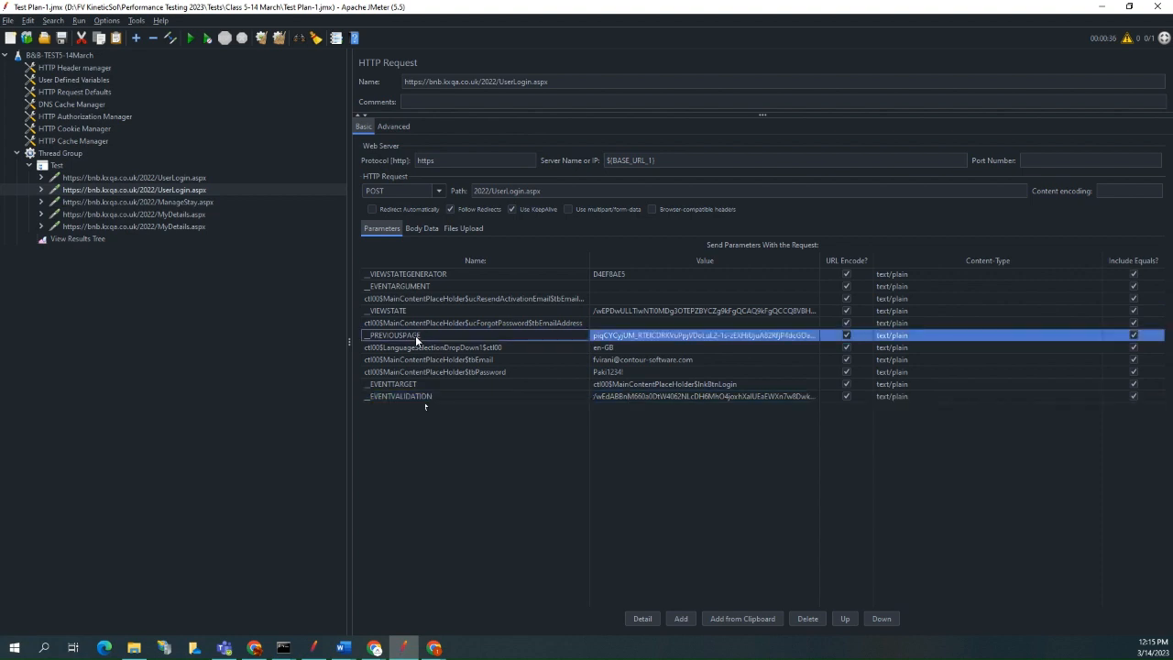
left_click(633, 395)
left_click(629, 311)
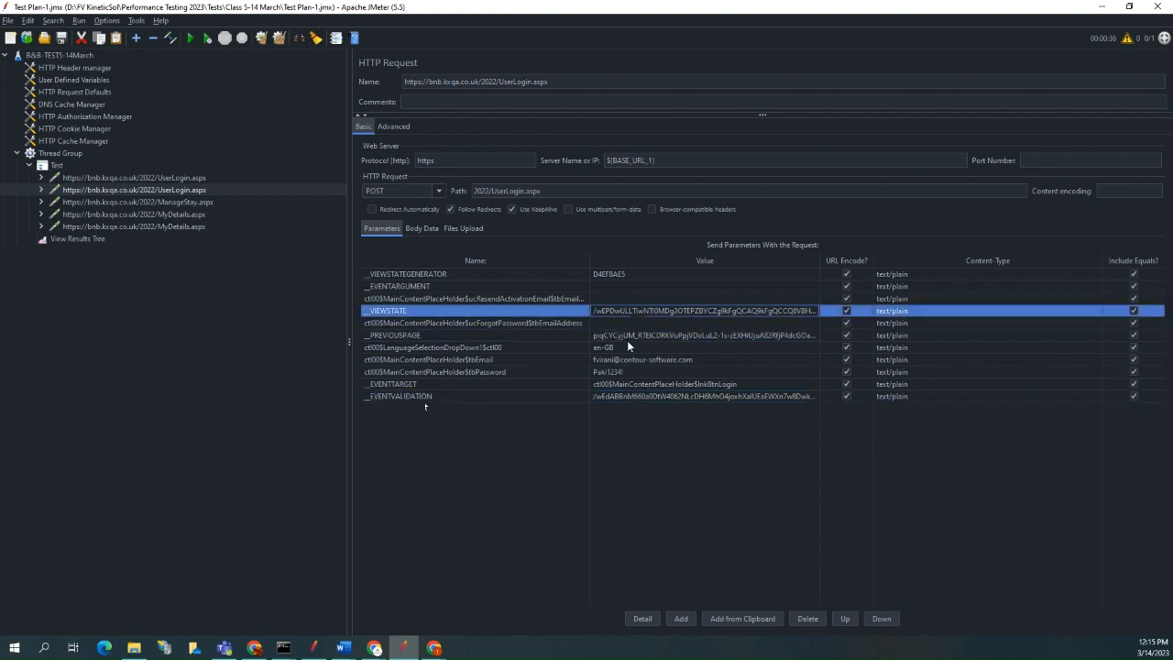
left_click(641, 395)
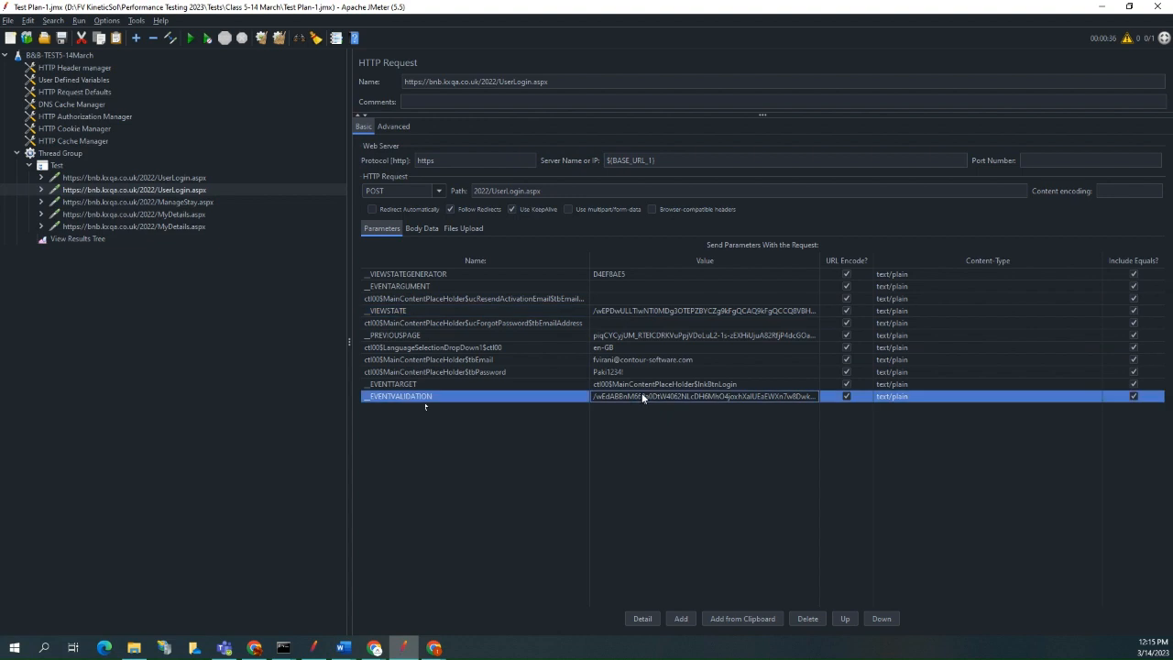
left_click(622, 309)
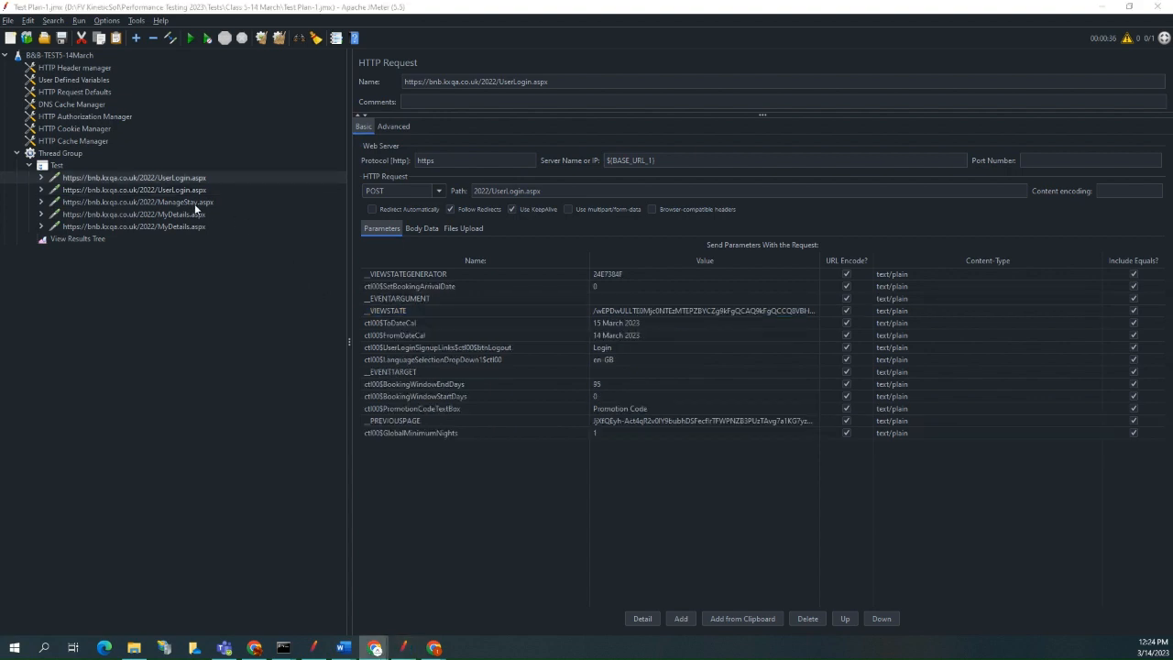
left_click(105, 179)
right_click(104, 179)
mouse_move(127, 185)
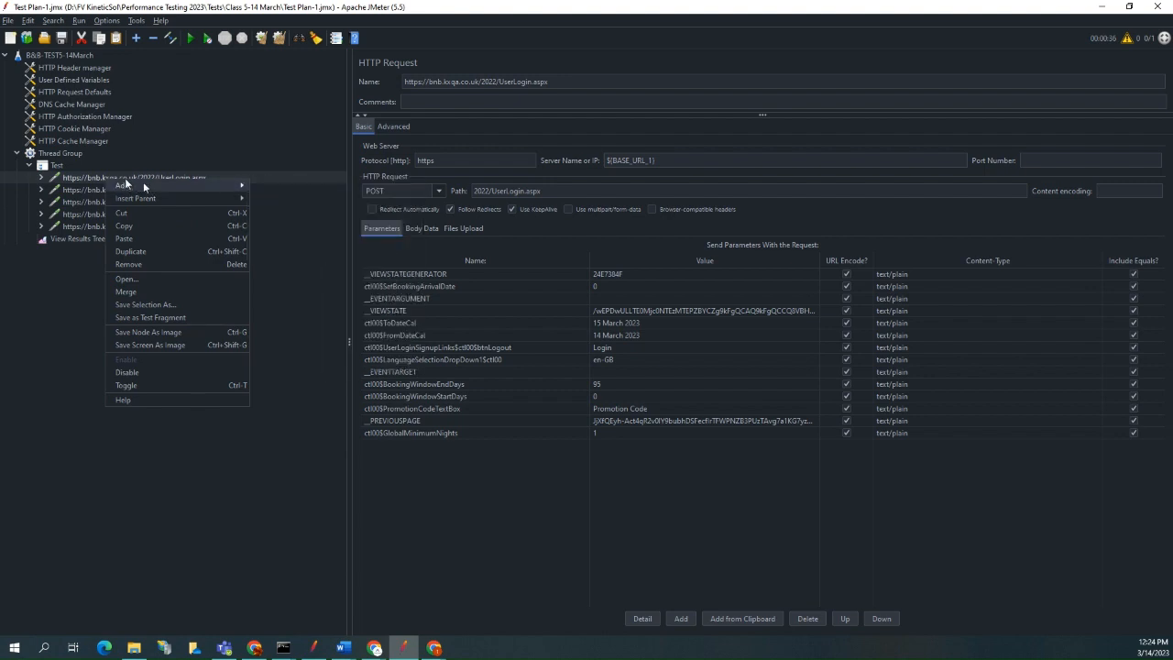
right_click(87, 175)
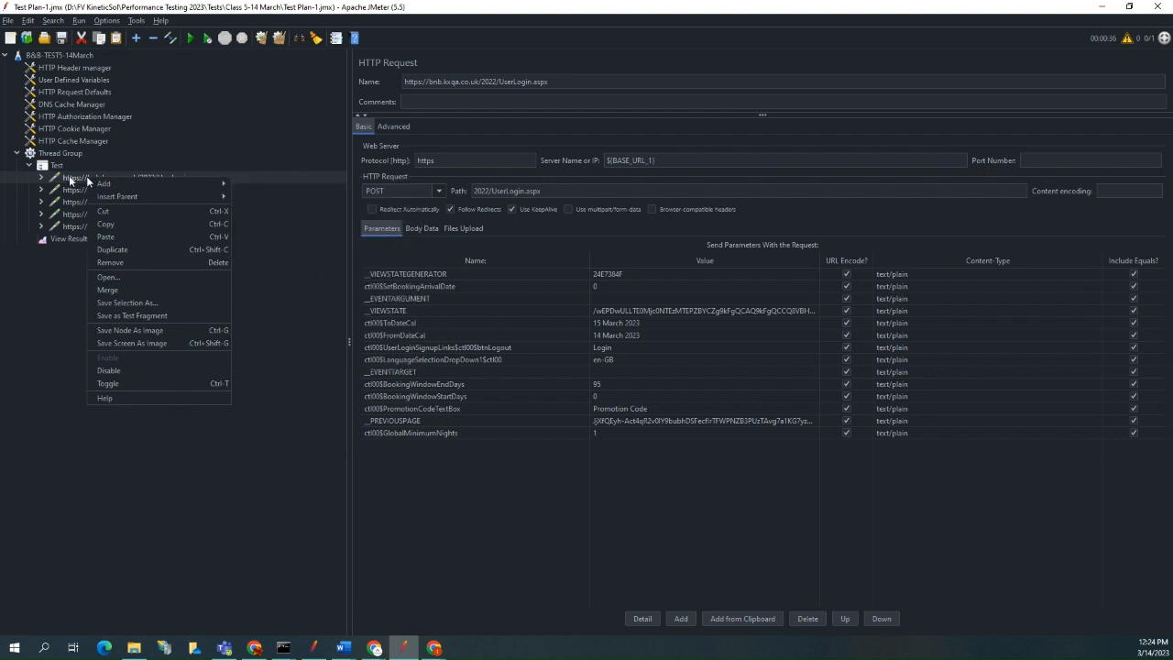
left_click(70, 180)
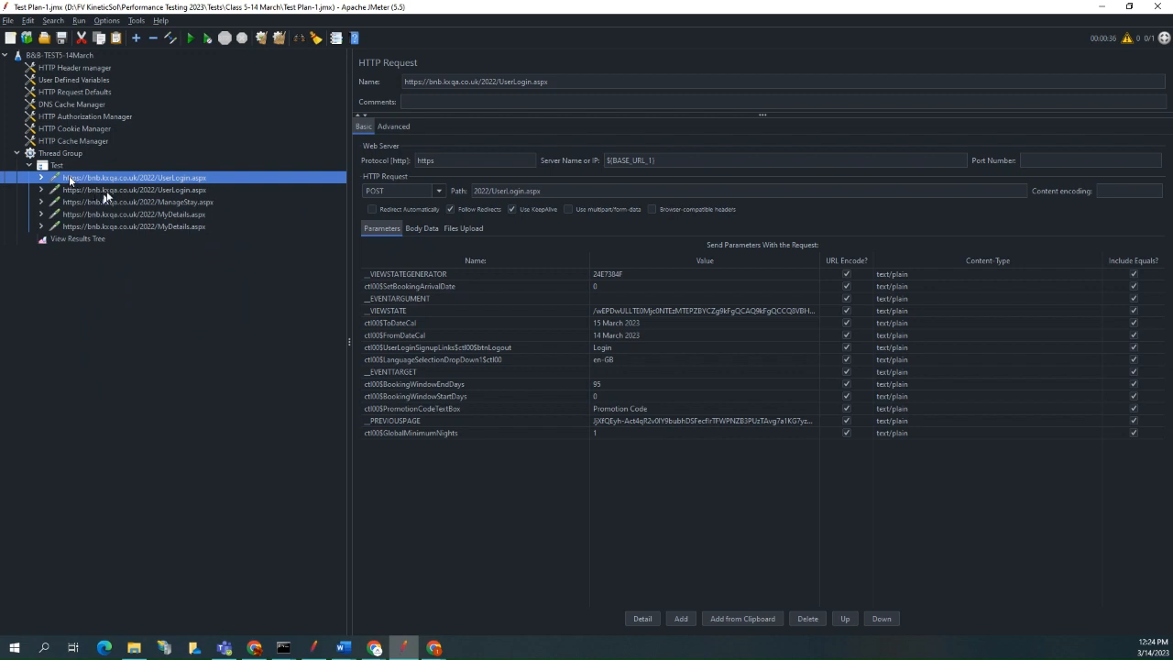
Review both UserLogin.aspx requests and open the response body of the first UserLogin.aspx sample in View Results Tree.
left_click(107, 189)
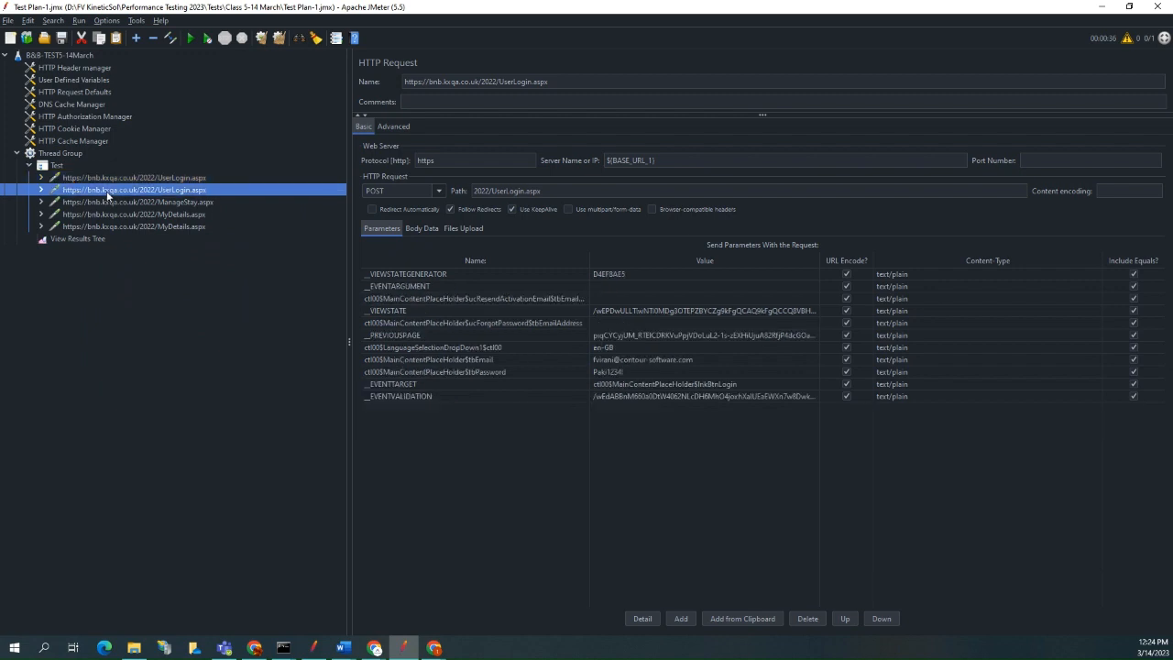
left_click(154, 177)
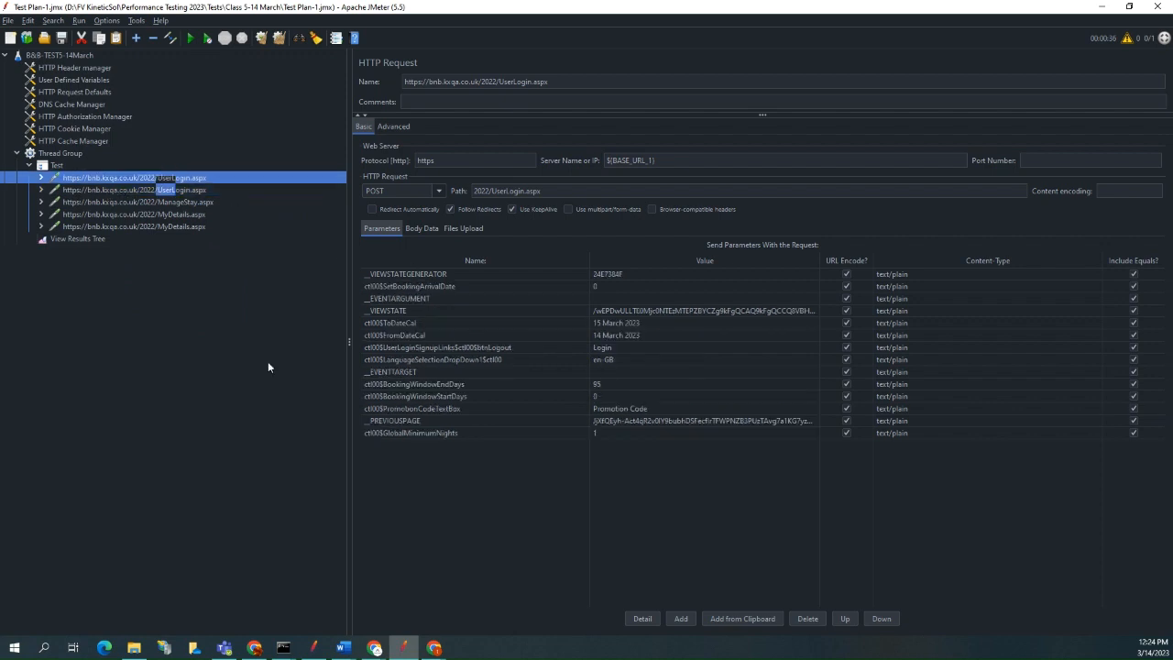
left_click(100, 238)
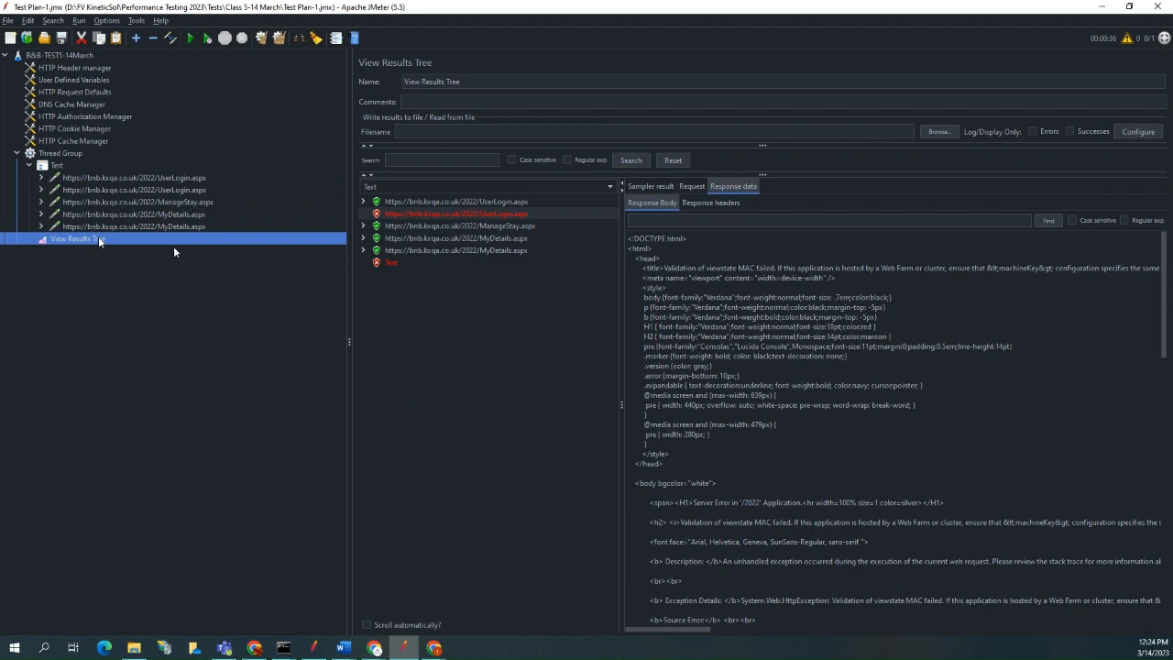
left_click(716, 203)
left_click(665, 202)
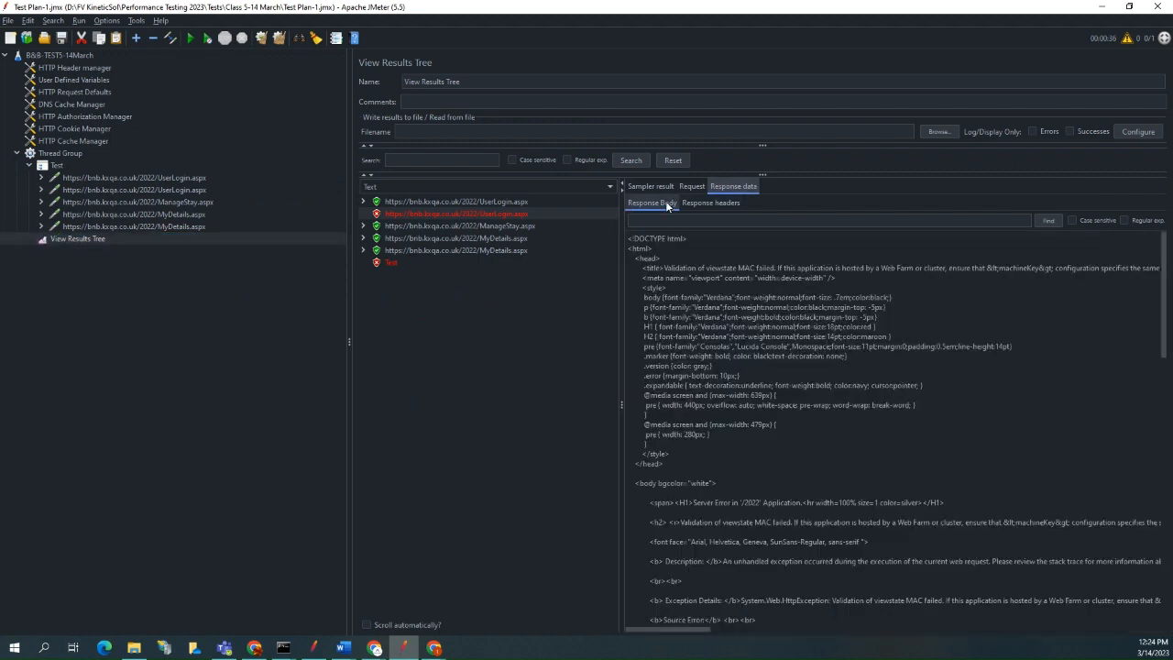
left_click(485, 200)
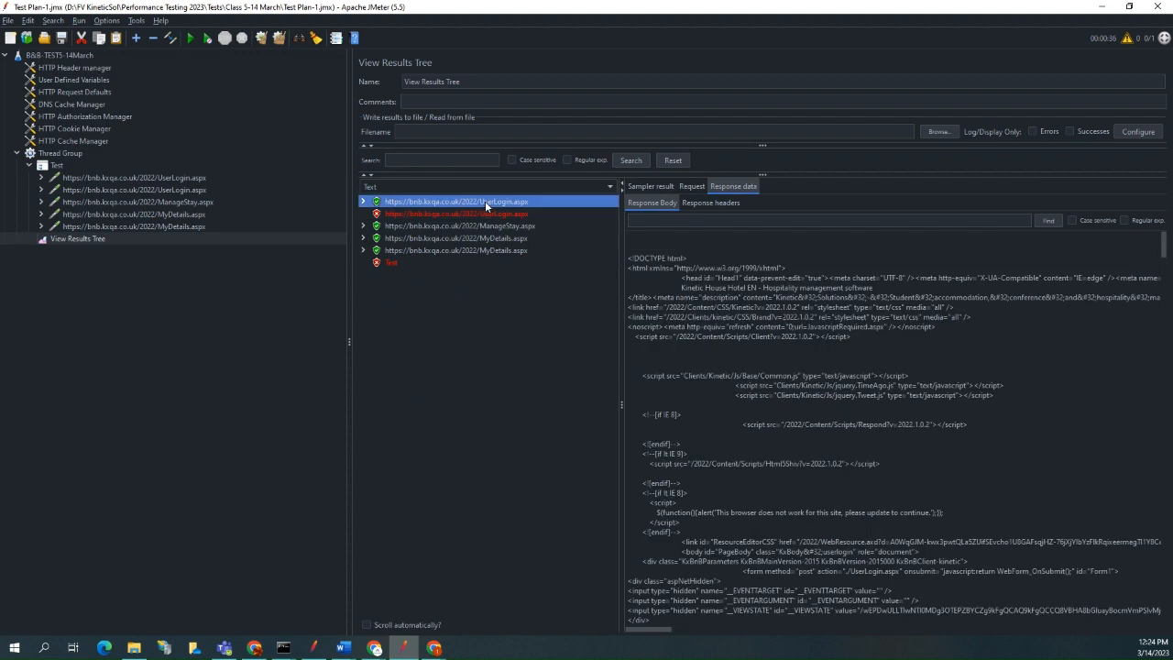
left_click(660, 204)
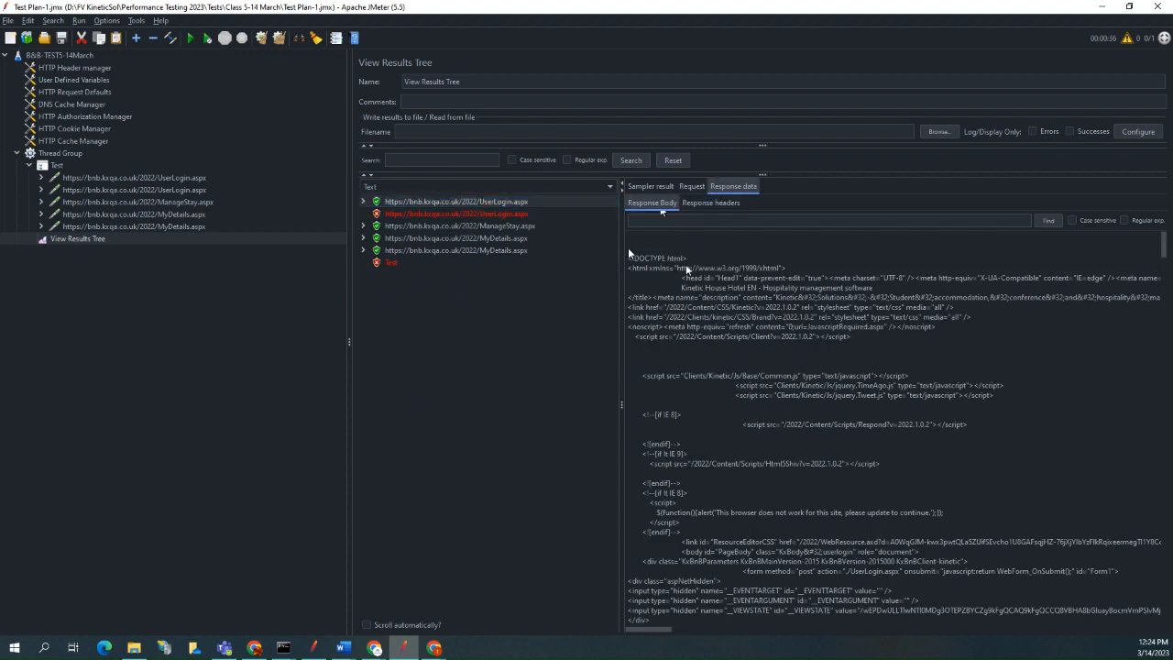
Search the first UserLogin.aspx sample's response body for VIEWSTATE and go through the matches.
left_click(671, 219)
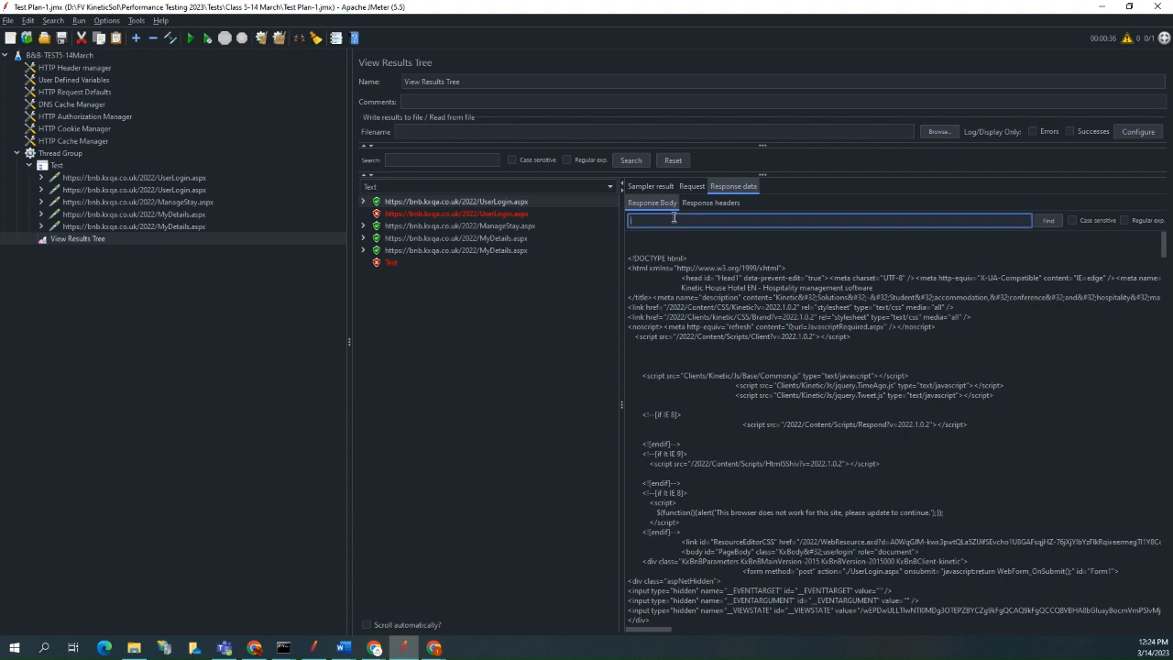
type("VIEWSTATE")
left_click(1044, 220)
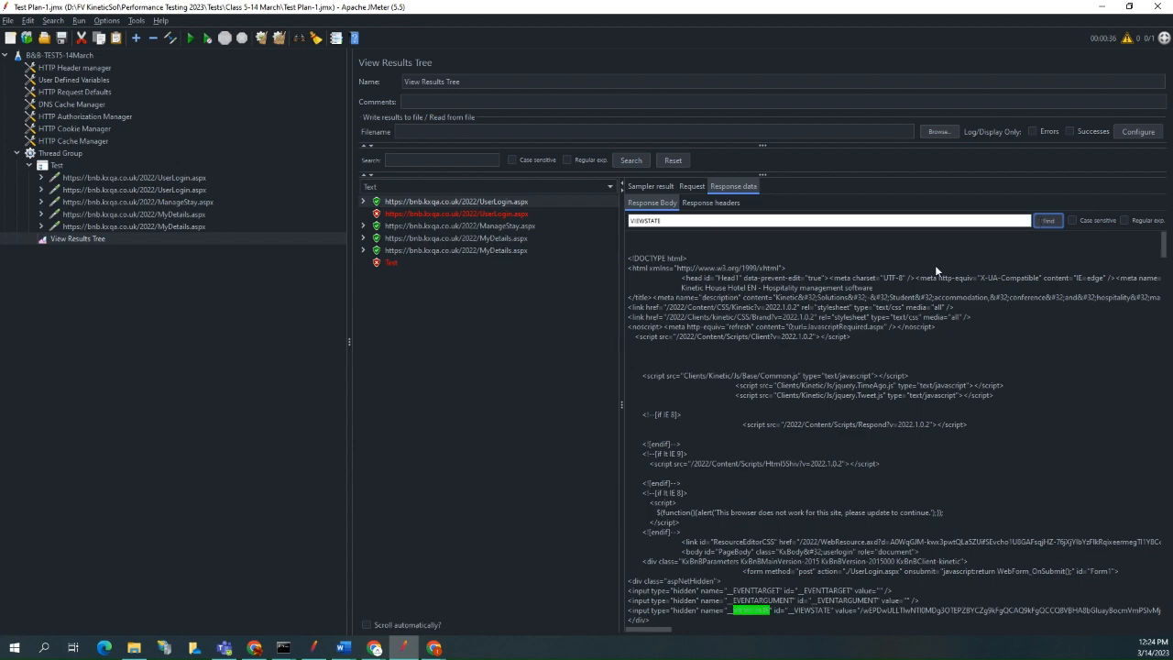
left_click(1044, 222)
left_click(1047, 221)
scroll(989, 262, "up", 5)
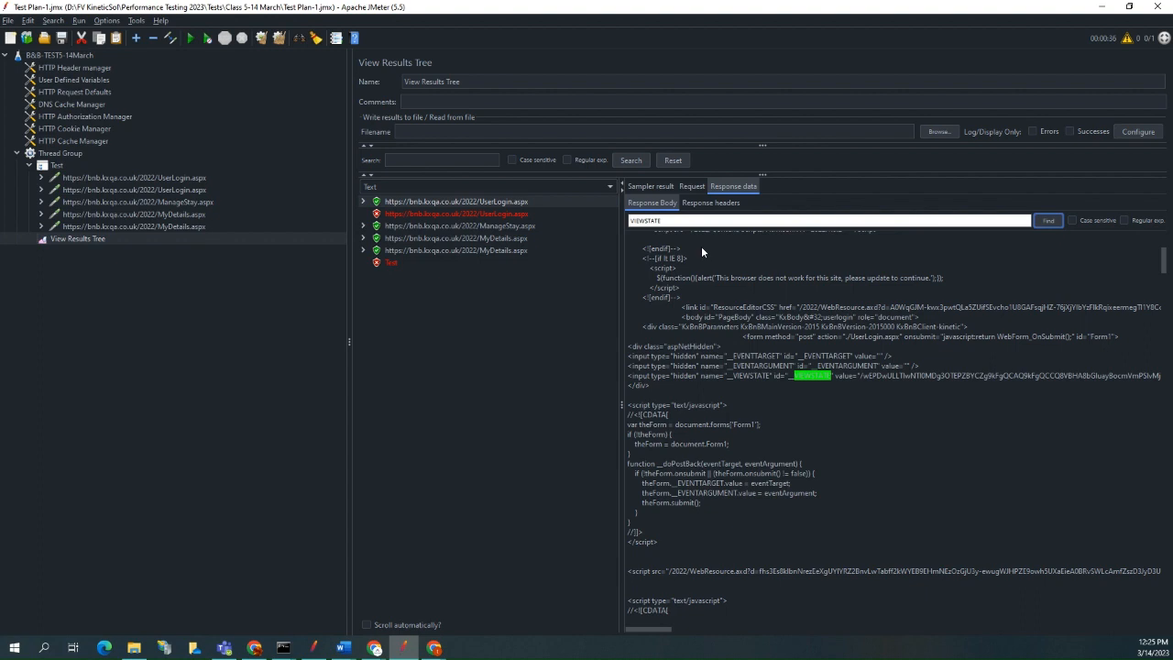
Check the parameters of the second UserLogin.aspx, ManageStay.aspx and first UserLogin.aspx requests.
left_click(196, 189)
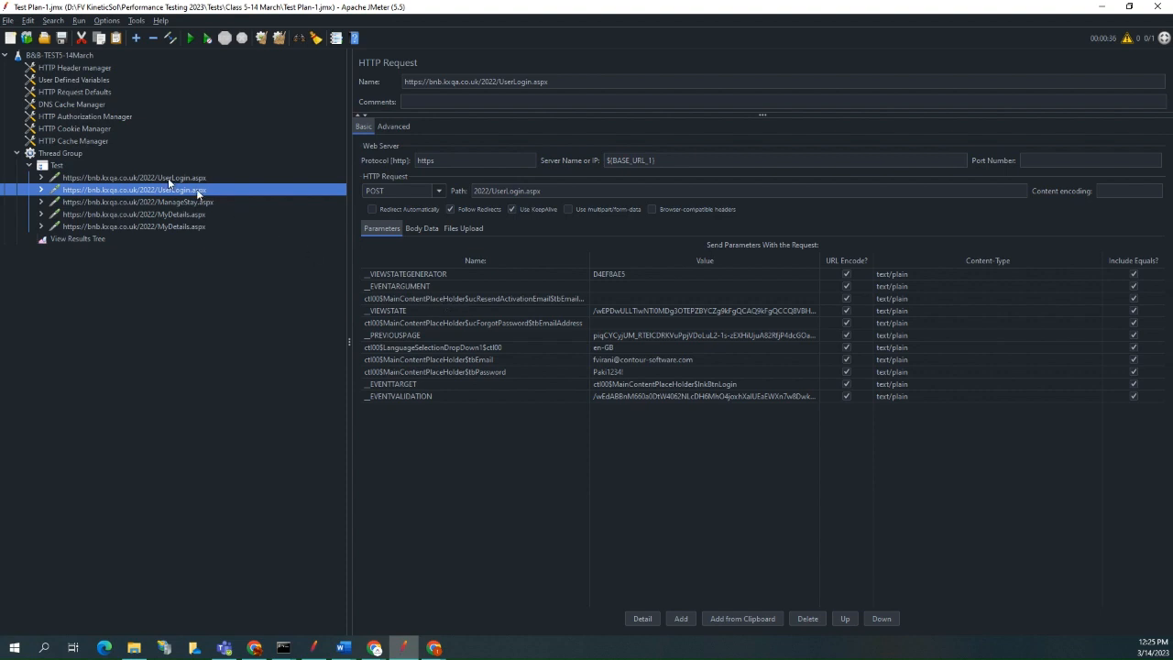
left_click(165, 201)
left_click(167, 189)
left_click(176, 179)
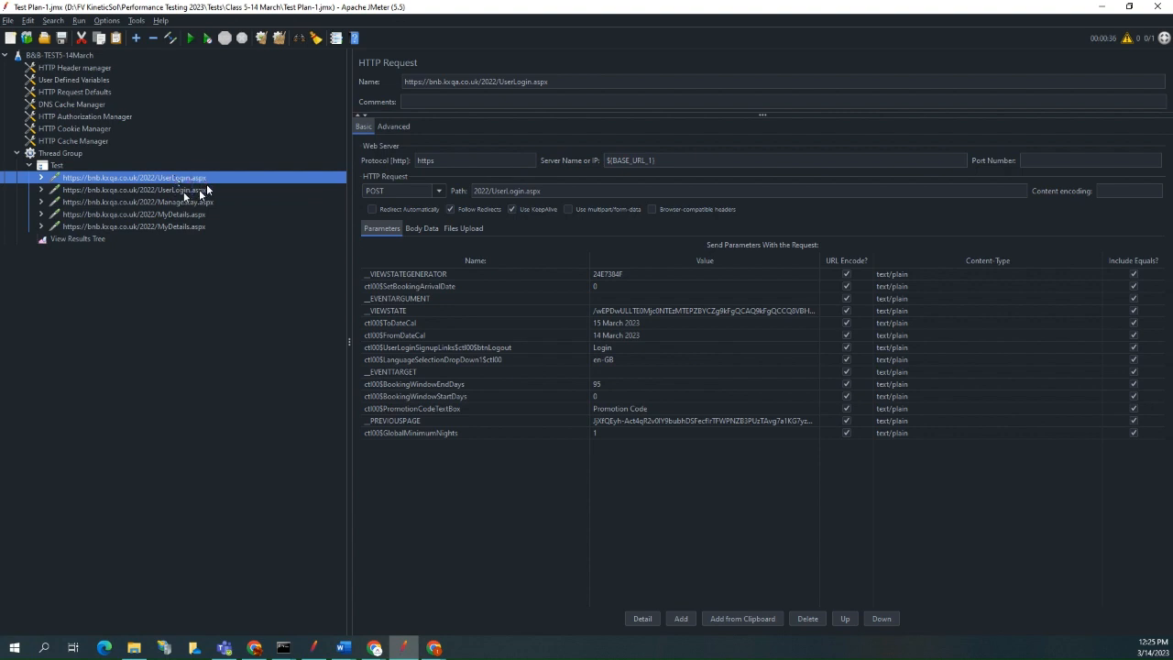
Compare both UserLogin.aspx requests' parameters and add a Regular Expression Extractor post-processor to the first UserLogin.aspx request.
left_click(184, 190)
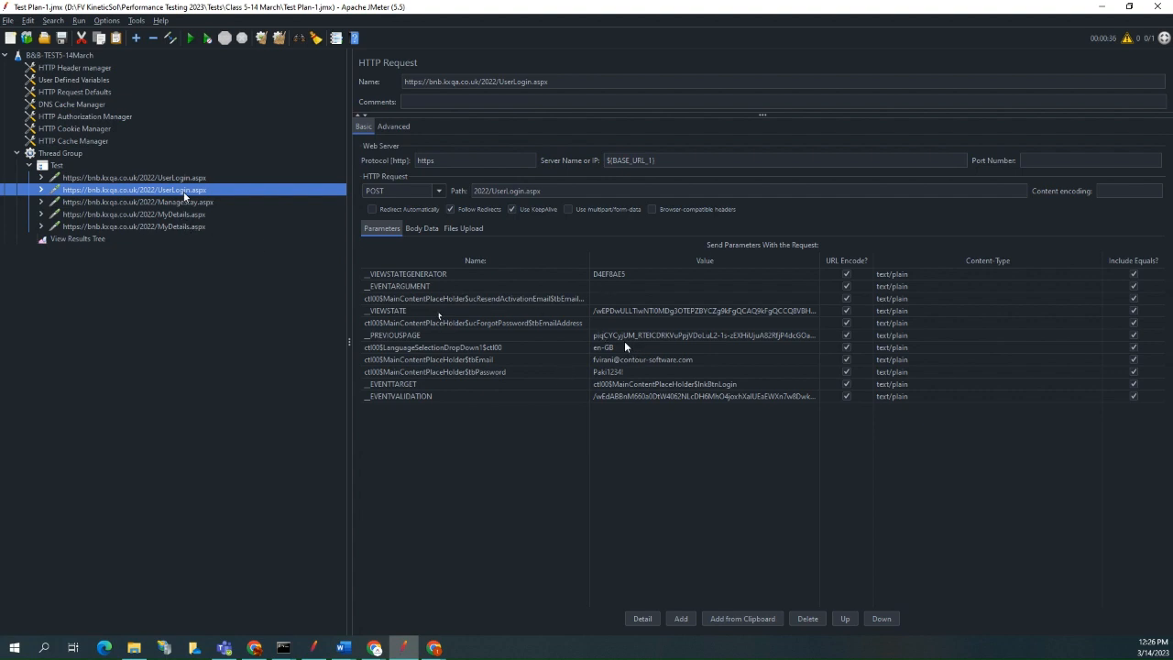
left_click(164, 178)
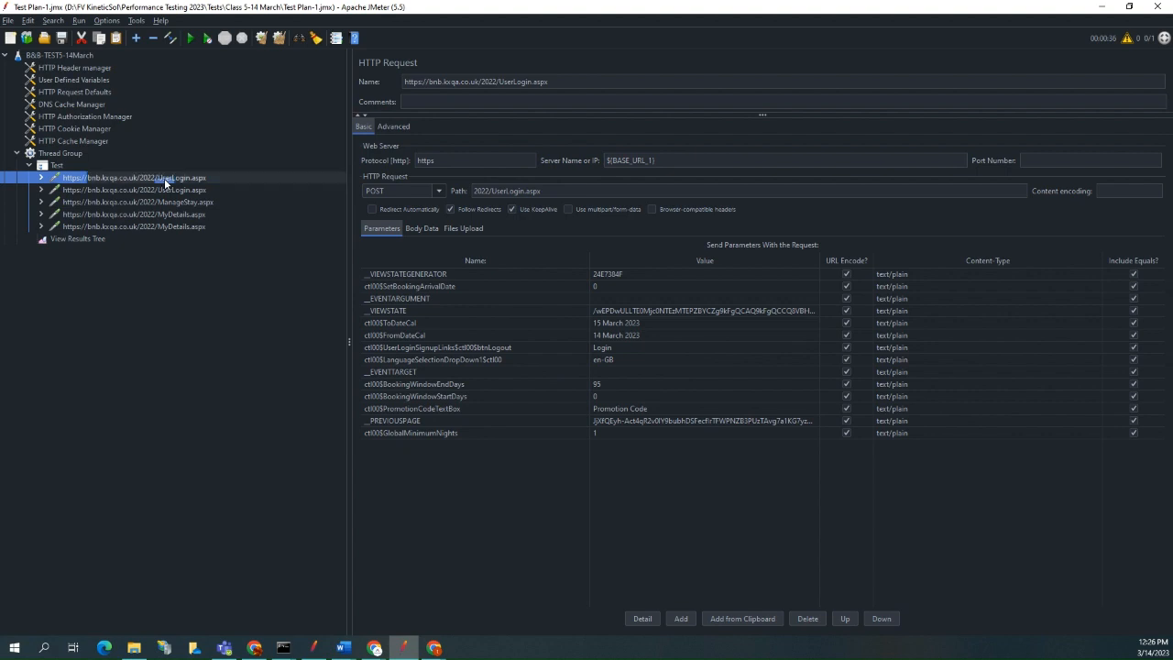
right_click(164, 178)
mouse_move(174, 186)
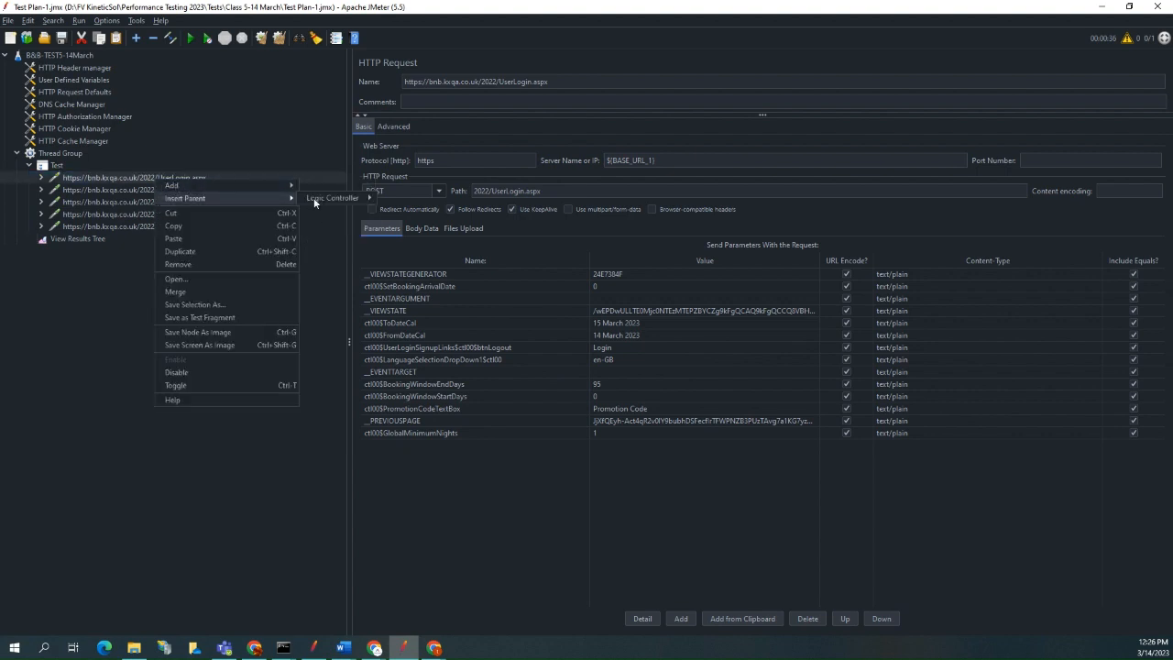
mouse_move(343, 231)
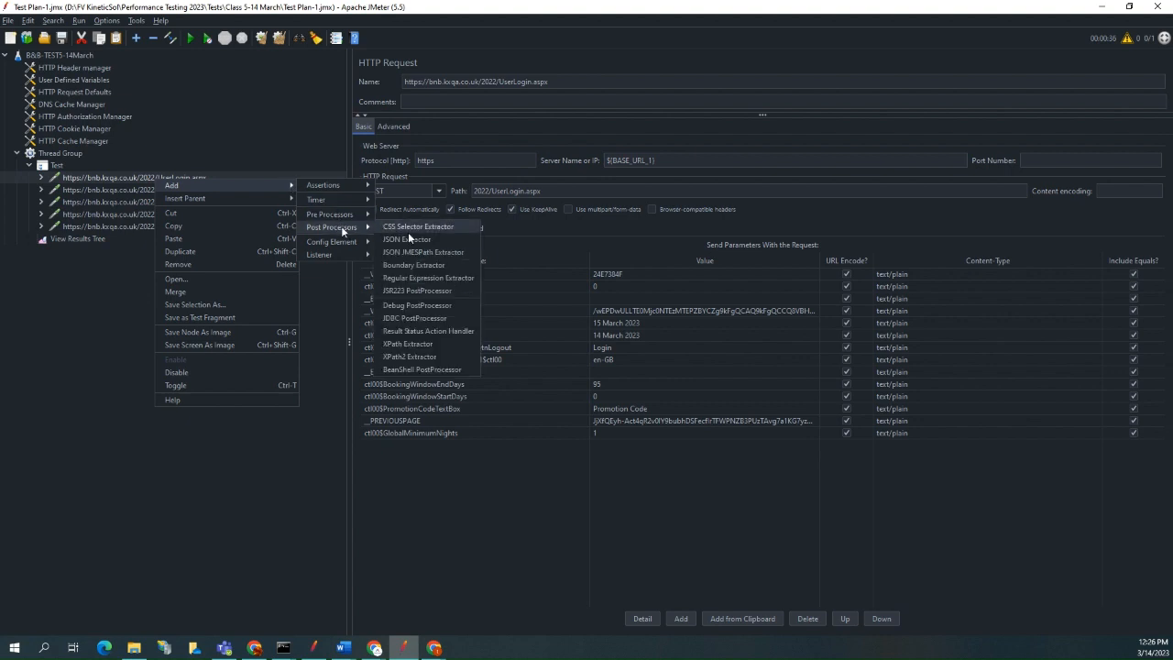
left_click(438, 283)
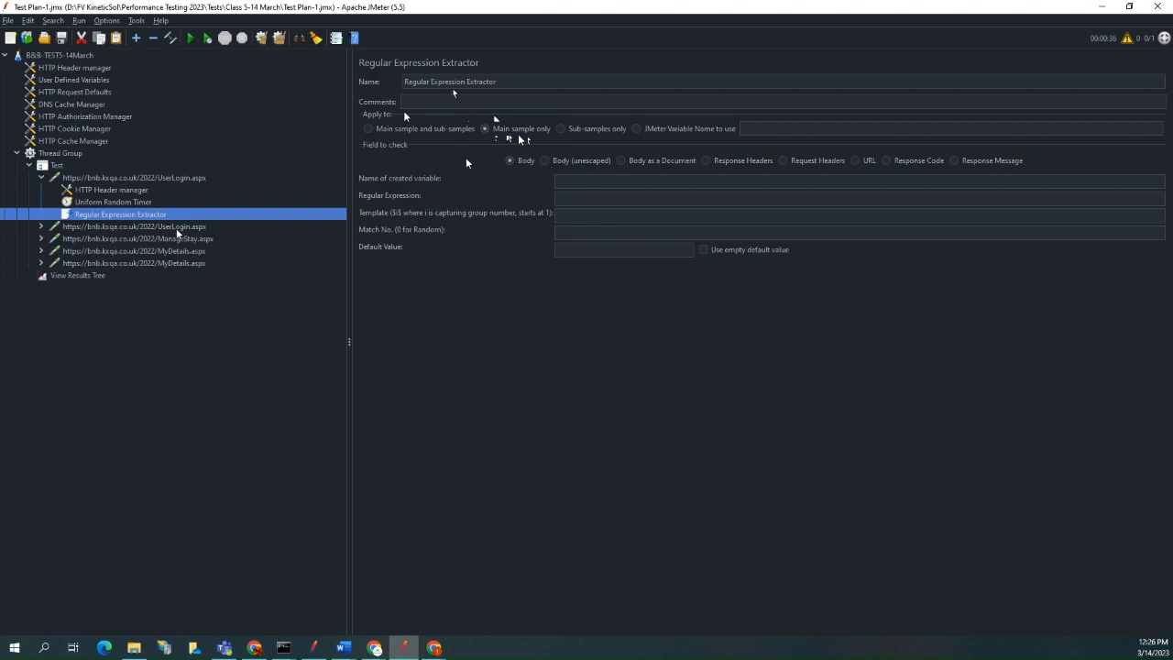
Try the unescaped body, document, response headers and request headers as the extractor's field to check, and set it back to Body.
left_click(545, 162)
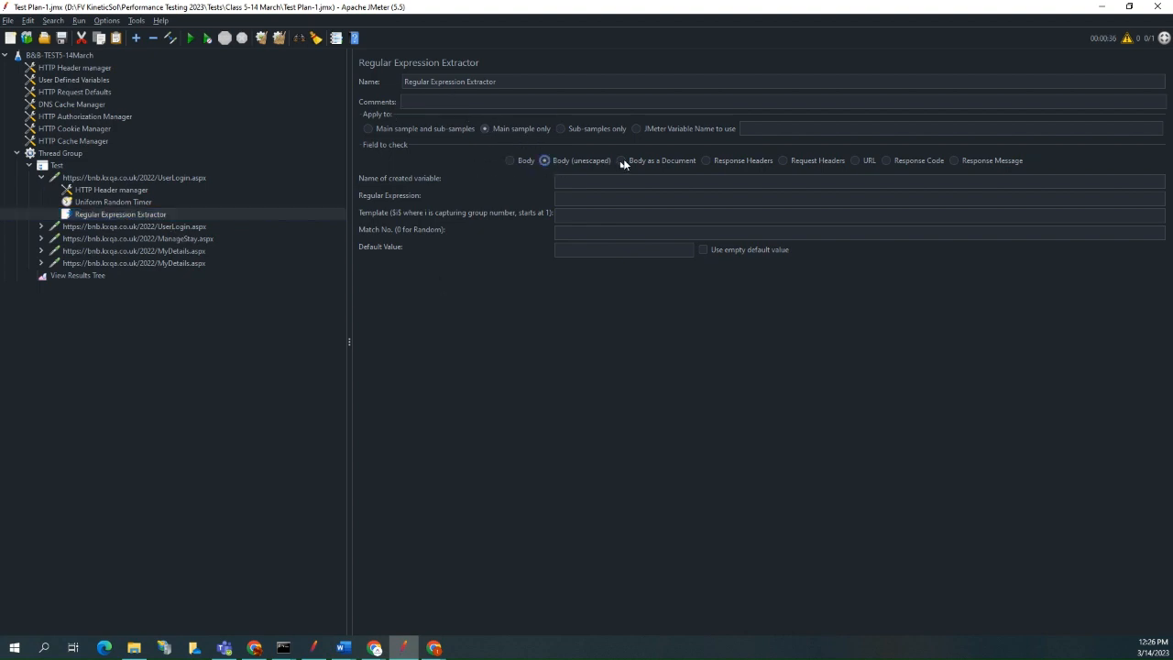
left_click(622, 161)
left_click(707, 160)
left_click(782, 160)
left_click(705, 161)
left_click(511, 160)
Name the extractor's created variable "one".
left_click(587, 177)
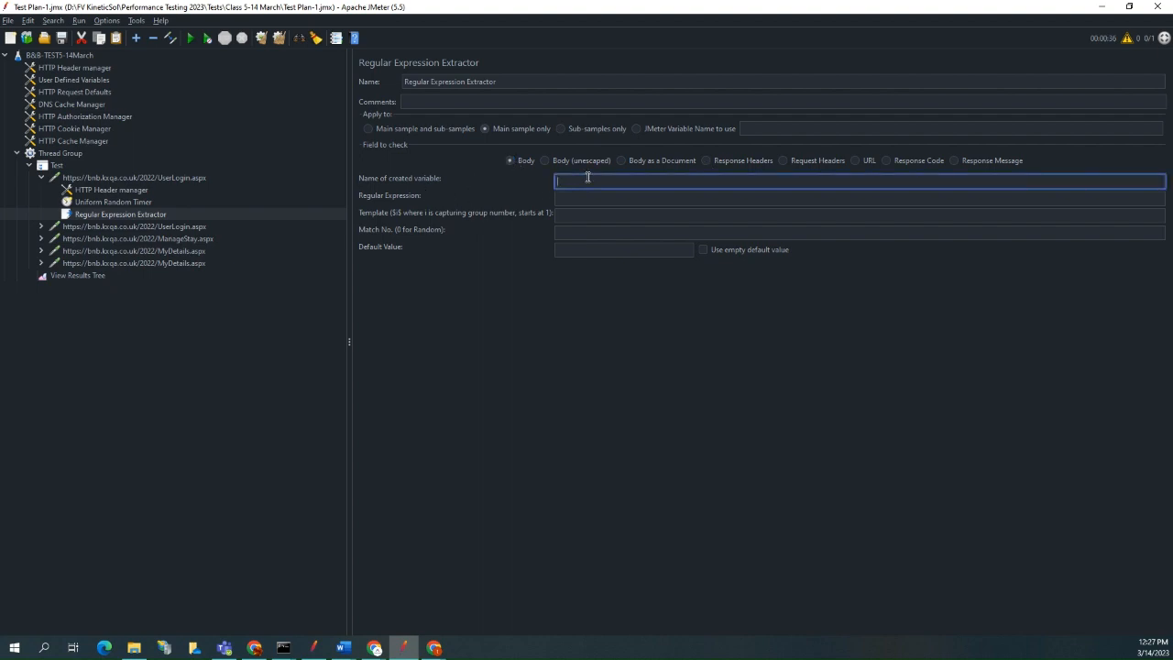
type("ond")
left_click(612, 198)
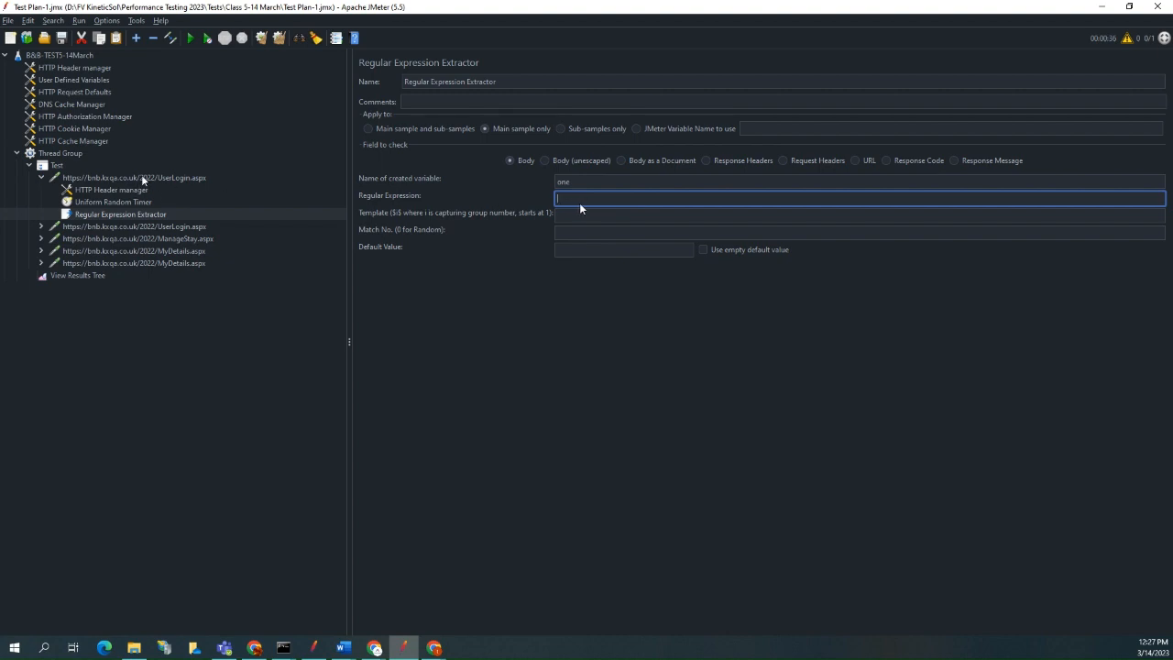
Copy the hidden __VIEWSTATE input line from the first UserLogin.aspx response body into a new Notepad document.
left_click(142, 177)
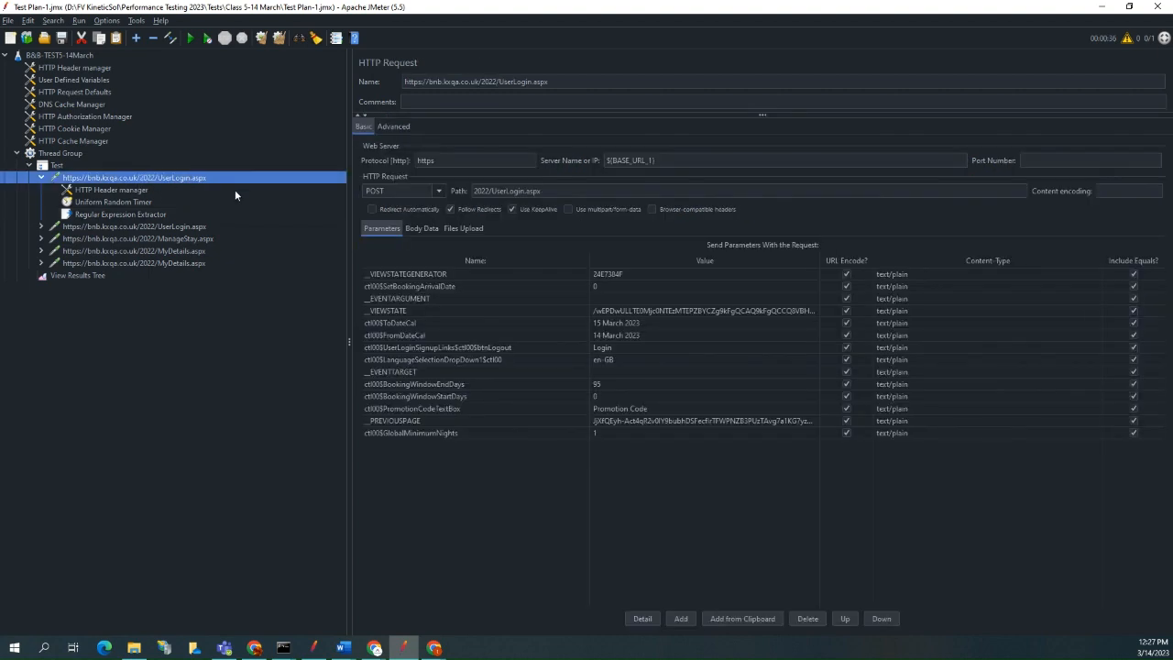
left_click(64, 276)
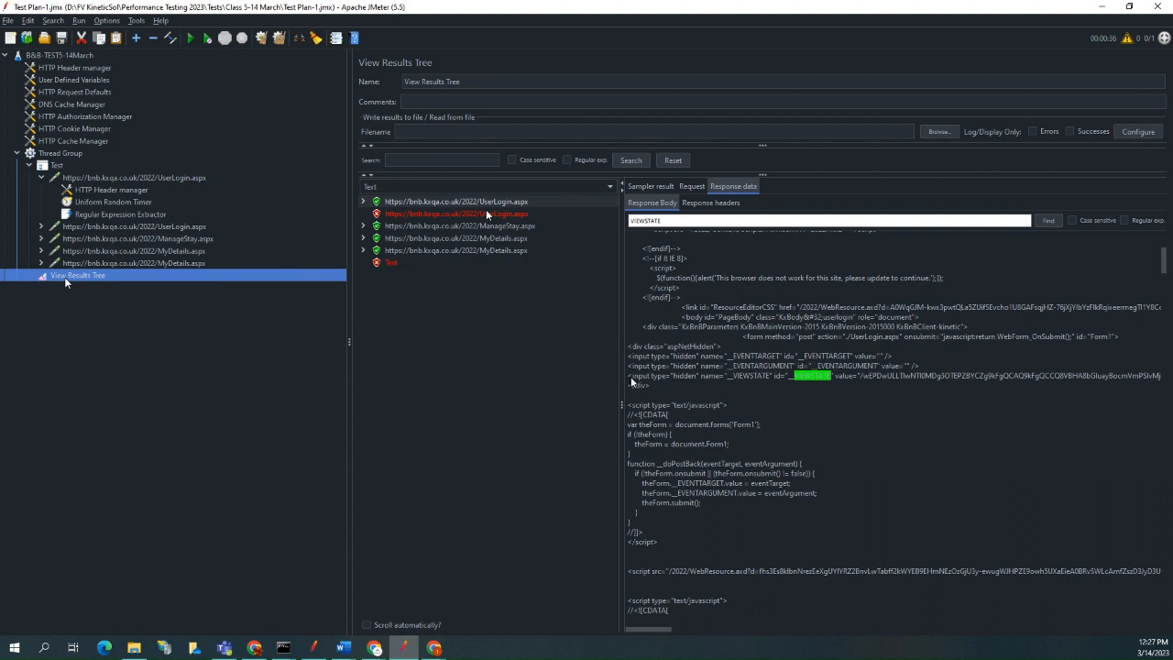
left_click_drag(632, 380, 650, 386)
key("ctrl+c")
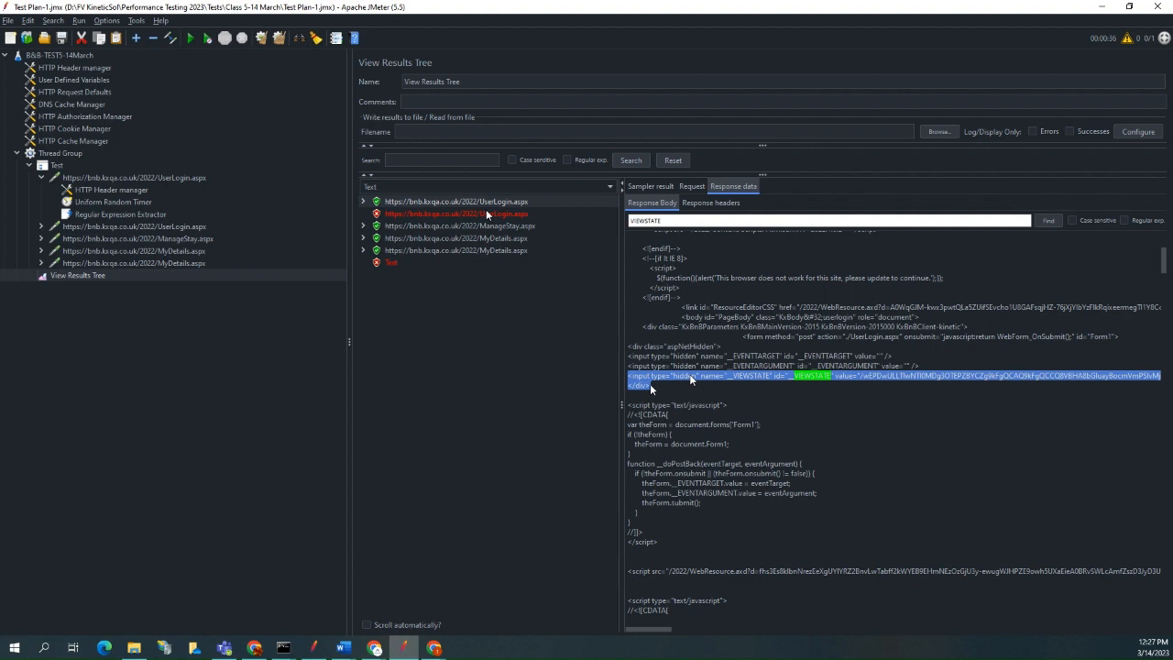
left_click(11, 649)
left_click(8, 654)
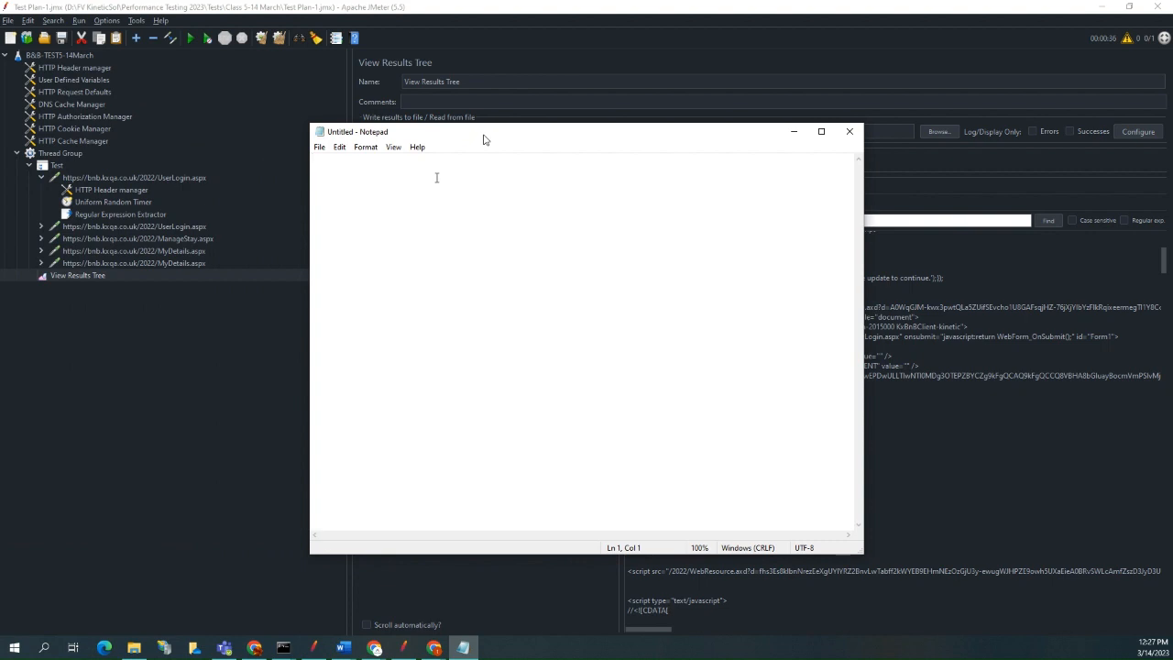
key("ctrl+v")
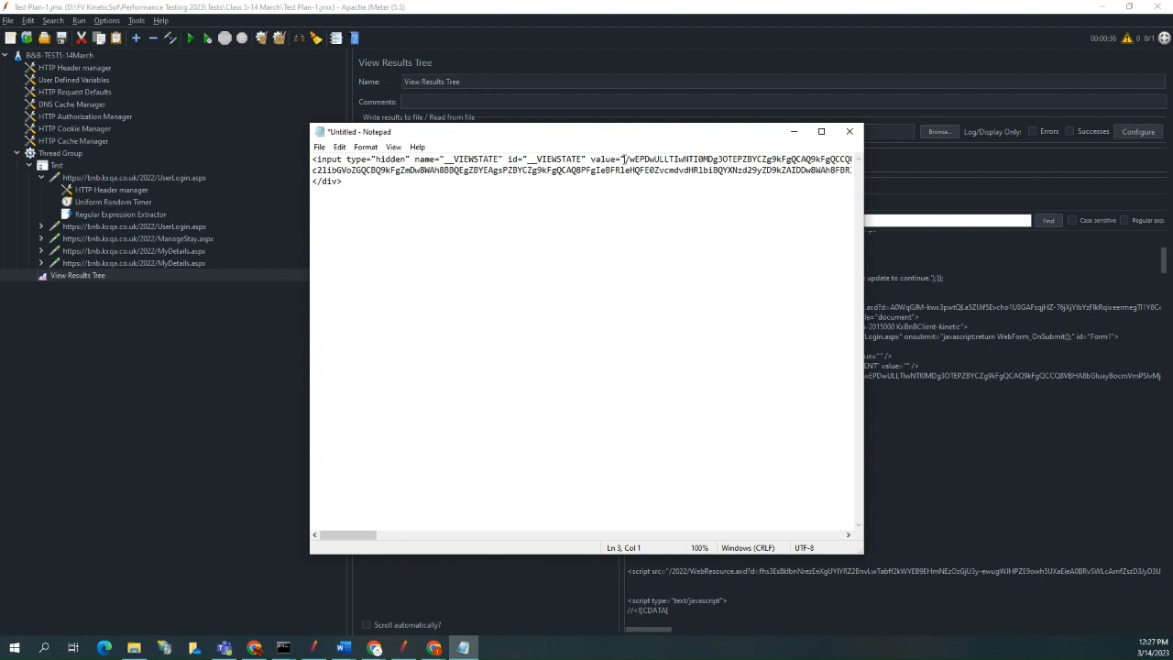
Delete the long __VIEWSTATE value between the quotes and the trailing </div> from the copied line.
left_click_drag(625, 159, 563, 170)
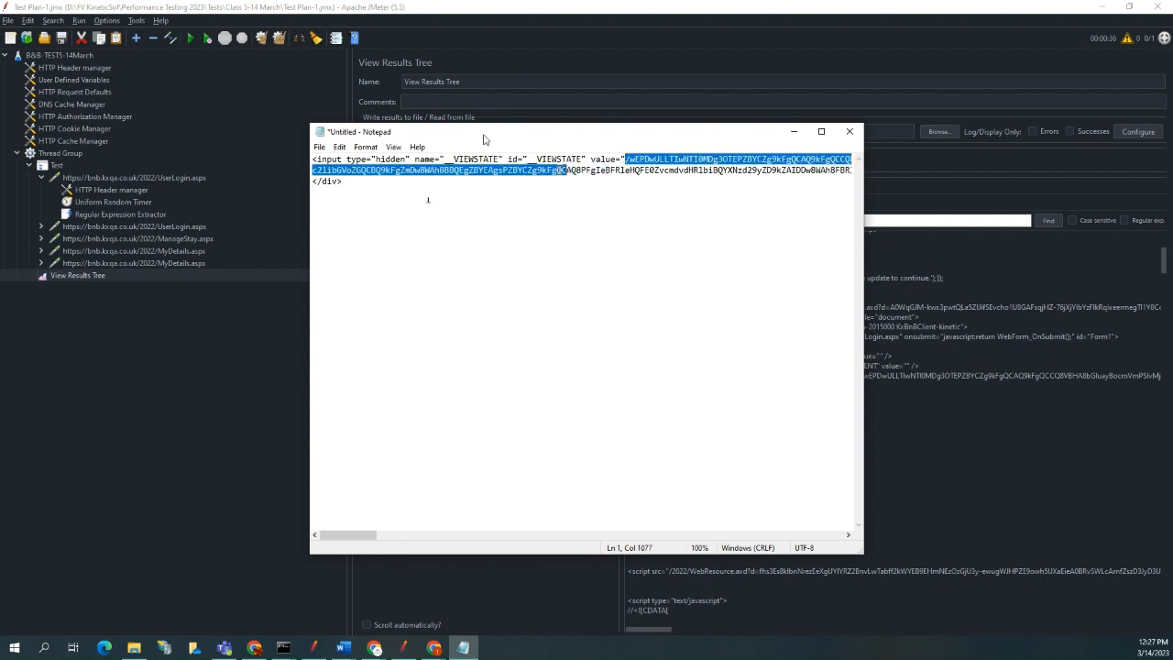
left_click_drag(427, 199, 712, 183)
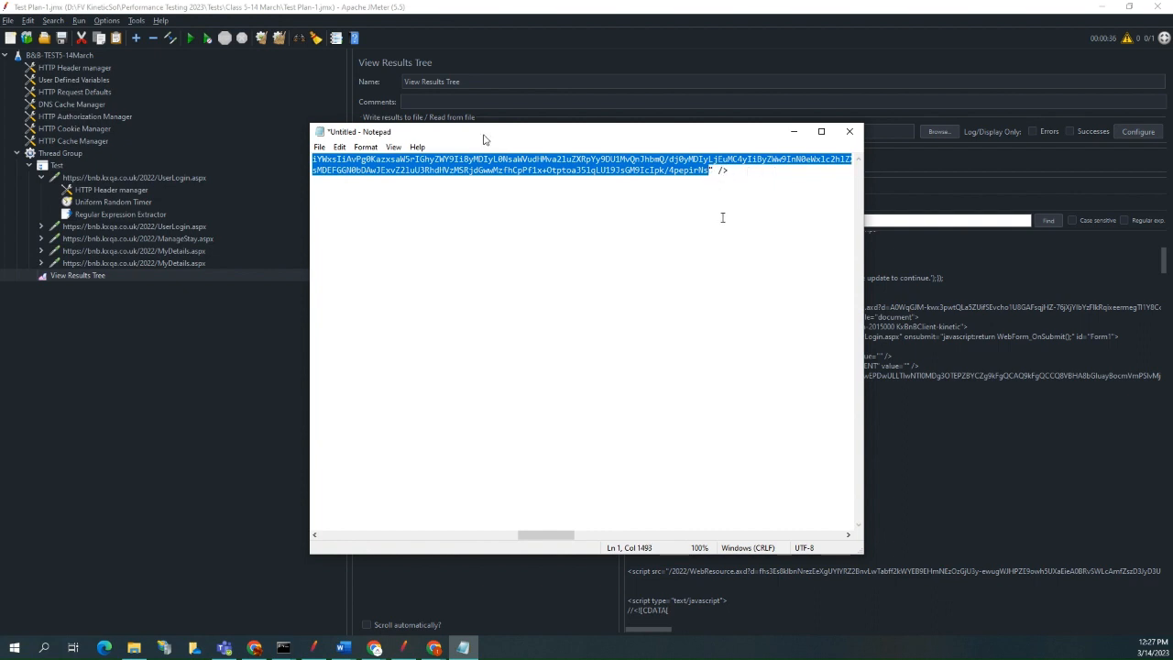
key("Delete")
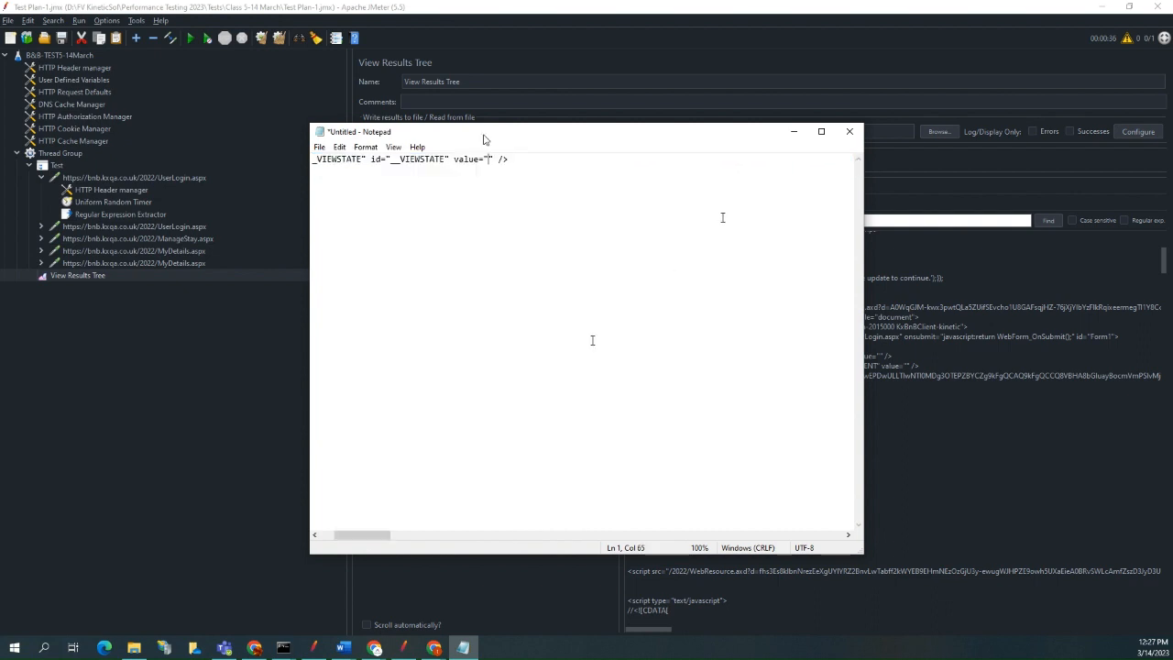
left_click_drag(379, 539, 343, 539)
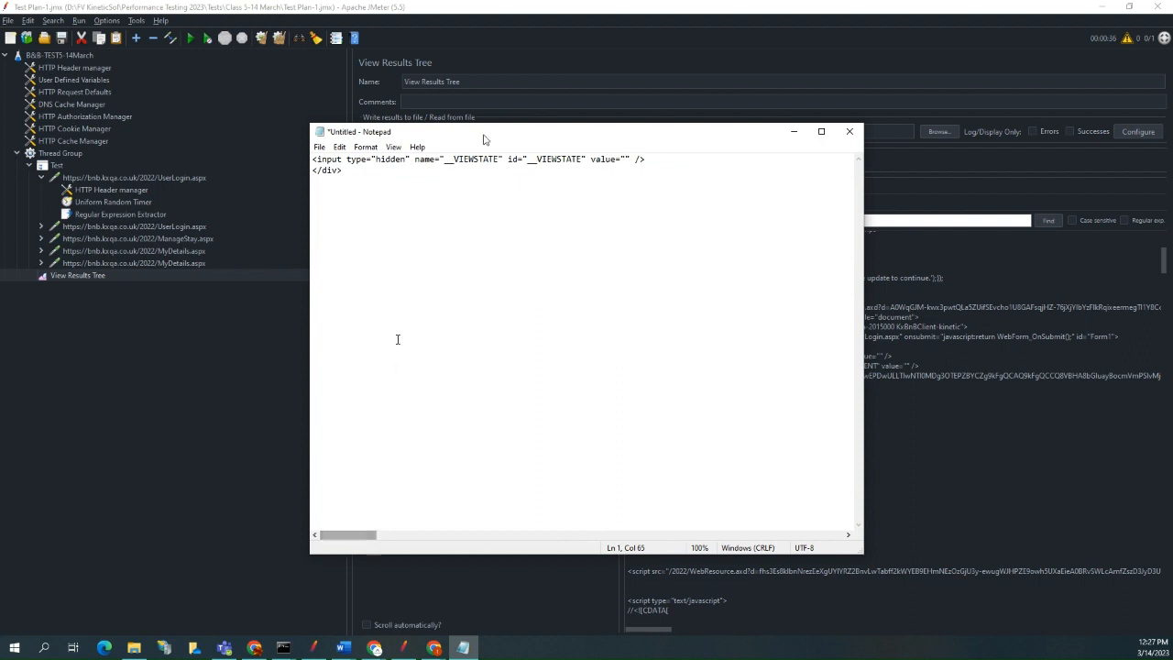
left_click_drag(342, 170, 306, 171)
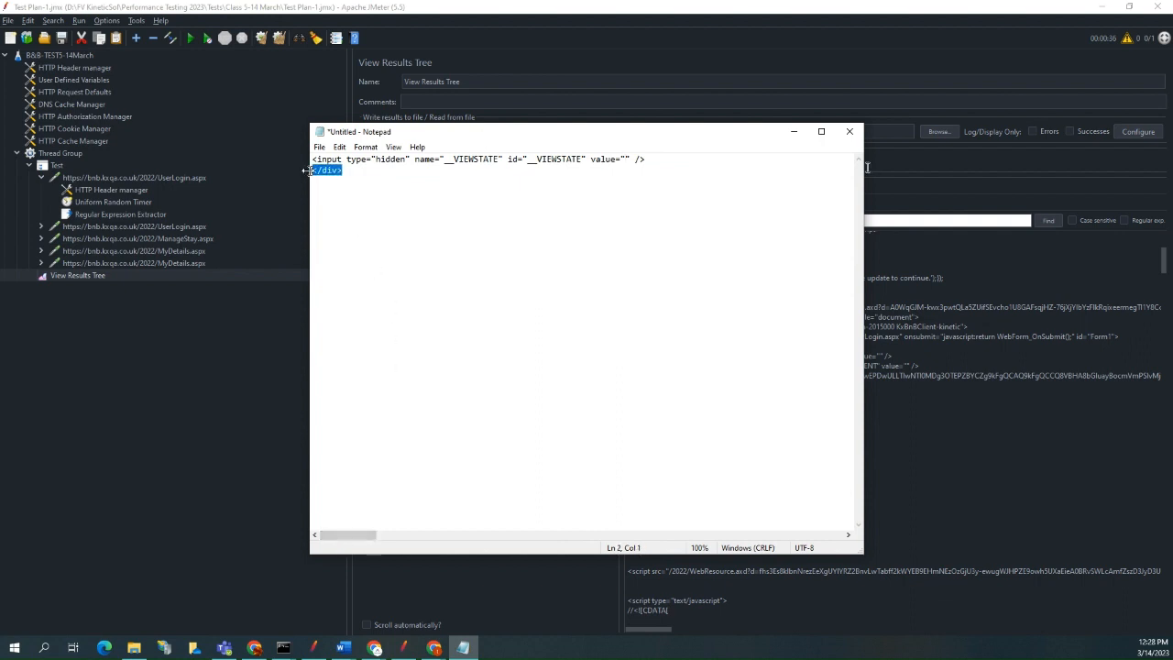
key("Delete")
Copy the trimmed __VIEWSTATE input line from Notepad into the Regular Expression field of JMeter's Regular Expression Extractor.
key("ctrl+shift+Left")
key("ctrl+shift+Left")
key("ctrl+shift+Left")
key("ctrl+shift+Left")
key("ctrl+shift+Left")
key("ctrl+shift+Left")
key("ctrl+shift+Left")
right_click(325, 161)
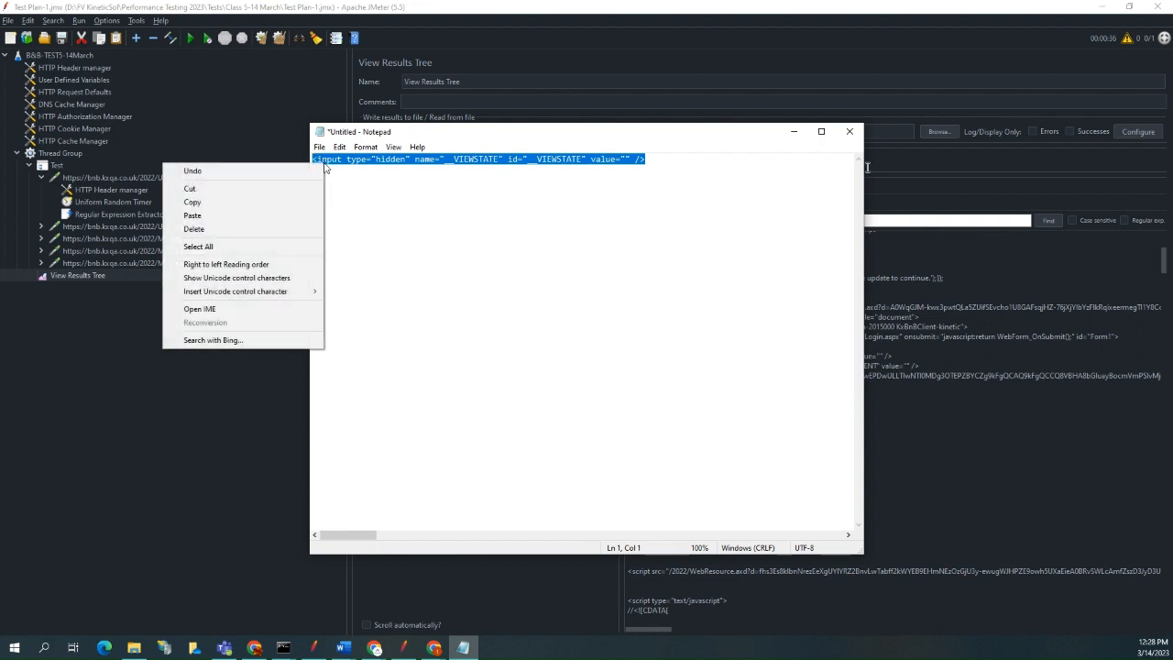
left_click(220, 201)
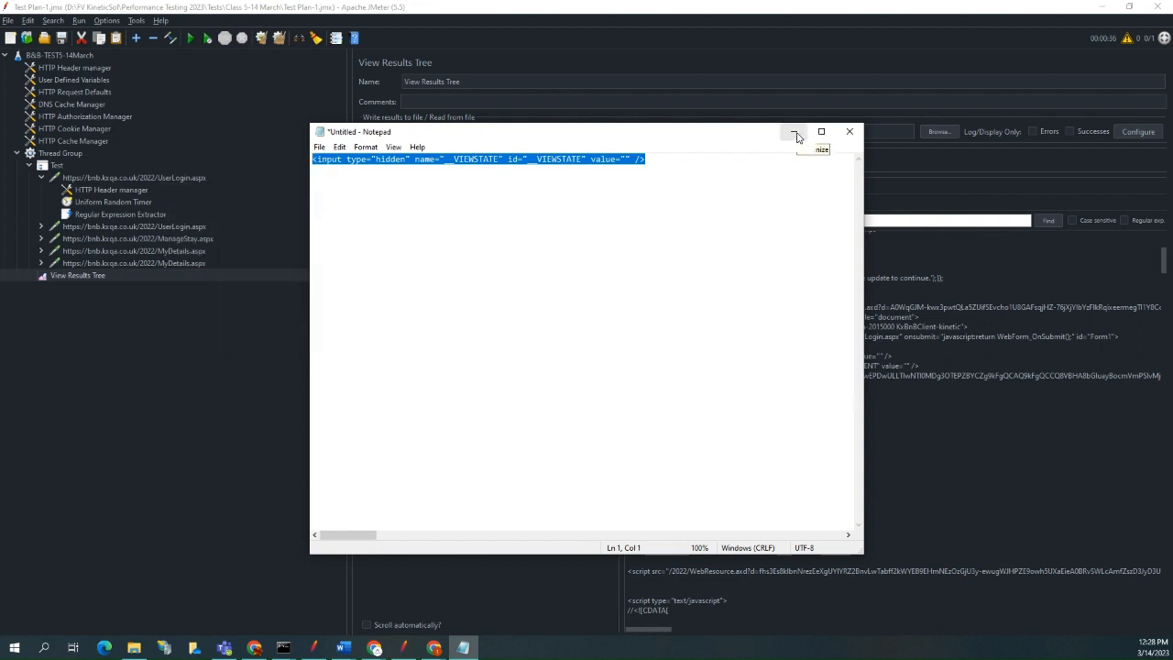
left_click(795, 134)
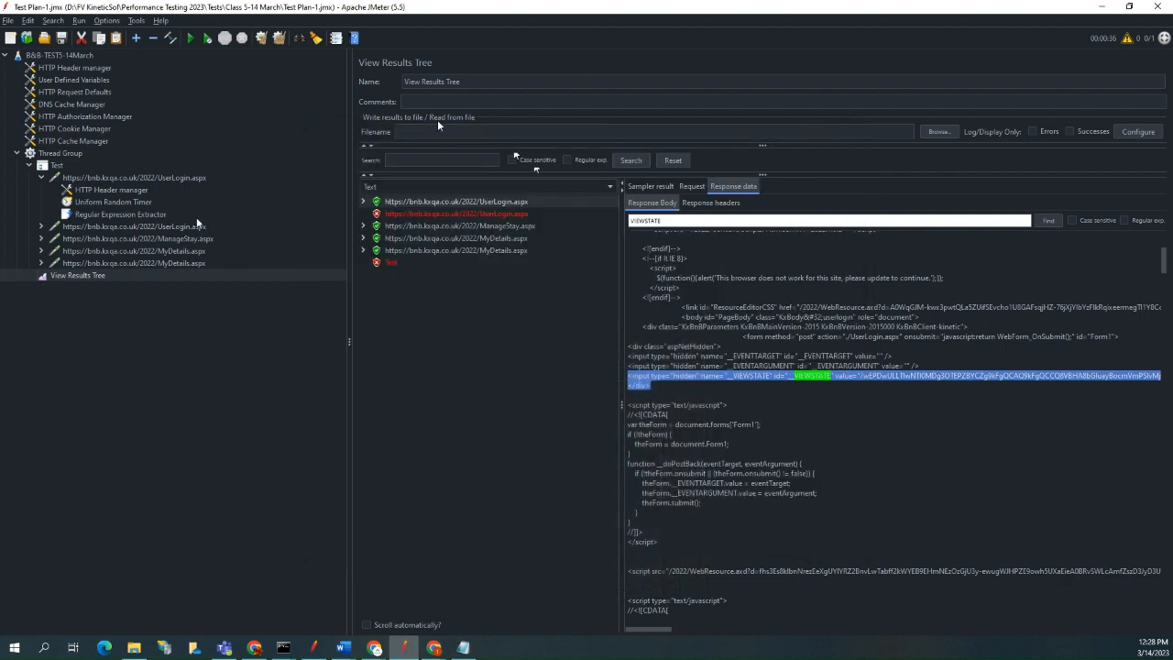
left_click(136, 215)
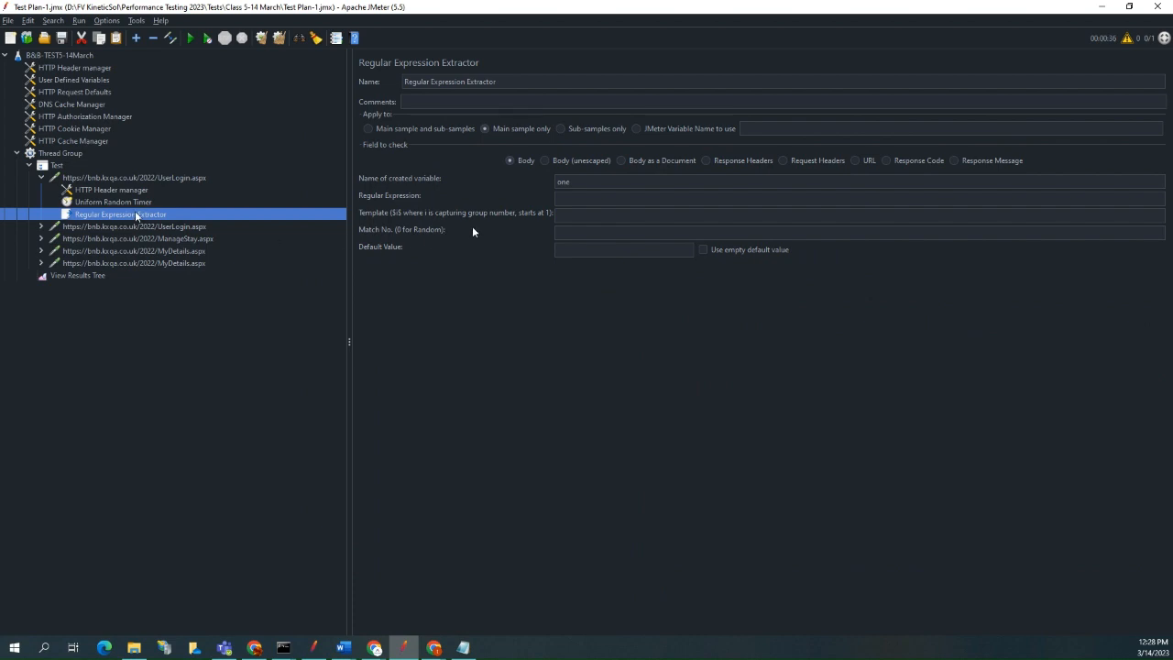
left_click(575, 198)
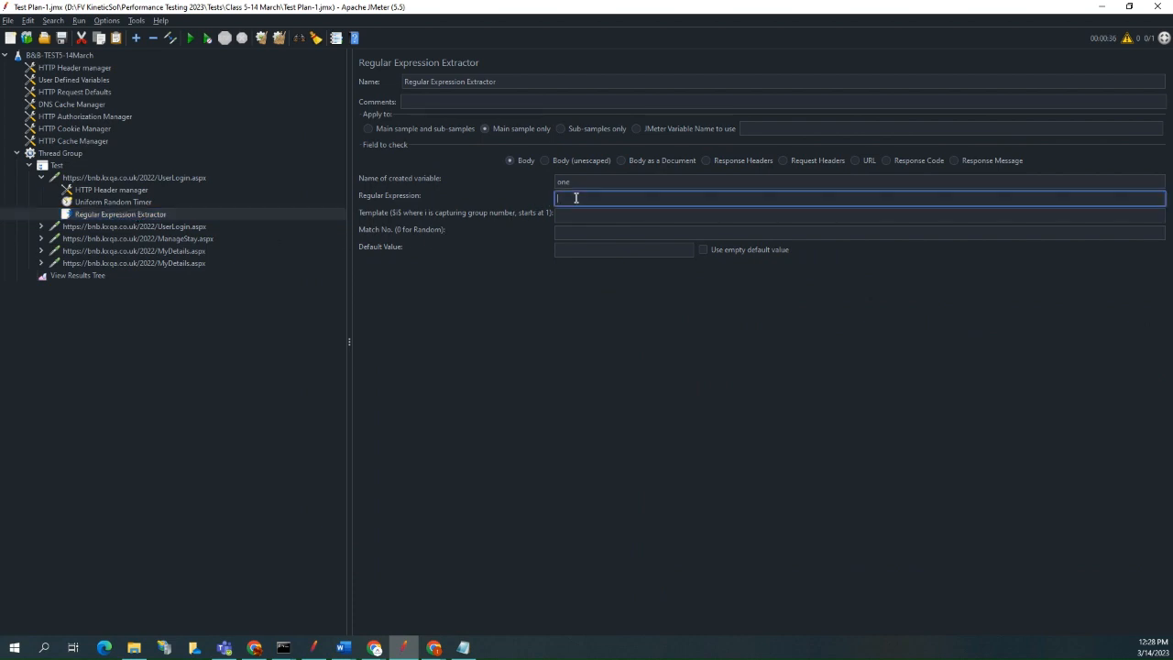
key("ctrl+v")
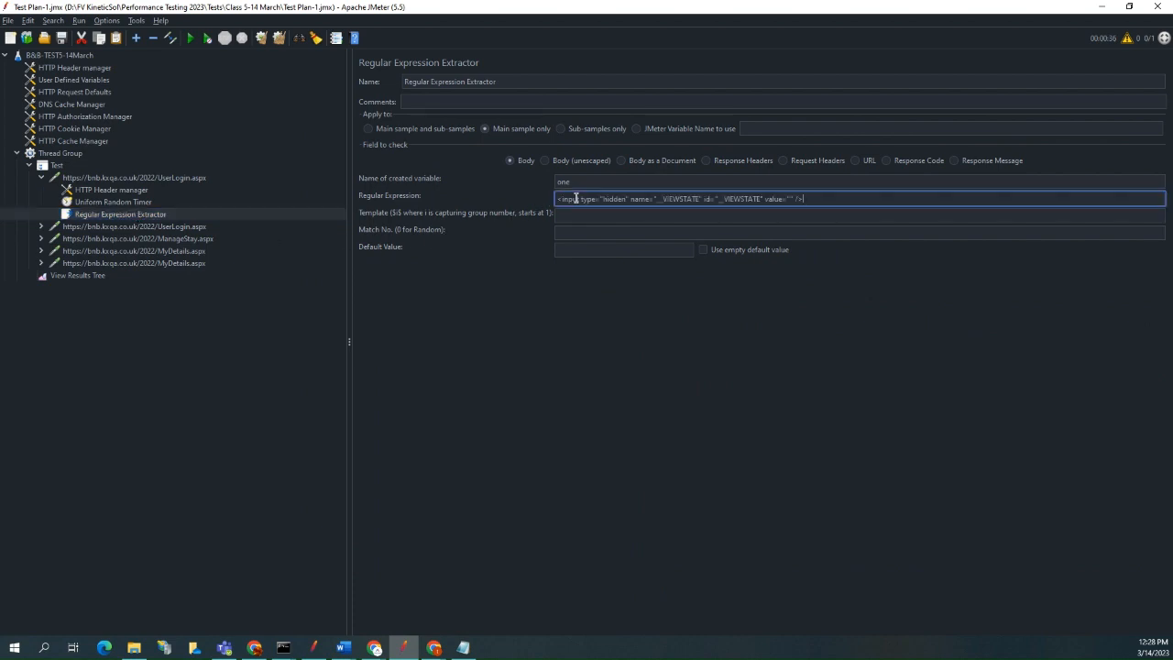
Insert the capture group (.+?) between the value quotes in the regular expression.
left_click(790, 198)
key("alt+Tab")
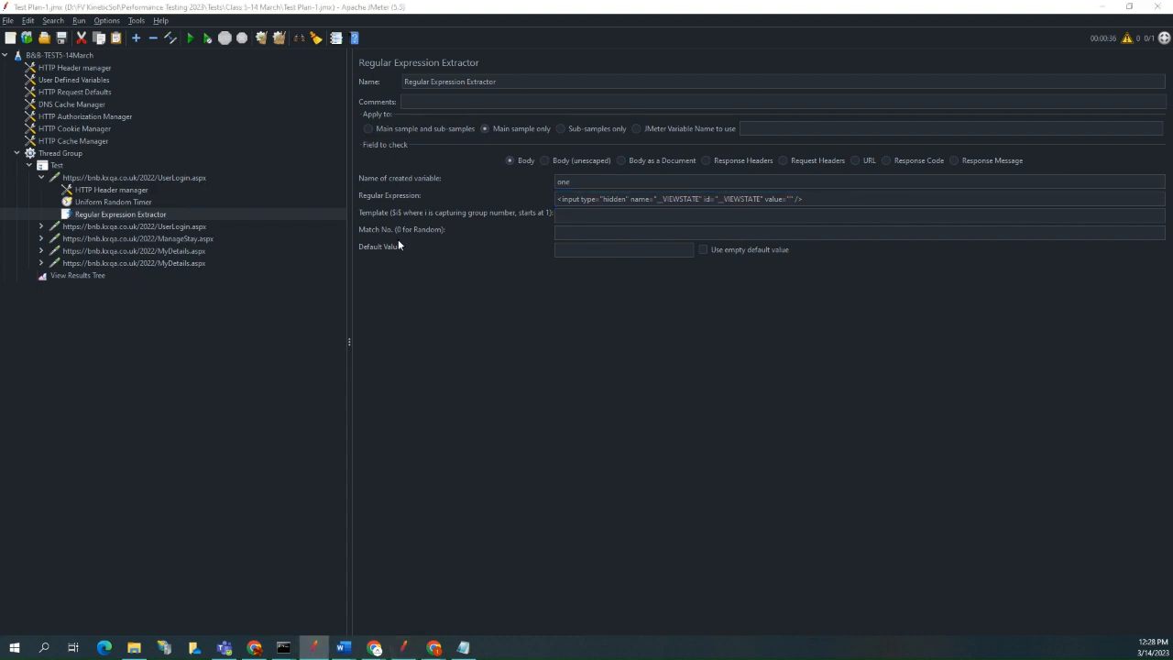
left_click(794, 199)
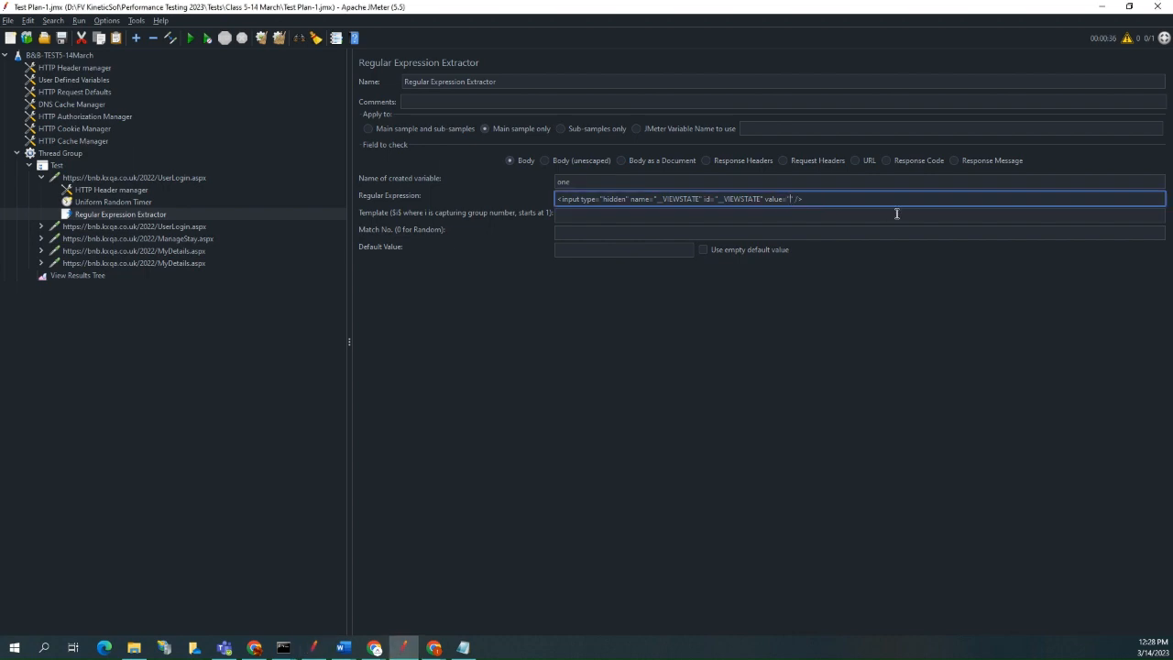
type("(.")
type("+")
type("?")
left_click(875, 199)
Copy the complete regular expression and open regexr.com in a new Chrome tab.
left_click_drag(825, 199, 556, 203)
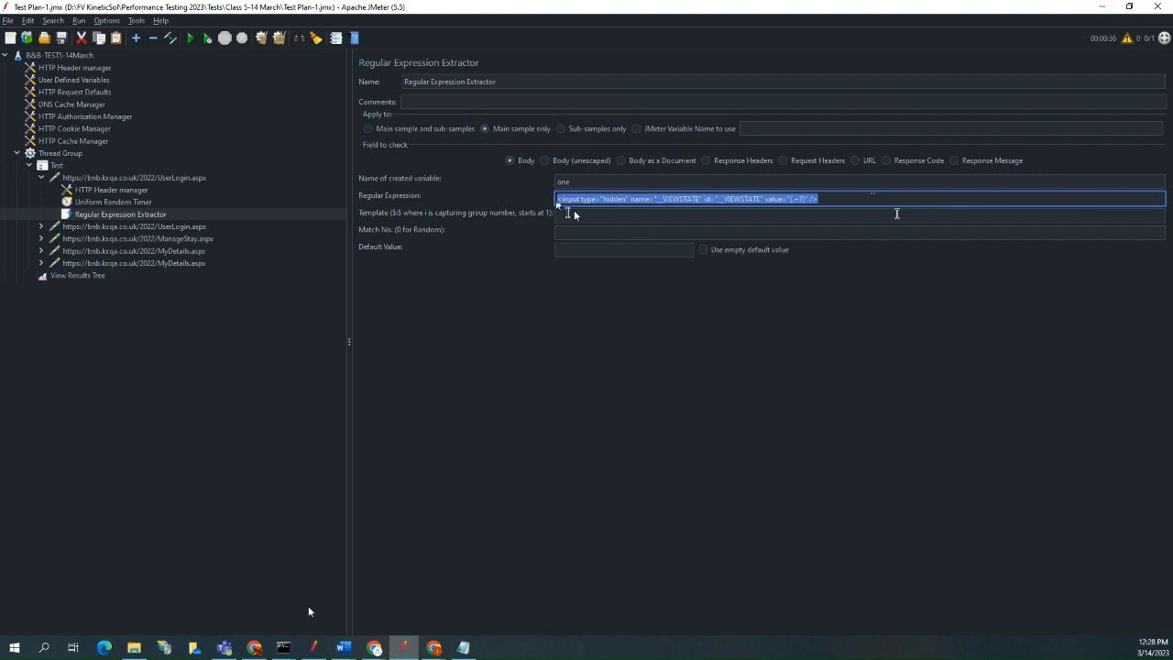
left_click(264, 649)
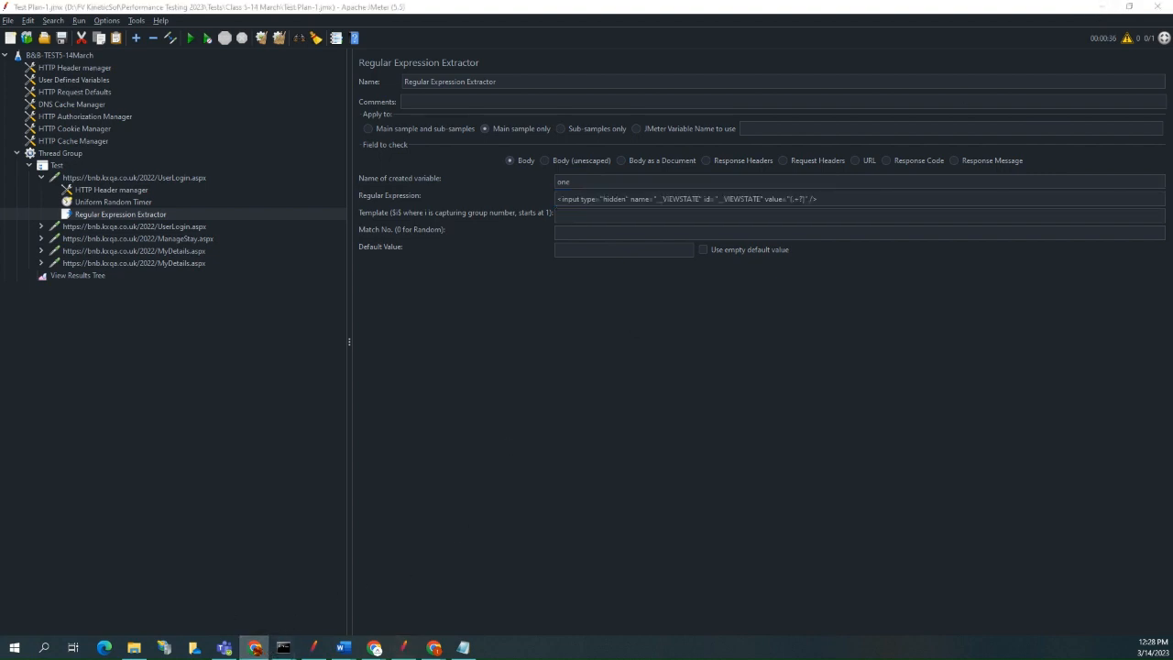
left_click_drag(434, 28, 513, 37)
double_click(686, 42)
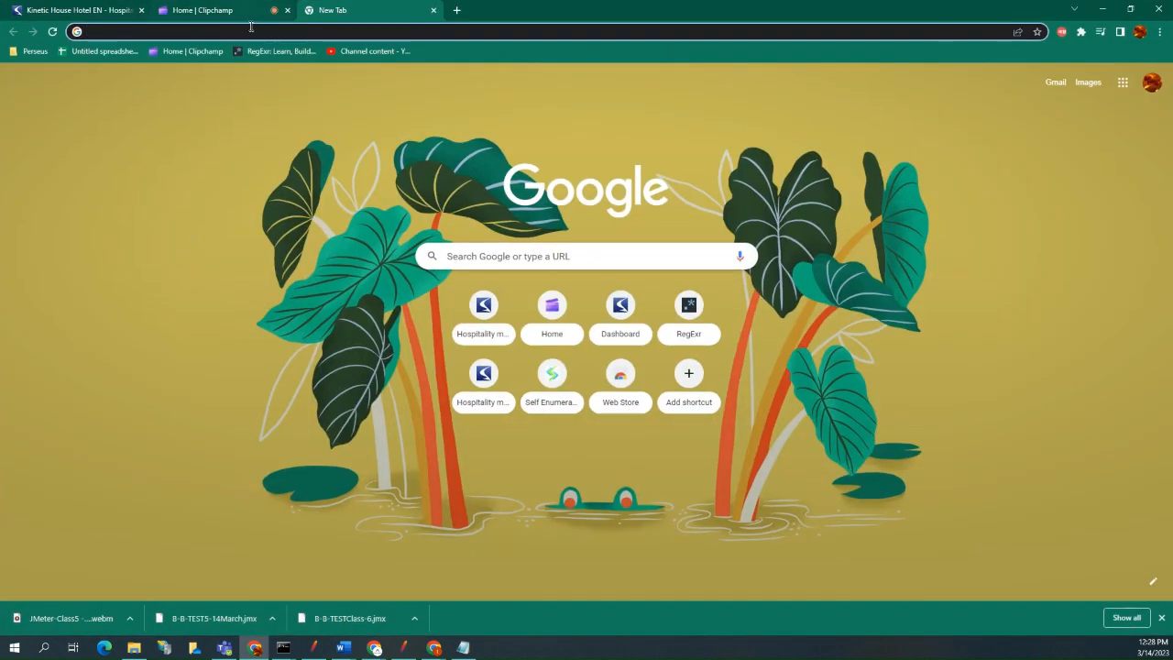
type("rege")
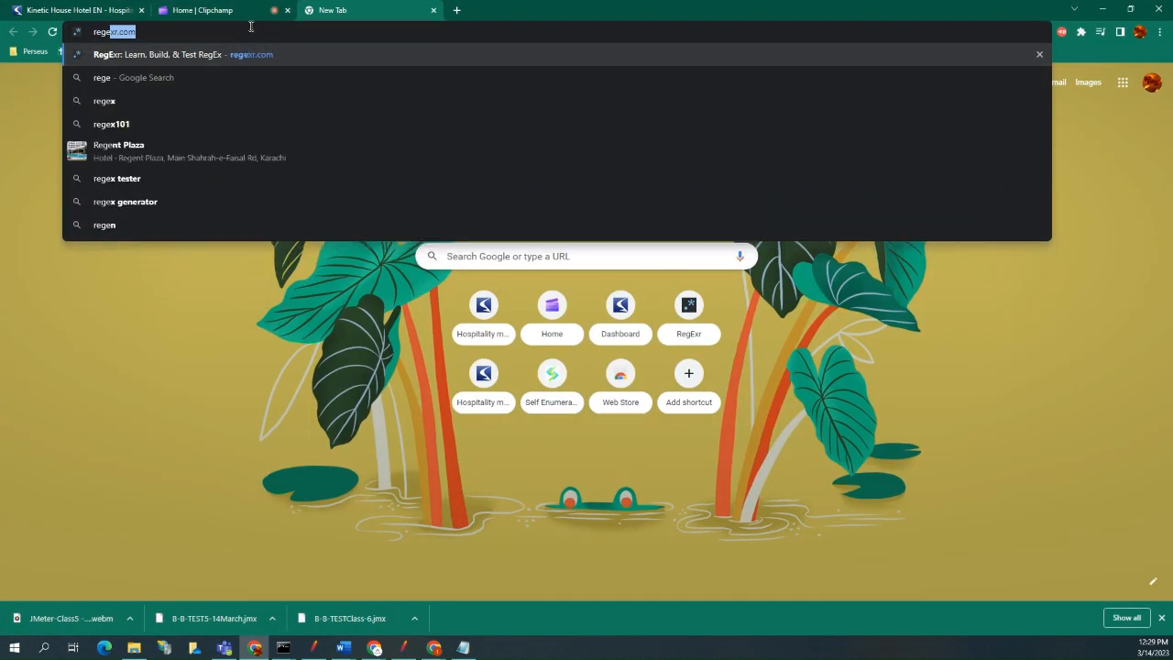
type("xr.com")
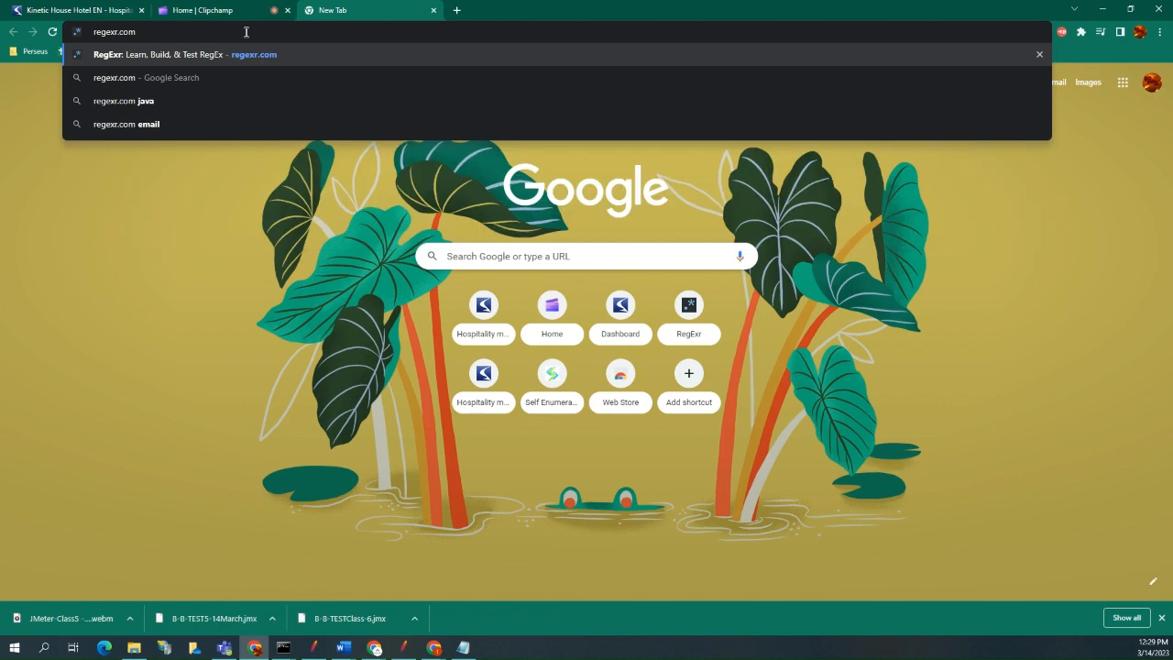
key("Return")
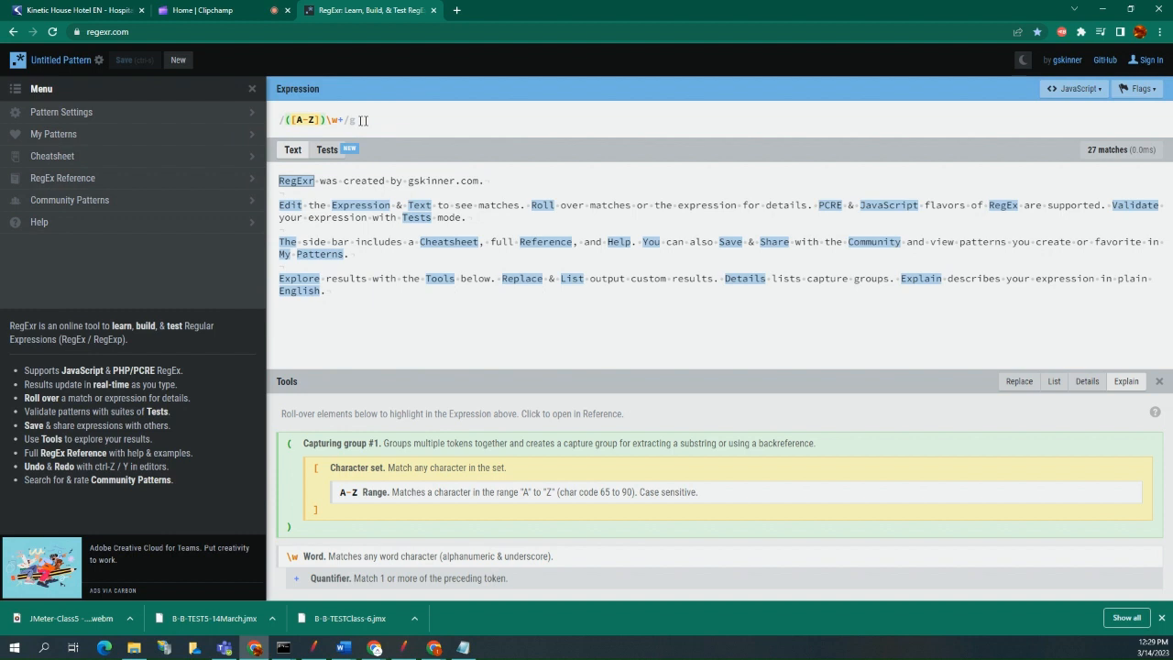
Replace RegExr's sample expression with the copied __VIEWSTATE pattern and clear the sample test text.
left_click_drag(363, 120, 220, 113)
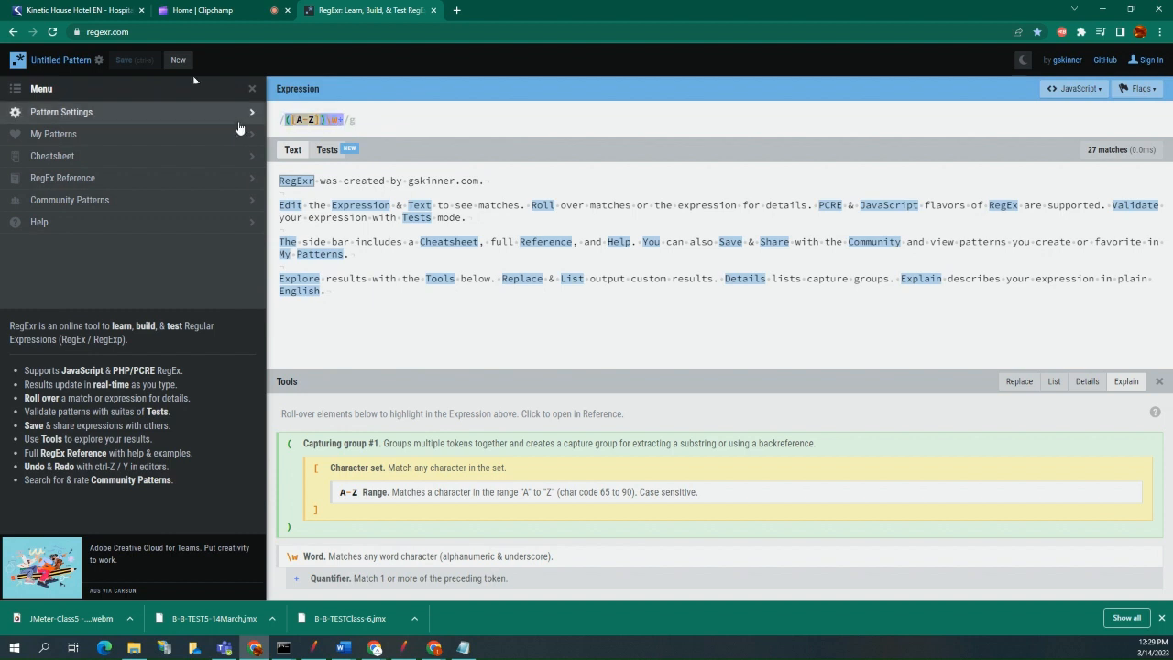
key("ctrl+v")
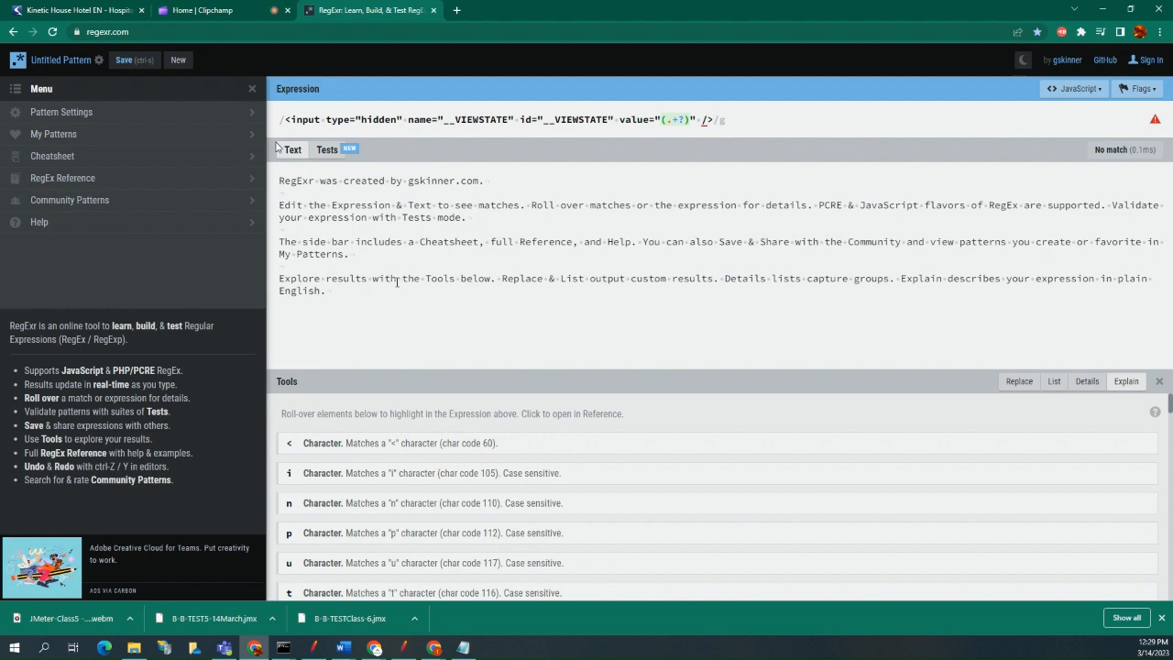
left_click_drag(389, 304, 258, 181)
key("BackSpace")
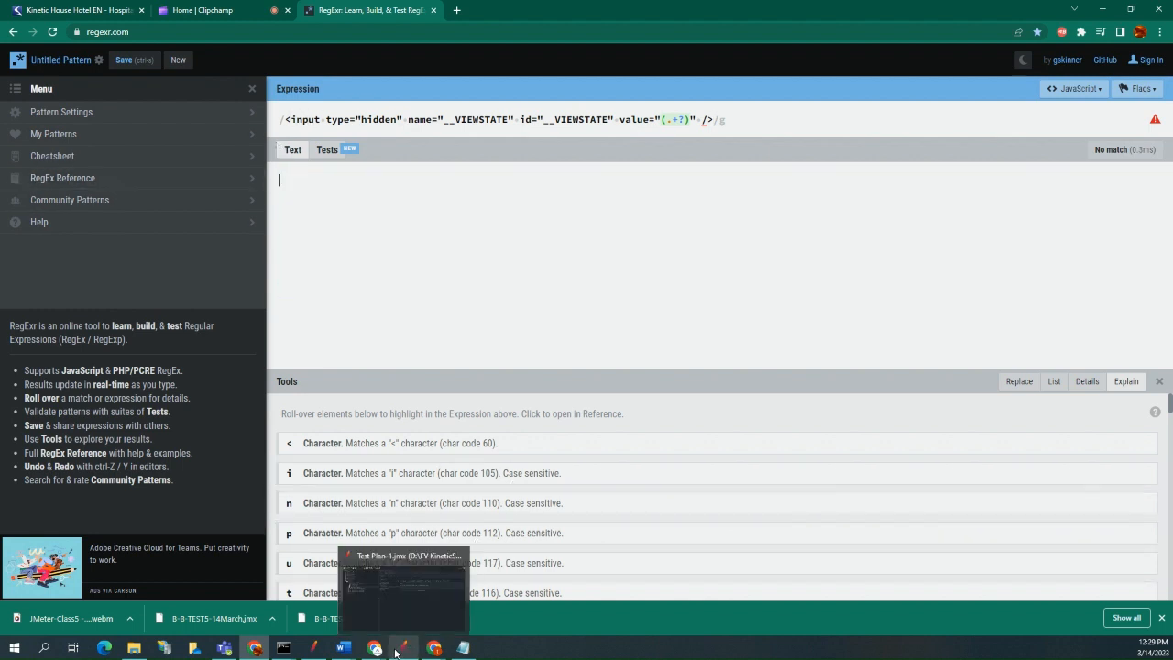
left_click(462, 648)
left_click(615, 213)
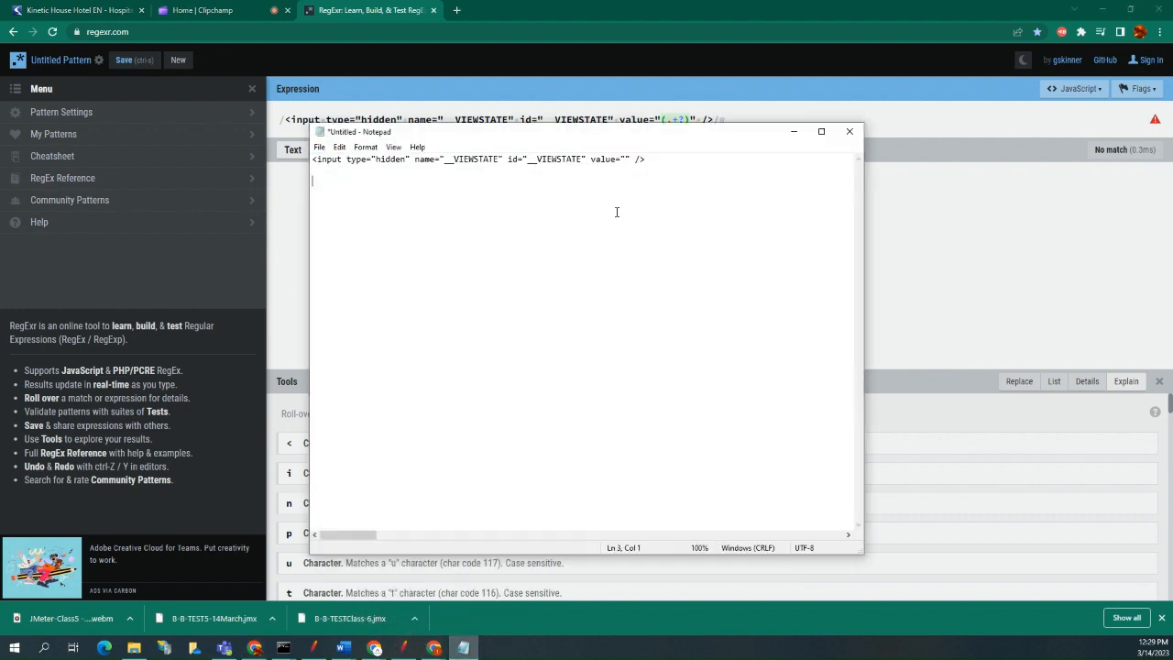
key("ctrl+z")
key("ctrl+z")
key("ctrl+z")
key("ctrl+z")
key("ctrl+z")
left_click(616, 212)
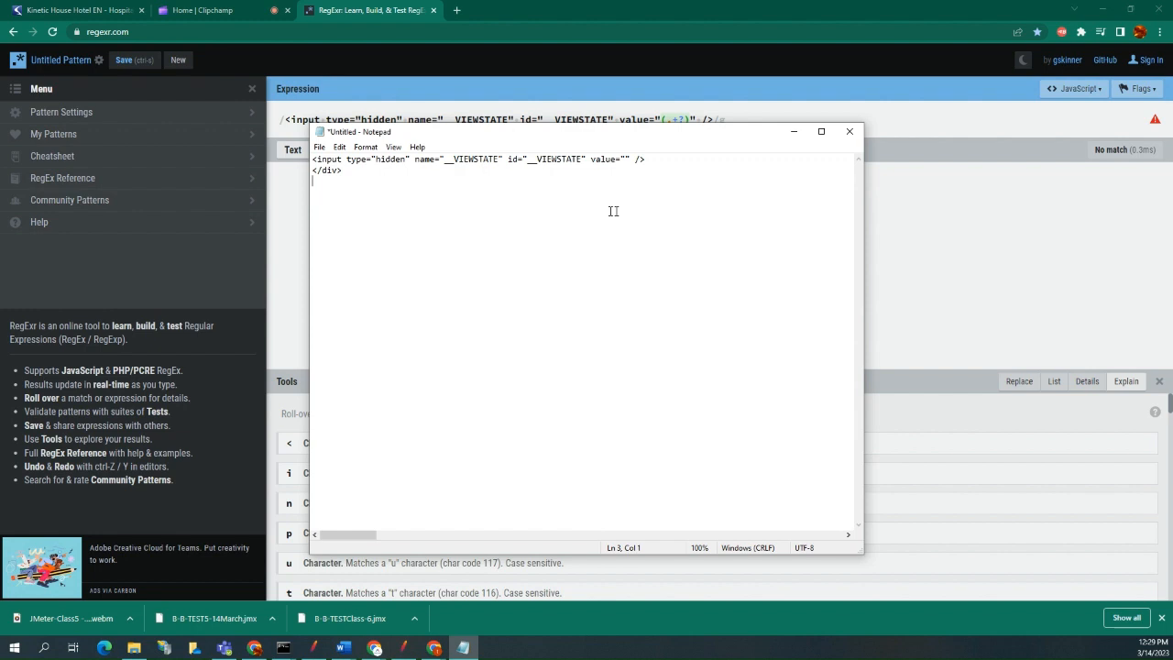
left_click(625, 158)
type("123213412321321@#$#@$#$#@$")
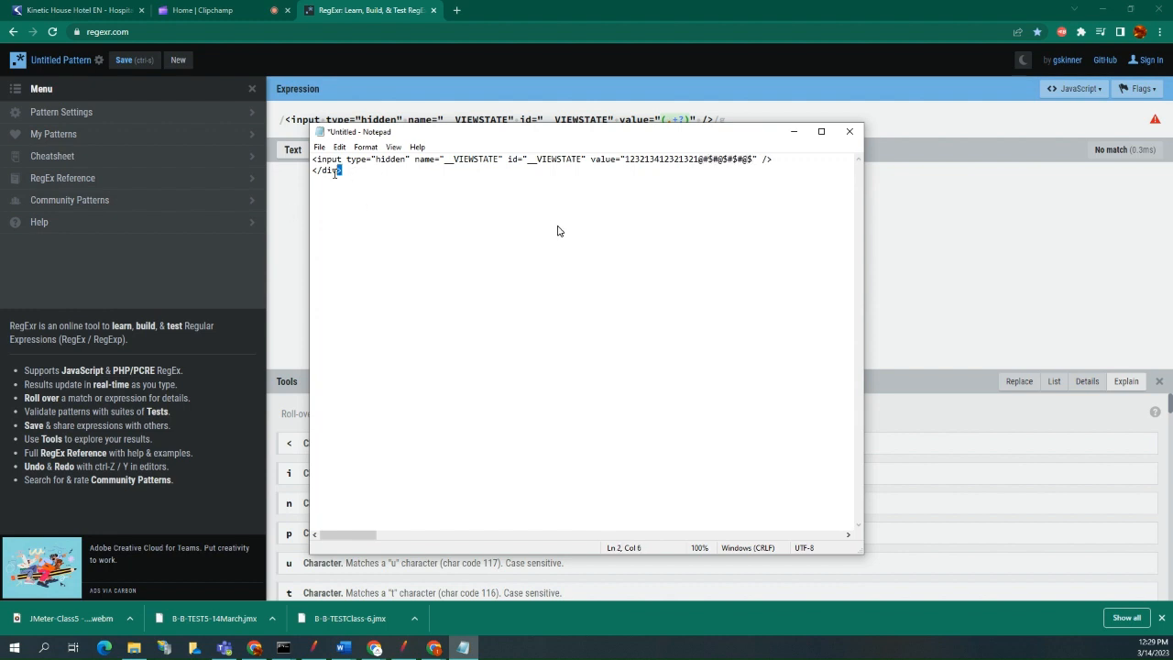
Copy all of the Notepad sample text and paste it as the test text in RegExr.
key("ctrl+a")
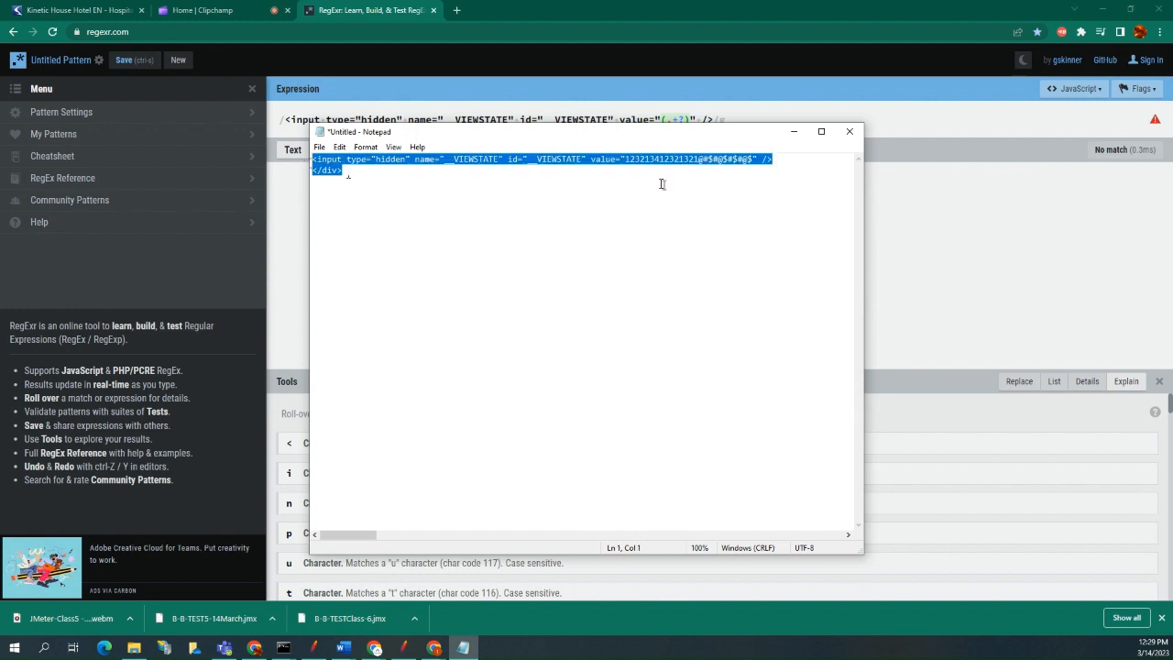
left_click(794, 131)
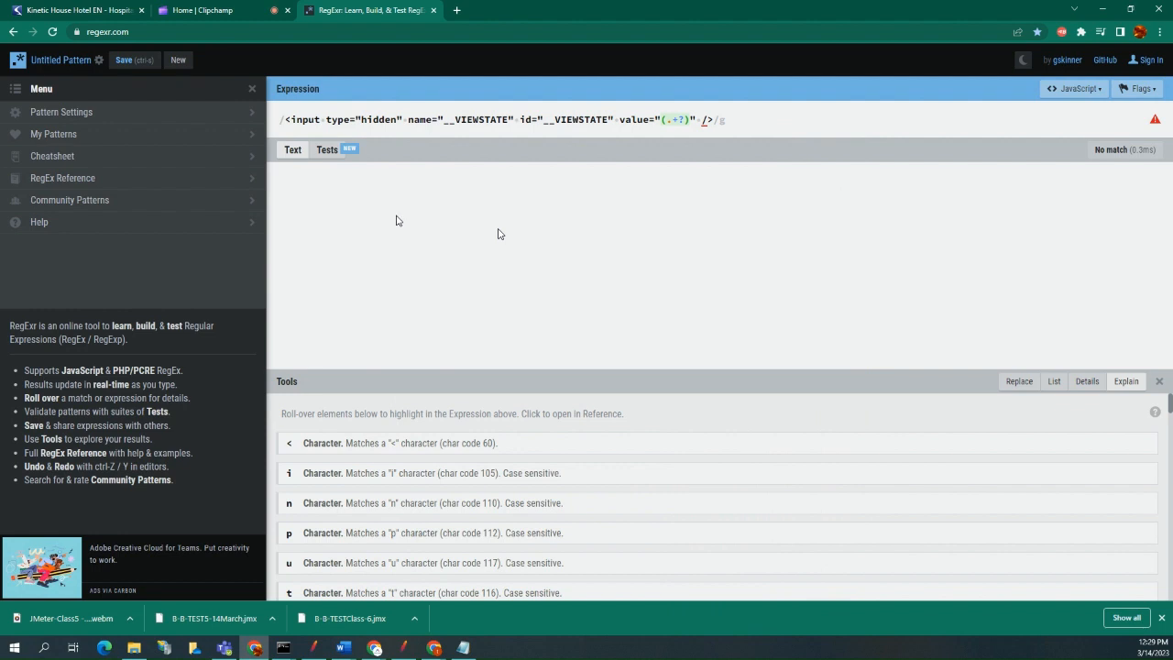
key("ctrl+v")
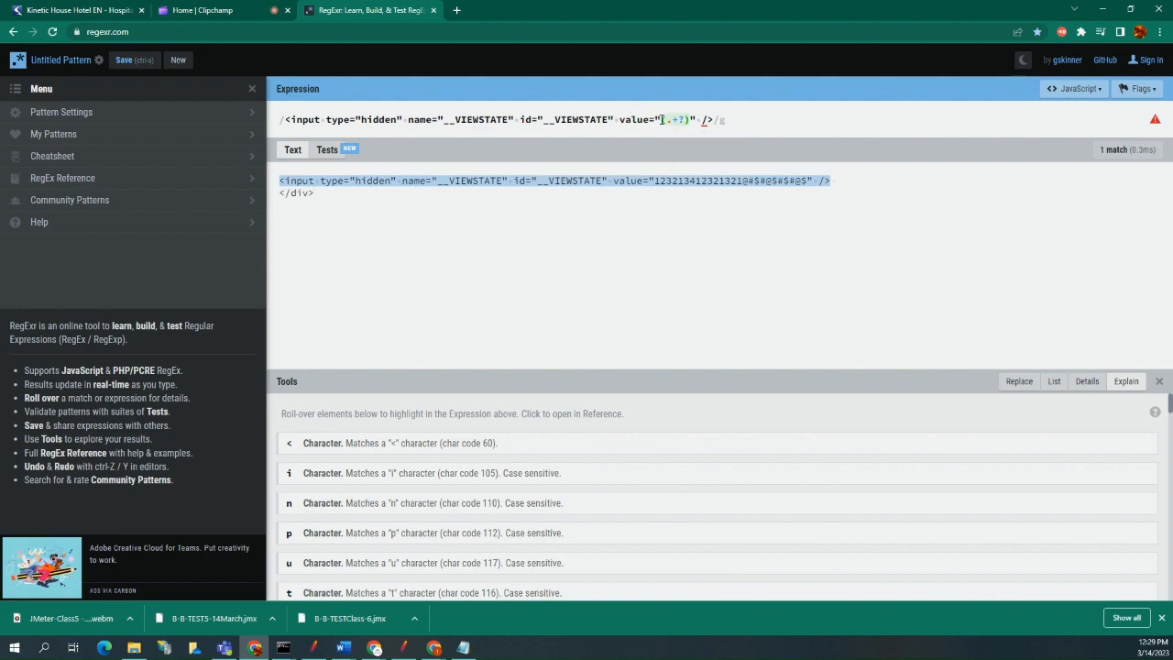
Test the expression without the opening parenthesis of its capture group, and restore the parenthesis.
left_click(662, 120)
key("BackSpace")
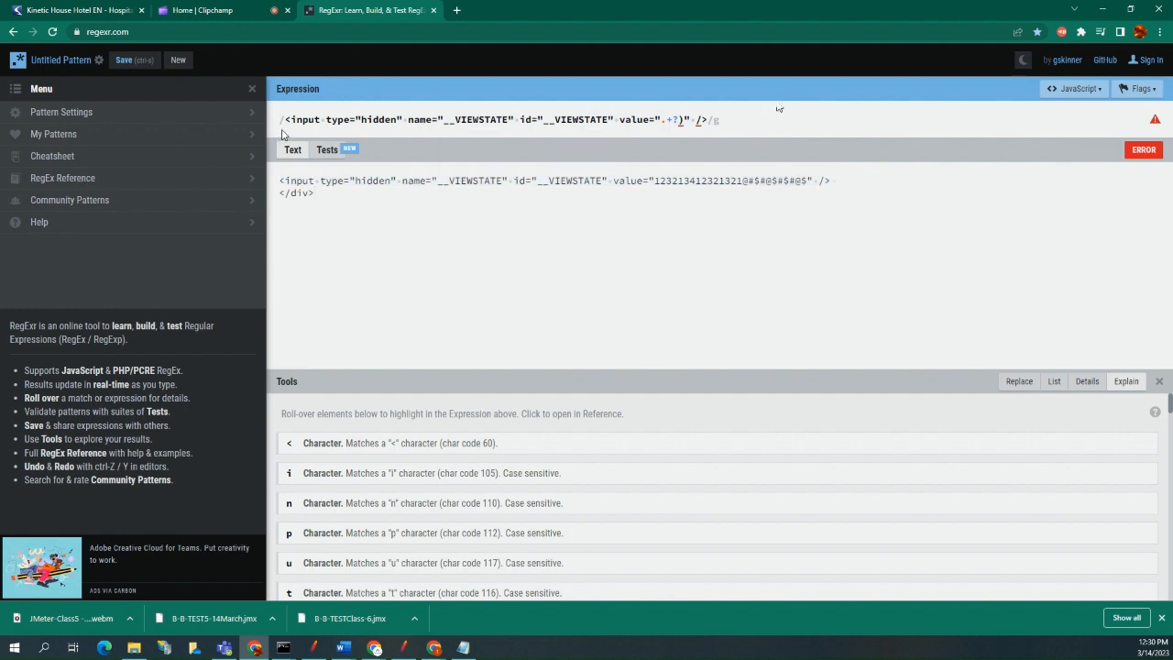
left_click_drag(279, 183, 312, 184)
key("ctrl+a")
left_click(532, 182)
type("(")
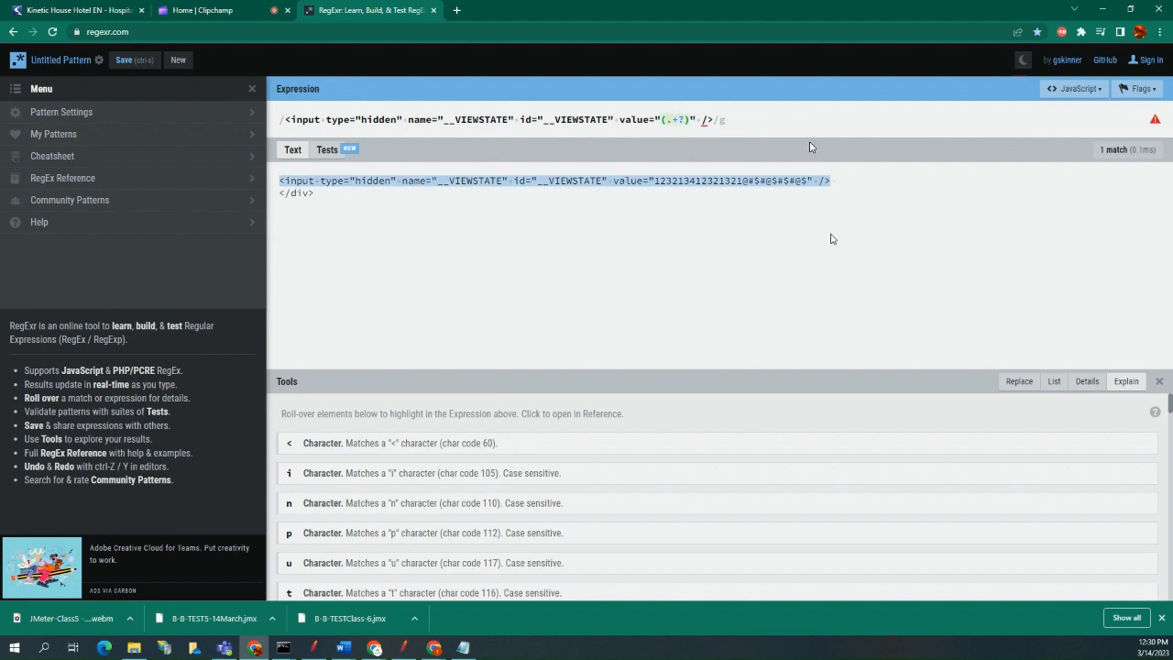
Inspect the match details of the sample line and replace its value with a short plain-text phrase containing spaces.
mouse_move(713, 188)
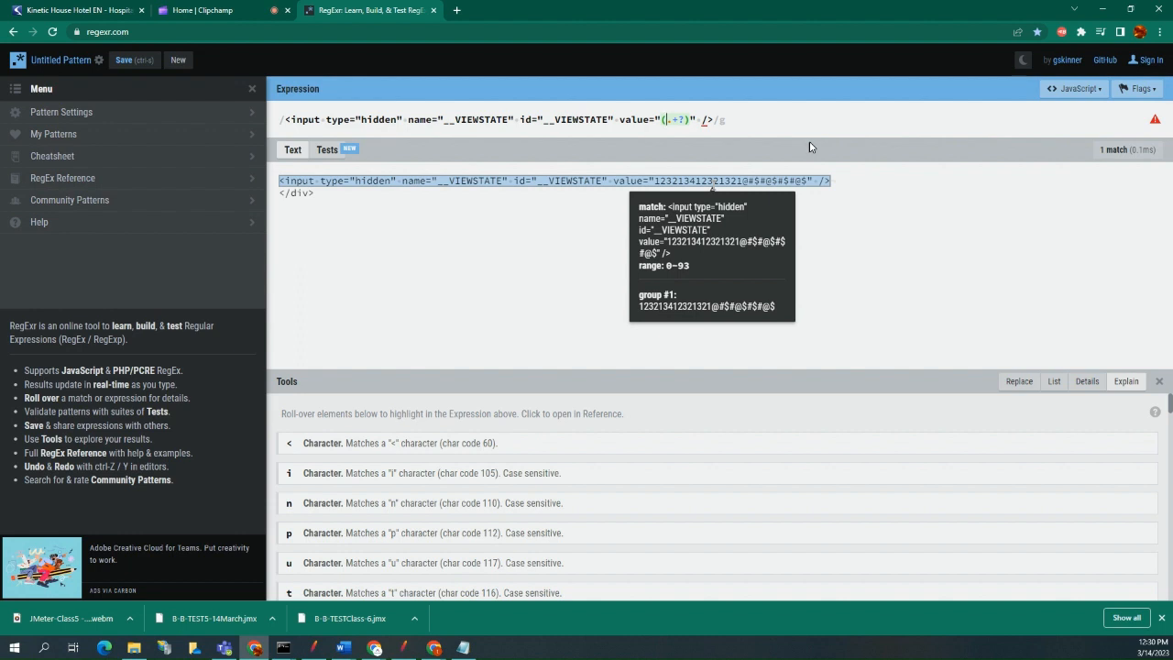
mouse_move(1109, 154)
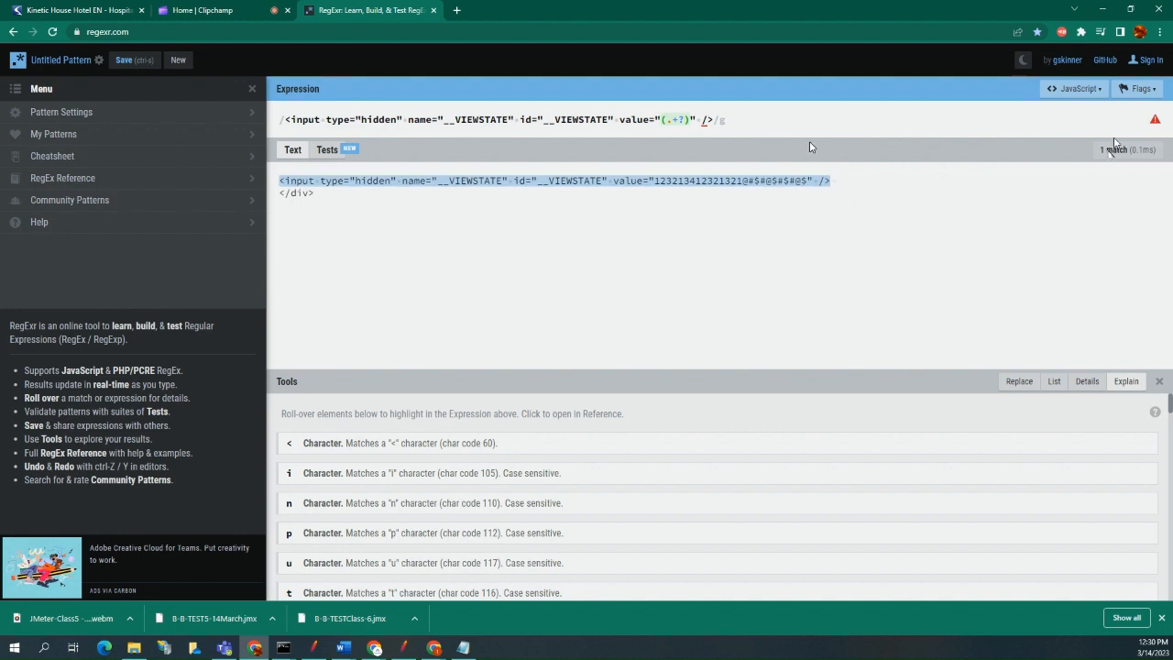
mouse_move(760, 183)
left_click_drag(808, 180, 654, 180)
type("this is ")
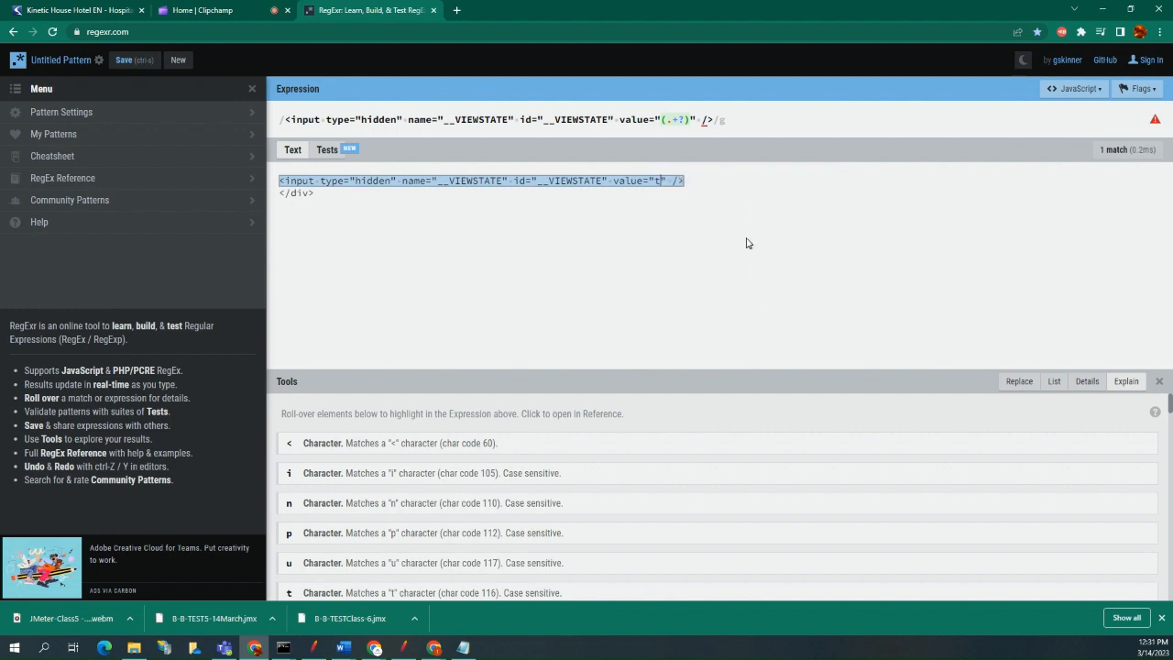
type("faraz test")
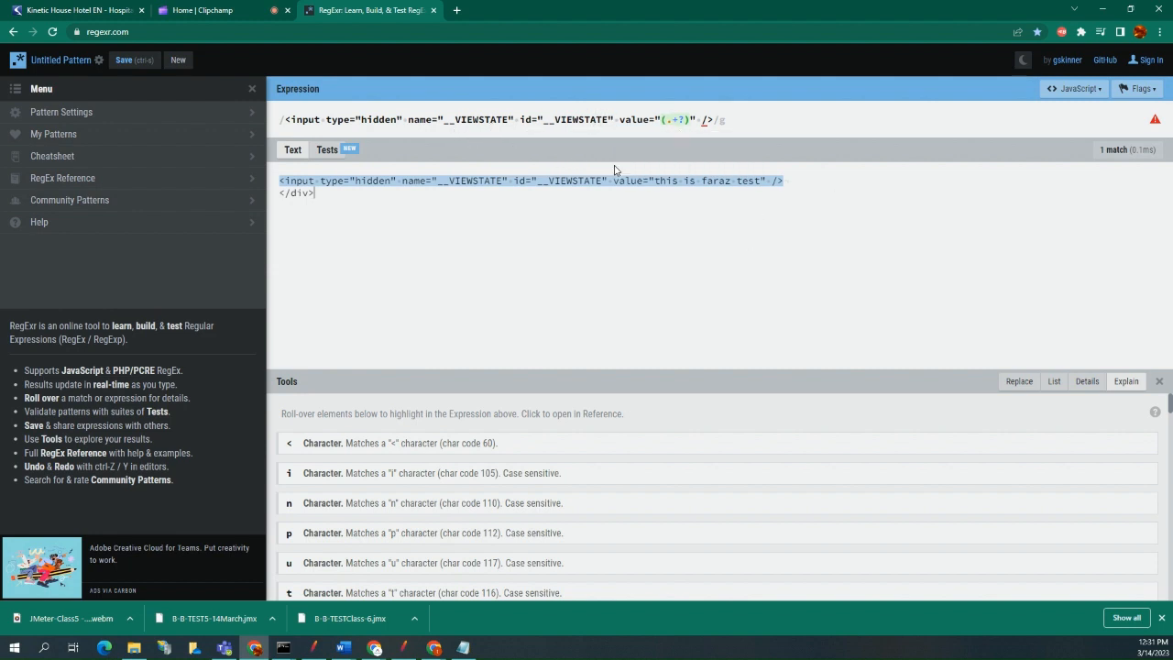
Test the expression with the letter i removed from its id attribute, and restore the letter.
mouse_move(626, 180)
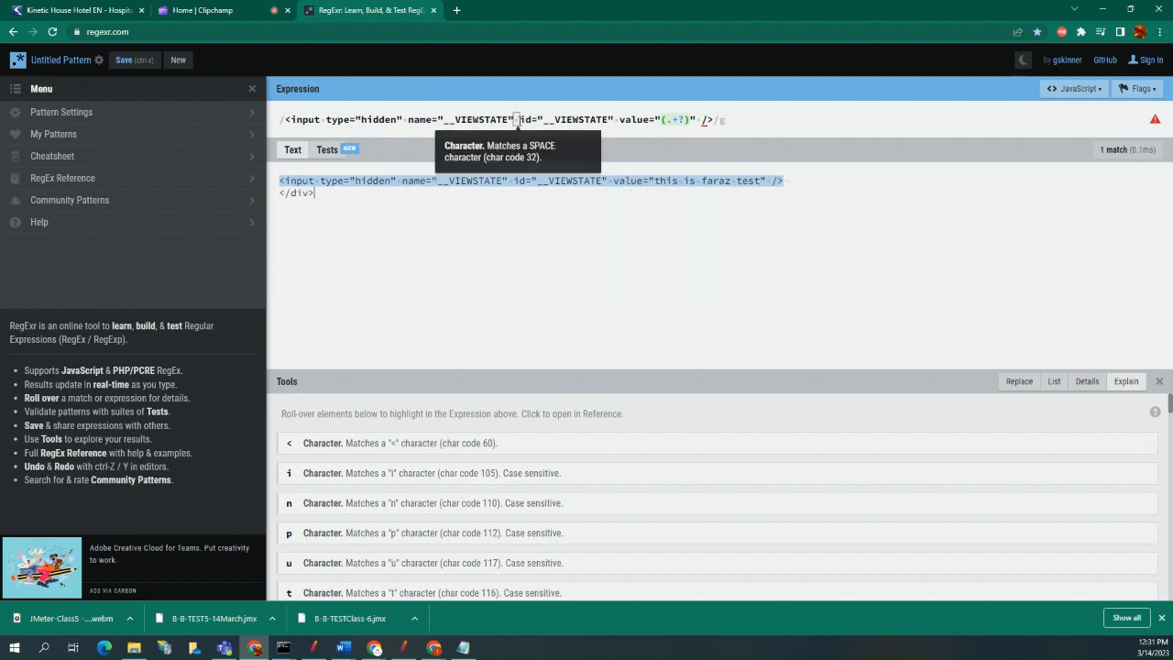
left_click(522, 119)
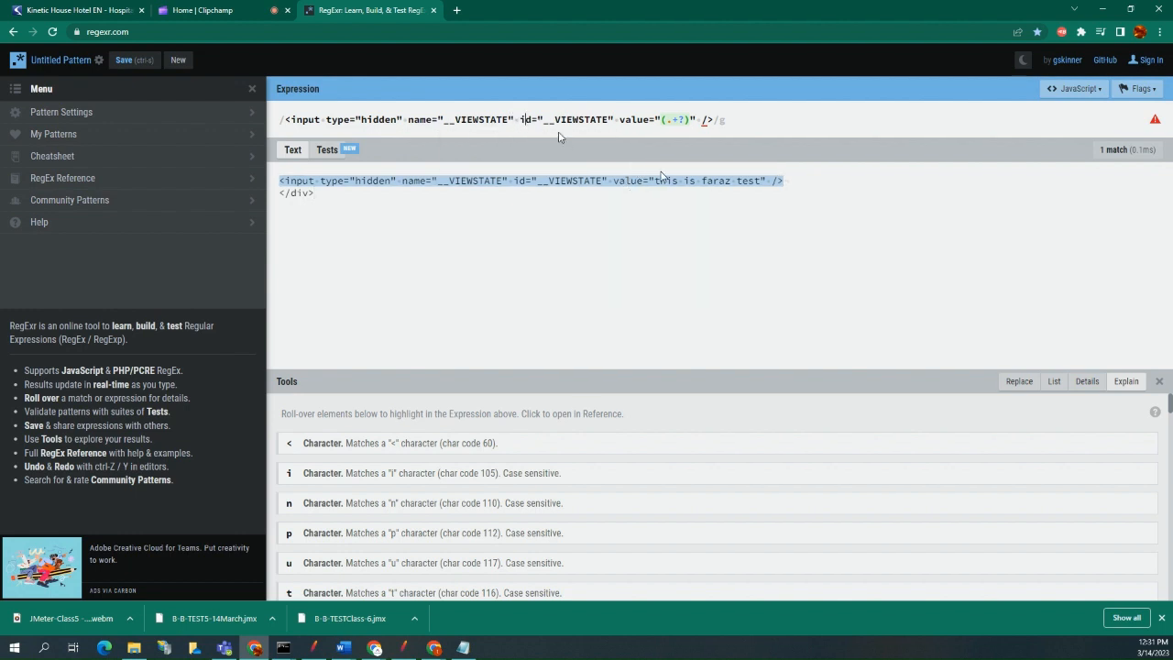
key("BackSpace")
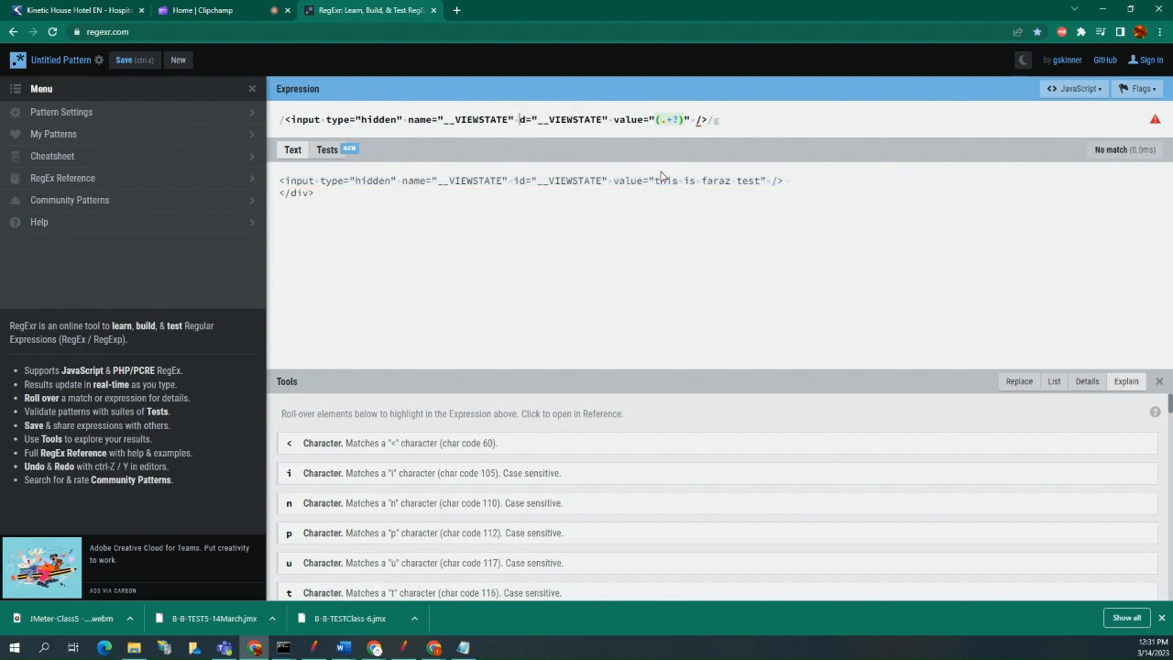
left_click(642, 228)
left_click(520, 120)
type("i")
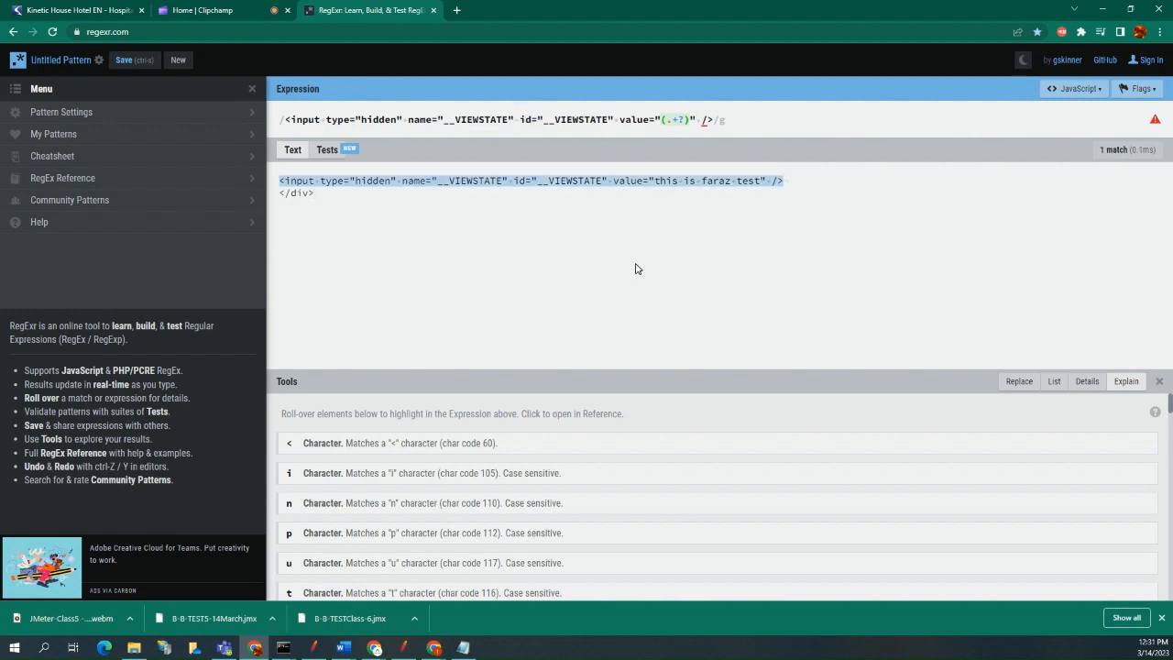
mouse_move(433, 177)
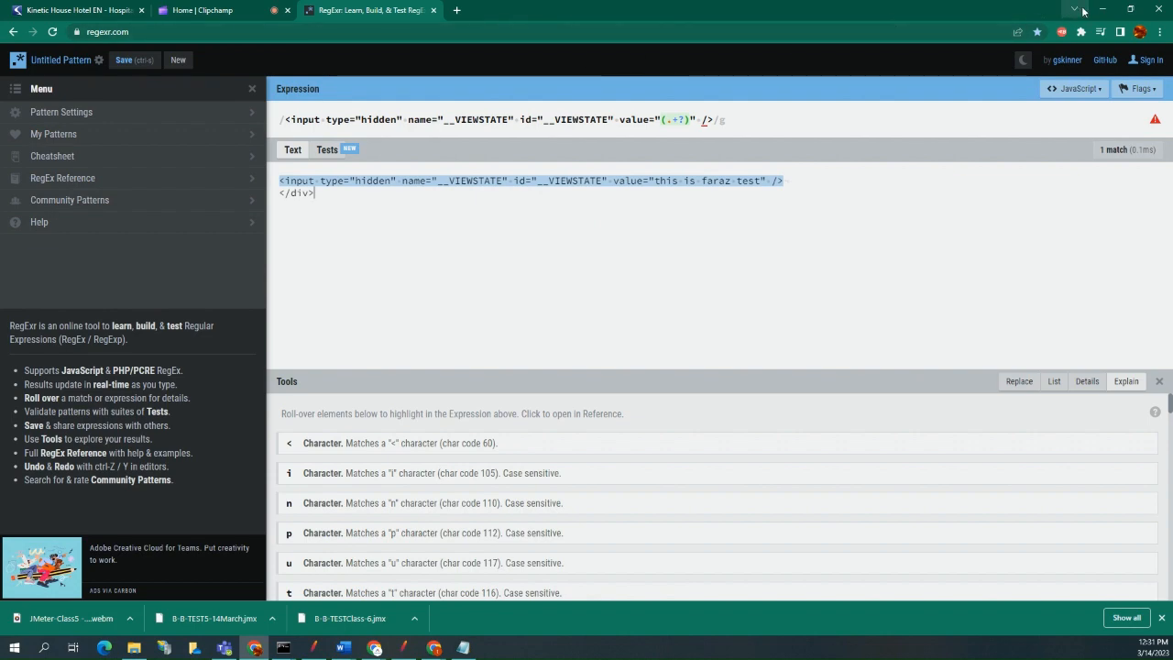
Switch back to JMeter and set the Regular Expression Extractor's template to $1$.
left_click_drag(1027, 13, 2, 119)
key("alt+Tab")
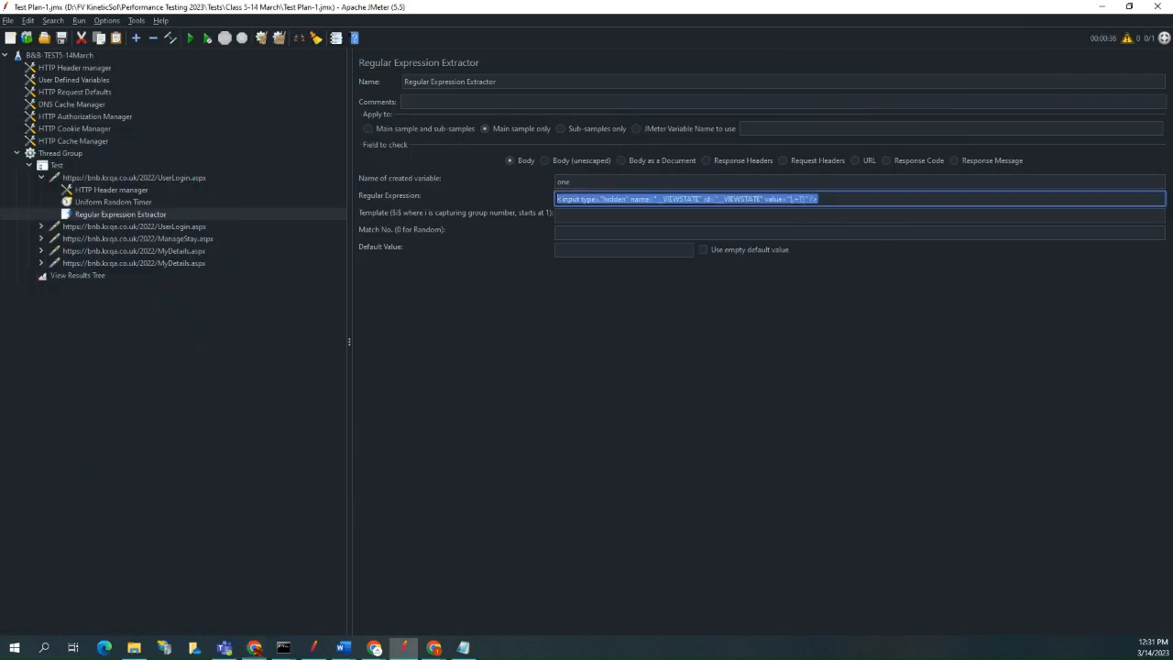
left_click(839, 202)
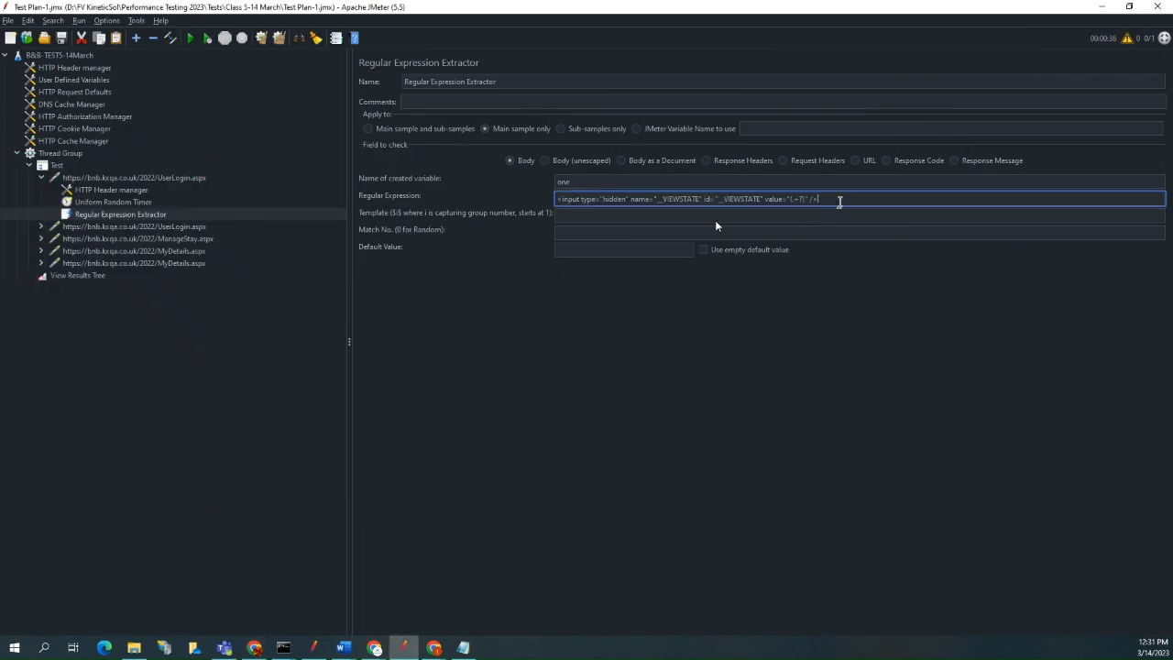
left_click(638, 218)
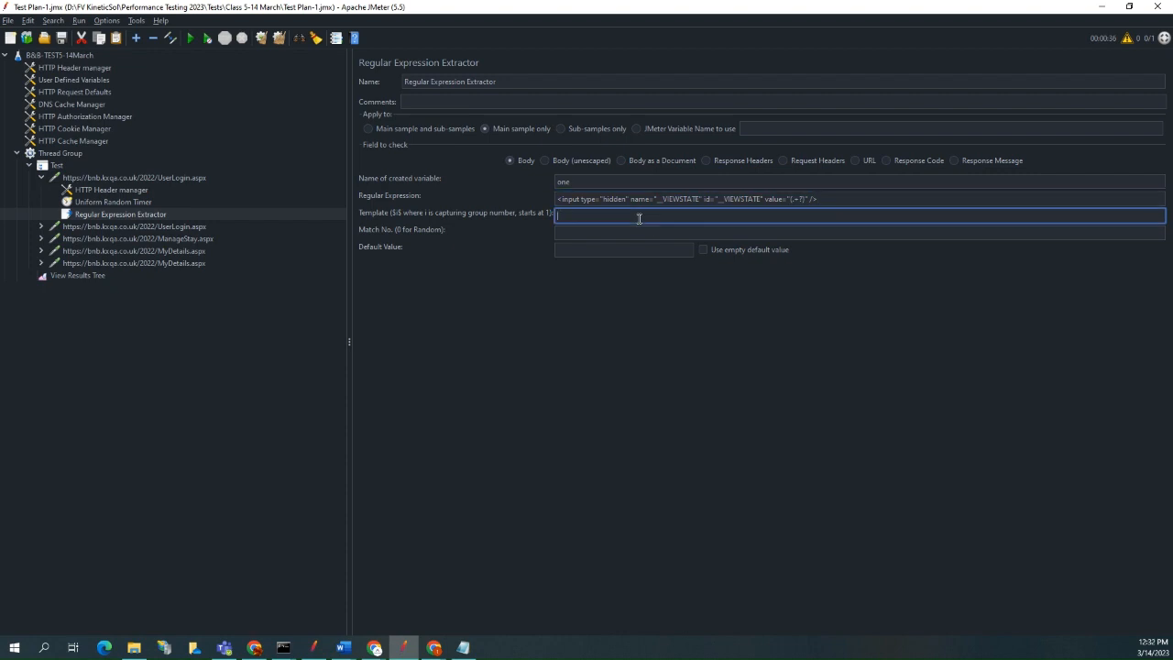
type("$1$")
Rename the extractor as Regular Expression Extractor-VIEWSTATE.
double_click(686, 199)
key("ctrl+c")
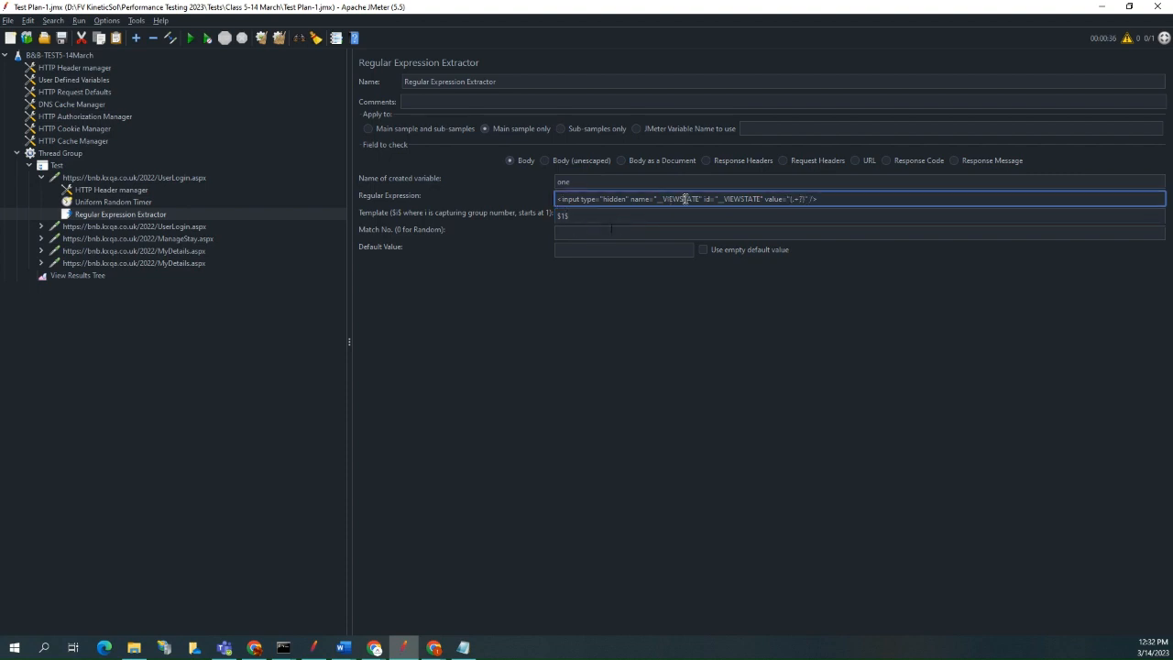
left_click(510, 82)
type("-")
key("ctrl+v")
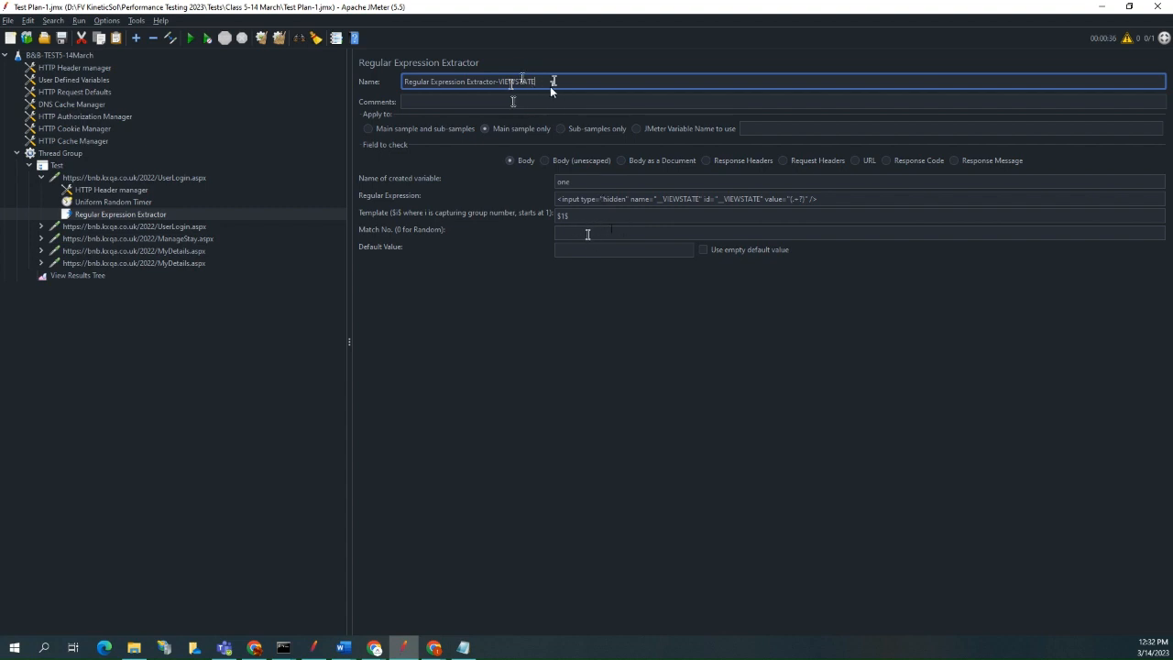
Set the extractor's match number to 1 and its default value to notfound, and save the test plan.
left_click(588, 233)
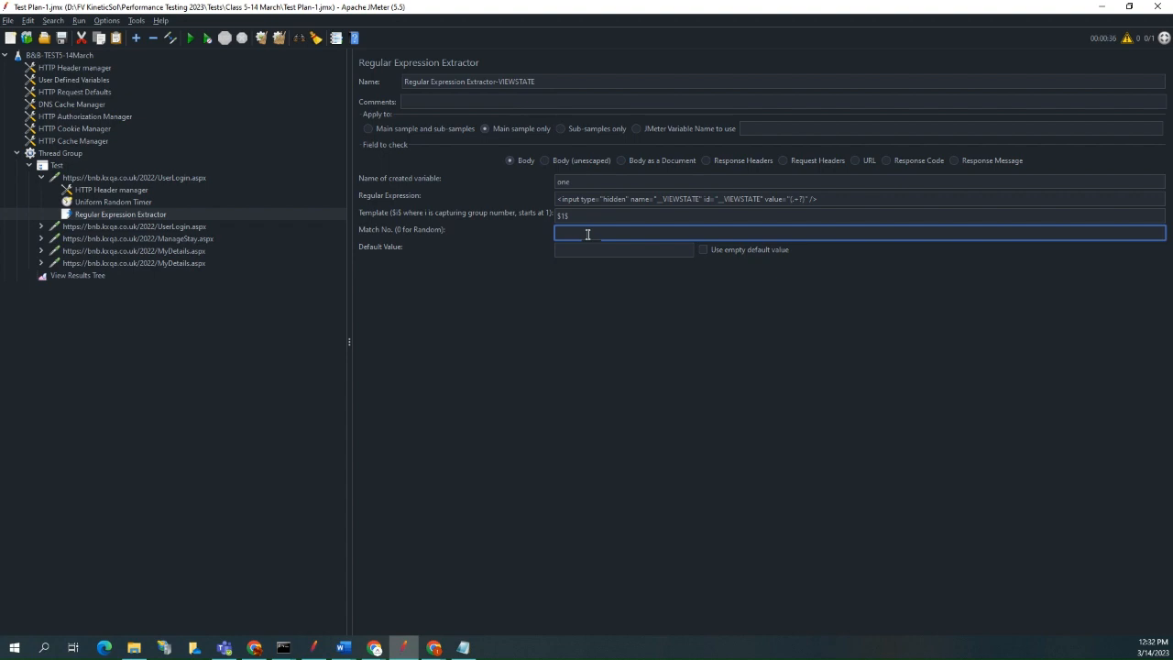
type("1")
left_click(584, 247)
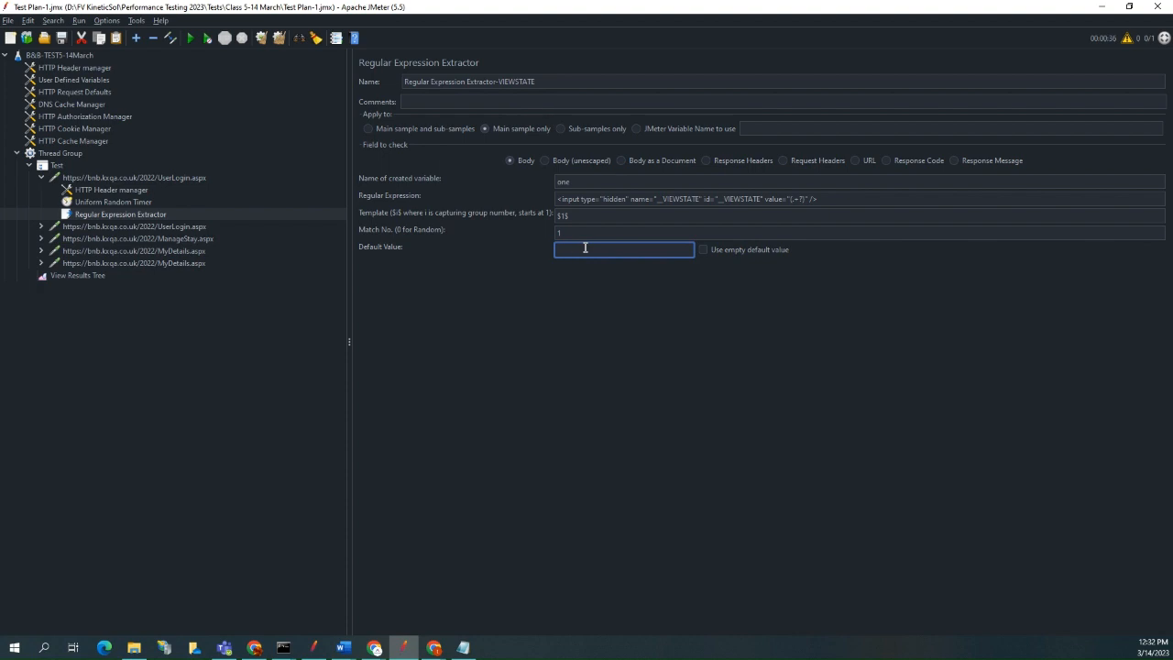
type("notfound")
left_click(63, 39)
Copy the VIEWSTATE extractor and paste the copy under the first UserLogin.aspx request.
left_click(177, 229)
left_click(178, 216)
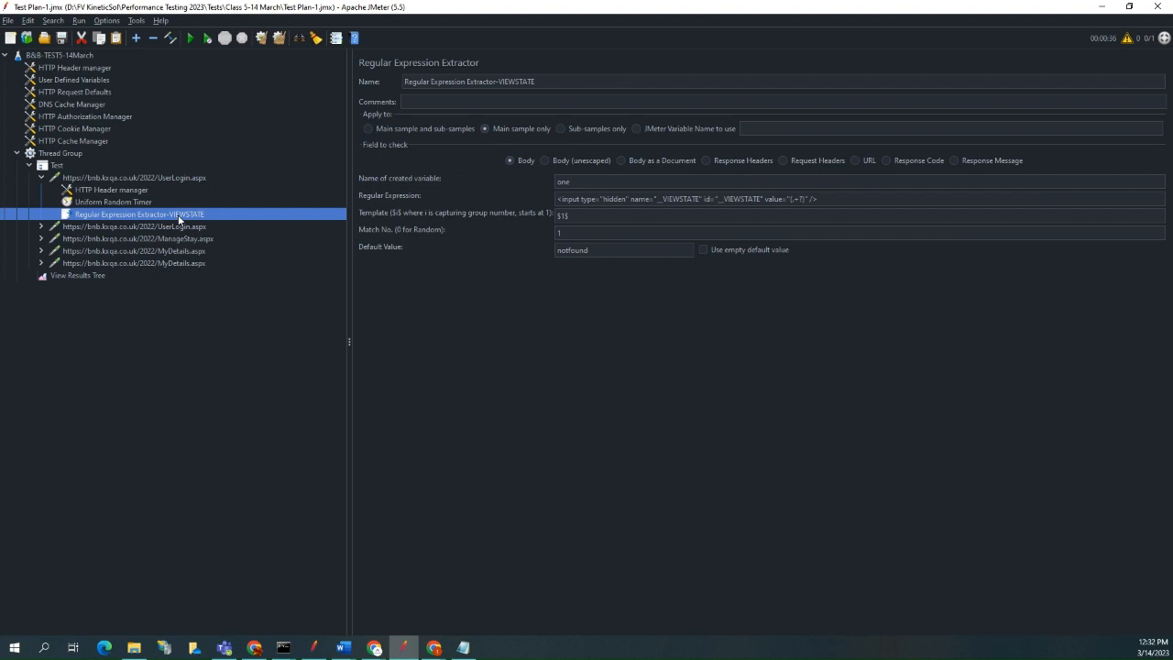
right_click(179, 218)
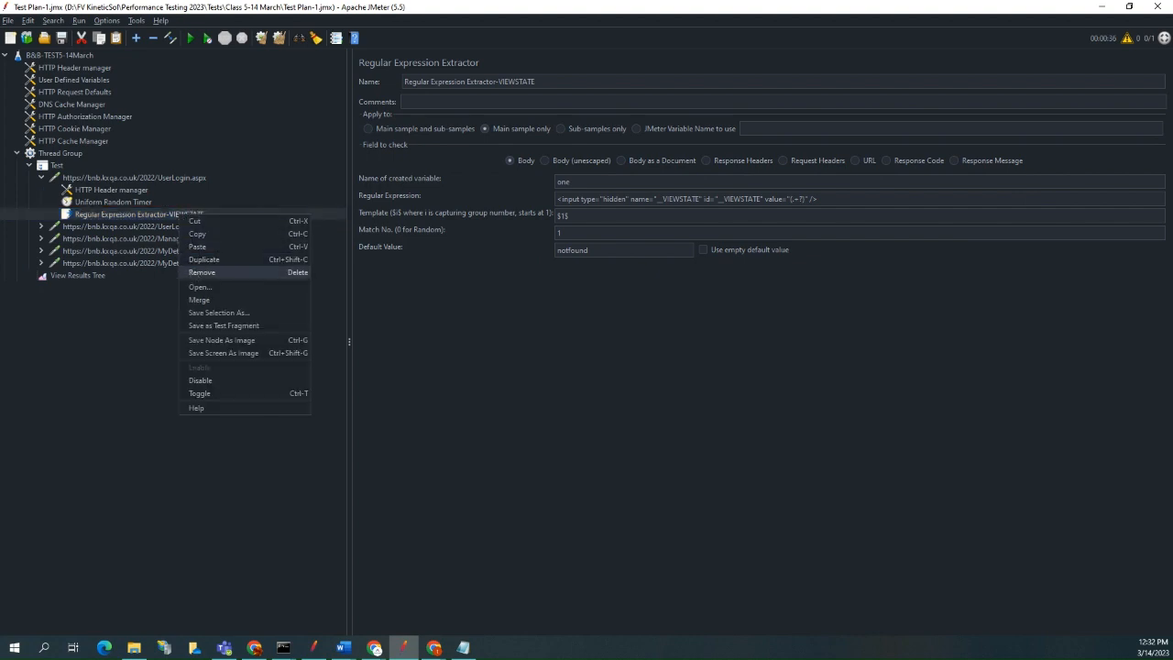
left_click(181, 218)
left_click(82, 180)
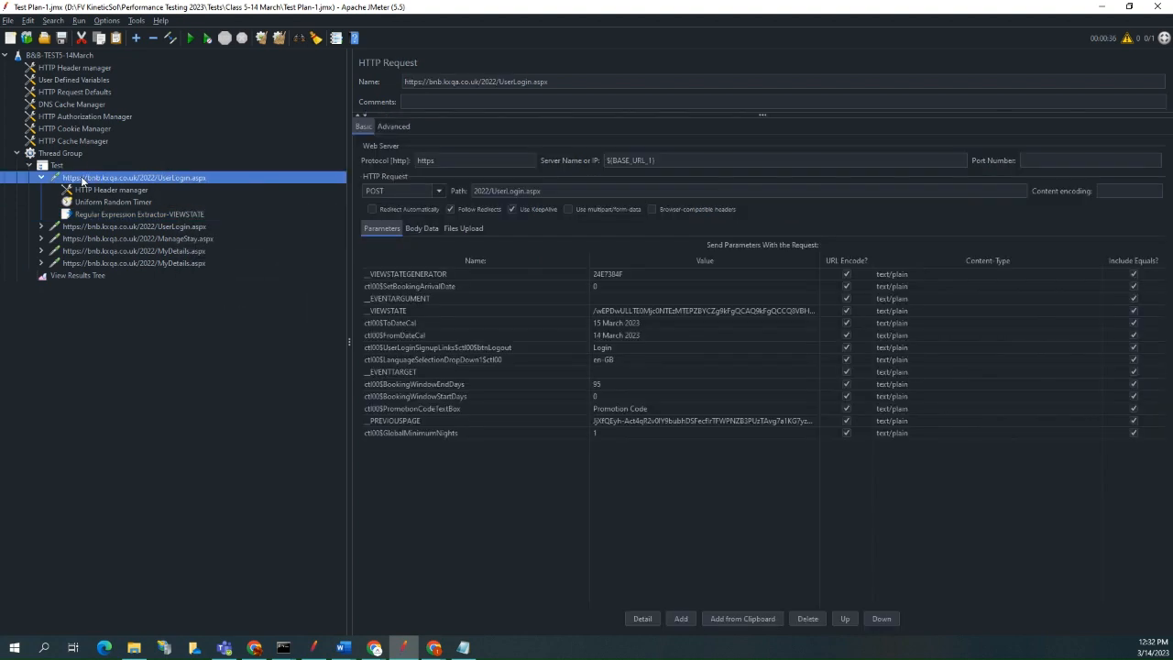
right_click(81, 180)
left_click(110, 236)
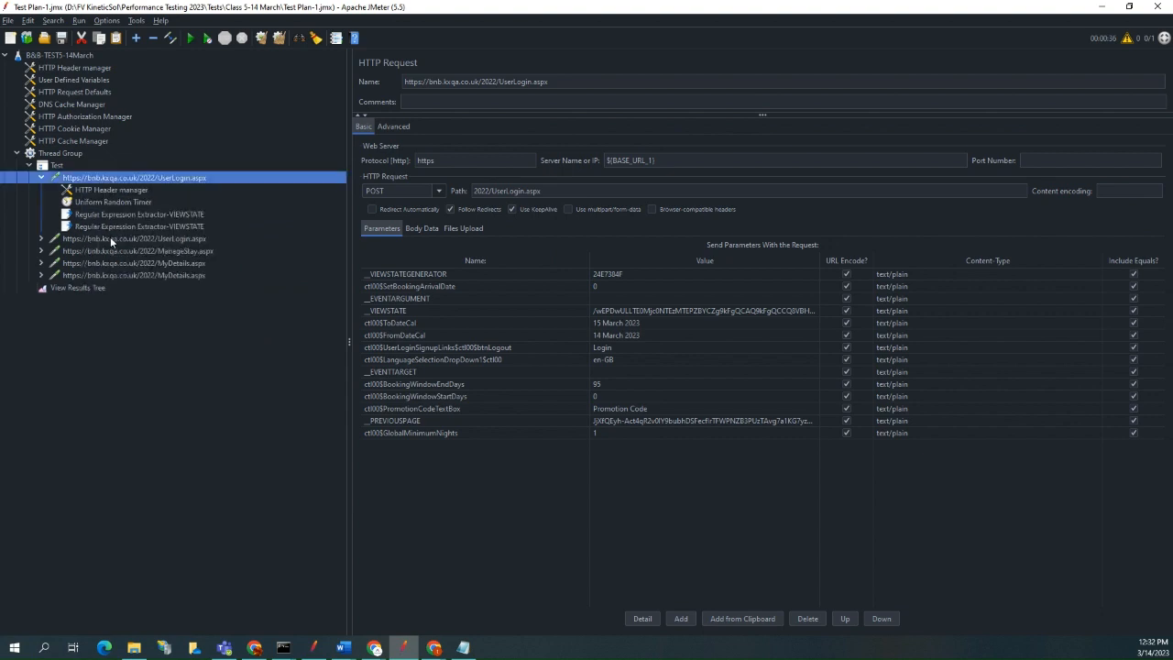
Replace the copied extractor's regular expression with <input type="hidden" name="__EVENTVALIDATION" id="__EVENTVALIDATION" value="(.+?)" /> from the other JMeter window.
left_click(185, 227)
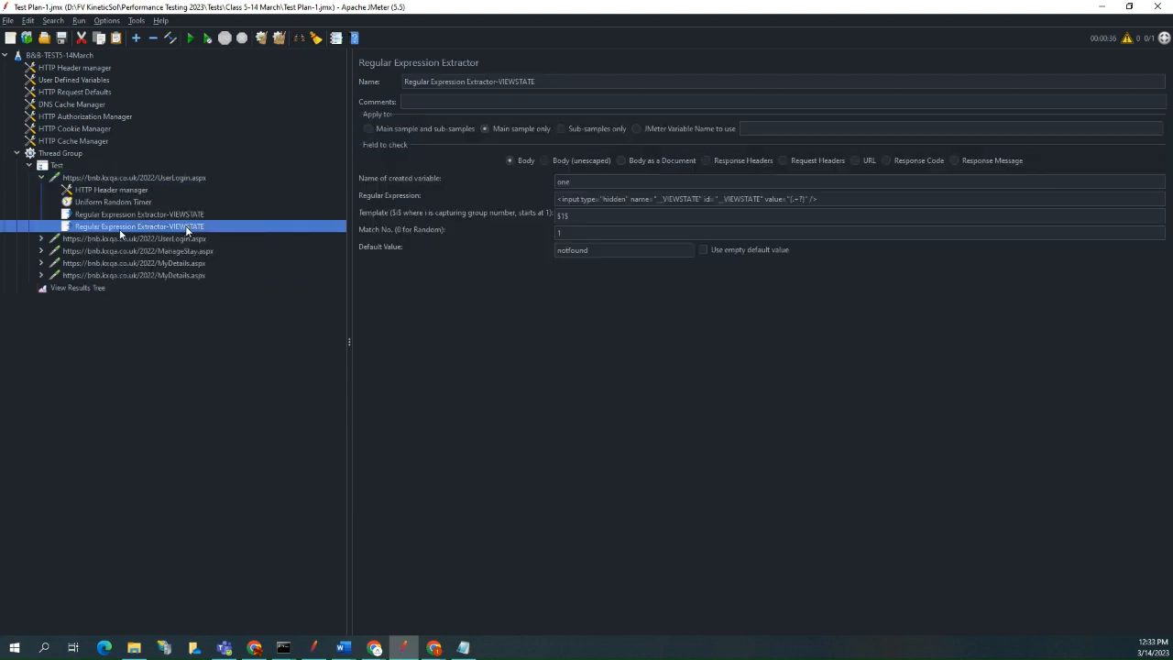
key("alt+Tab")
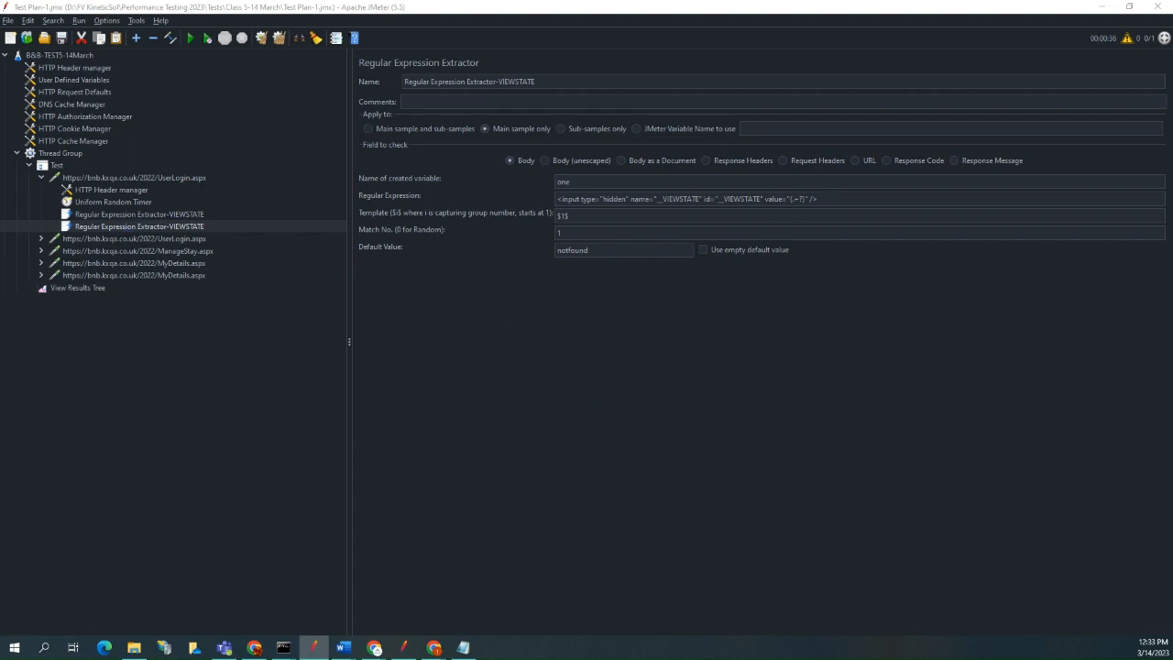
left_click(833, 199)
left_click_drag(834, 199, 541, 193)
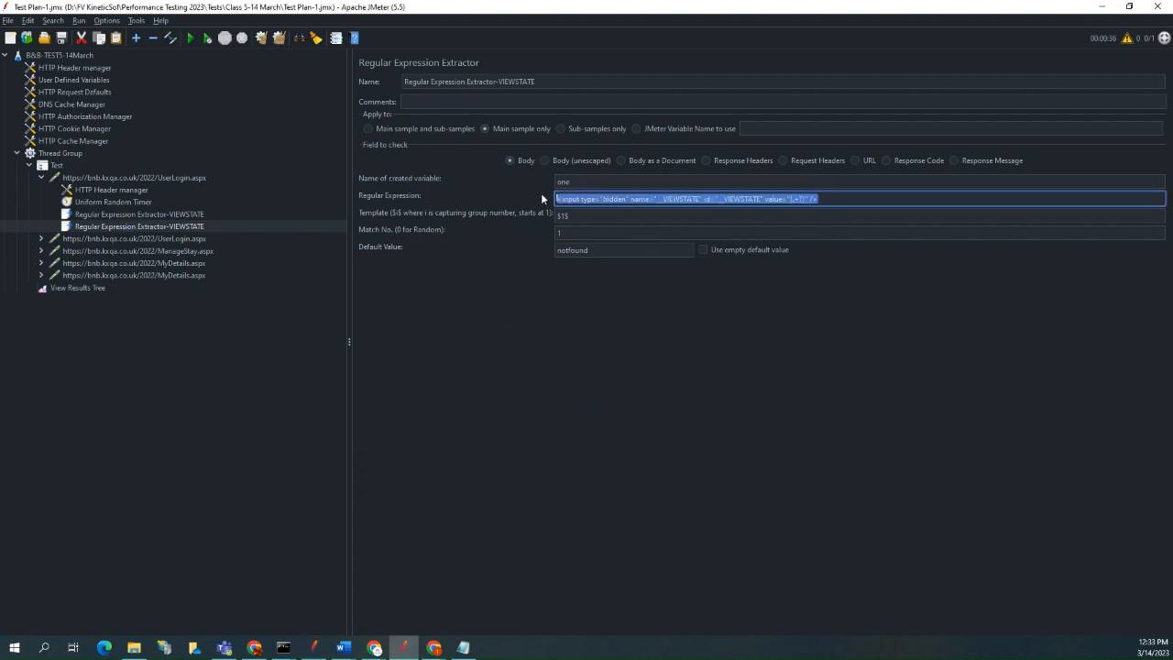
type("<input type=\"hidden\" name=\"__EVENTVALIDATION\" id=\"__EVENTVALIDATION\" value=\"(.+?)\" />")
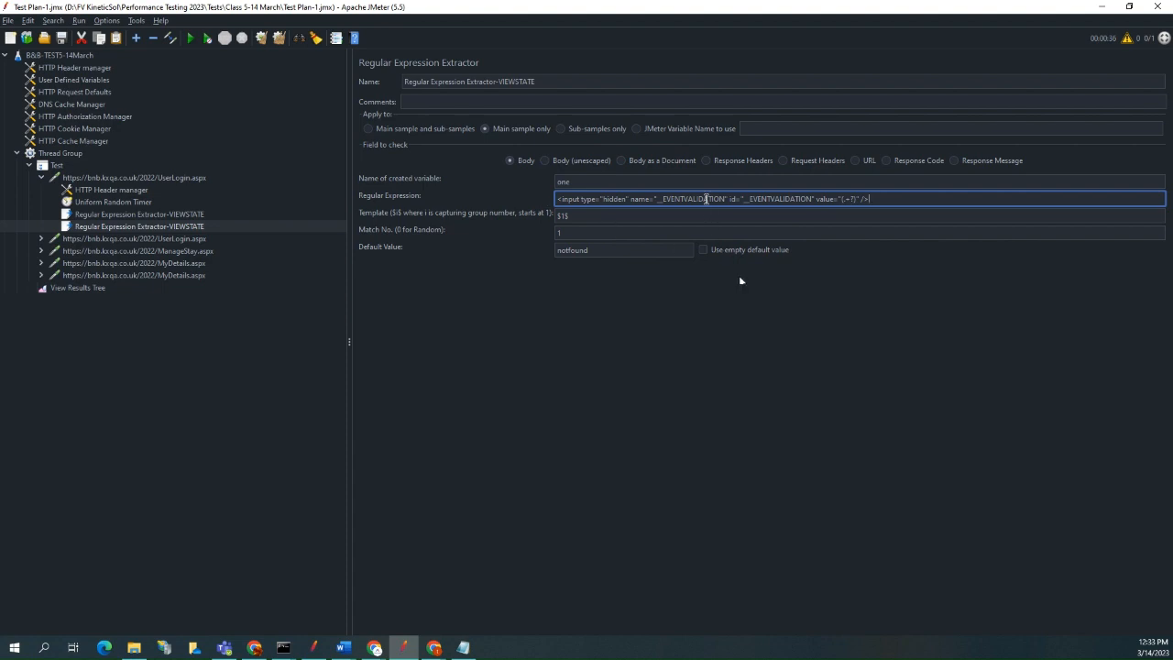
Rename the copied extractor as Regular Expression for EVENTVALIDATION.
double_click(705, 199)
key("ctrl+c")
left_click_drag(467, 82, 531, 81)
key("ctrl+v")
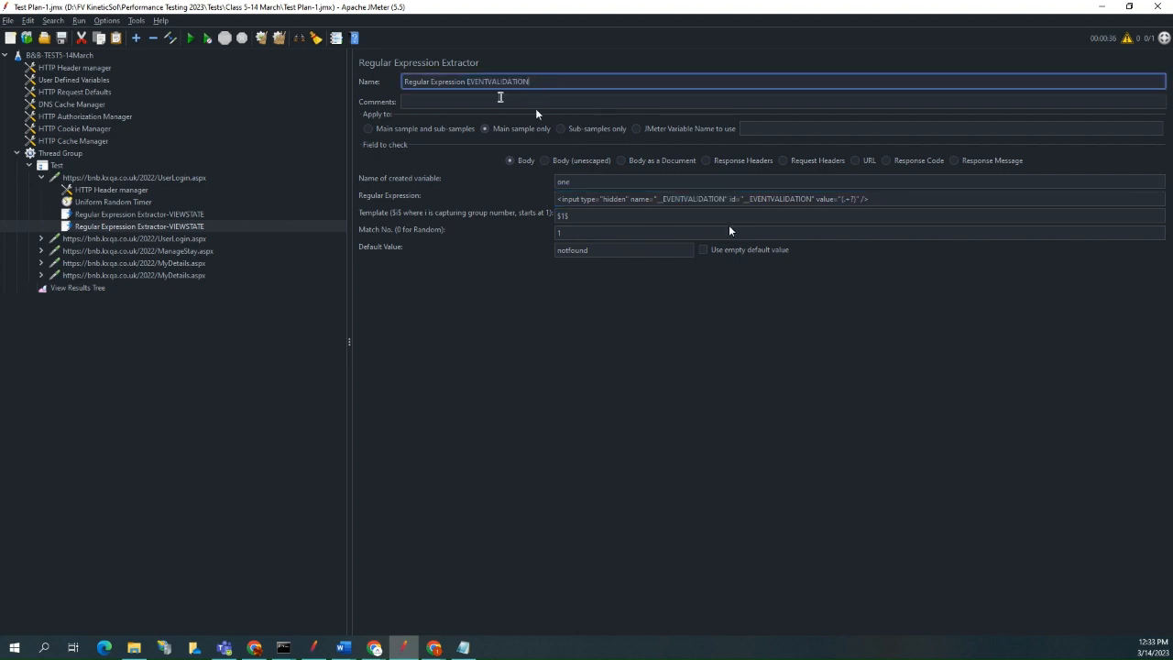
key("ctrl+BackSpace")
type("for")
key("ctrl+v")
Set the EVENTVALIDATION extractor's created variable name to two and save the test plan.
left_click(586, 232)
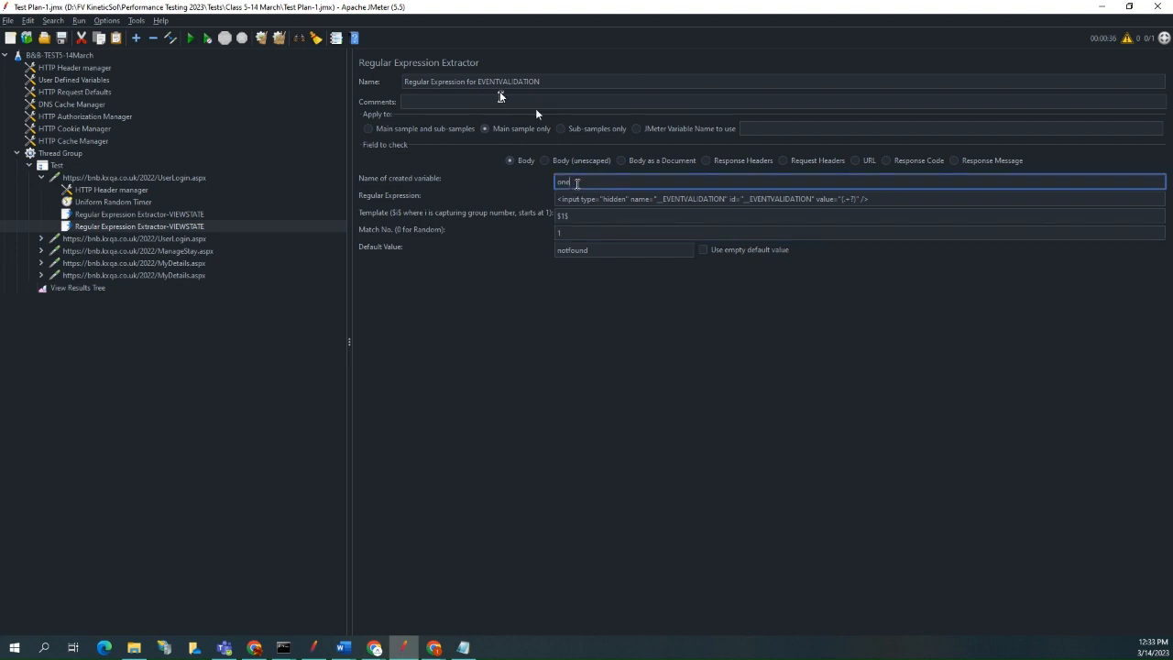
double_click(577, 182)
type("two")
left_click(914, 199)
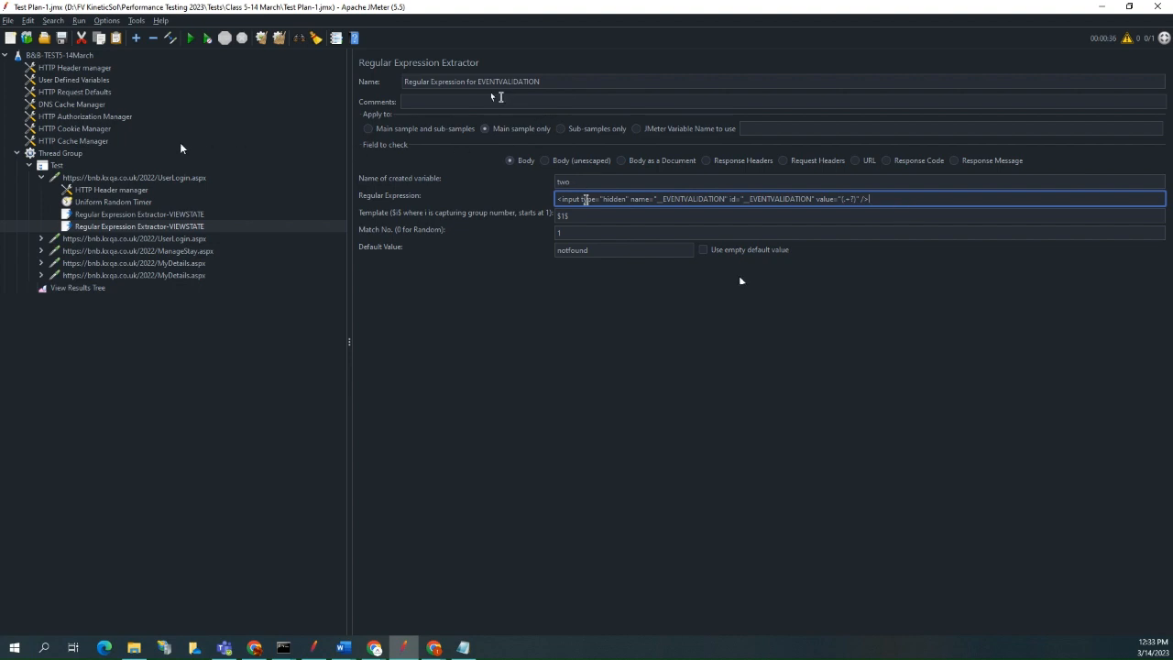
left_click(61, 39)
Copy the EVENTVALIDATION extractor, paste it under the first UserLogin.aspx request and select the pasted copy.
right_click(200, 228)
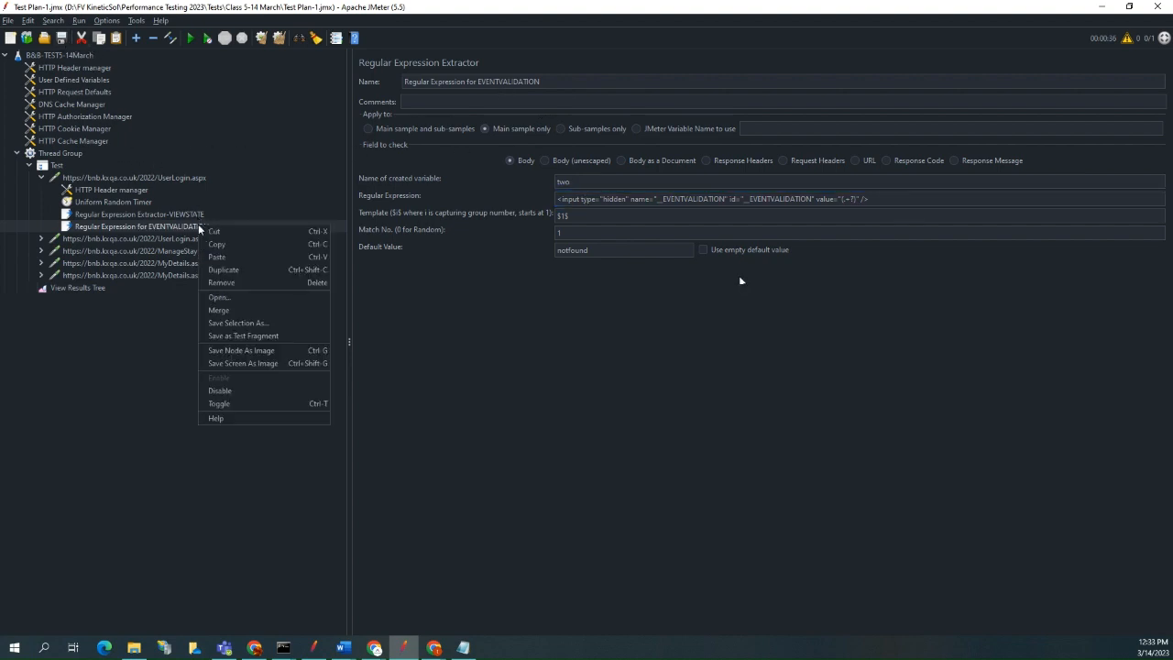
left_click(220, 245)
left_click(122, 179)
right_click(122, 179)
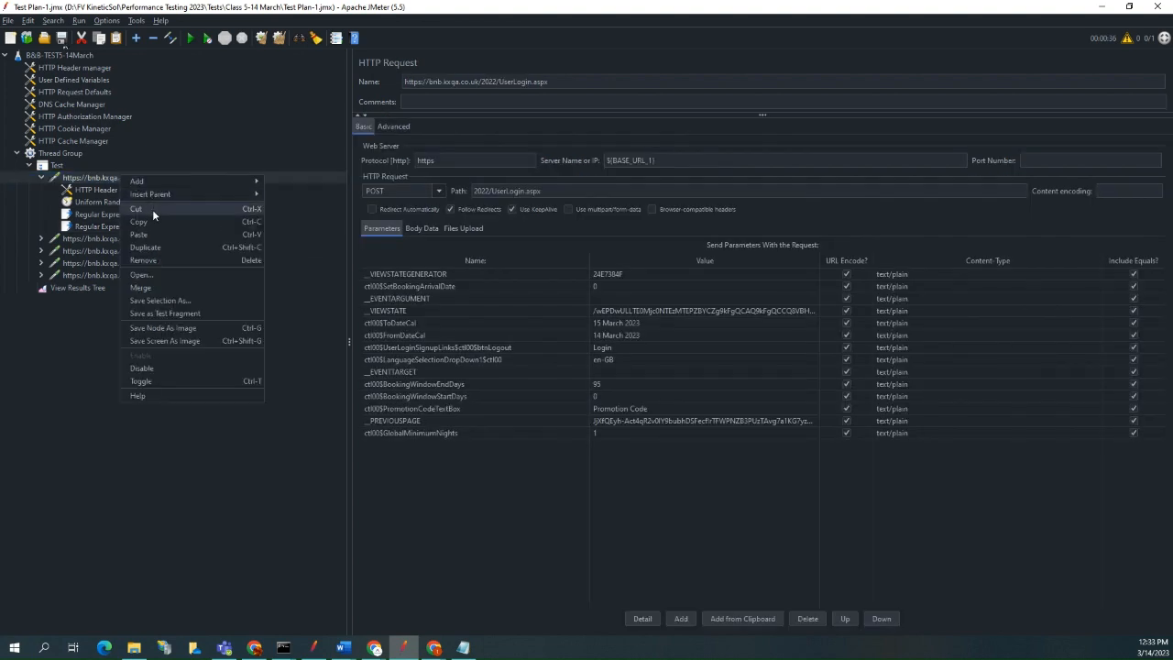
left_click(158, 230)
left_click(184, 240)
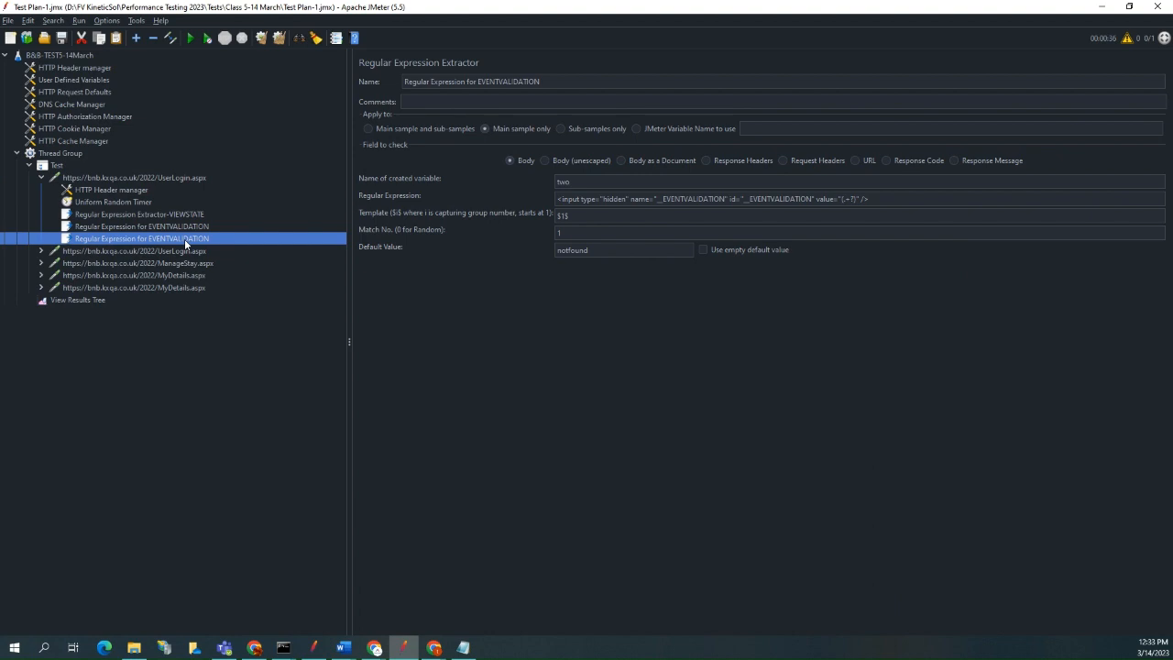
Set the copy's regular expression to <input type="hidden" name="__VIEWSTATEGENERATOR" id="__VIEWSTATEGENERATOR" value="(.+?)" /> from the other JMeter window and its created variable name to three.
key("alt+Tab")
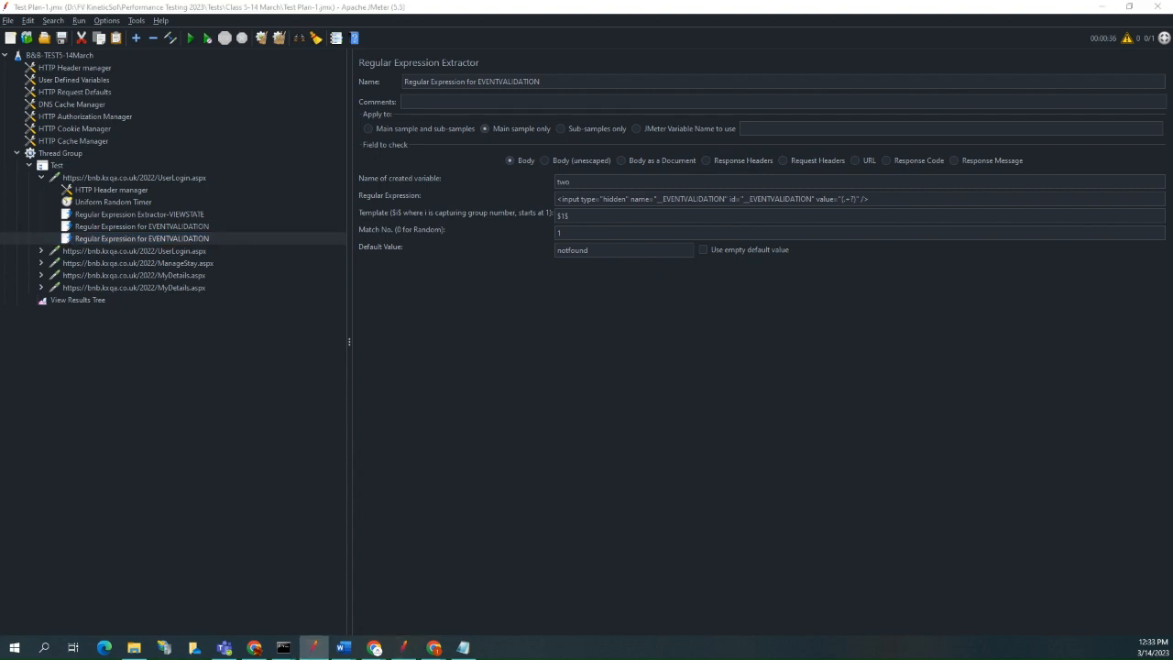
left_click(871, 199)
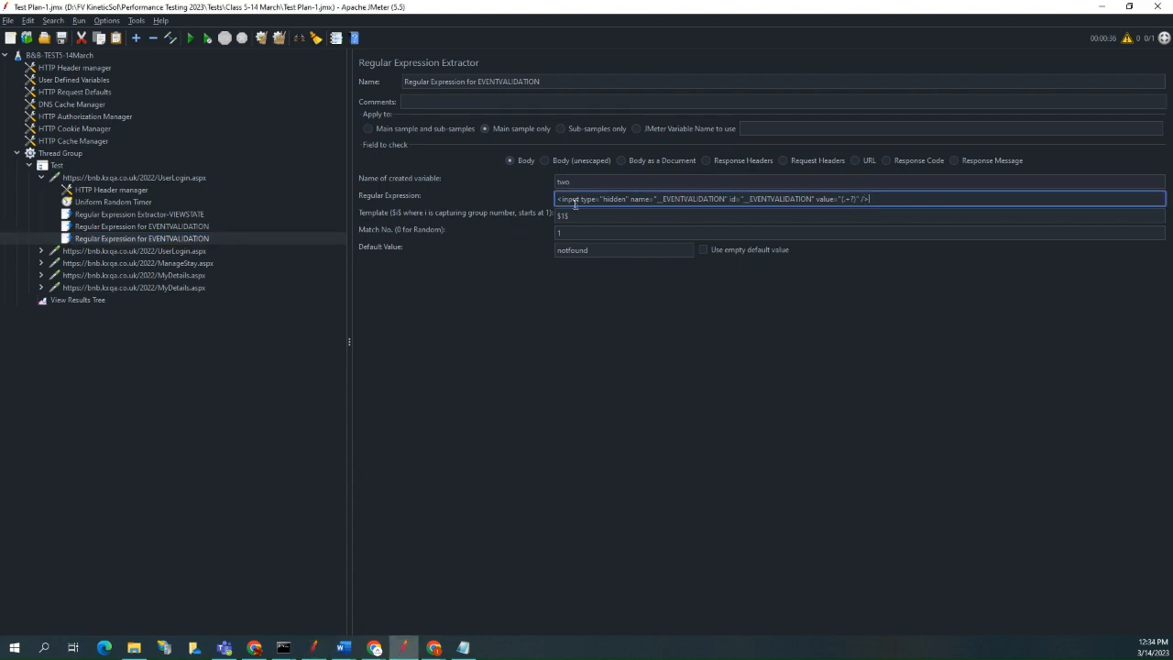
key("ctrl+a")
key("ctrl+v")
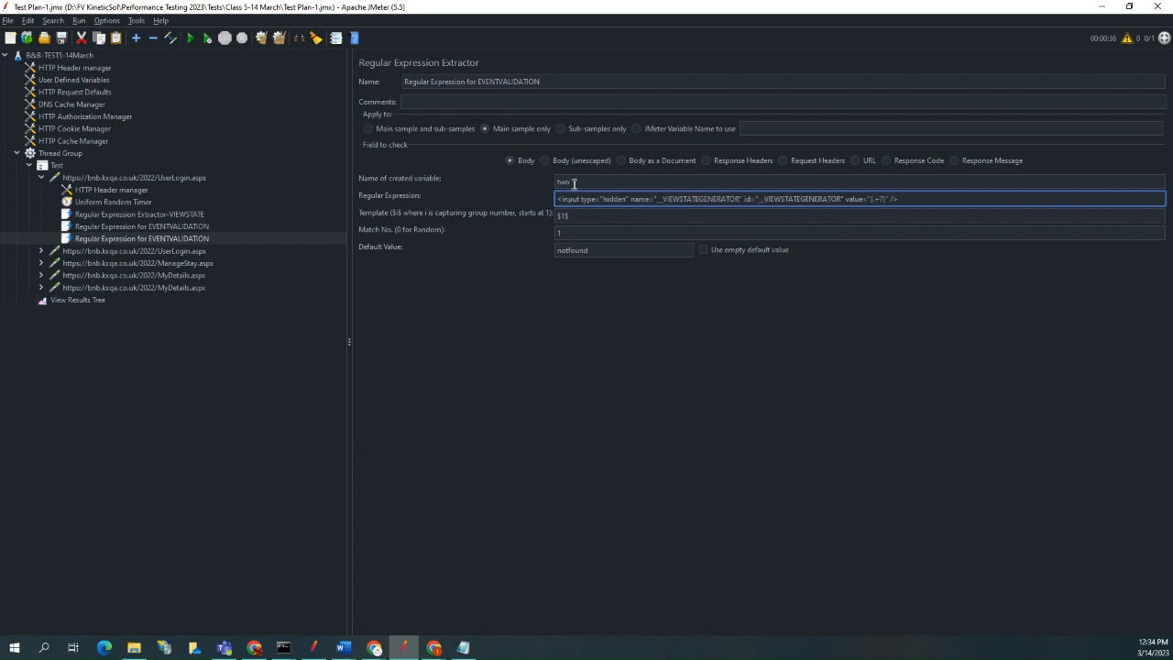
double_click(573, 182)
type("three")
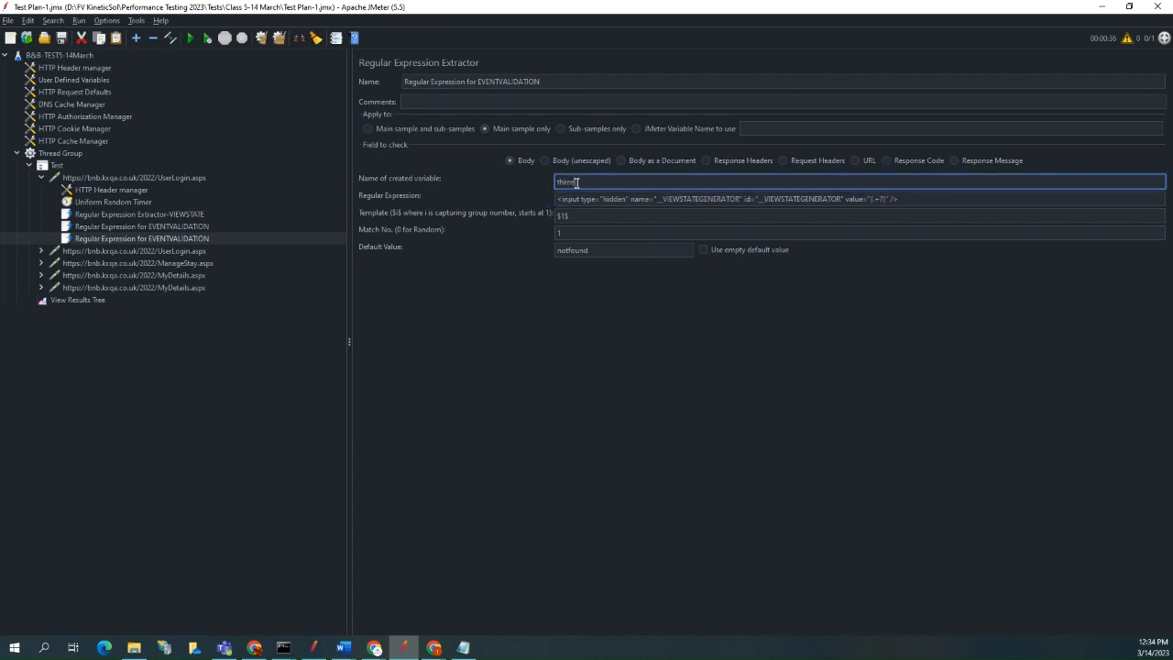
Rename the copied extractor as Regular Expression for VIEWSTATEGENERATOR, reusing the field name from its regular expression.
double_click(804, 199)
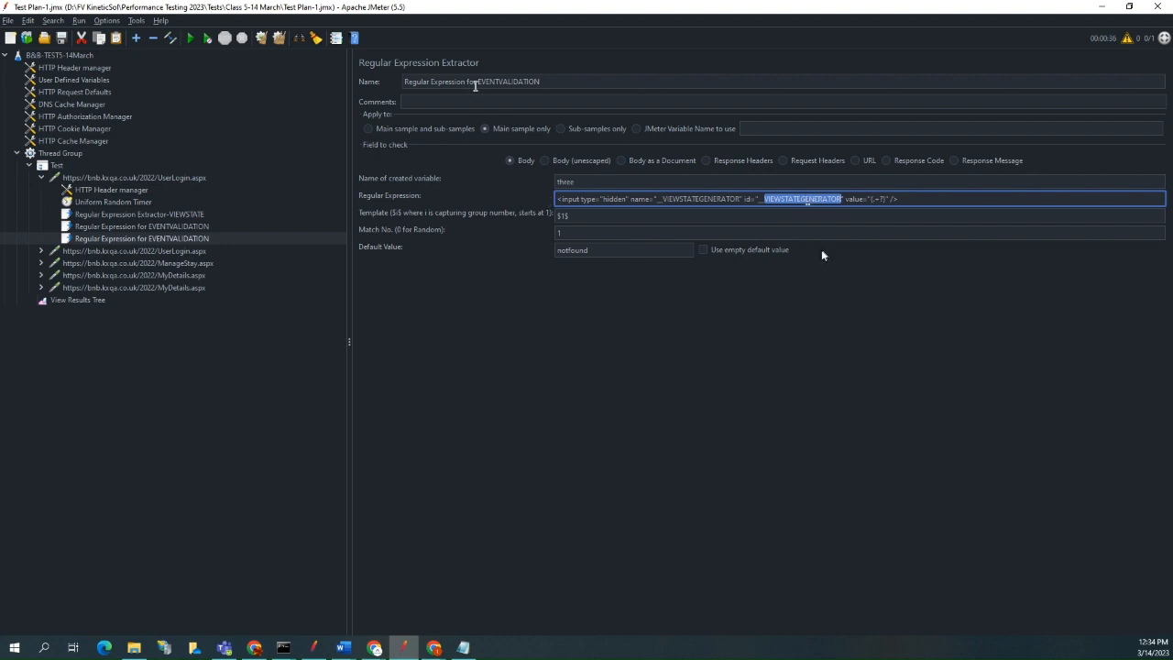
double_click(502, 81)
key("ctrl+v")
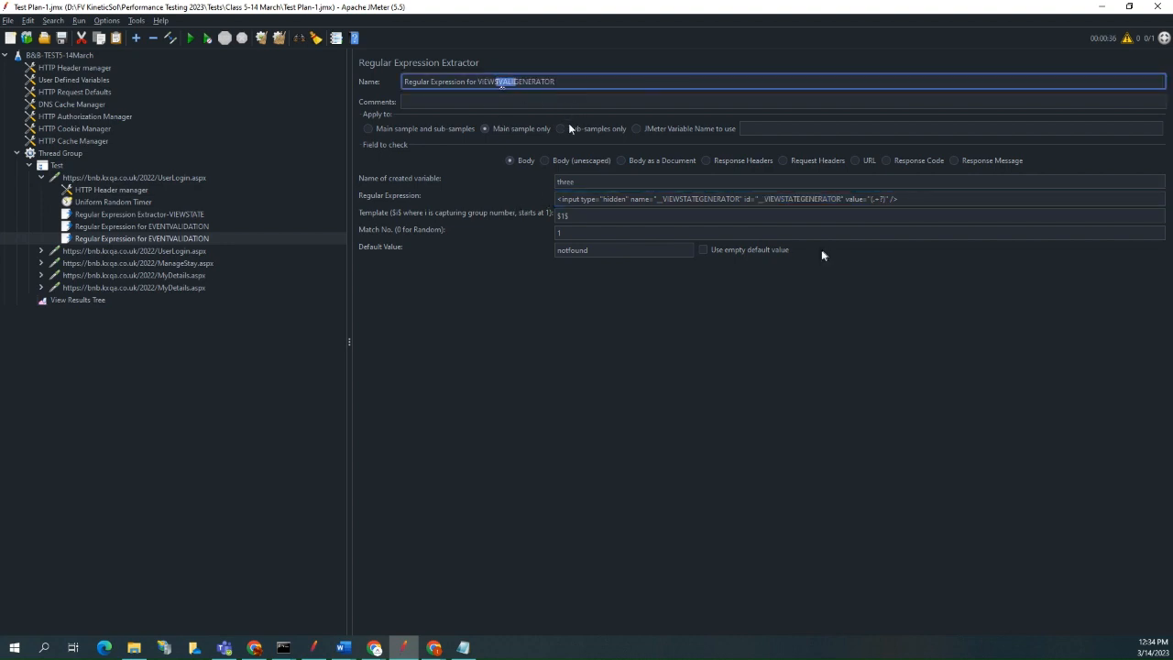
left_click(604, 232)
left_click(611, 248)
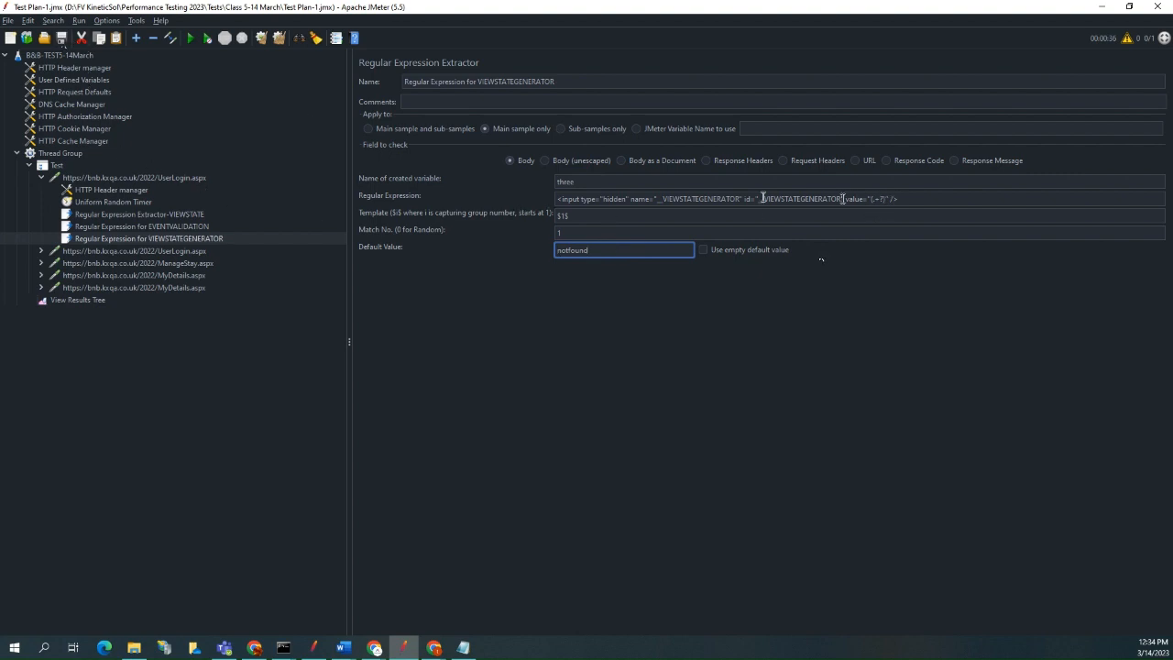
Search the first UserLogin.aspx response body in View Results Tree for VIEWSTATEGENERATOR and examine the matching hidden input.
double_click(728, 199)
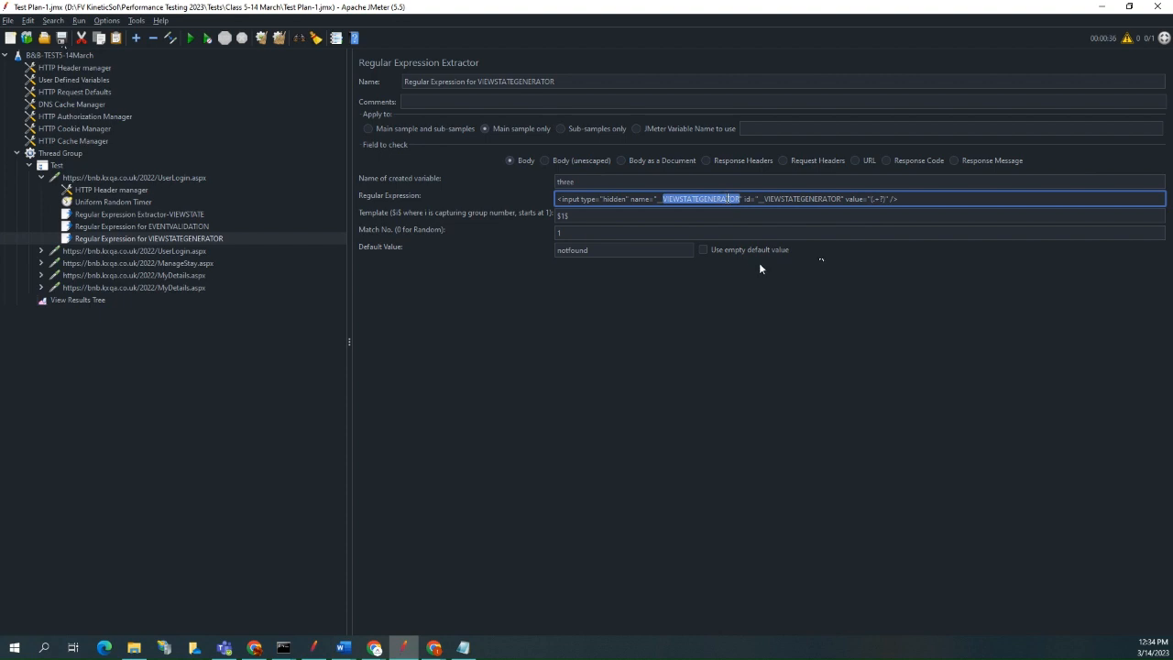
left_click(84, 302)
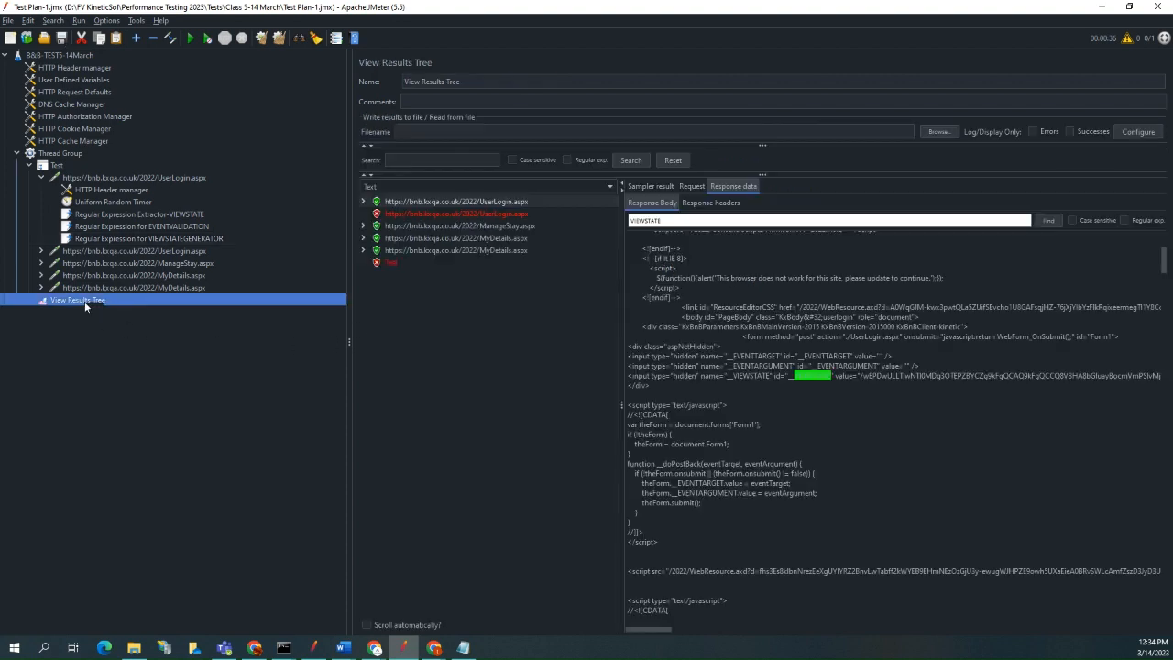
left_click(674, 220)
double_click(678, 221)
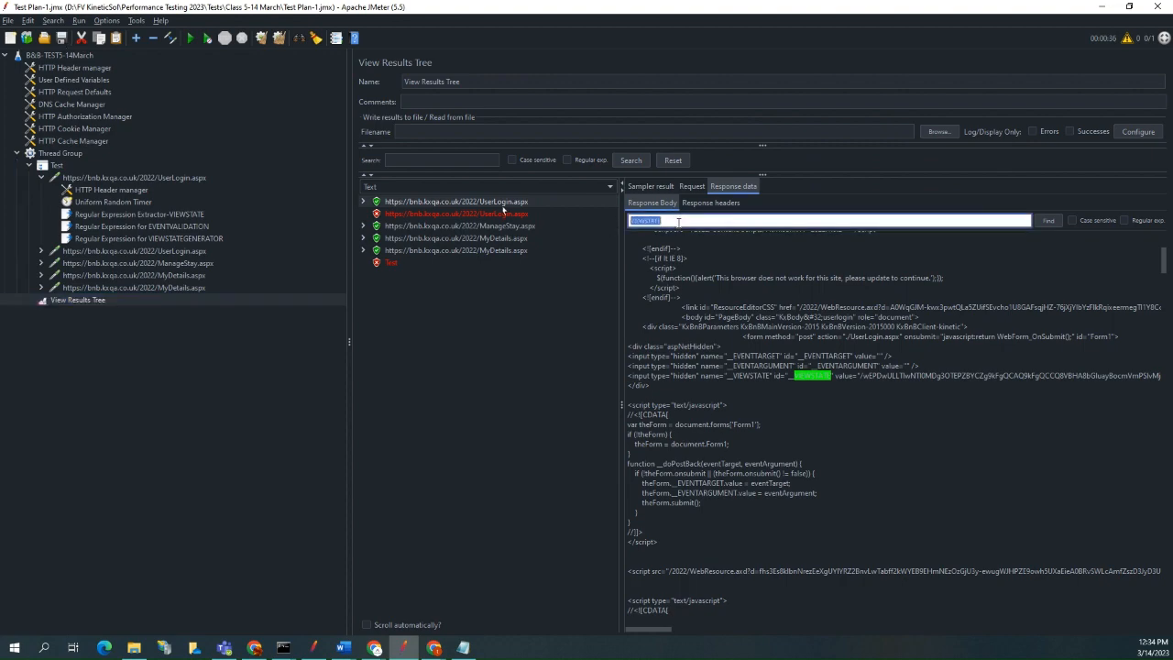
key("ctrl+v")
left_click(1046, 221)
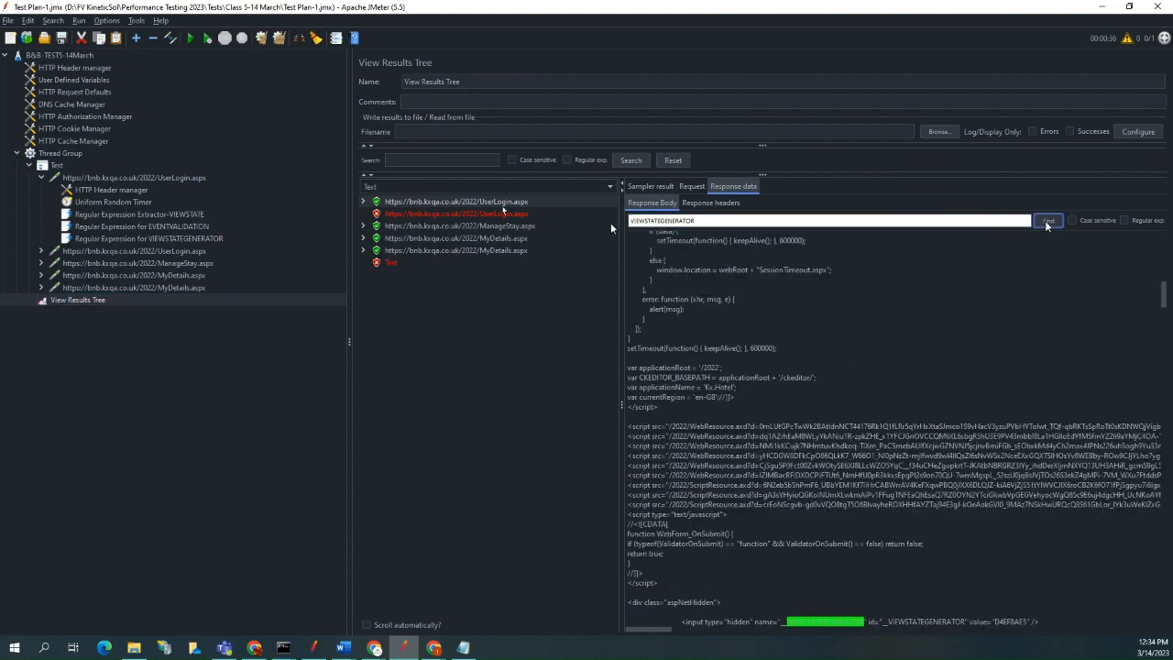
scroll(1019, 317, "down", 4)
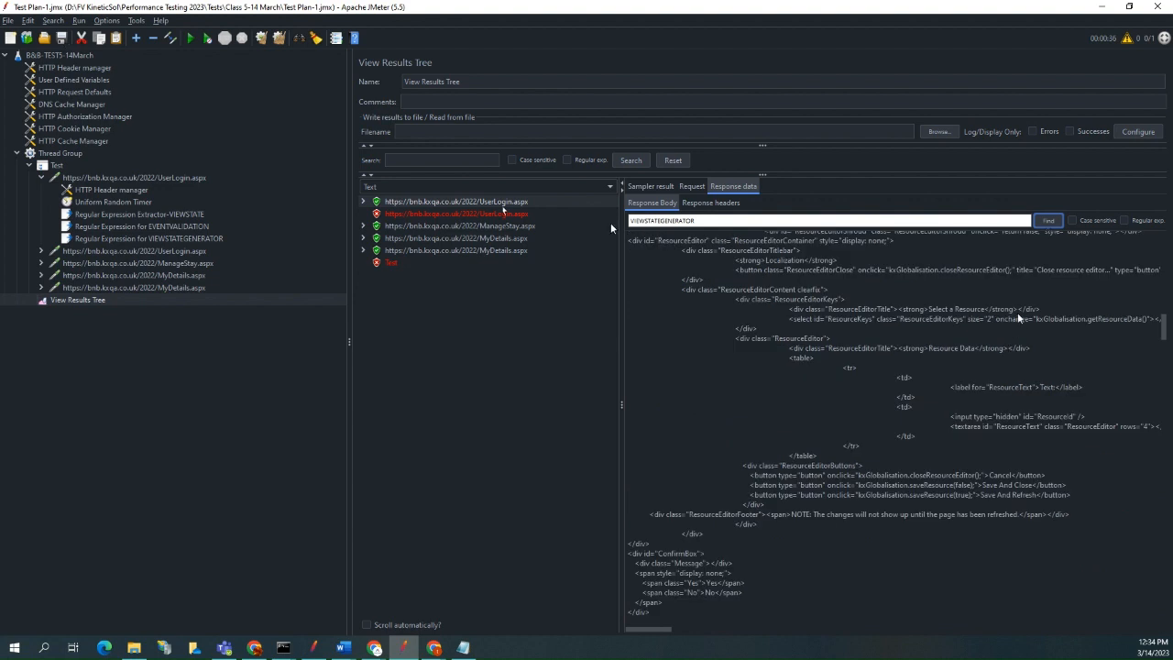
scroll(1011, 348, "up", 1)
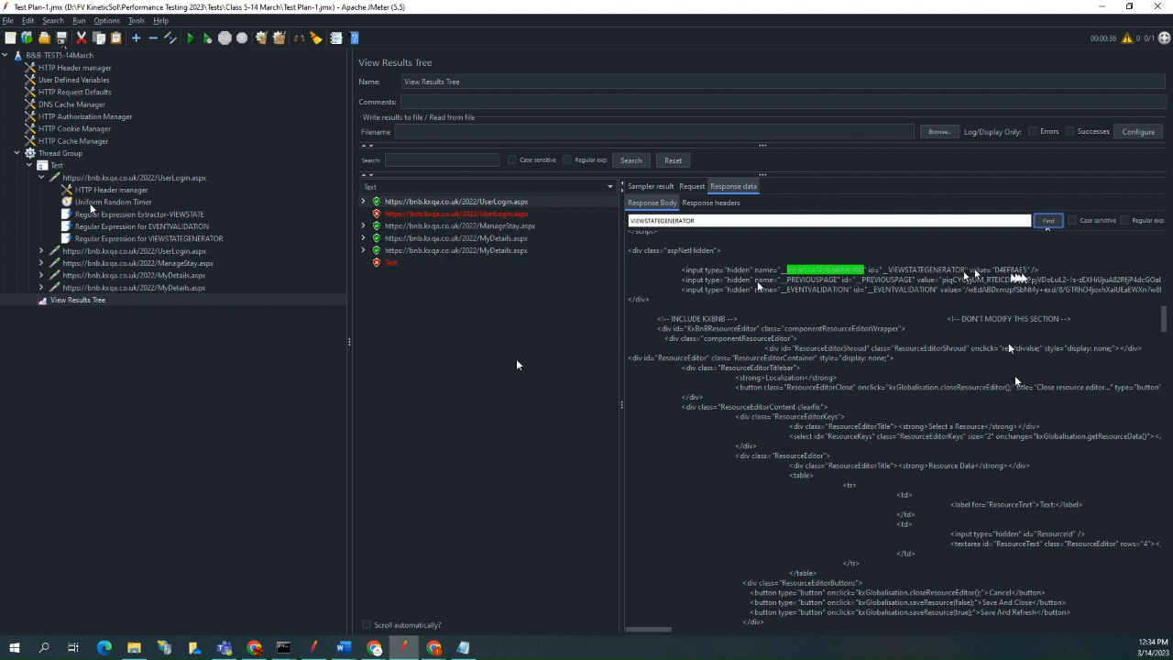
Take EVENTVALIDATION from its extractor's regular expression and search the same response body for it.
left_click(172, 230)
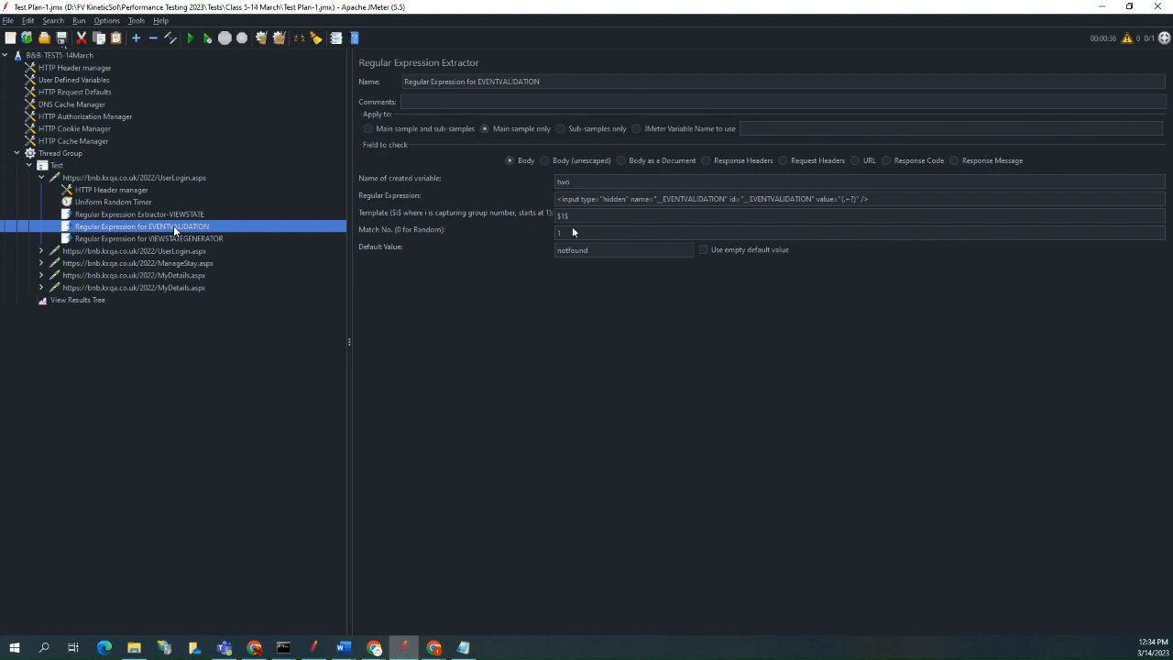
double_click(703, 201)
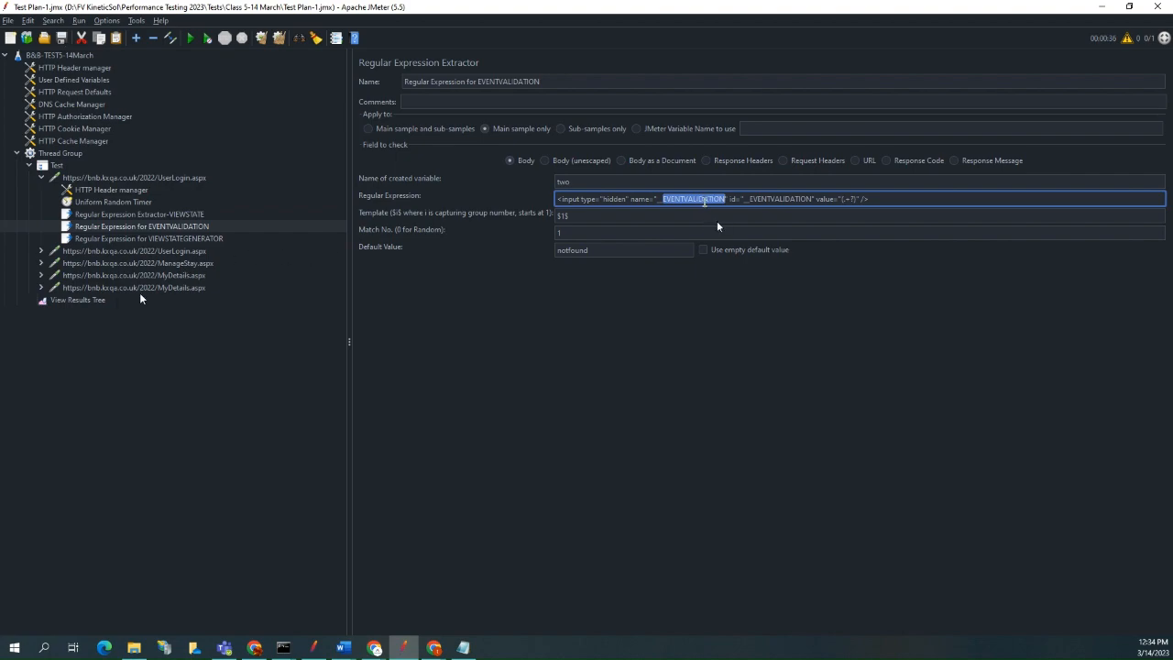
left_click(97, 300)
left_click_drag(704, 221, 543, 223)
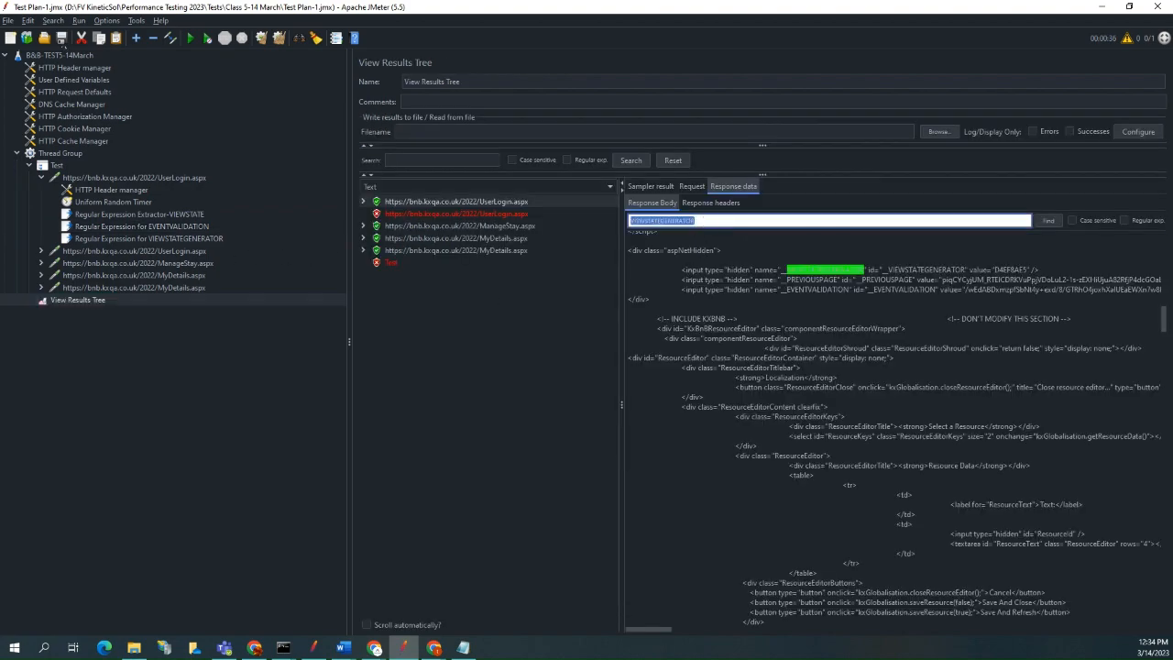
key("ctrl+v")
left_click(1049, 222)
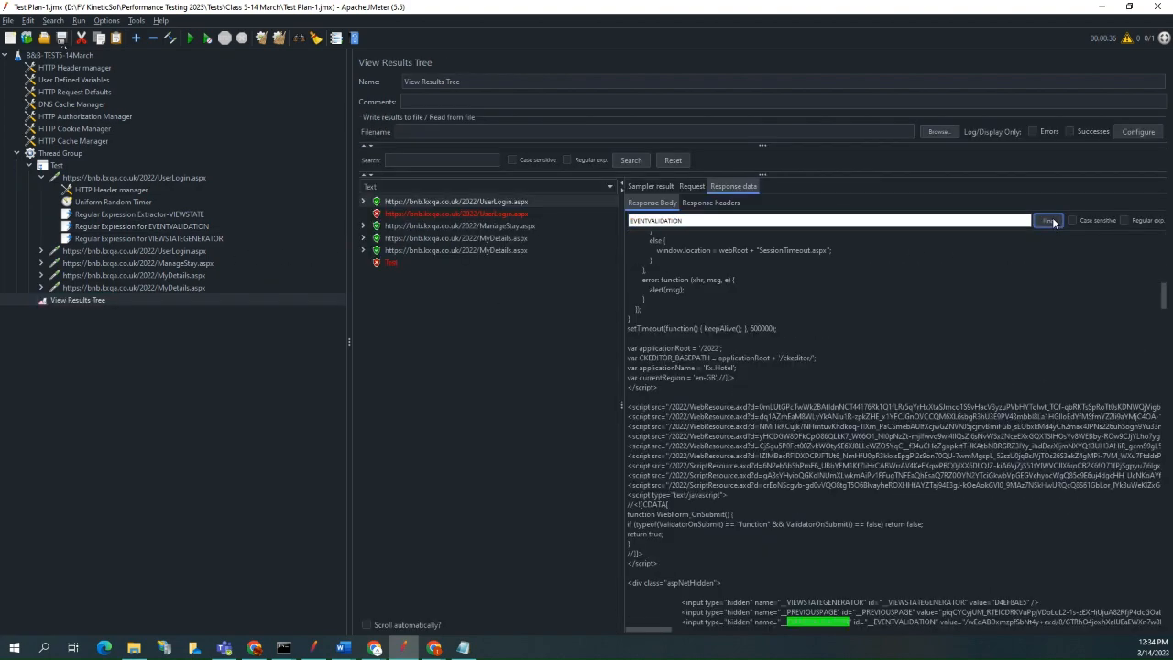
scroll(1014, 286, "down", 8)
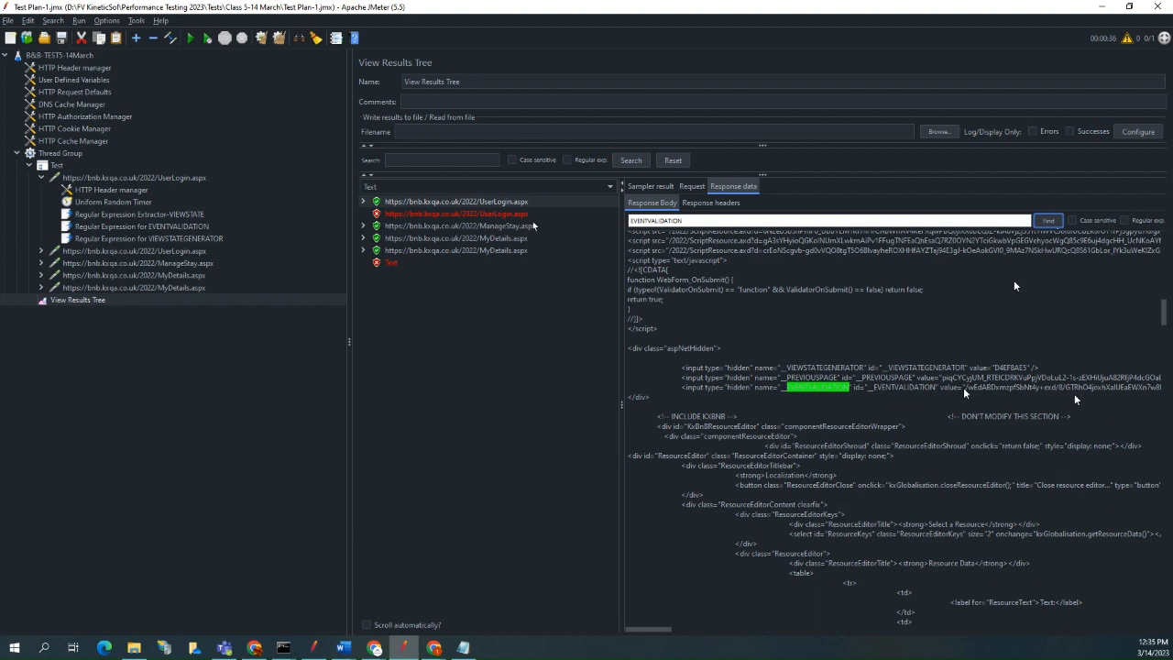
Review the created variable names and regular expressions of the VIEWSTATE, EVENTVALIDATION and VIEWSTATEGENERATOR extractors.
left_click(189, 216)
left_click(191, 226)
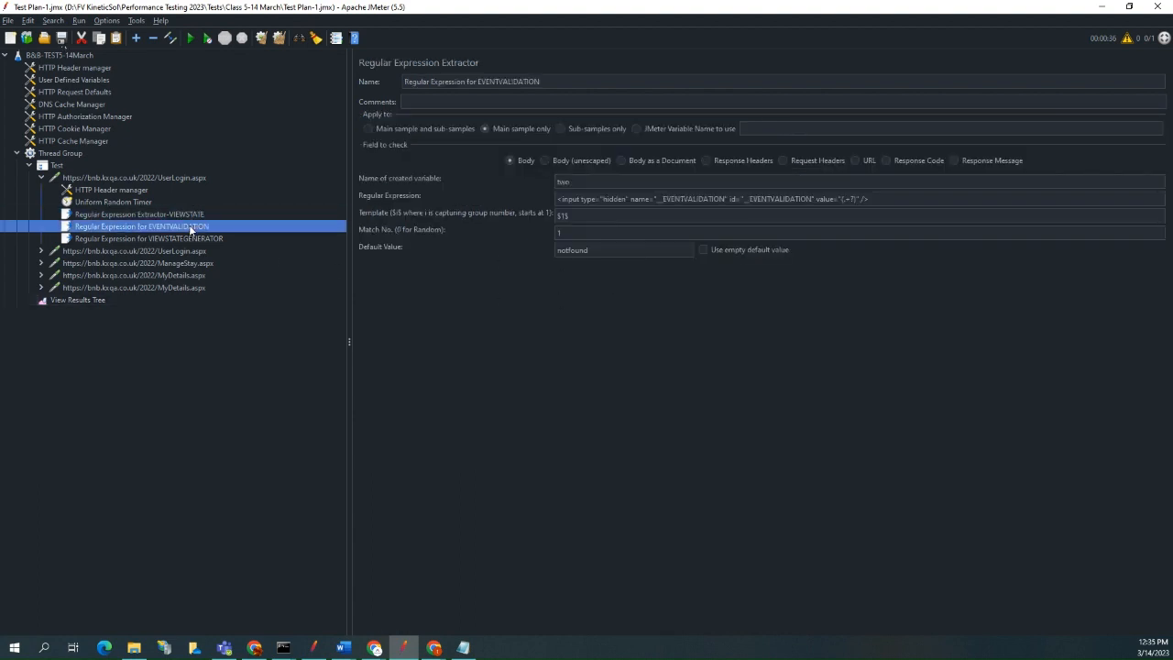
left_click(194, 238)
left_click(189, 216)
left_click(191, 226)
left_click(196, 238)
left_click(189, 215)
left_click(190, 226)
left_click(195, 238)
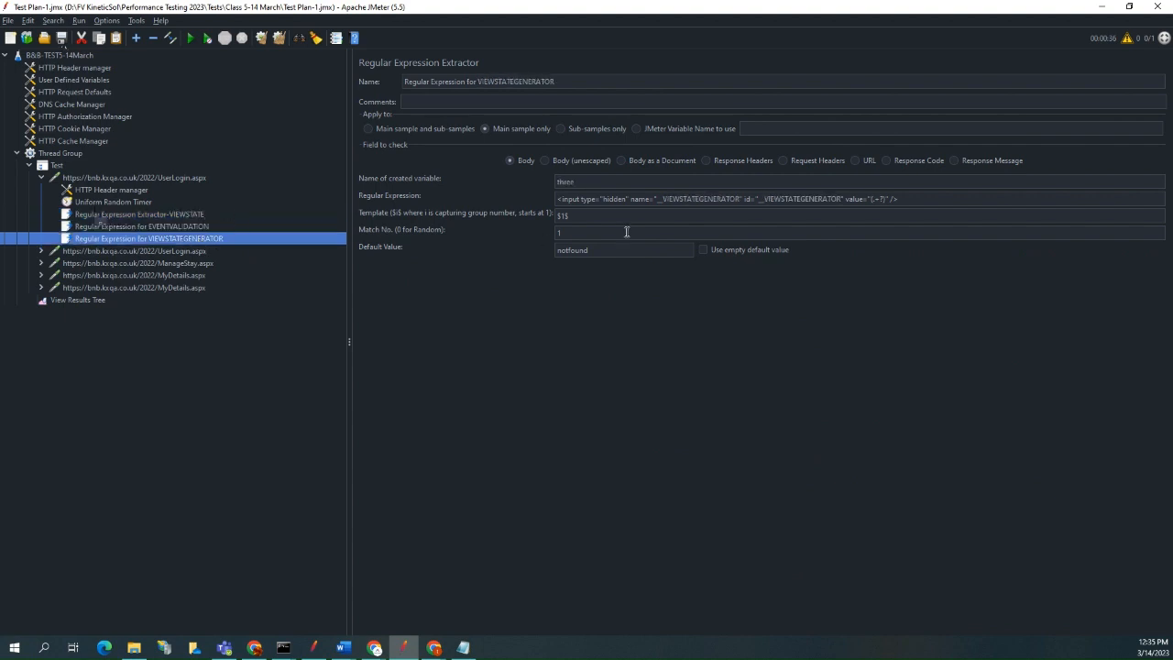
left_click(229, 214)
left_click(194, 227)
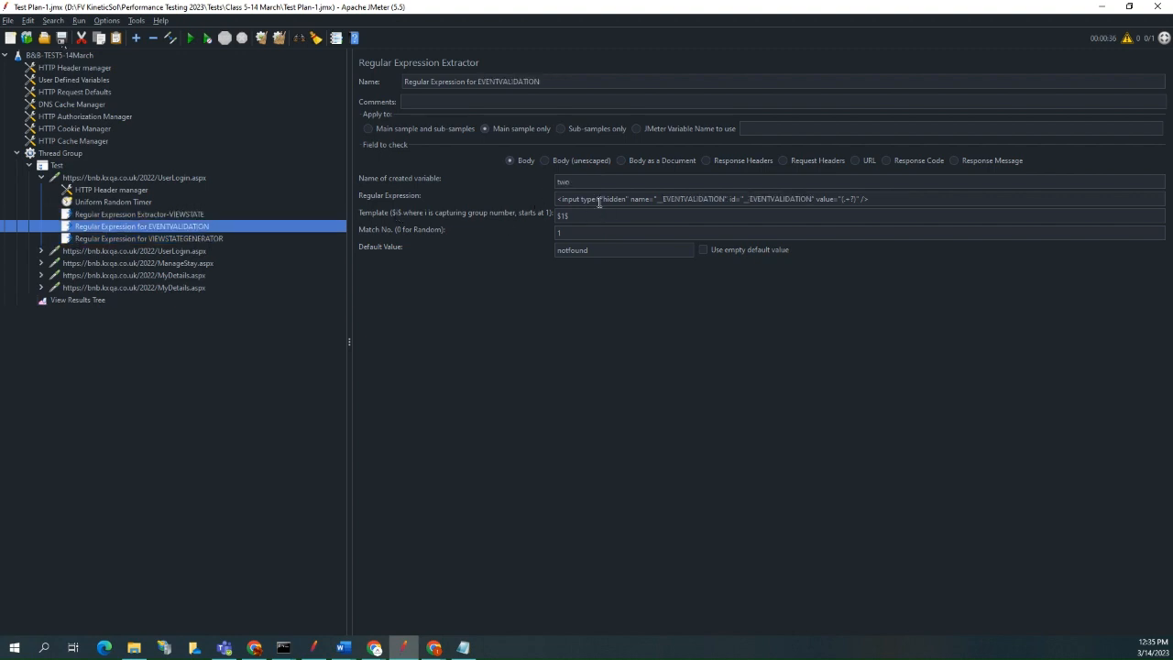
left_click(213, 239)
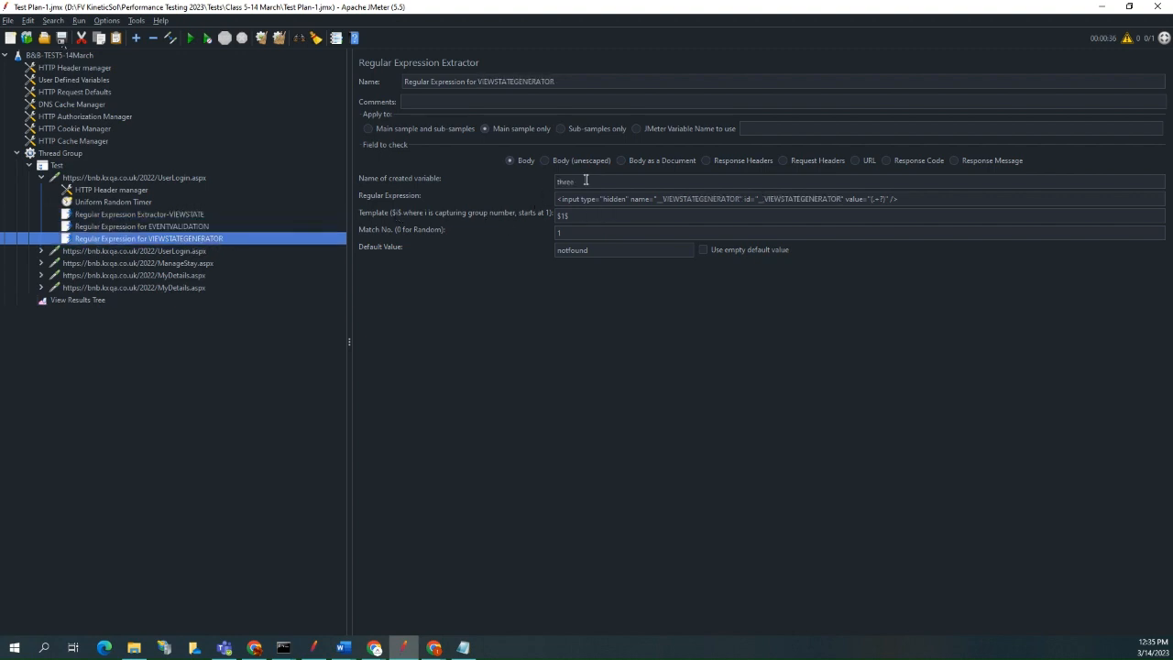
left_click(181, 215)
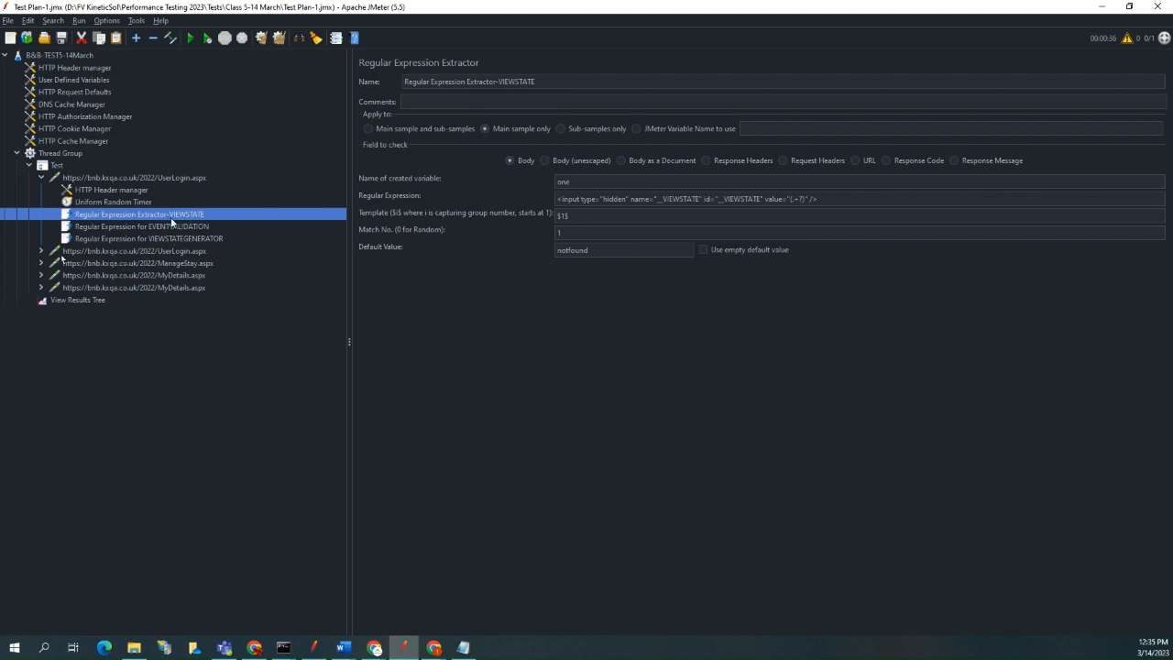
Replace the hard-coded __VIEWSTATE parameter value in the second UserLogin.aspx request with the variable reference ${one}.
left_click(144, 252)
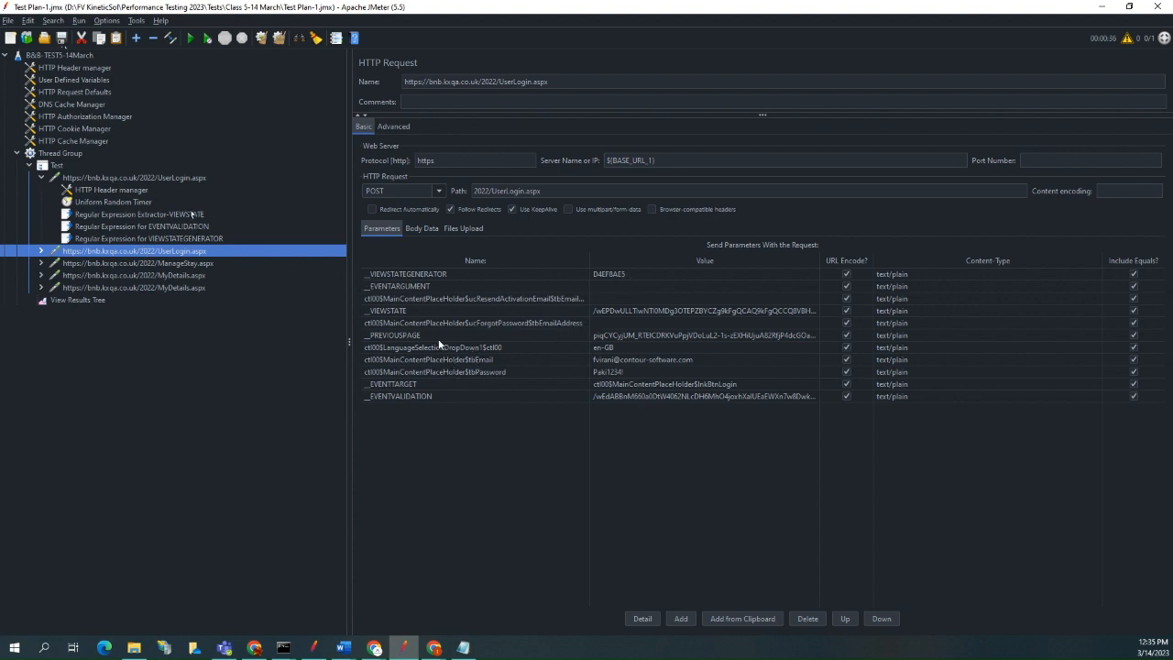
left_click(634, 312)
double_click(641, 311)
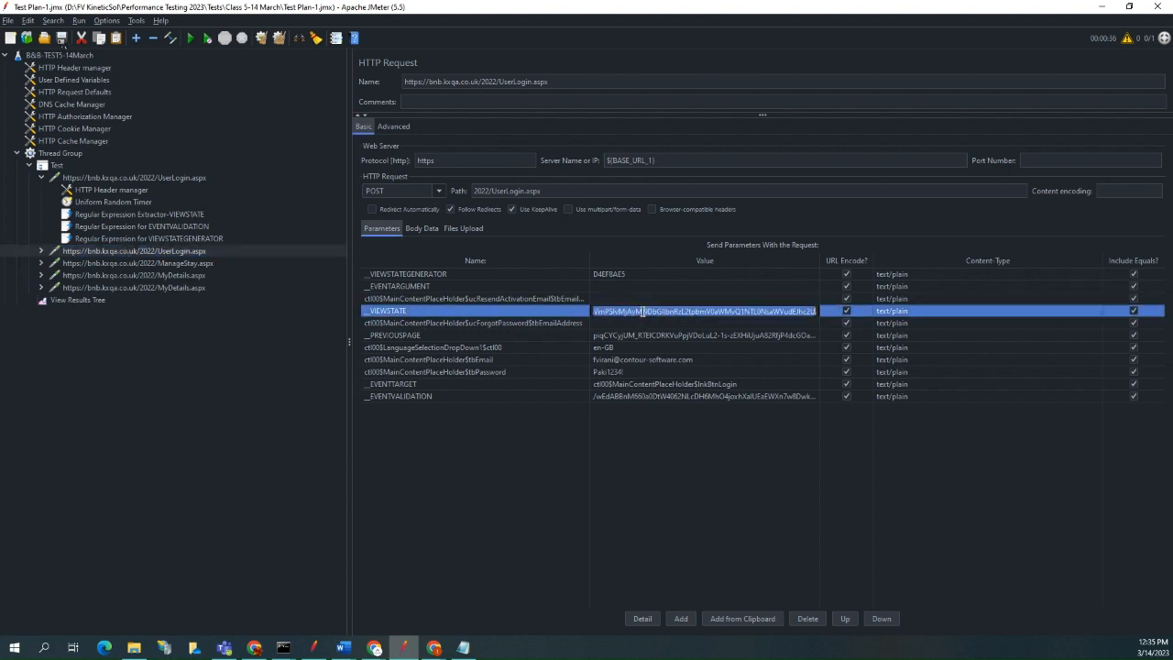
key("ctrl+v")
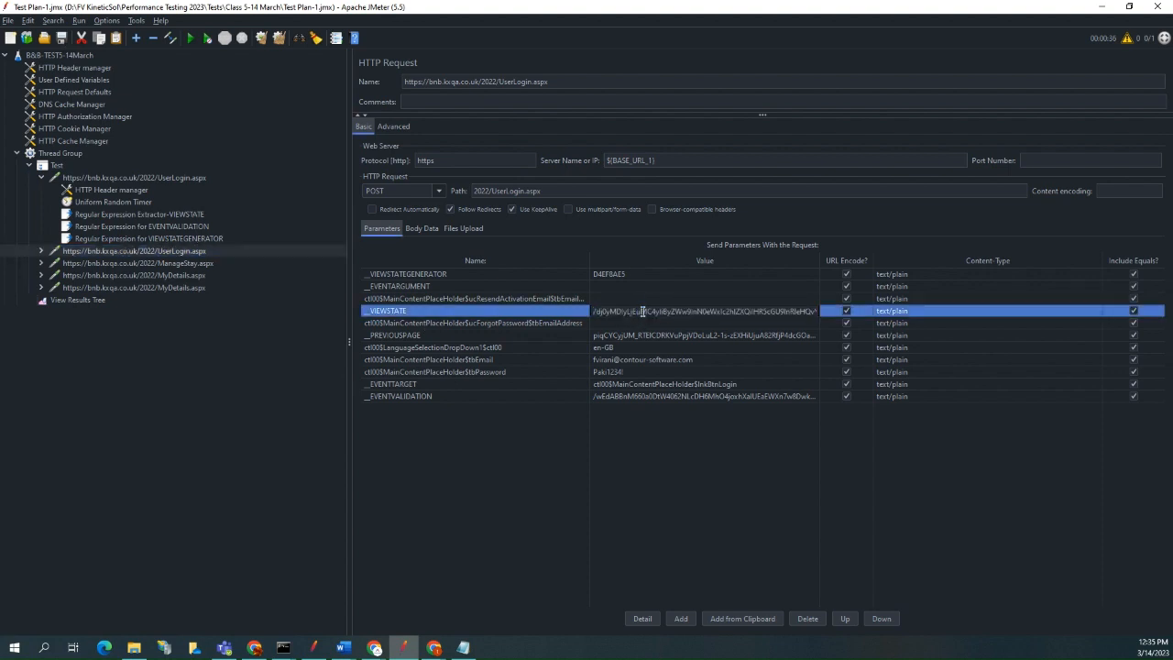
left_click(640, 323)
triple_click(642, 312)
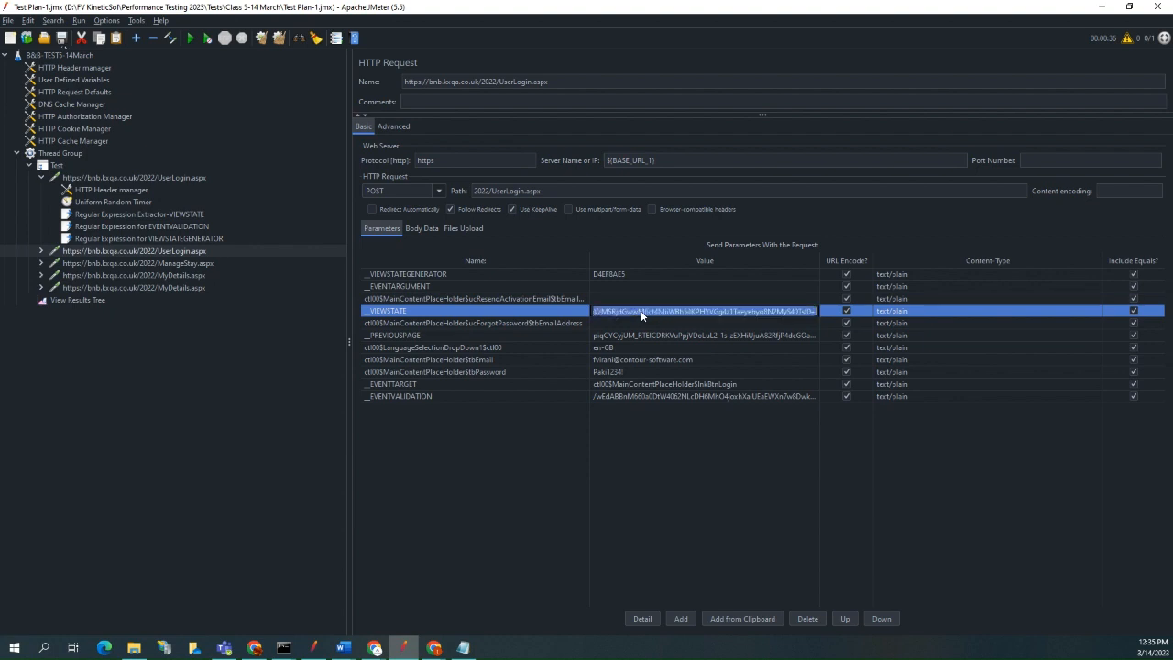
key("BackSpace")
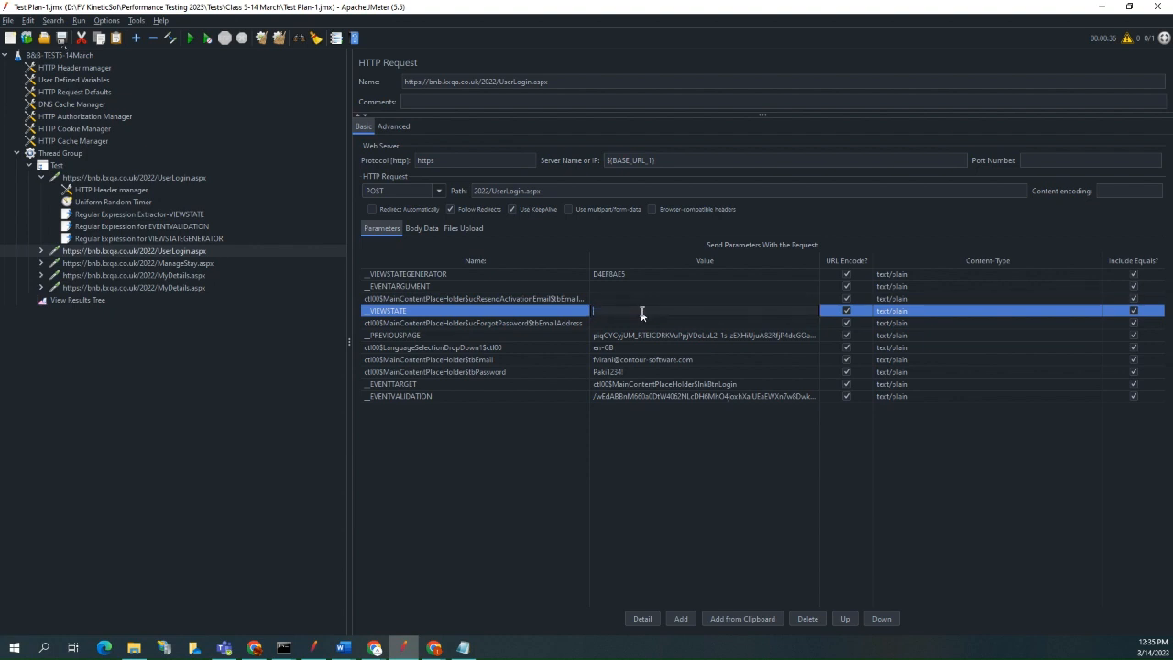
type("${")
key("alt+Tab")
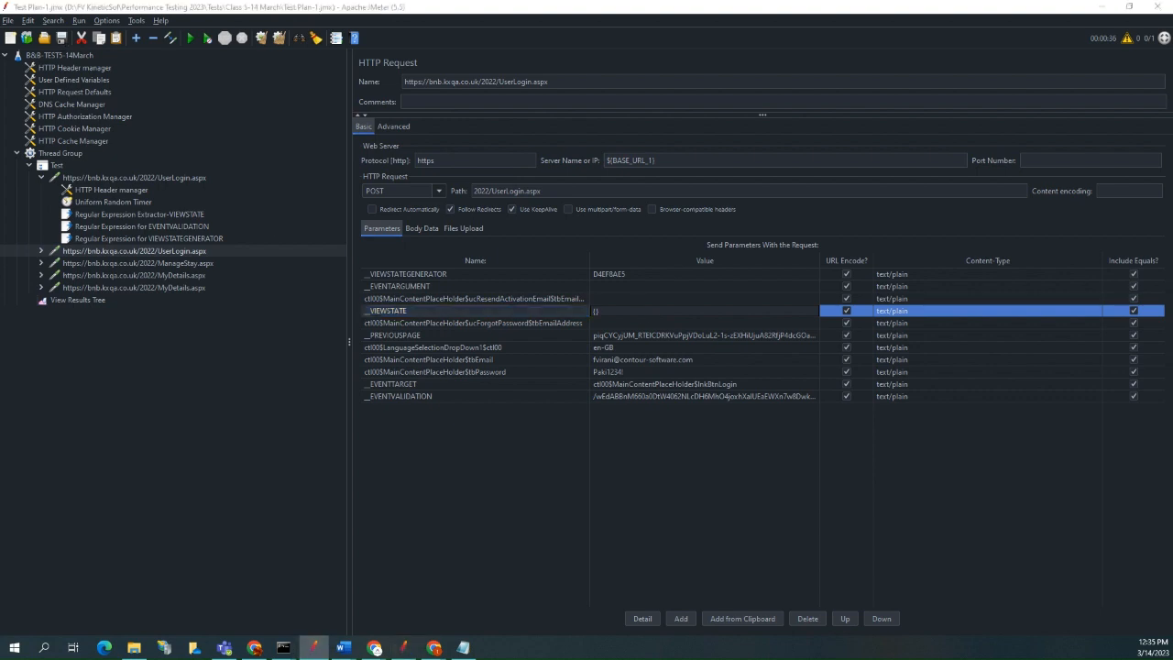
key("alt+Tab")
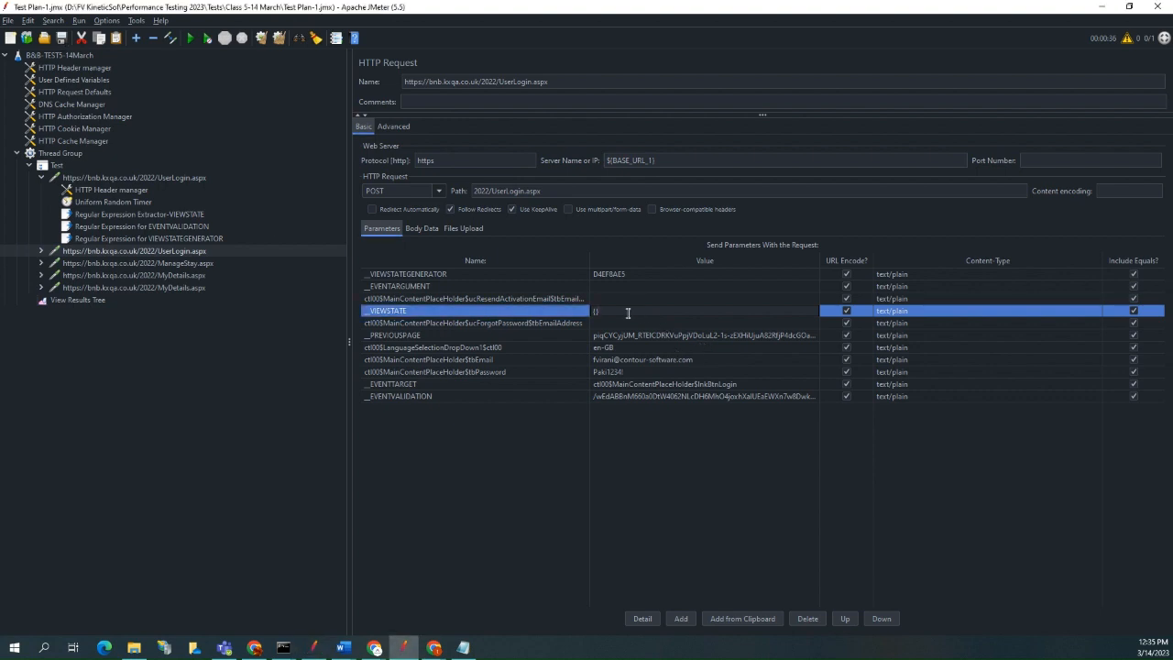
type("{one")
type("$")
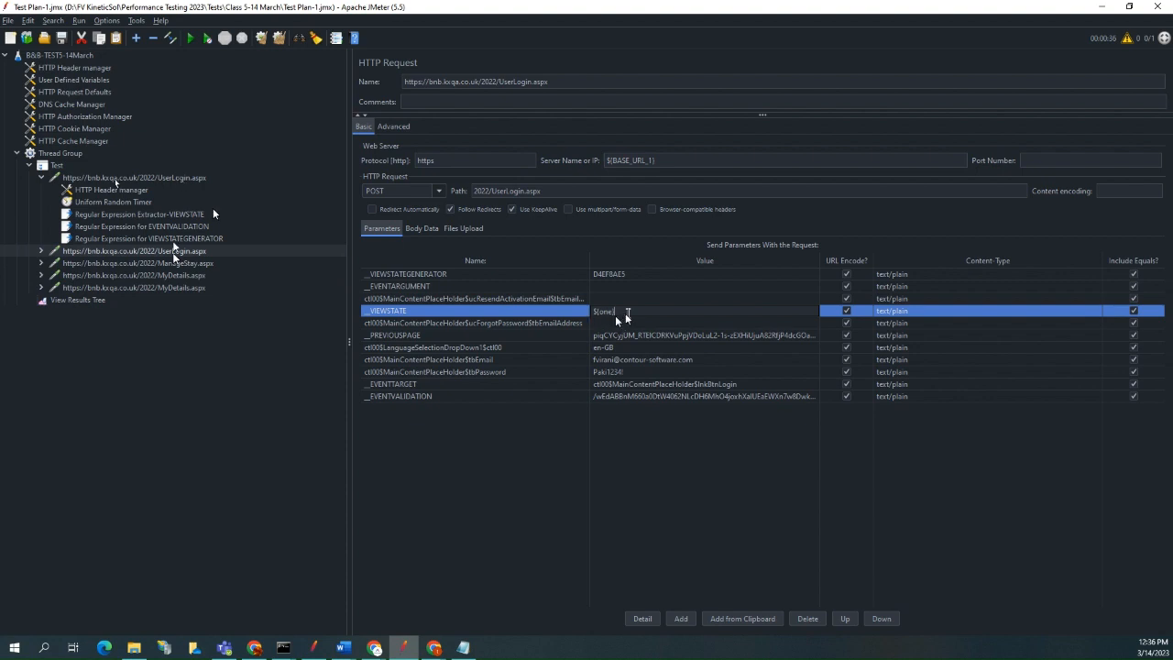
Replace the hard-coded __EVENTVALIDATION parameter value in the second UserLogin.aspx request with the variable reference ${two}.
left_click(611, 324)
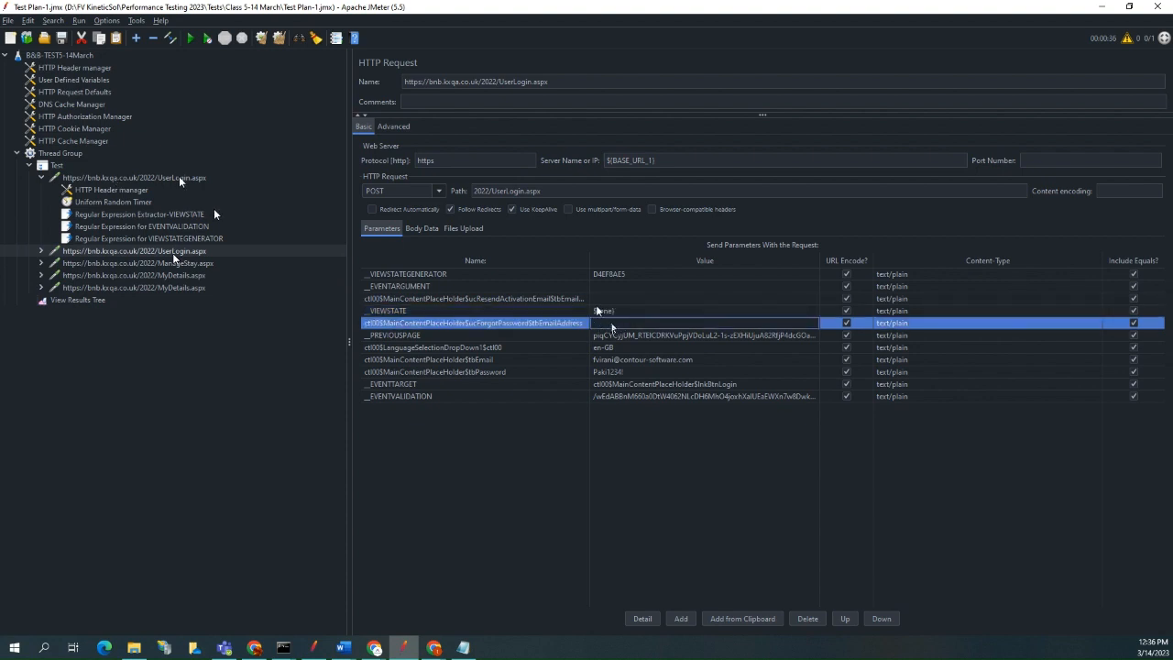
left_click(641, 349)
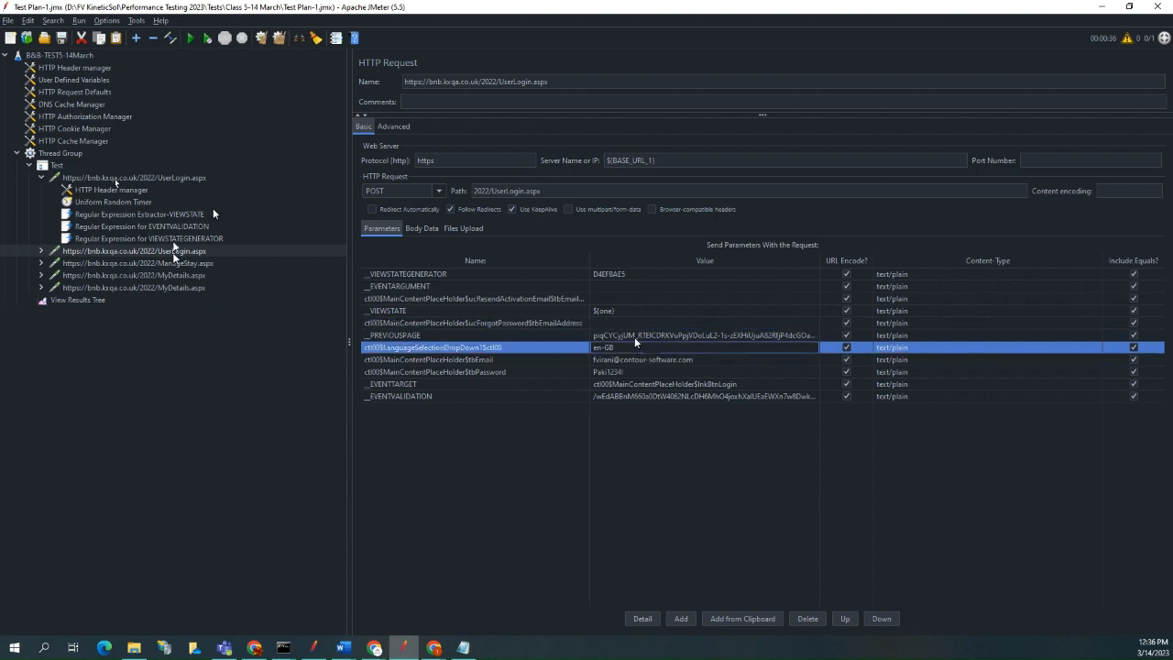
left_click(622, 384)
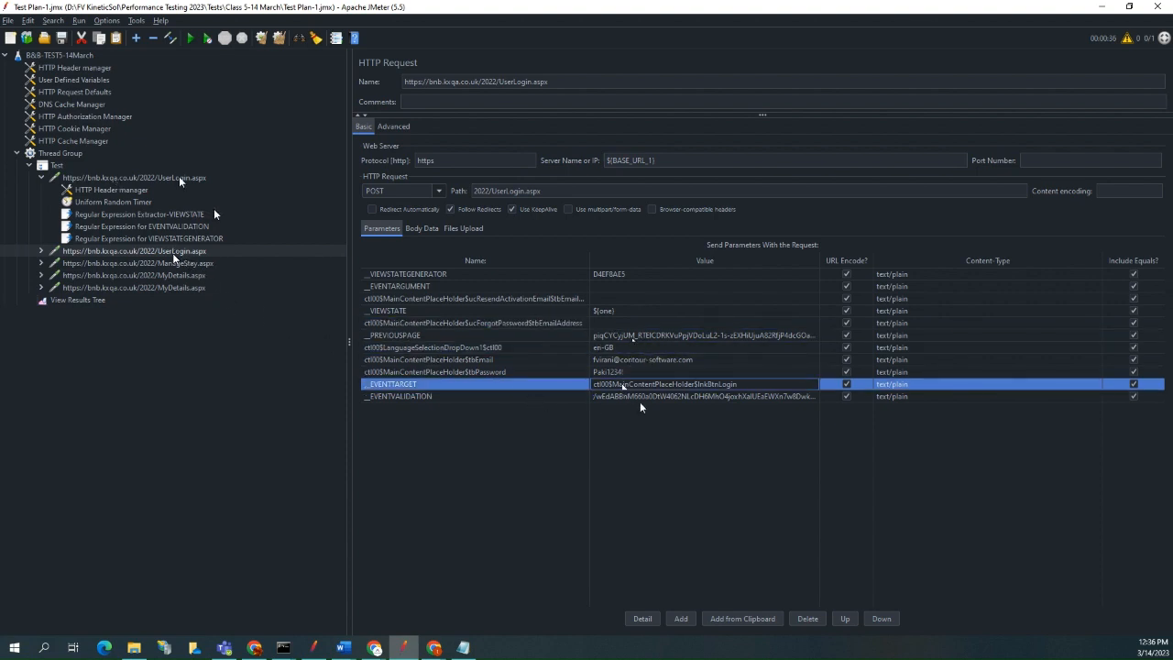
left_click(642, 397)
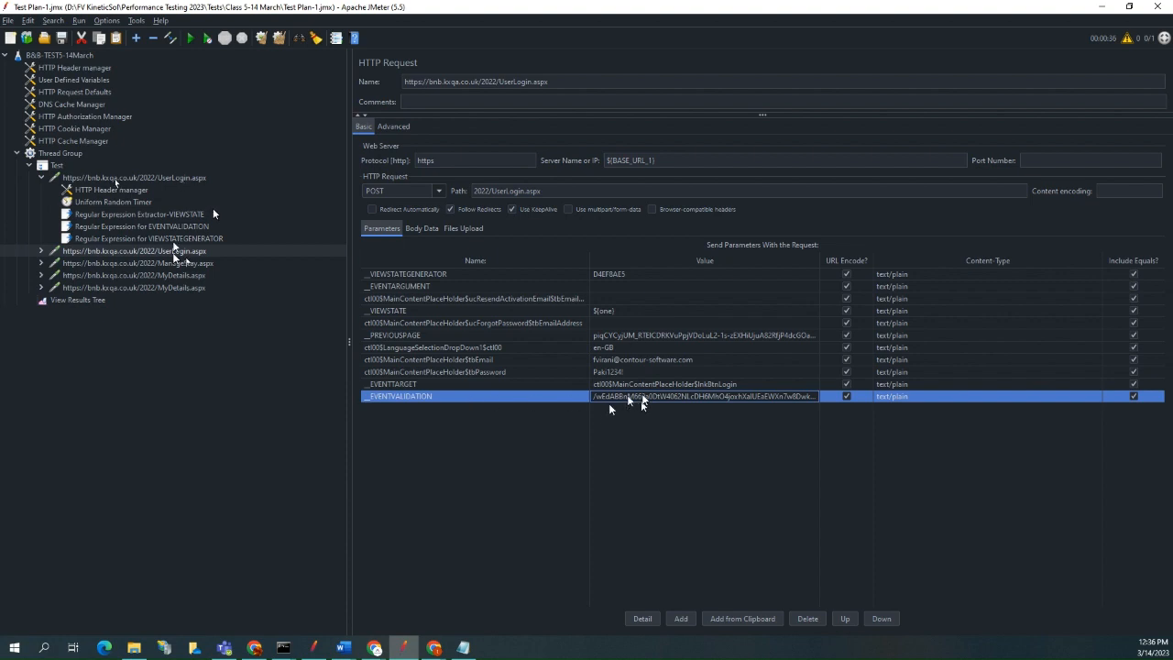
double_click(628, 398)
key("BackSpace")
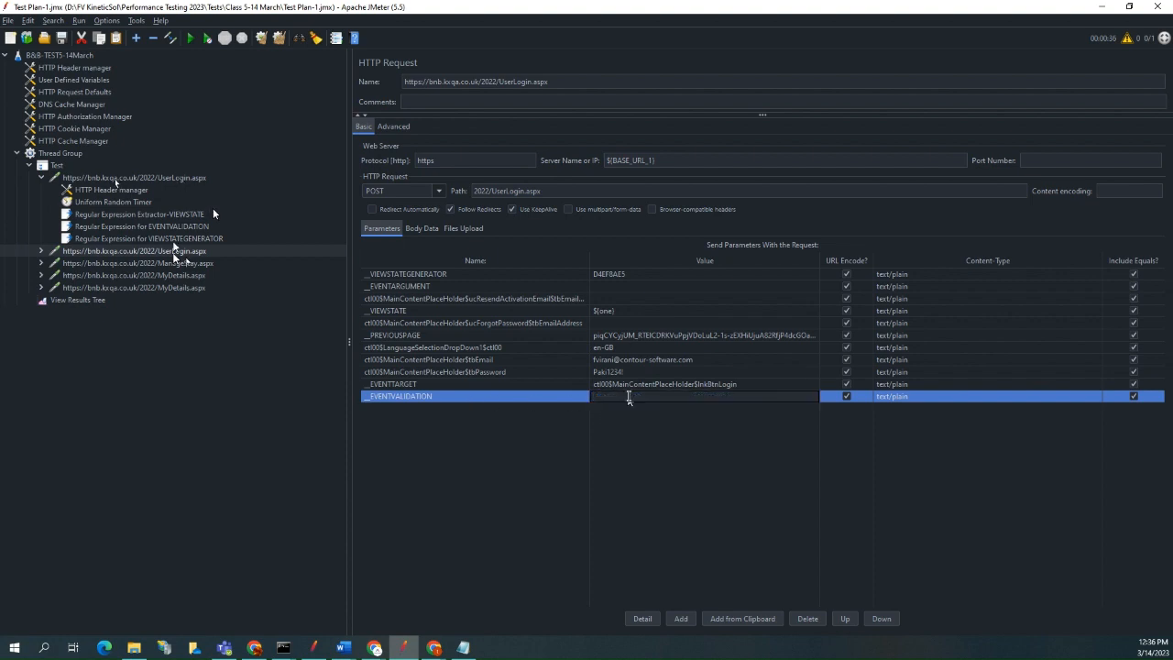
type("${two")
left_click(699, 384)
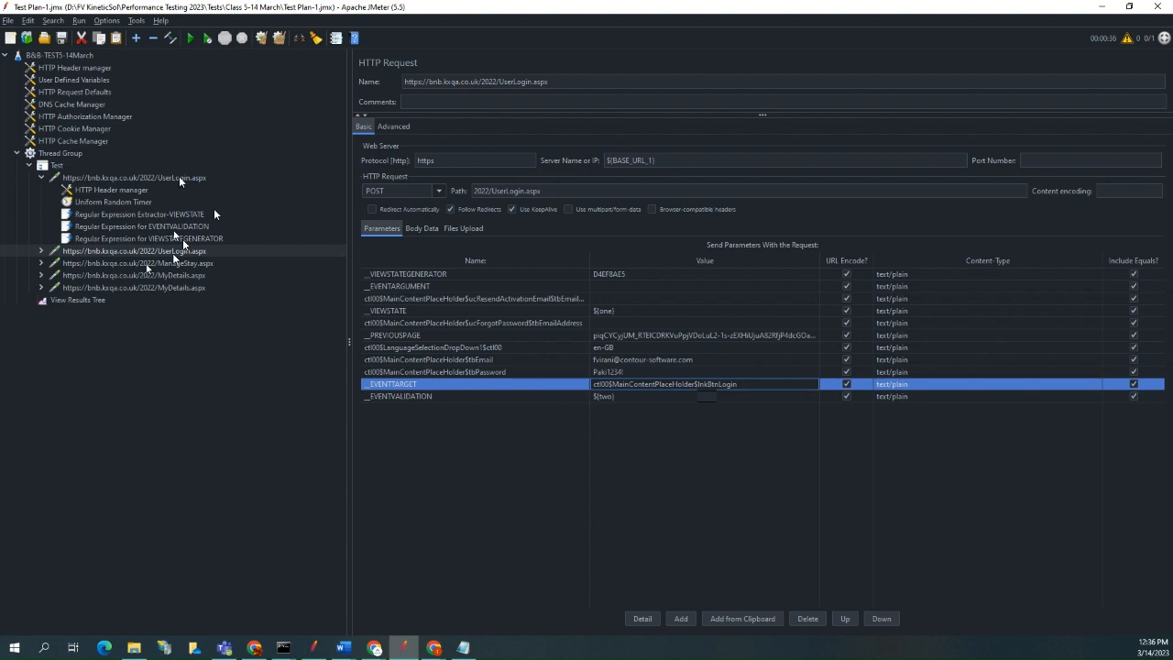
Check the VIEWSTATEGENERATOR extractor's variable name and set __VIEWSTATEGENERATOR in the second UserLogin.aspx request to ${three}.
left_click(182, 239)
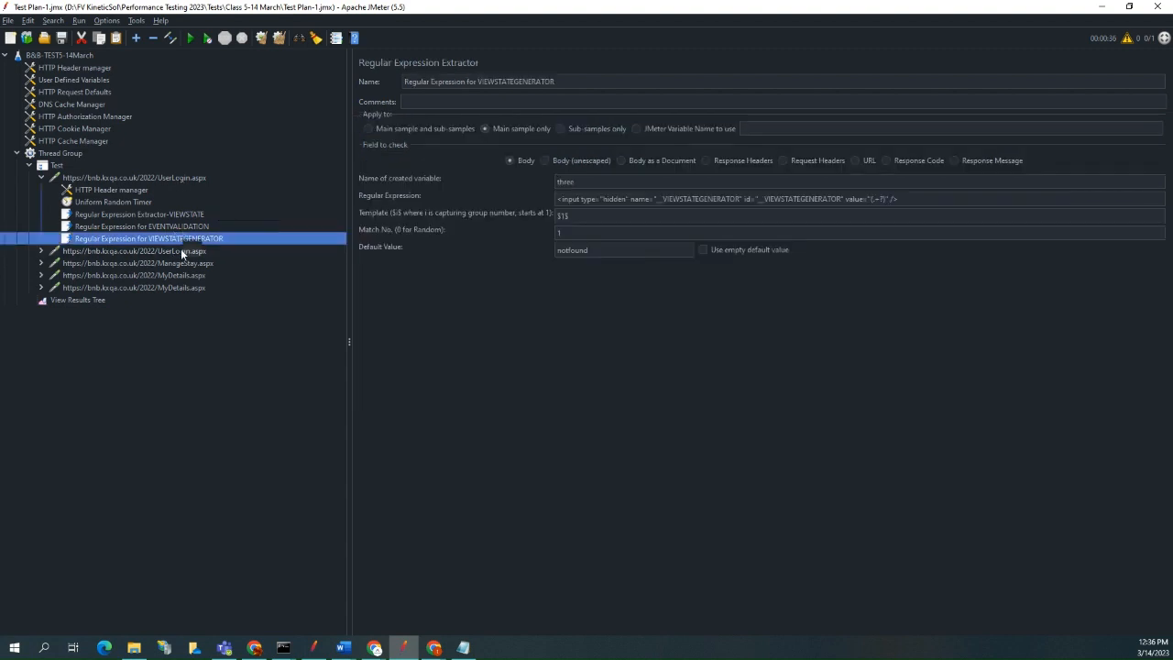
left_click(183, 250)
double_click(634, 273)
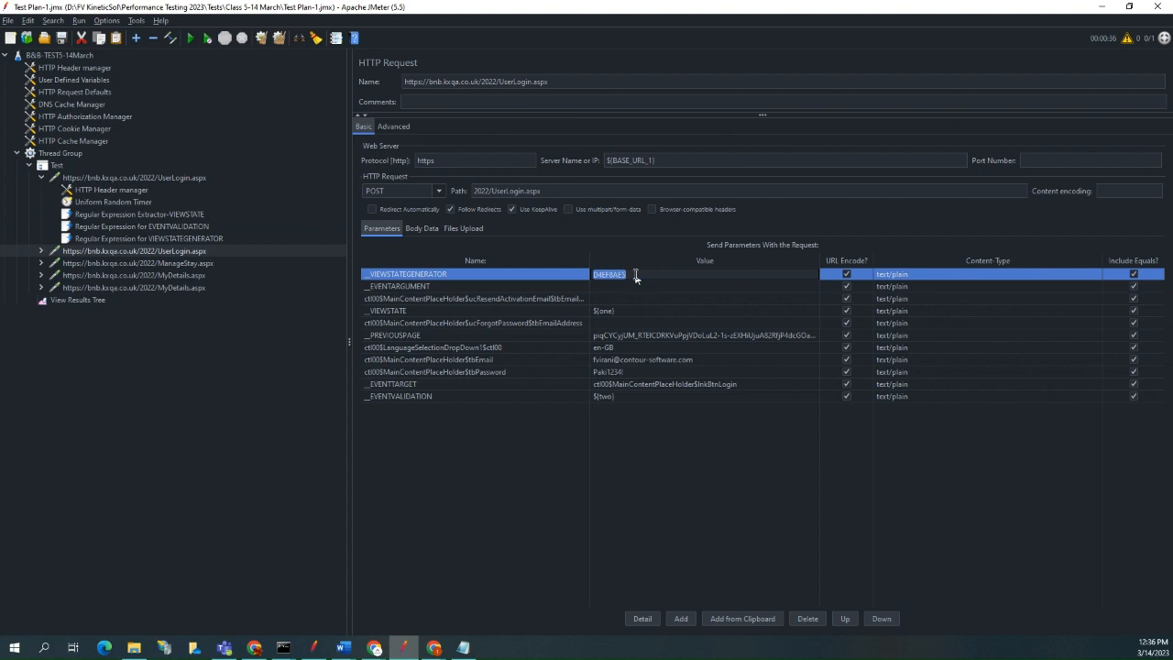
type("${three")
left_click(647, 322)
Review the variable references entered for __EVENTVALIDATION, __VIEWSTATE and __VIEWSTATEGENERATOR in the second UserLogin.aspx request.
left_click(630, 396)
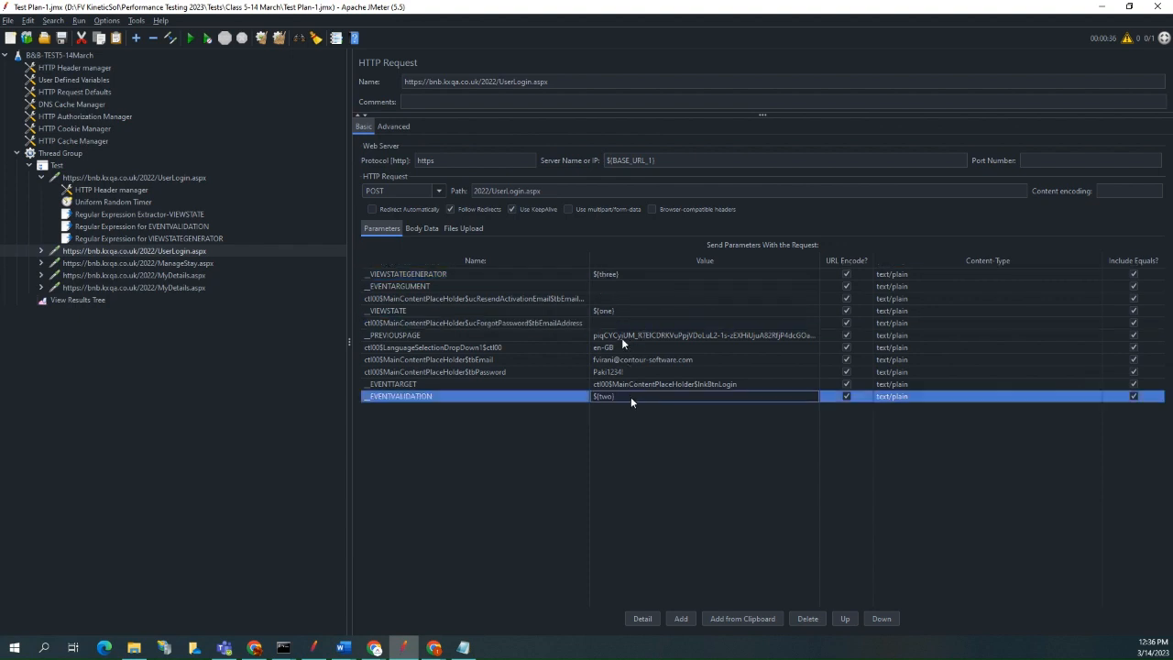
left_click(622, 310)
left_click(631, 274)
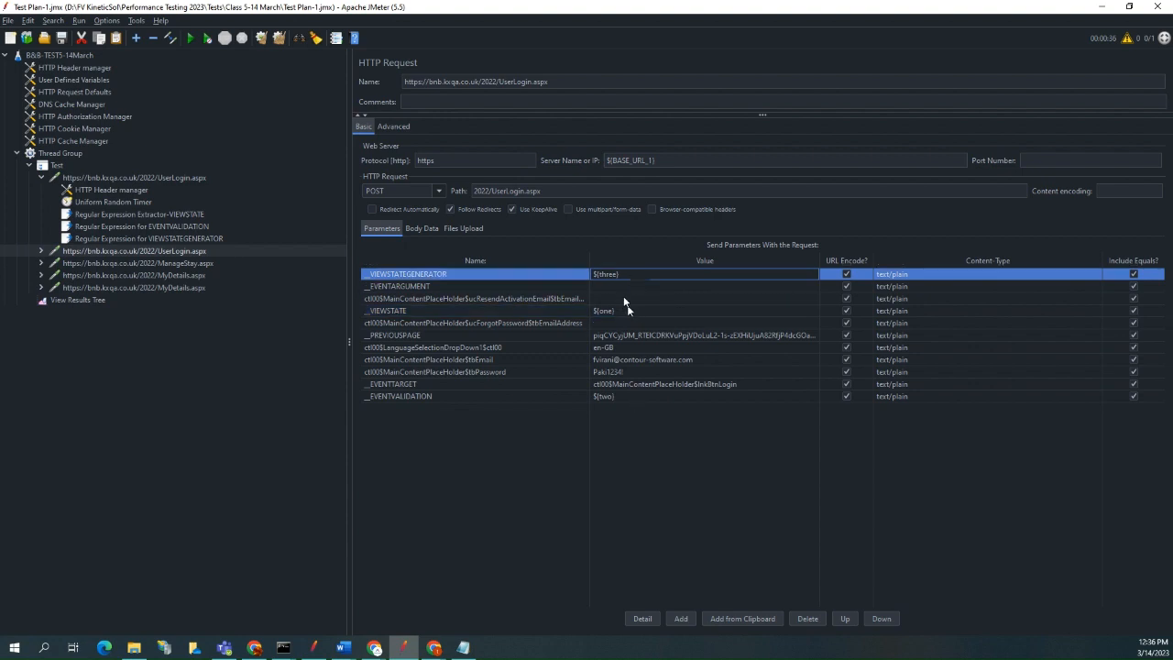
left_click(623, 299)
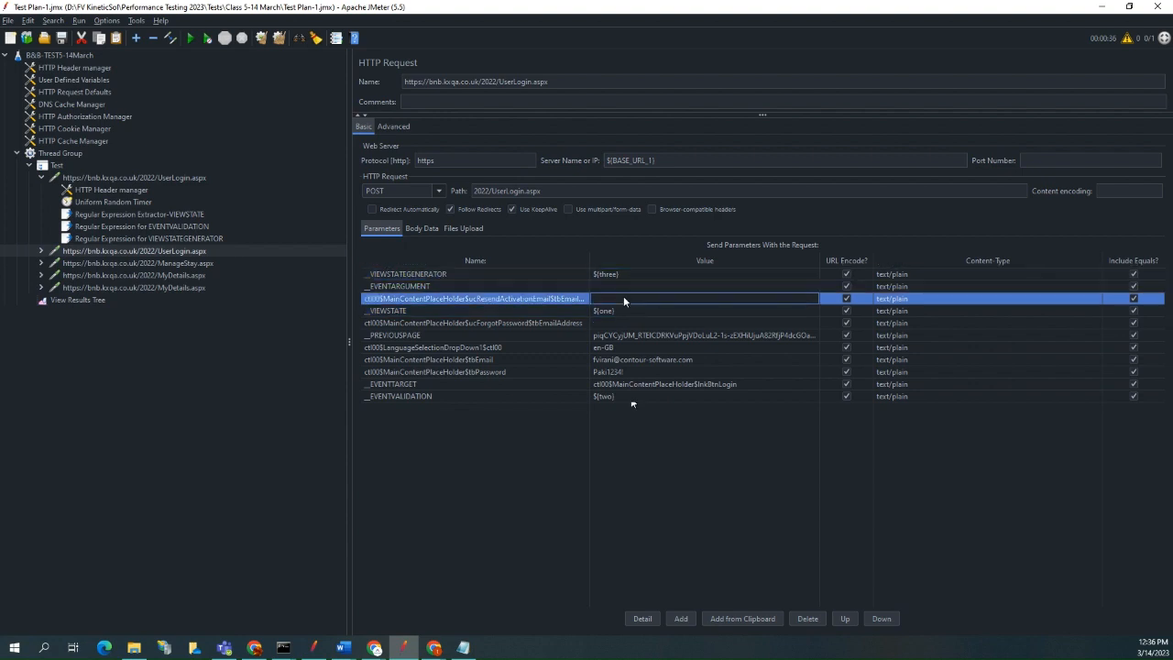
left_click(631, 310)
left_click(630, 326)
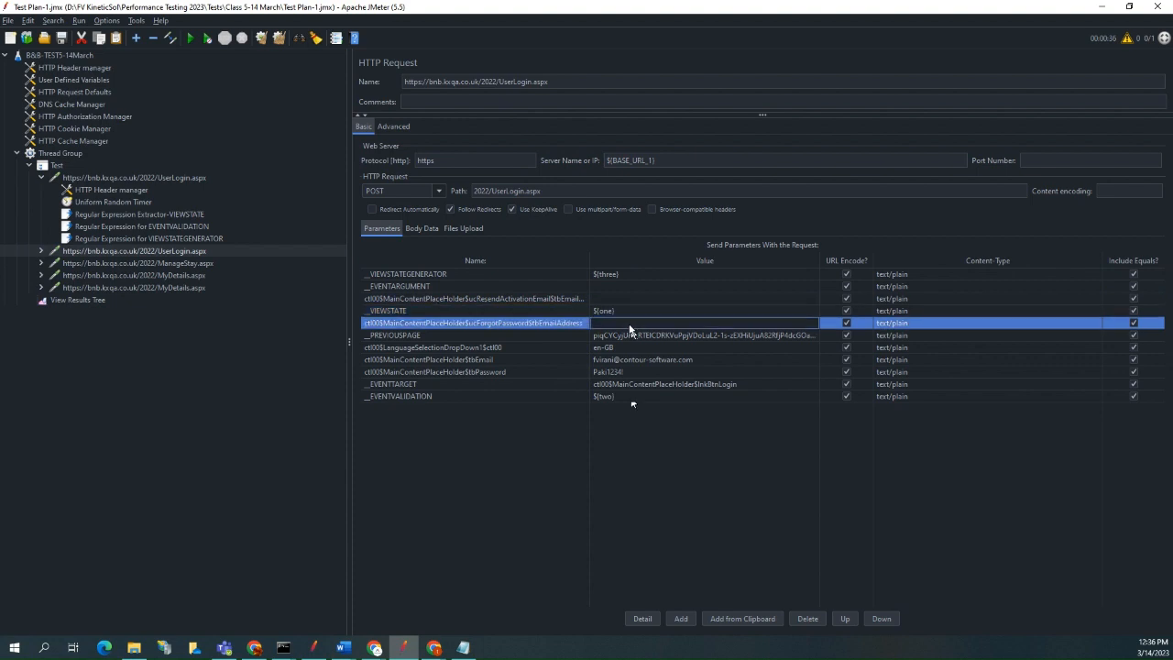
left_click(634, 398)
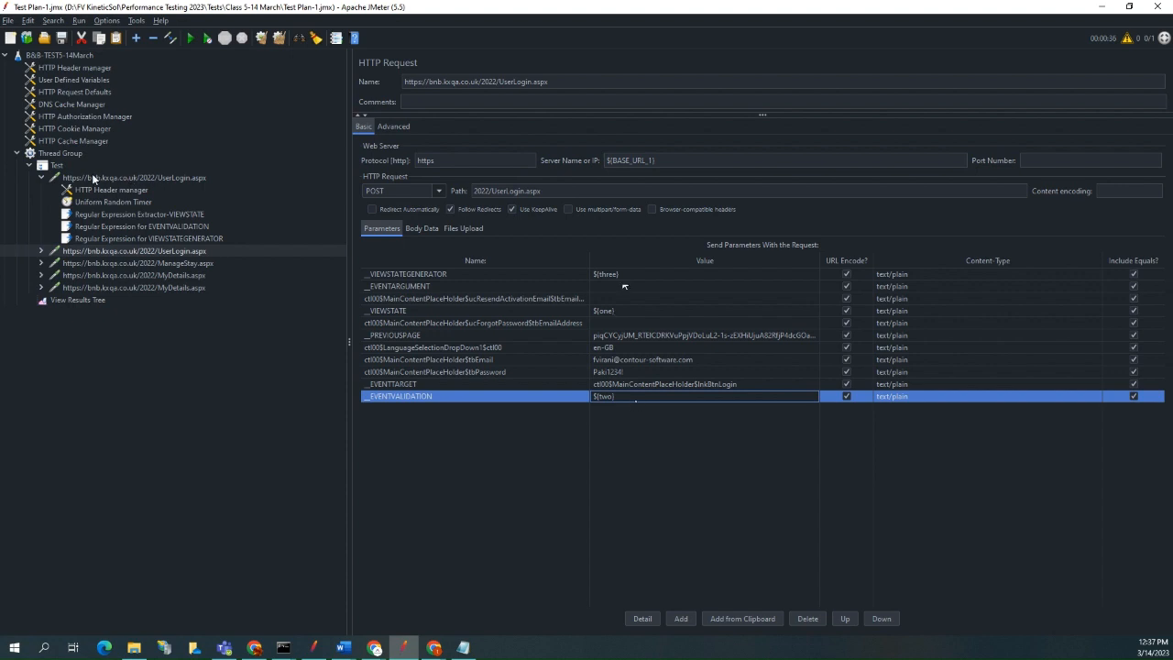
Save the test plan and rerun it with View Results Tree cleared of the previous results.
left_click(40, 177)
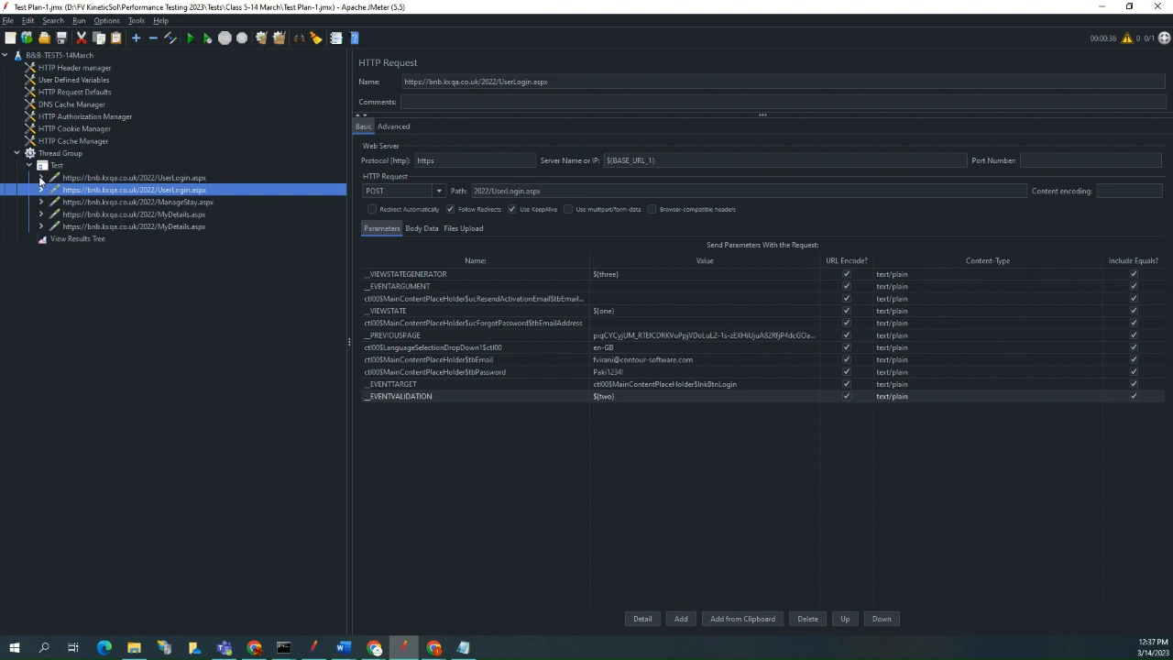
left_click(61, 38)
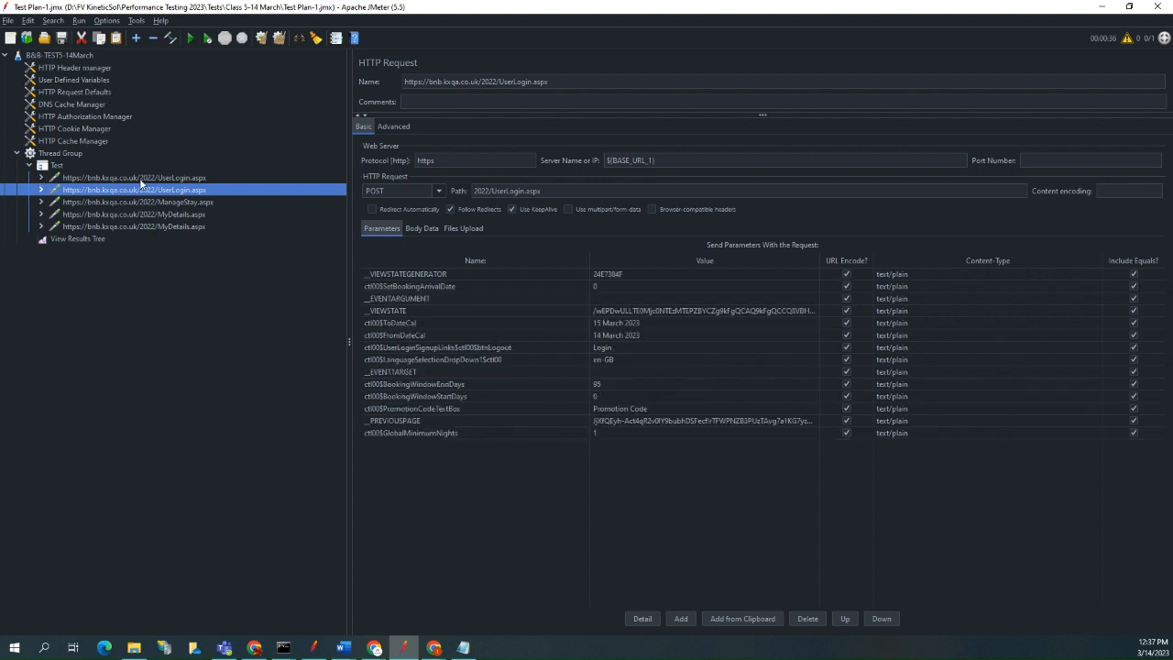
left_click(89, 238)
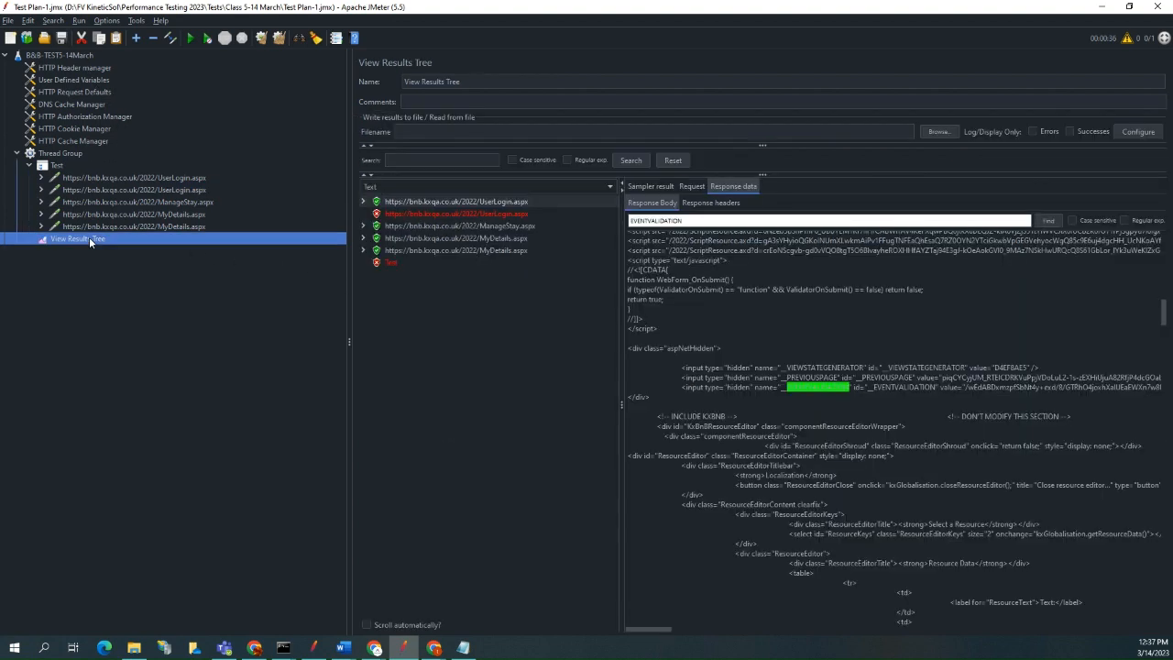
left_click(262, 39)
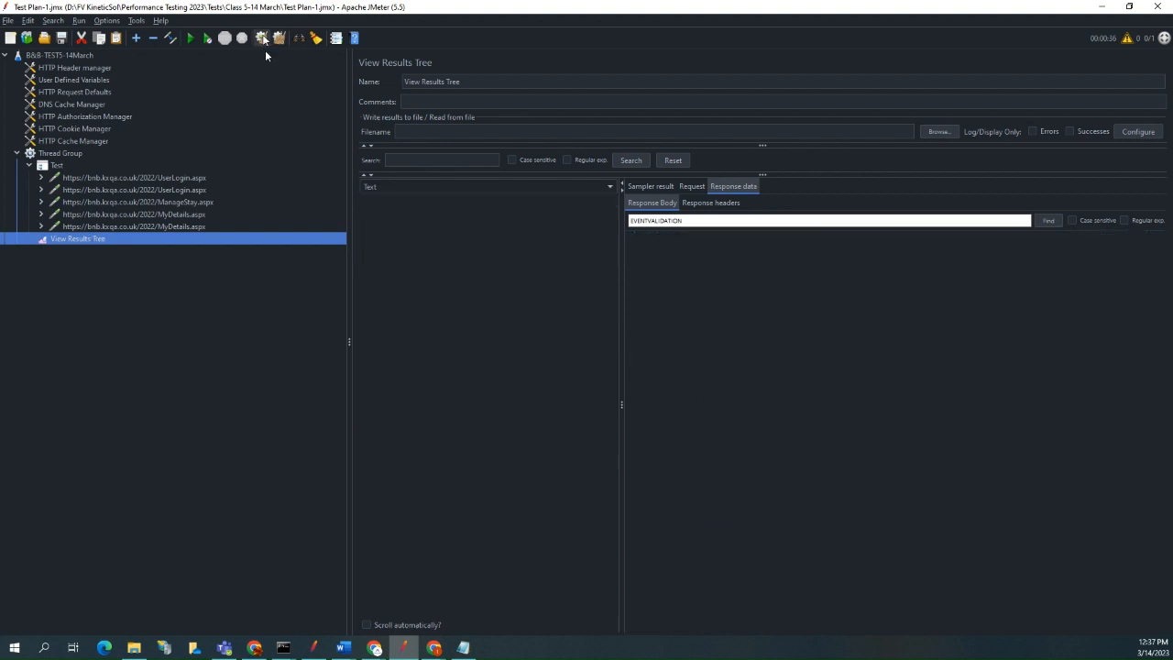
left_click(192, 38)
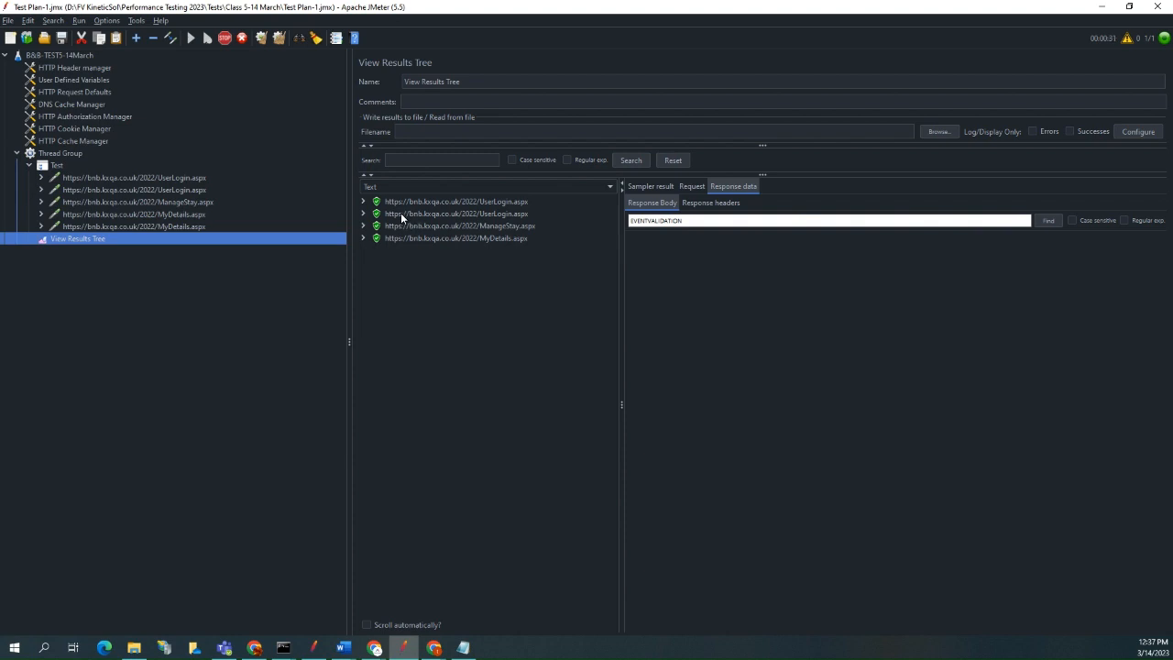
Compare the two MyDetails.aspx response bodies and examine the error title in the failed one.
left_click(476, 238)
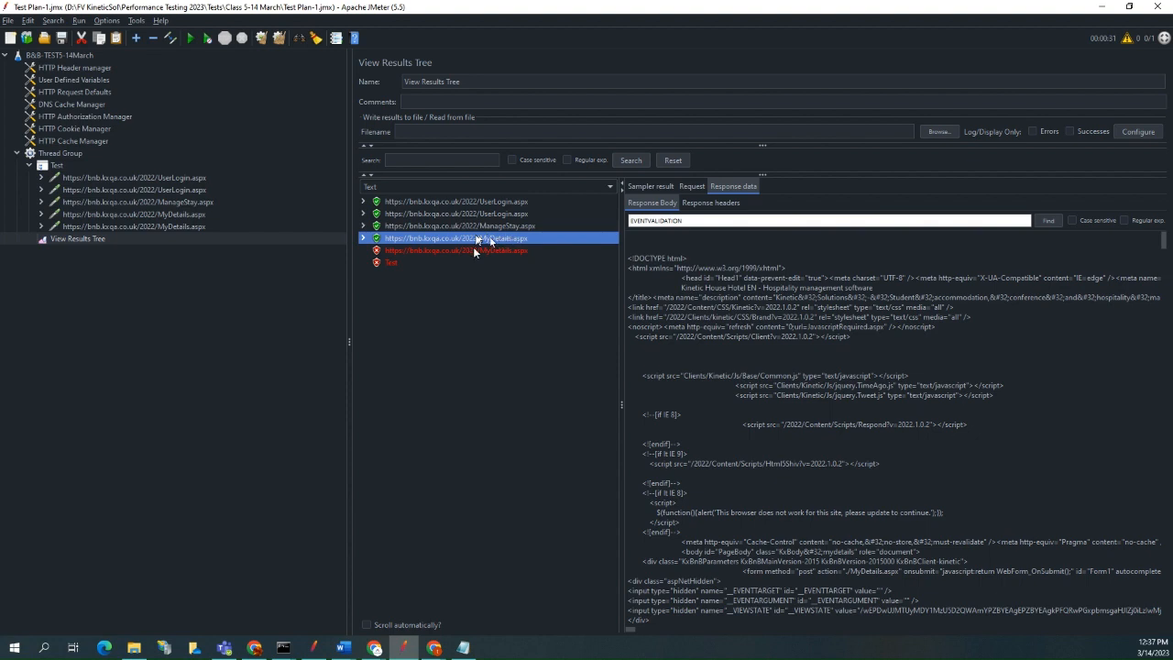
left_click(488, 251)
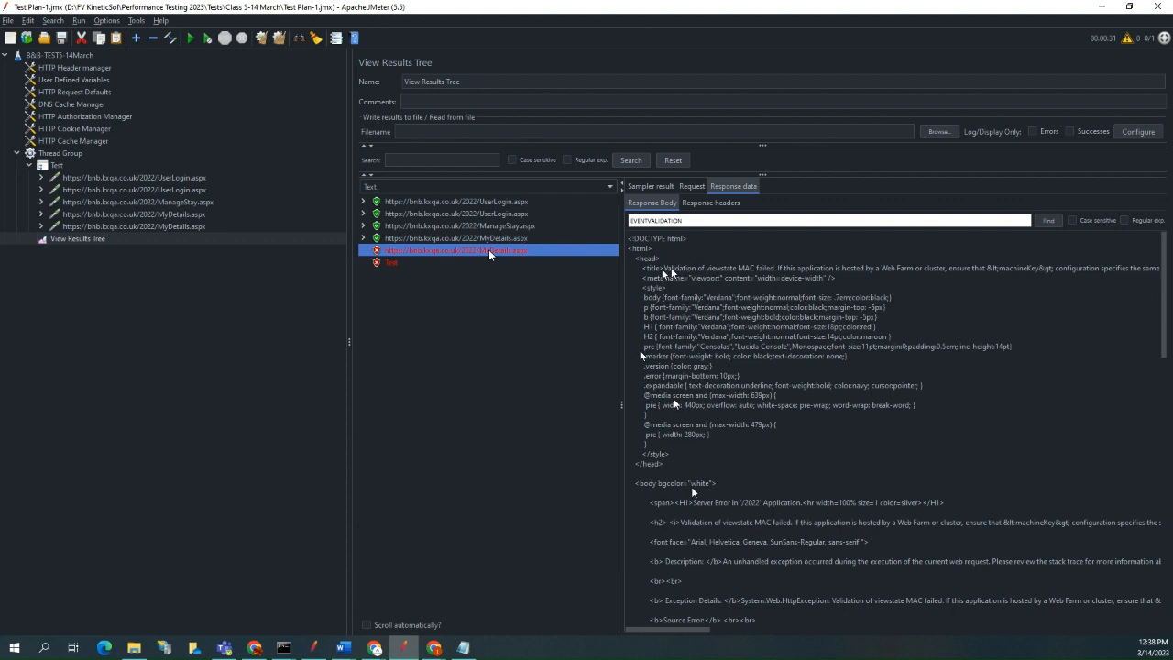
left_click_drag(664, 267, 774, 273)
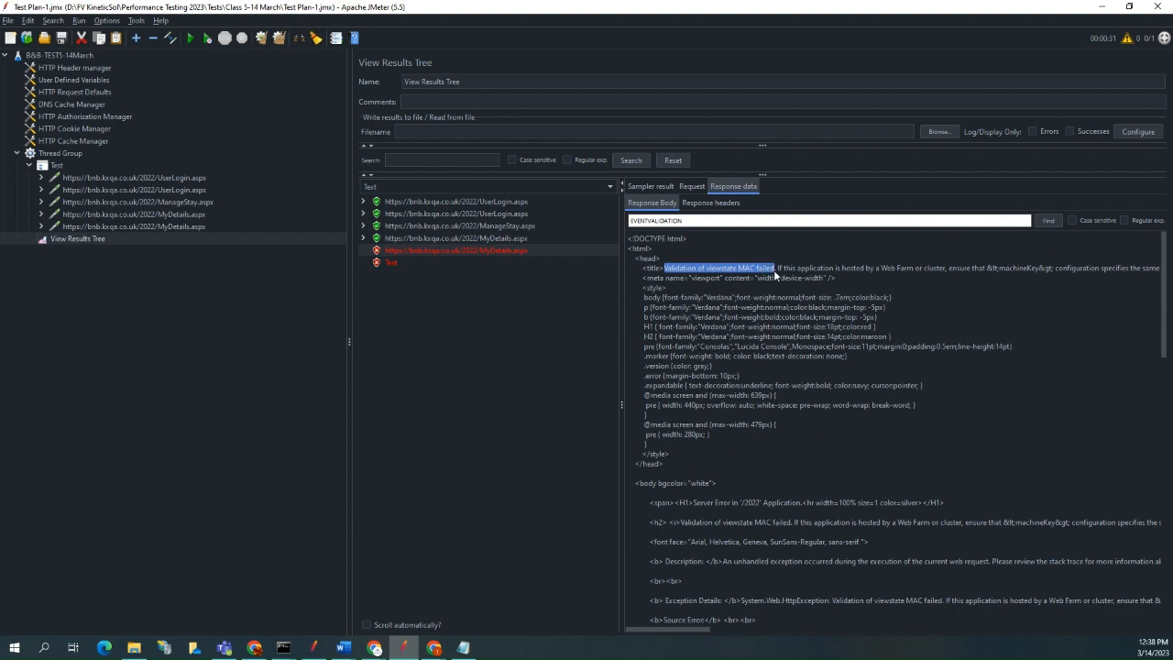
Search the first MyDetails.aspx response body for EVENTVALIDATION, then return to the failed MyDetails.aspx response.
left_click(511, 238)
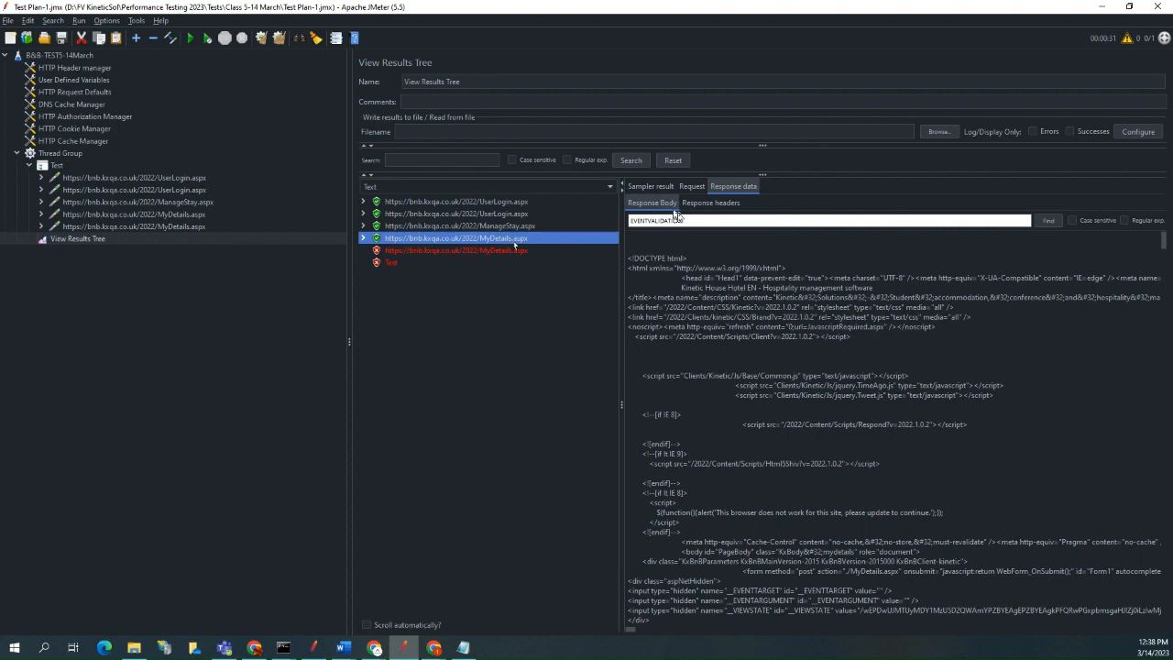
left_click(1047, 221)
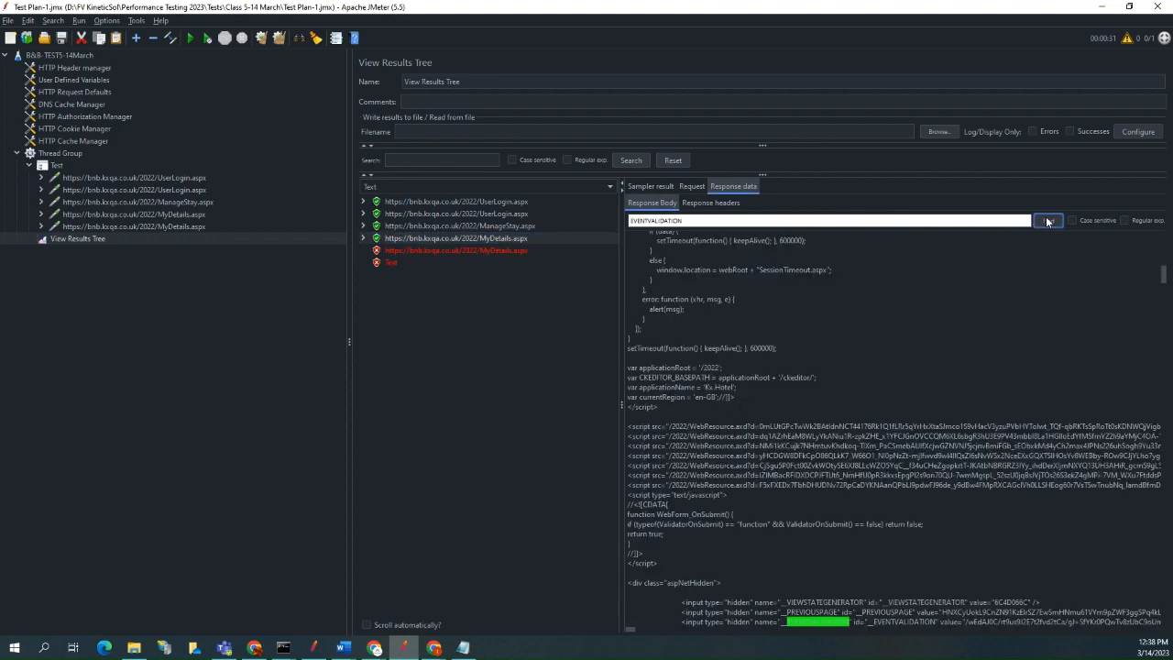
scroll(765, 414, "down", 10)
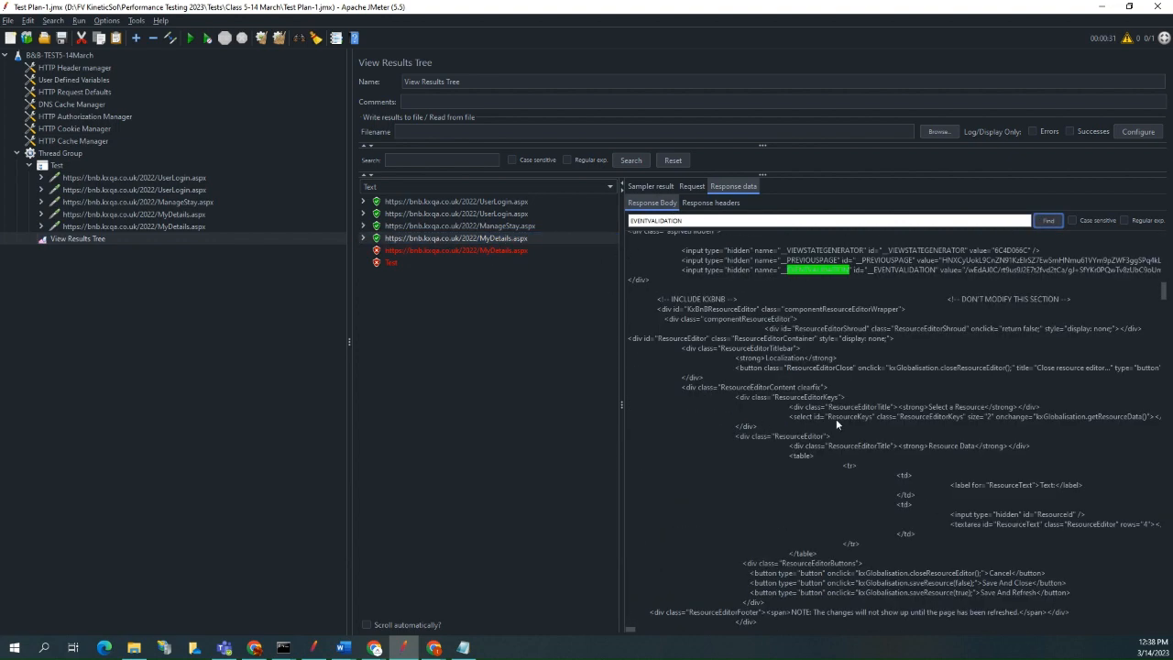
left_click(515, 251)
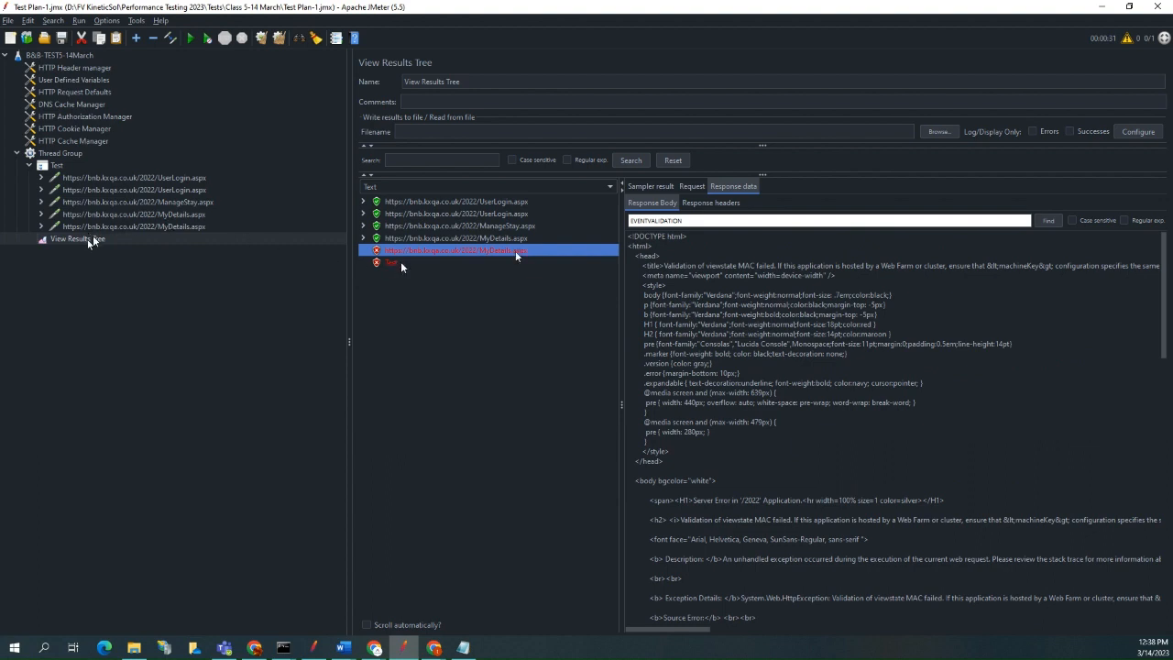
Examine the hard-coded __VIEWSTATE, __PREVIOUSPAGE, __EVENTVALIDATION, __EVENTTARGET and __VIEWSTATEGENERATOR parameters in the second MyDetails.aspx request.
left_click(154, 216)
left_click(169, 228)
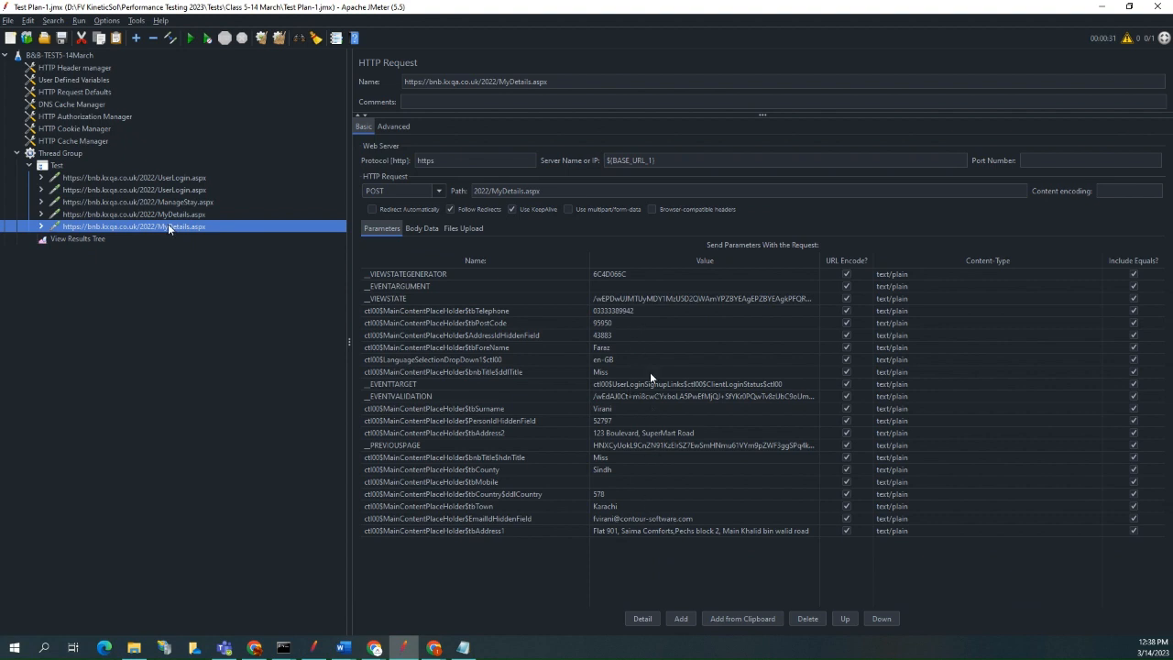
left_click(621, 297)
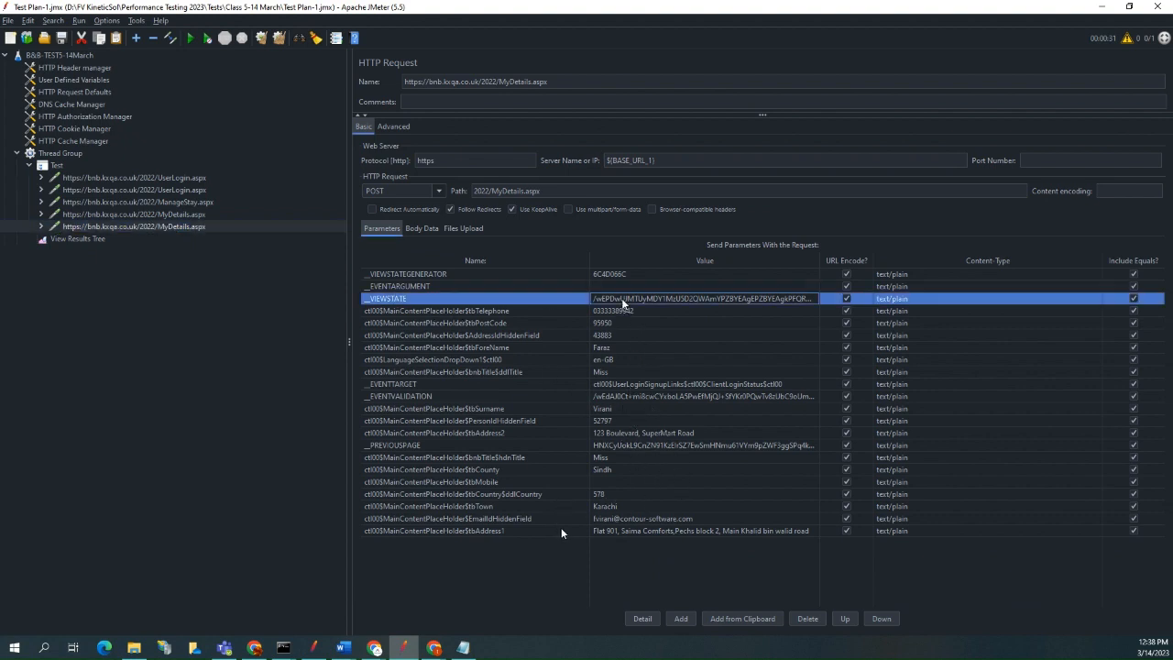
left_click(632, 446)
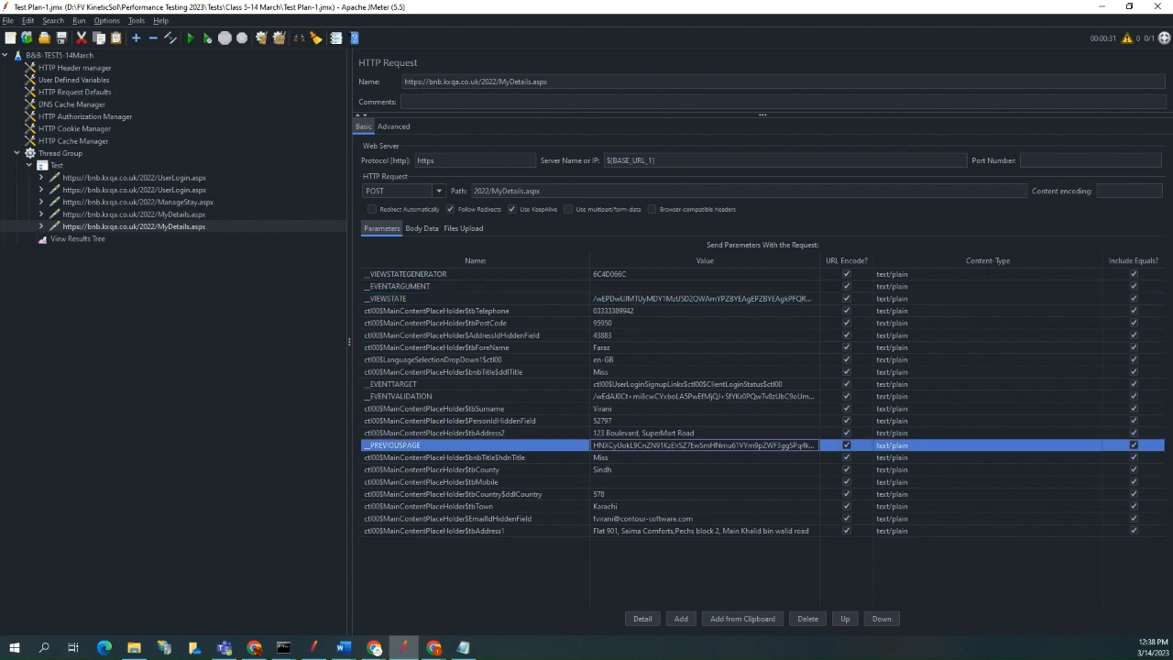
left_click(615, 396)
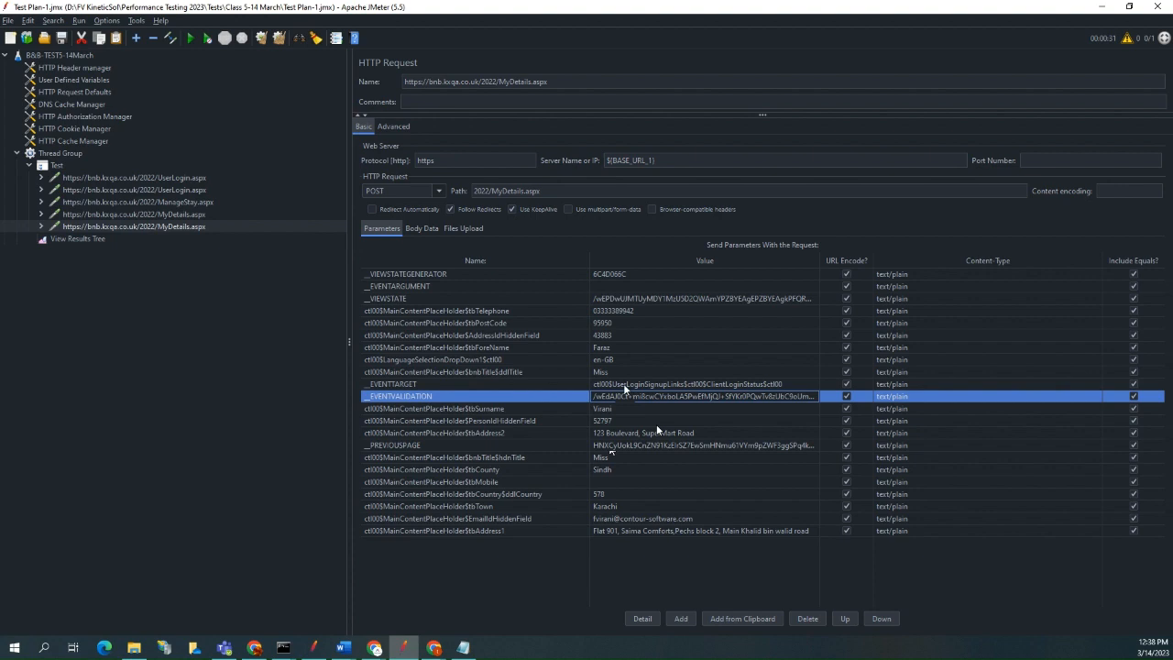
left_click(626, 383)
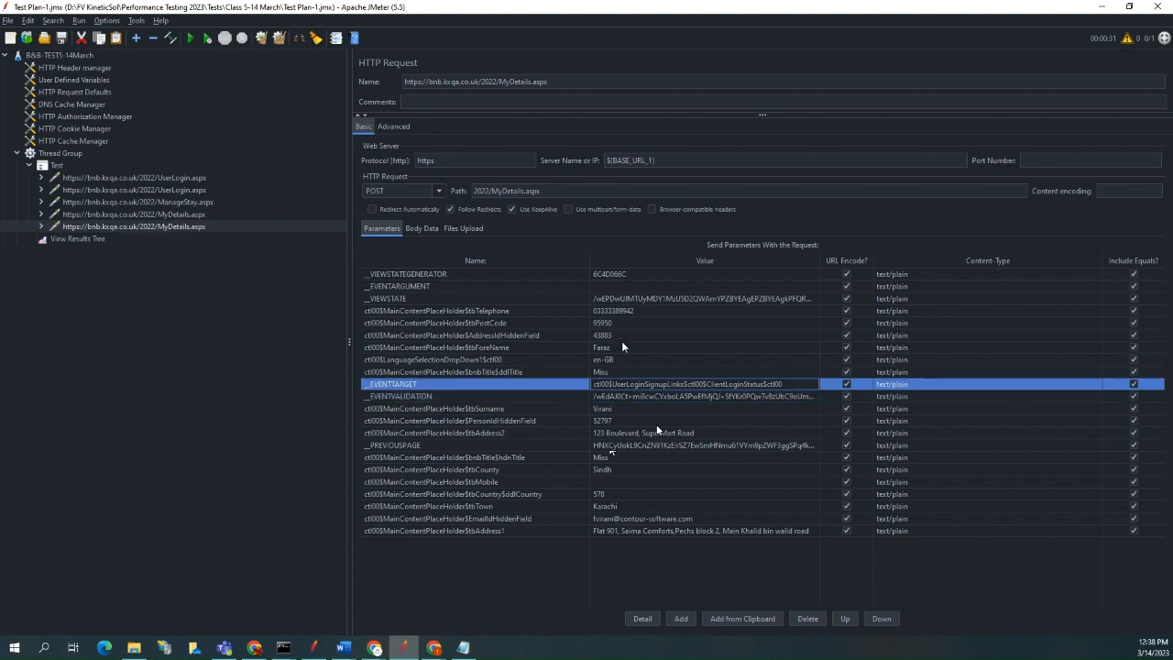
left_click(620, 273)
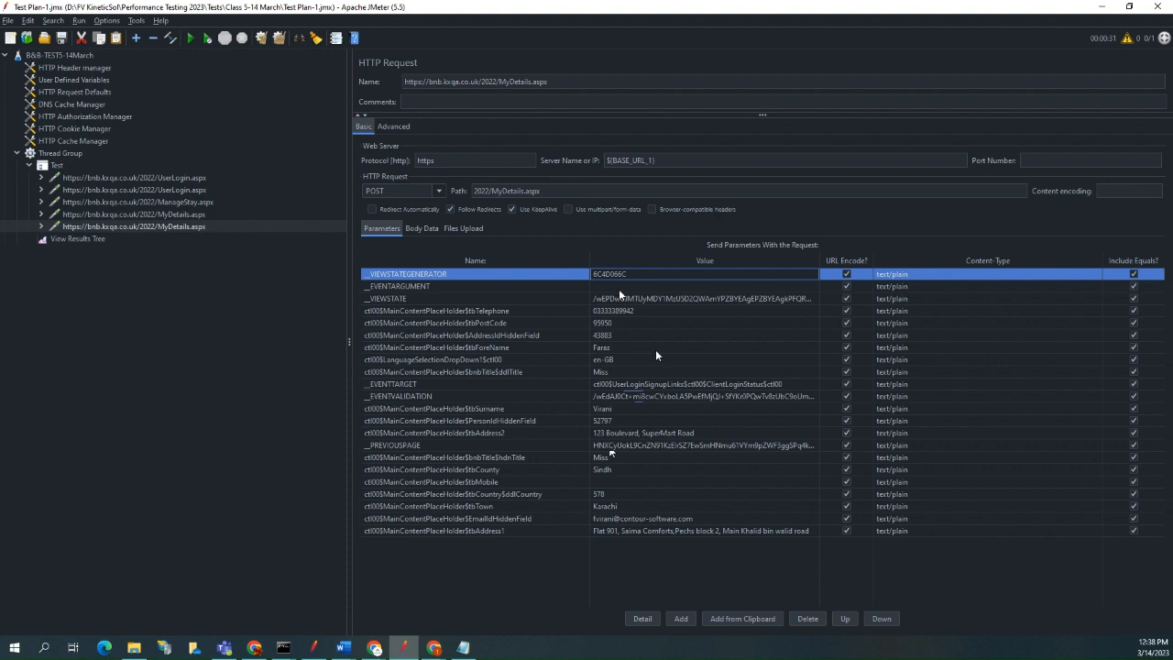
Copy the VIEWSTATE and EVENTVALIDATION Regular Expression Extractors from the first UserLogin.aspx request.
left_click(42, 178)
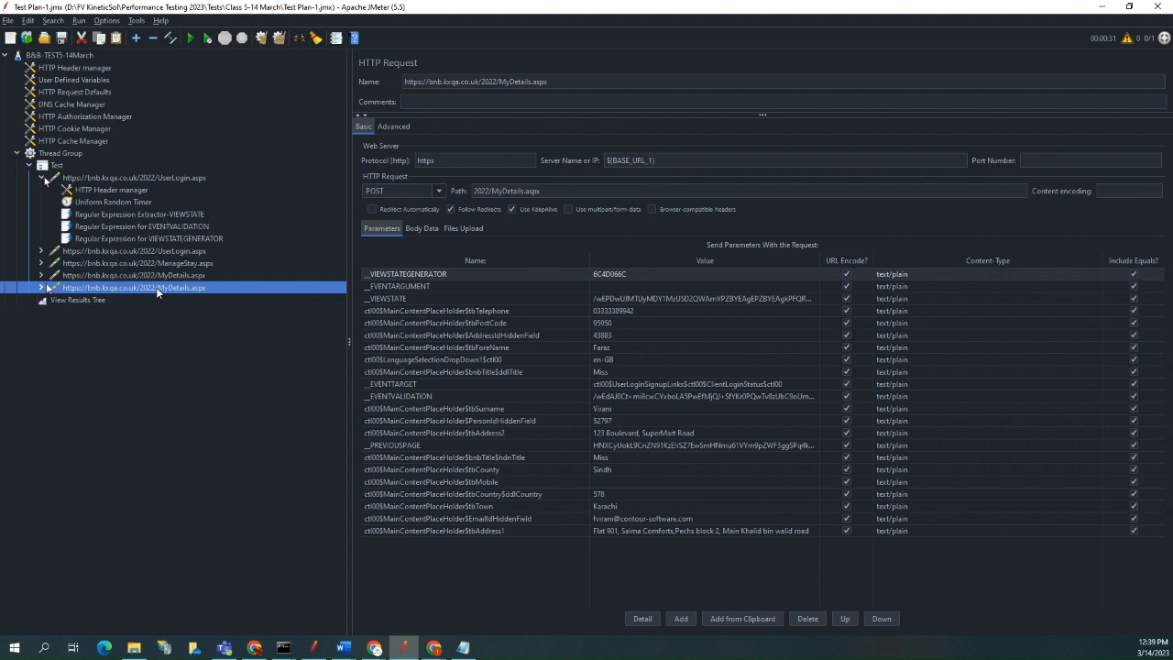
key("alt+Tab")
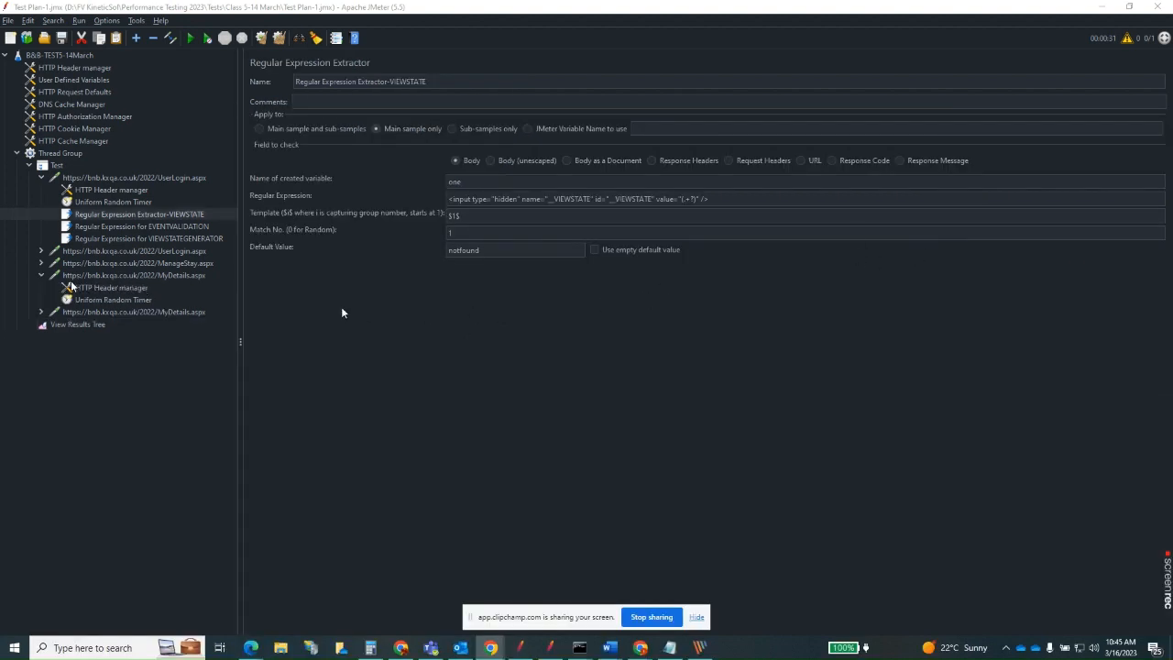
left_click(179, 214)
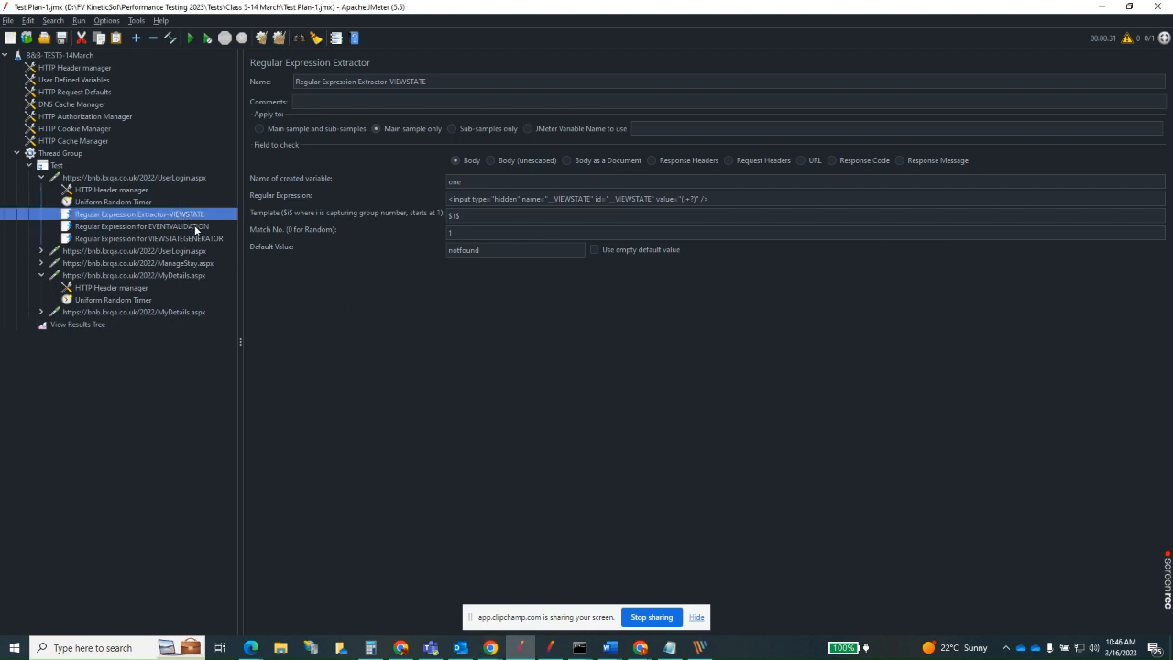
left_click(194, 229, "ctrl")
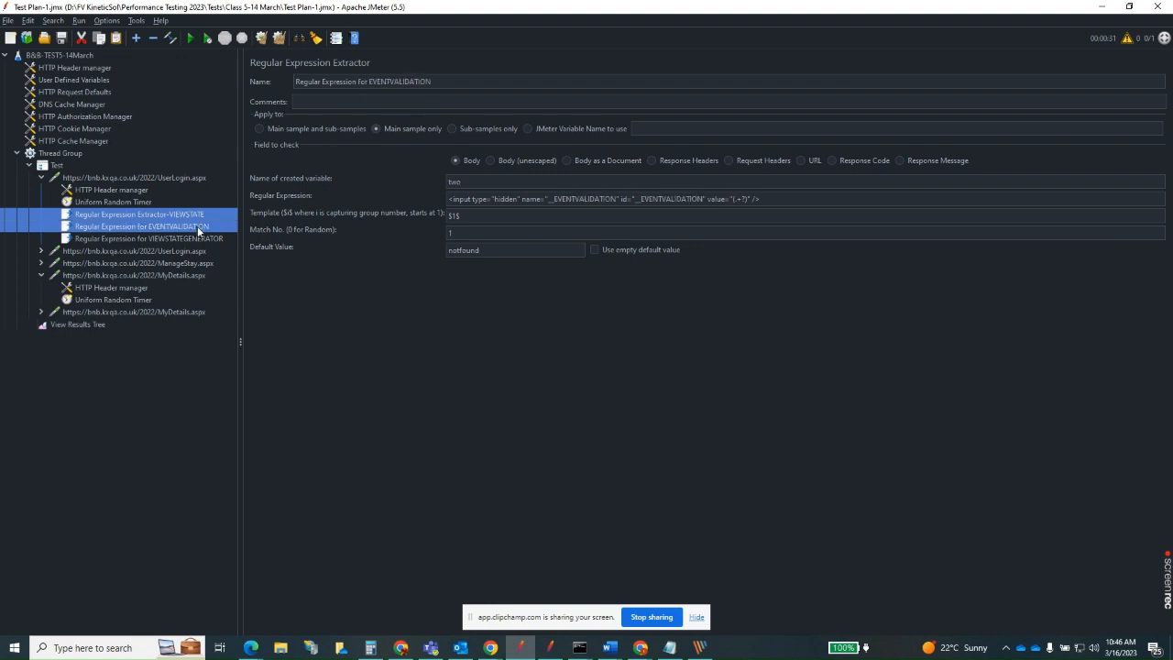
right_click(198, 231)
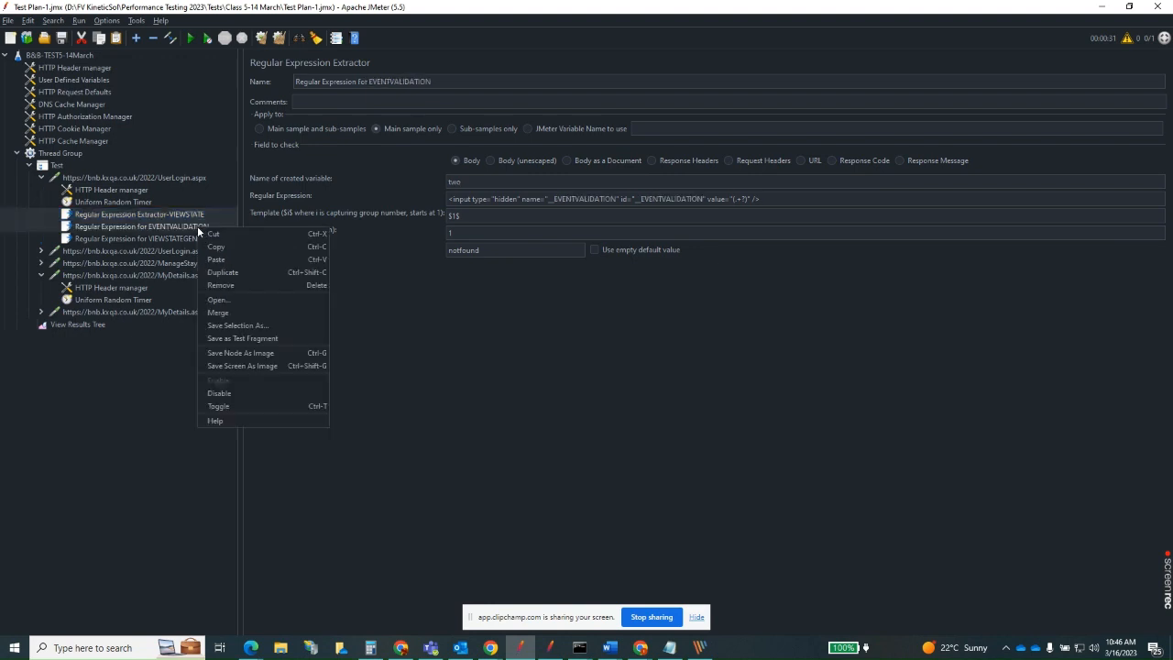
left_click(217, 246)
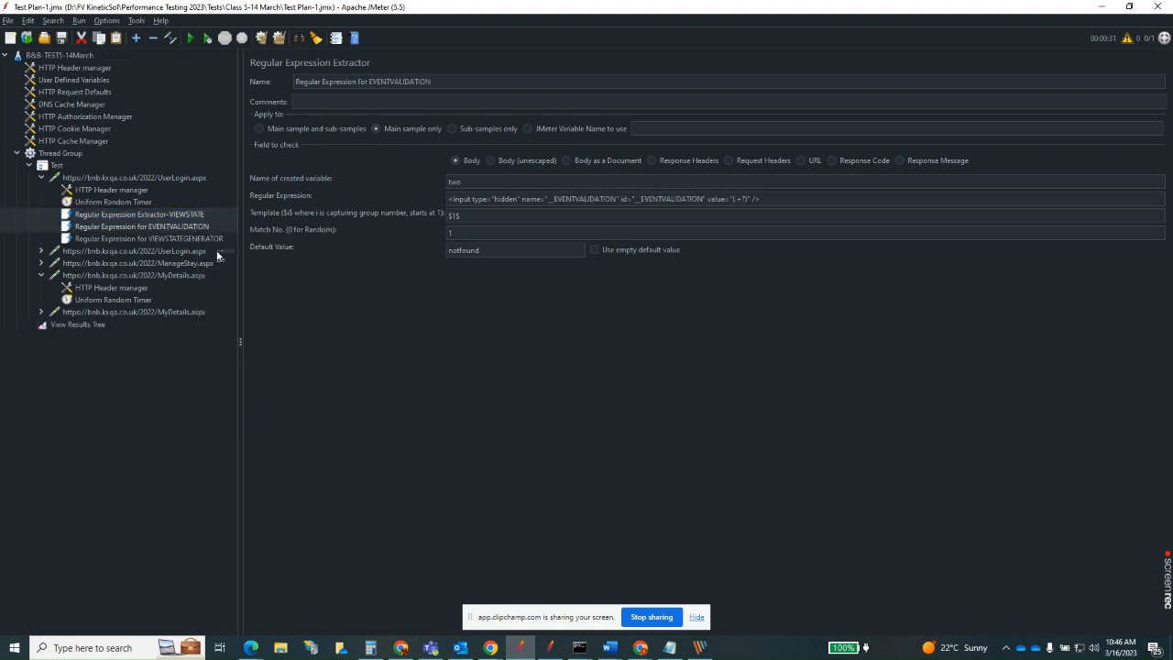
Paste the copied extractors under the first MyDetails.aspx request.
left_click(40, 275)
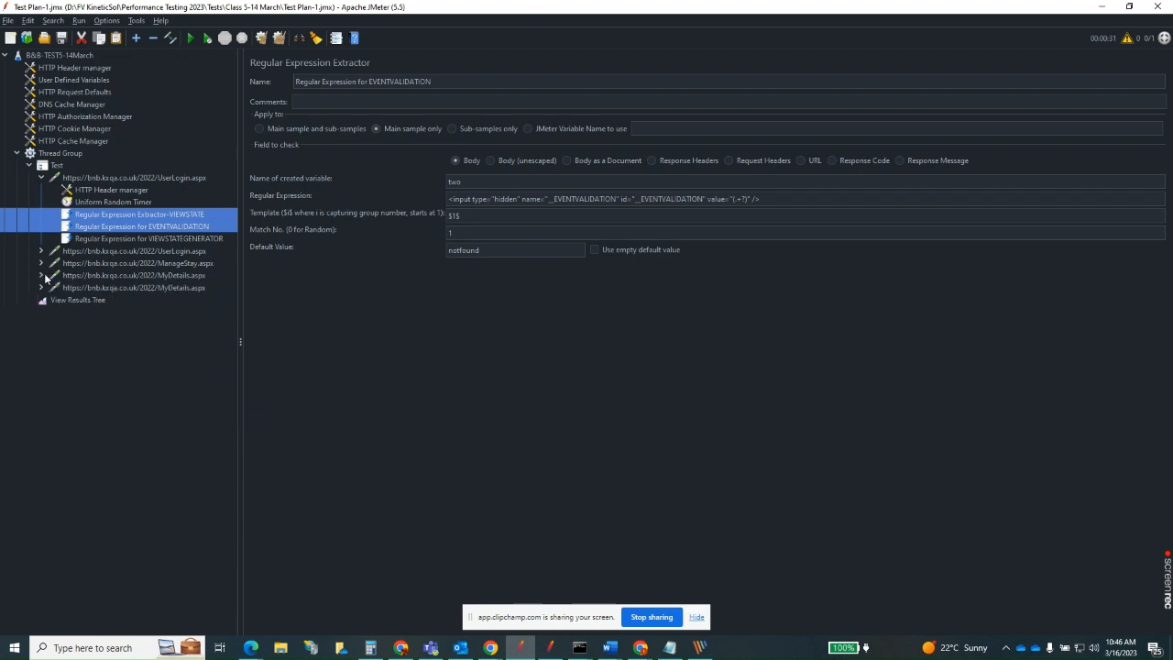
left_click(40, 275)
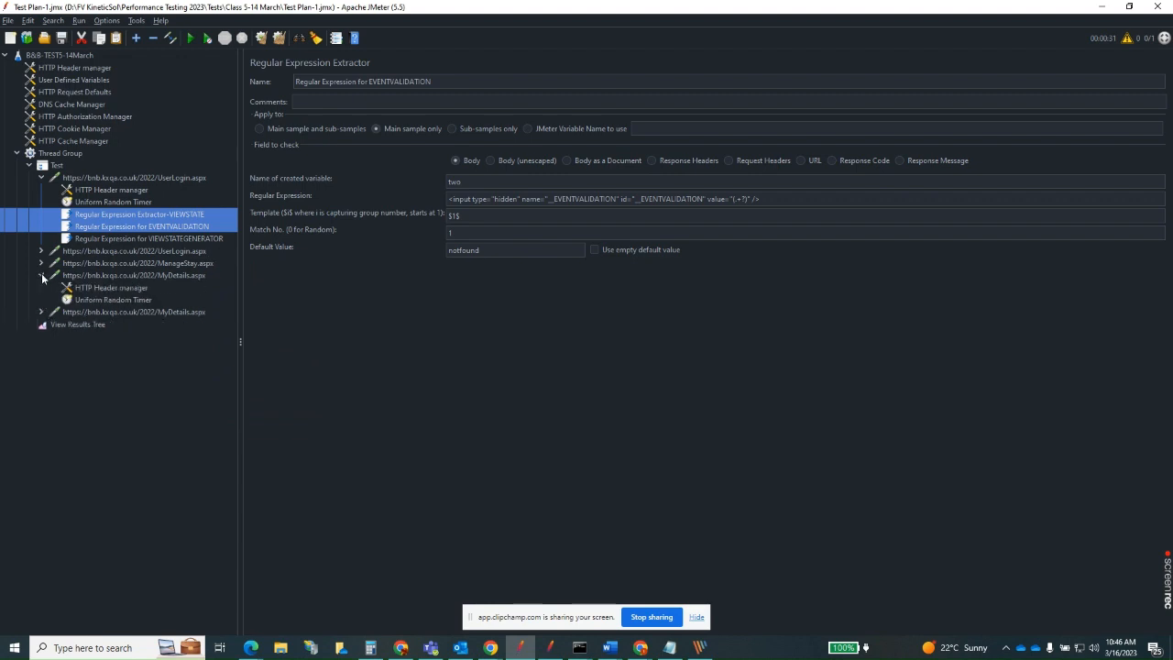
left_click(143, 275)
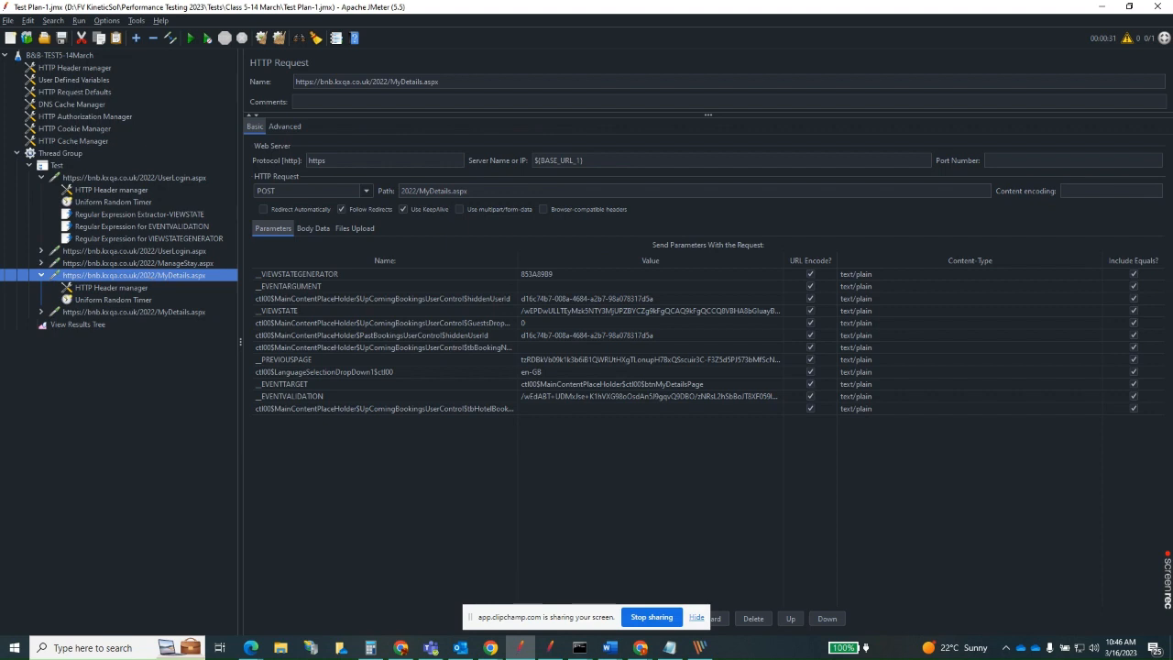
right_click(151, 275)
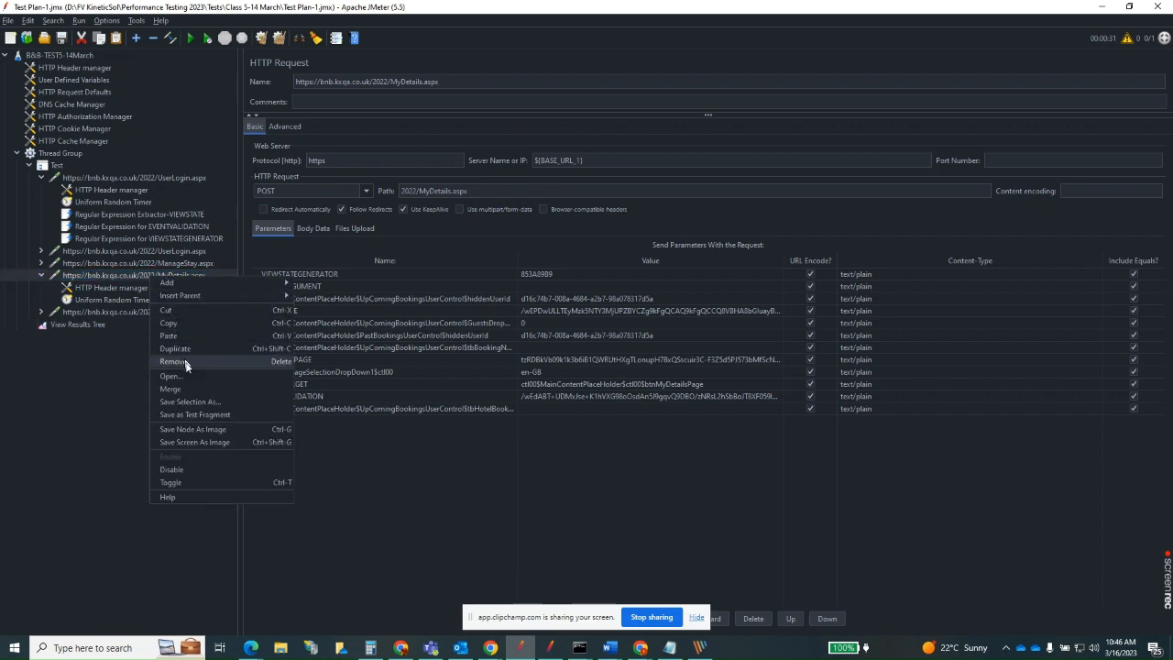
left_click(173, 335)
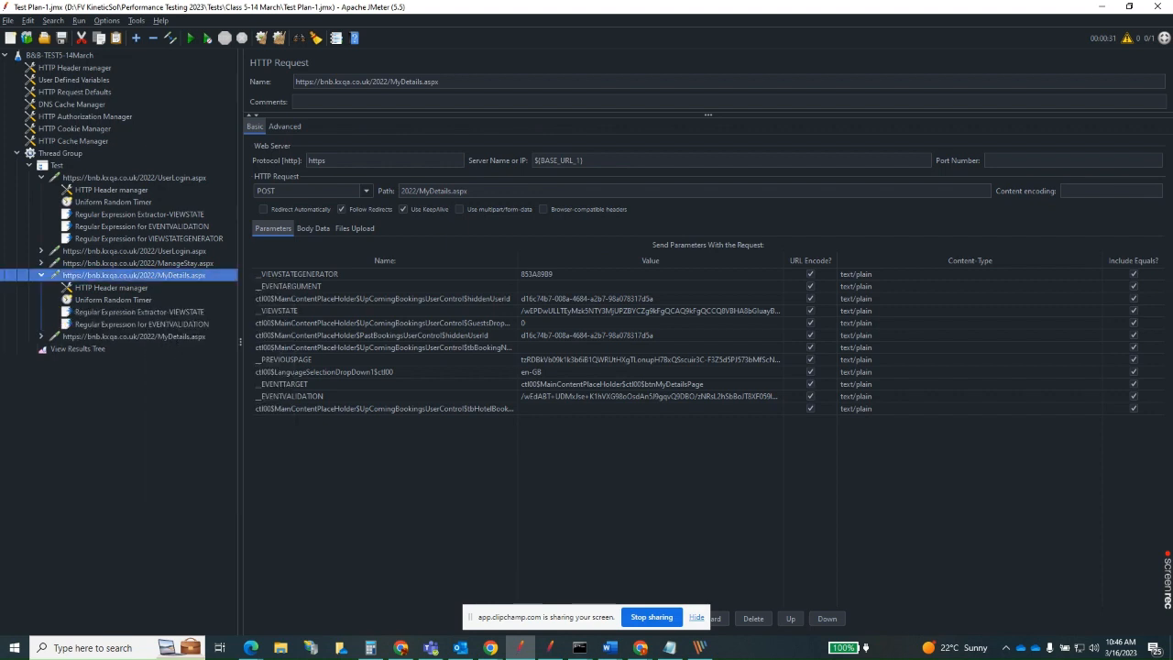
Compare the created variable names of the extractors under the first MyDetails.aspx request with the VIEWSTATEGENERATOR extractor's under UserLogin.aspx.
left_click(182, 314)
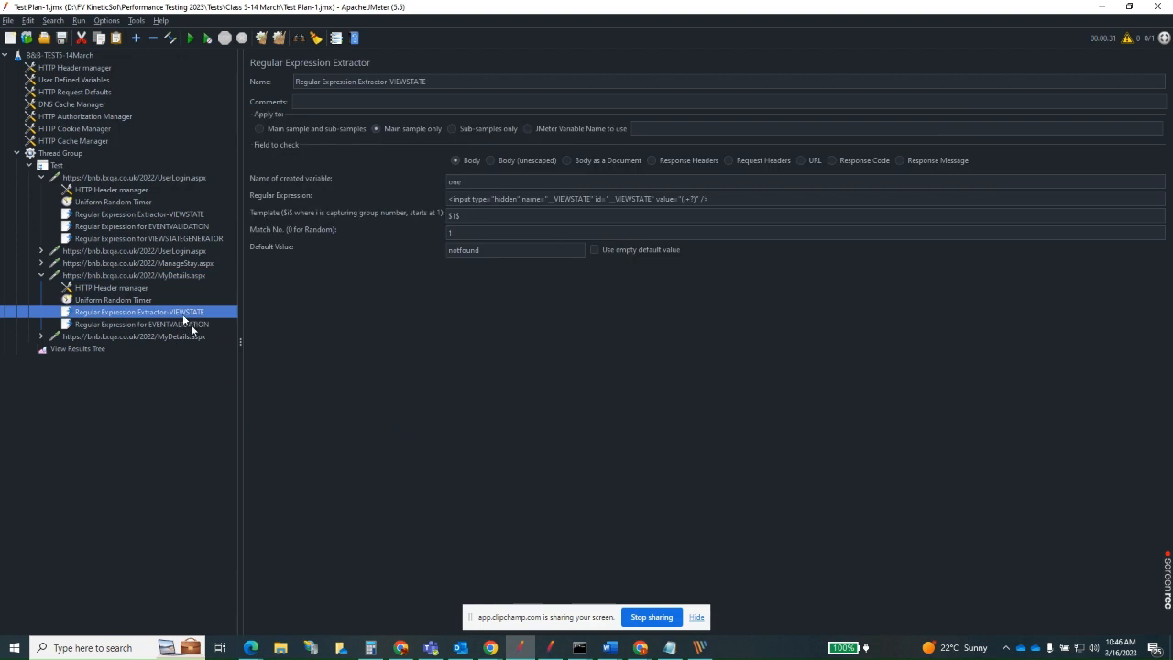
left_click(190, 326)
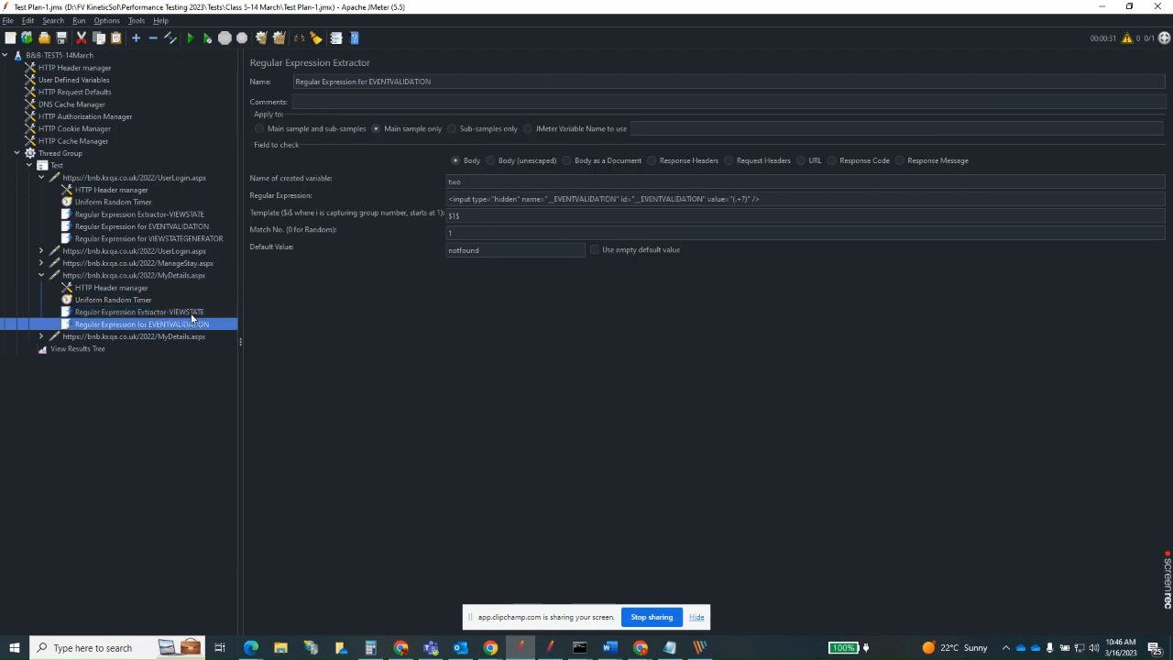
left_click(193, 315)
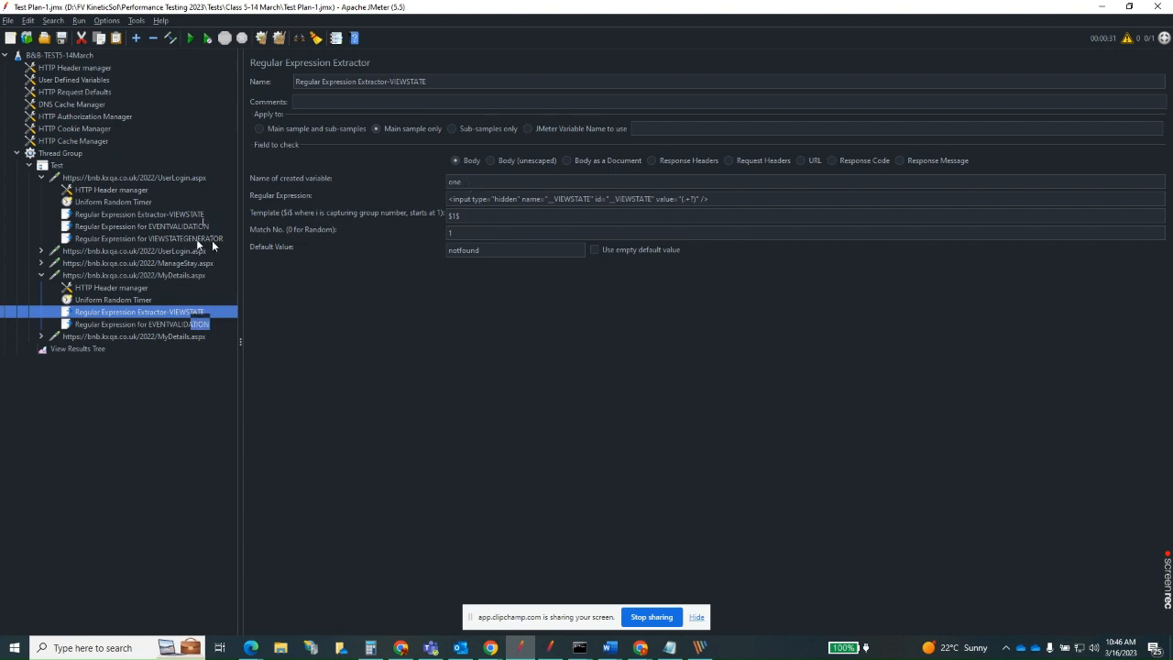
left_click(198, 326)
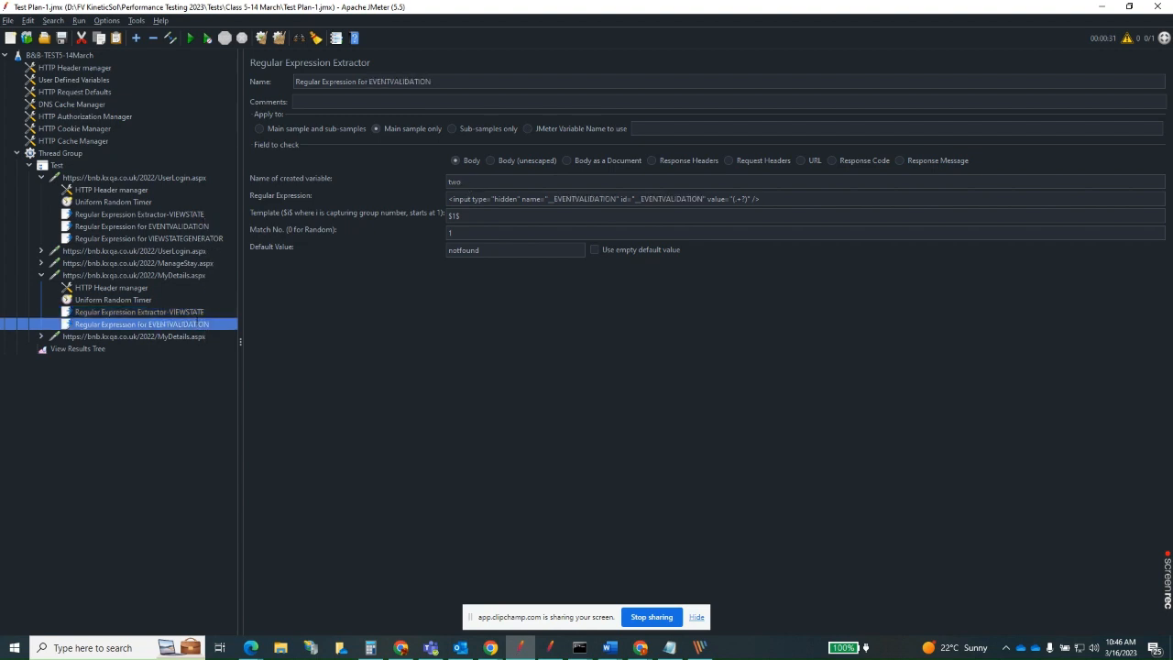
left_click(201, 240)
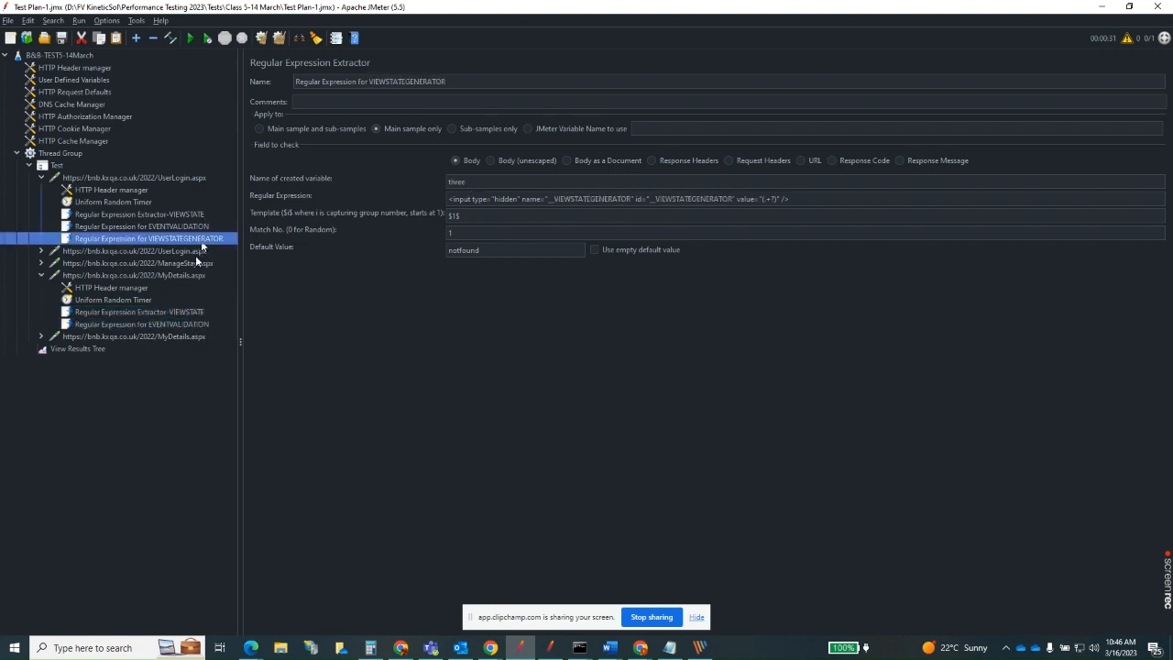
left_click(194, 314)
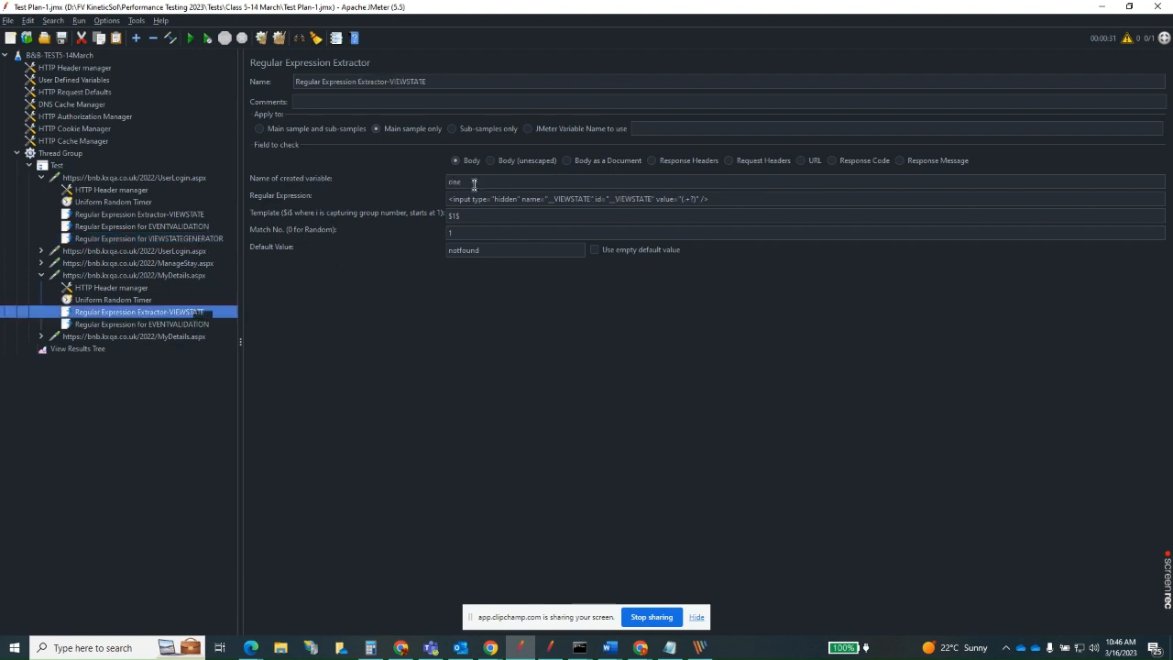
left_click(204, 239)
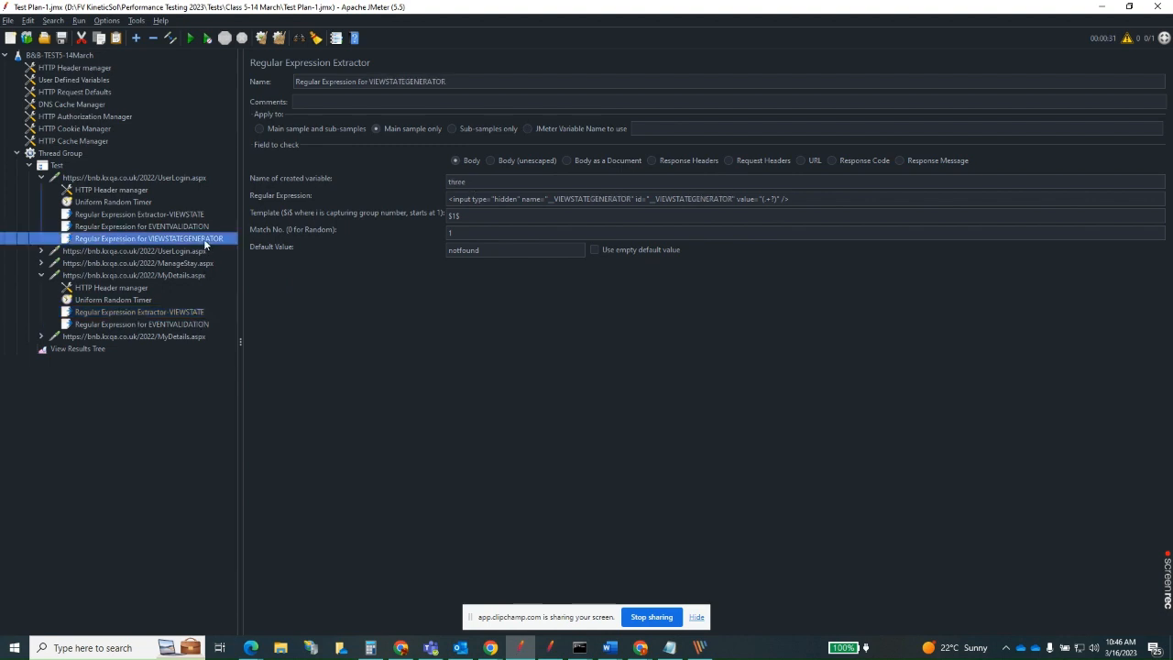
Under the first MyDetails.aspx request, set the created variable to four in the VIEWSTATE extractor and five in the EVENTVALIDATION extractor.
left_click(188, 312)
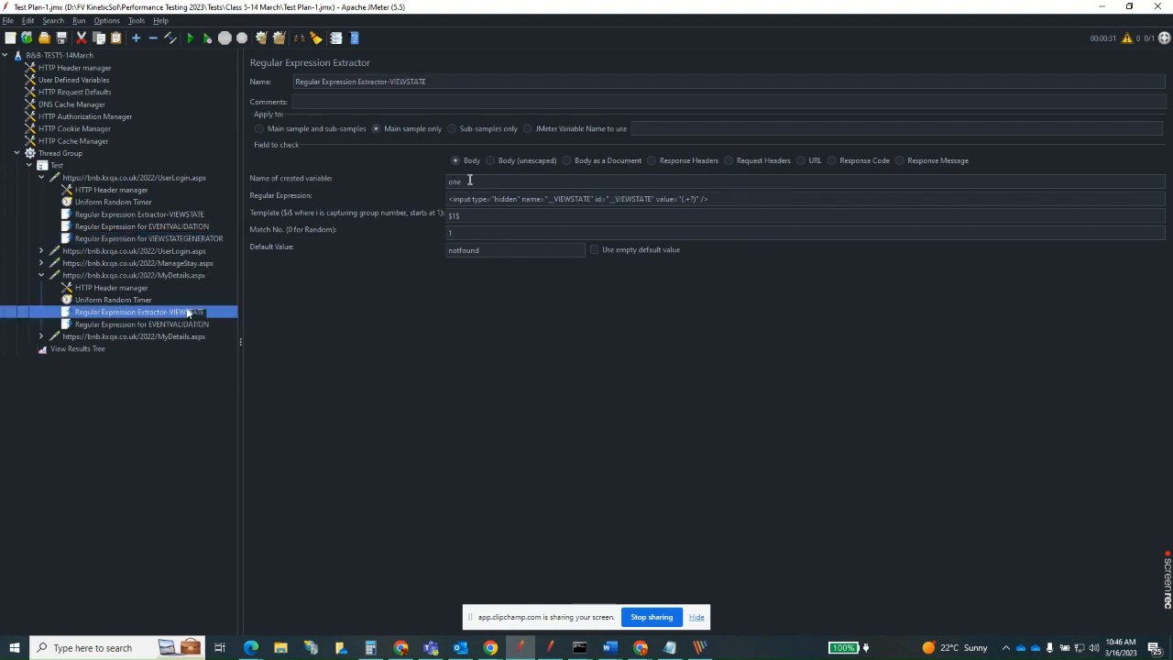
double_click(469, 181)
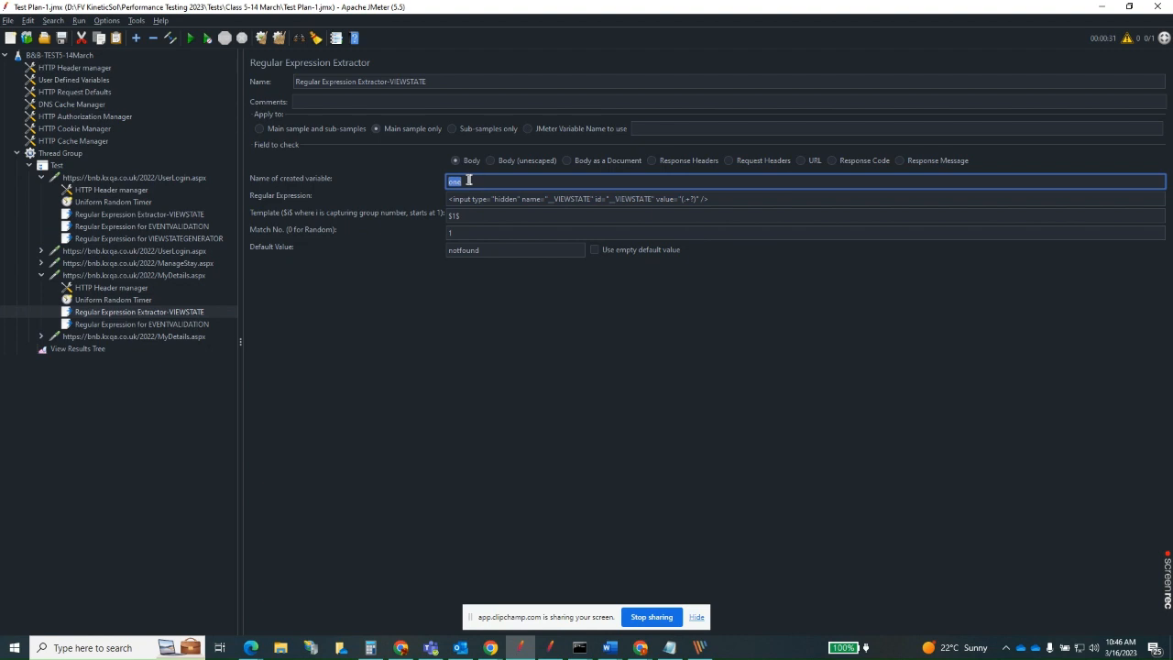
type("four")
left_click(206, 324)
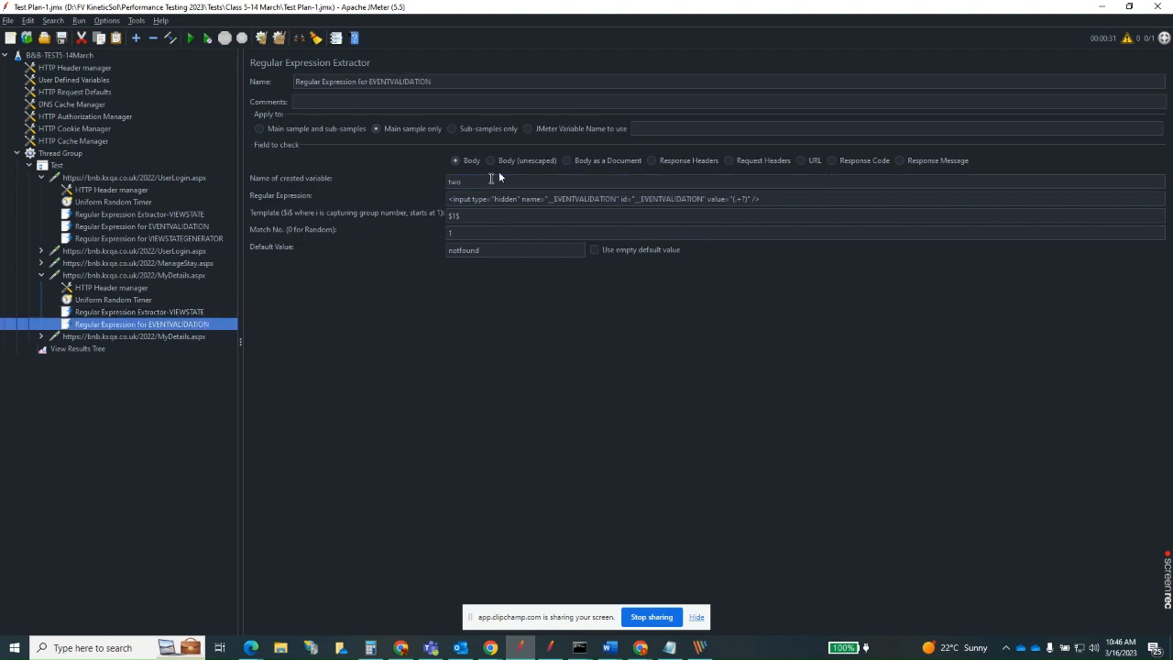
double_click(489, 180)
type("five")
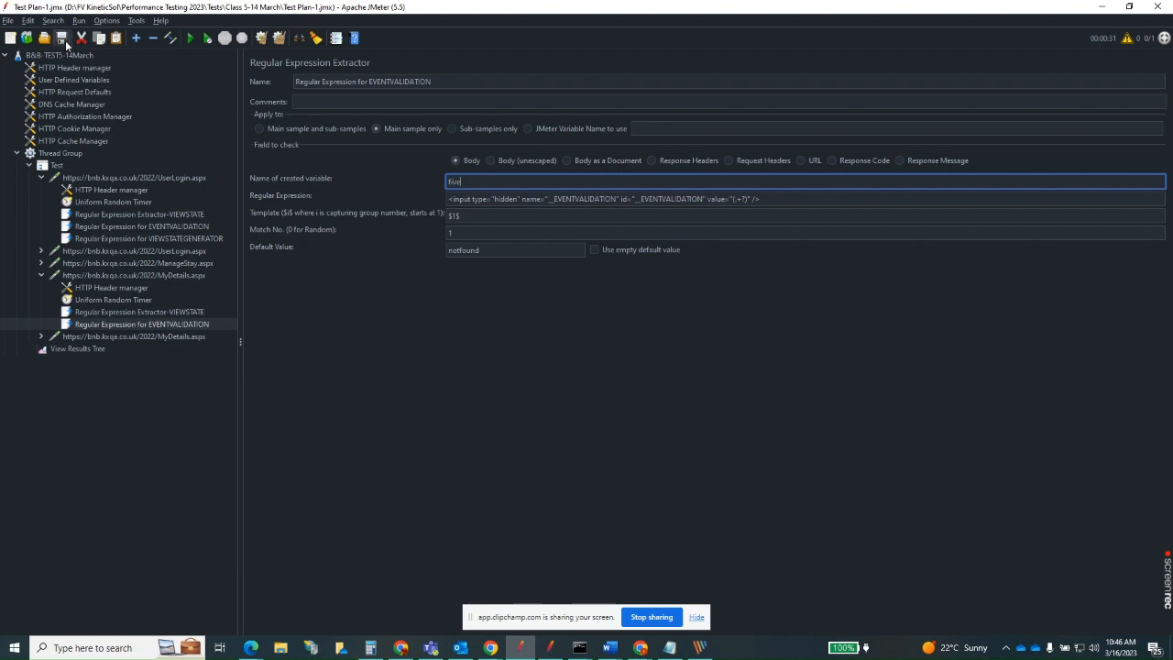
left_click(169, 312)
left_click(175, 324)
Replace the __VIEWSTATE value in the second MyDetails.aspx request with ${four} and save the test plan.
left_click(173, 337)
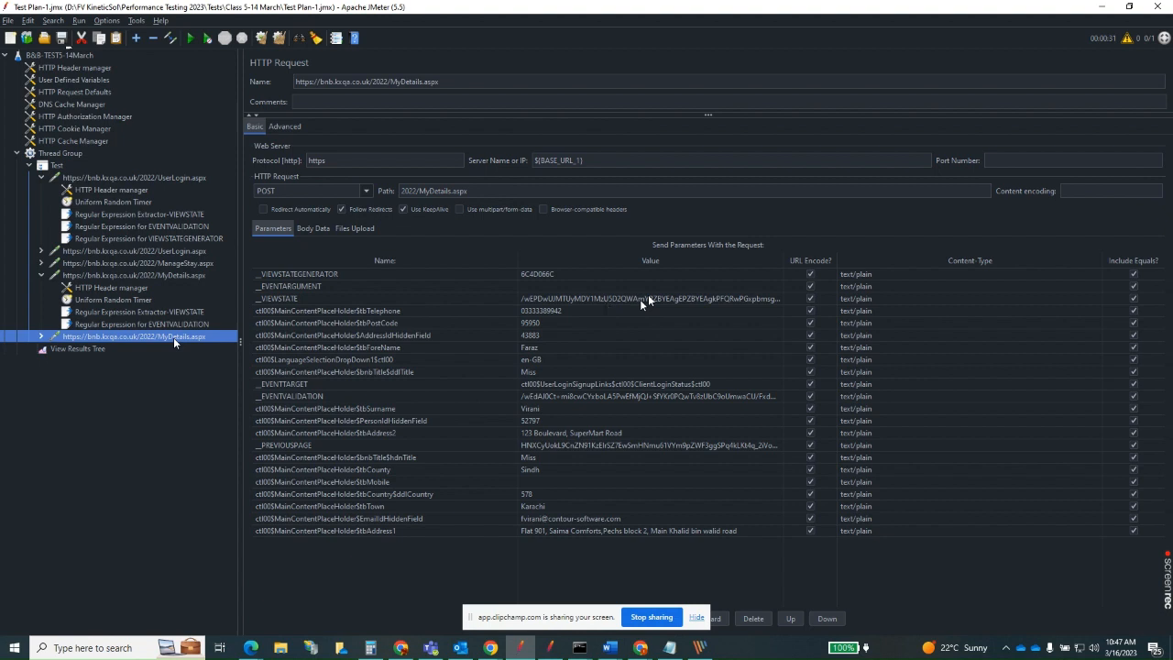
double_click(600, 301)
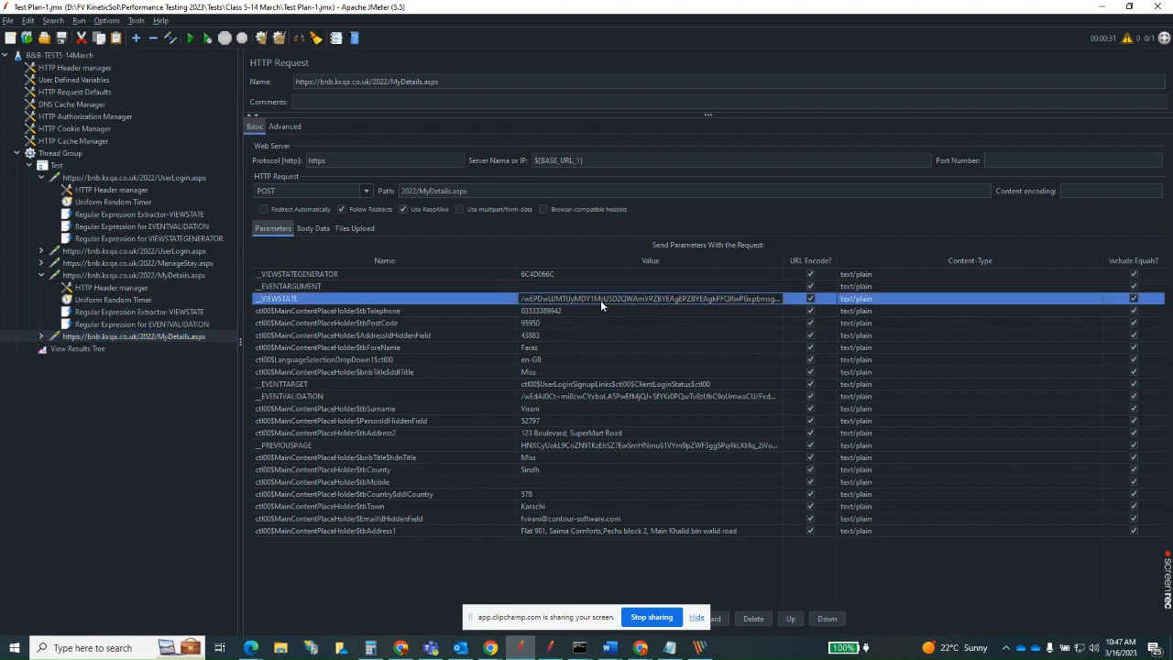
double_click(601, 300)
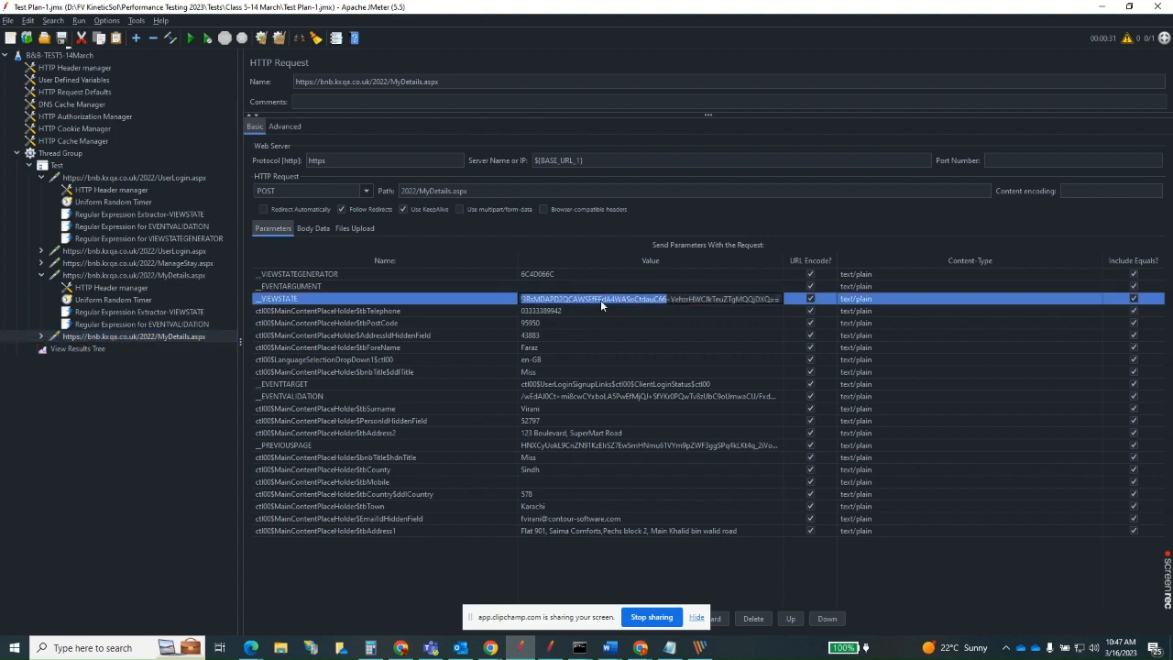
key("ctrl+v")
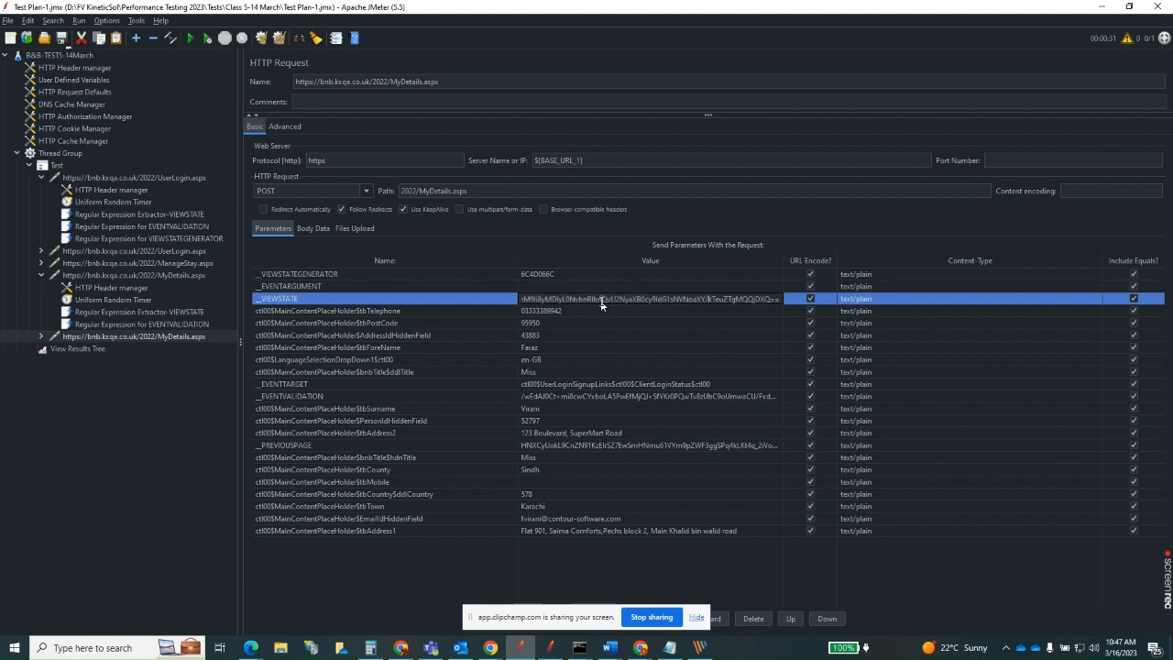
key("ctrl+a")
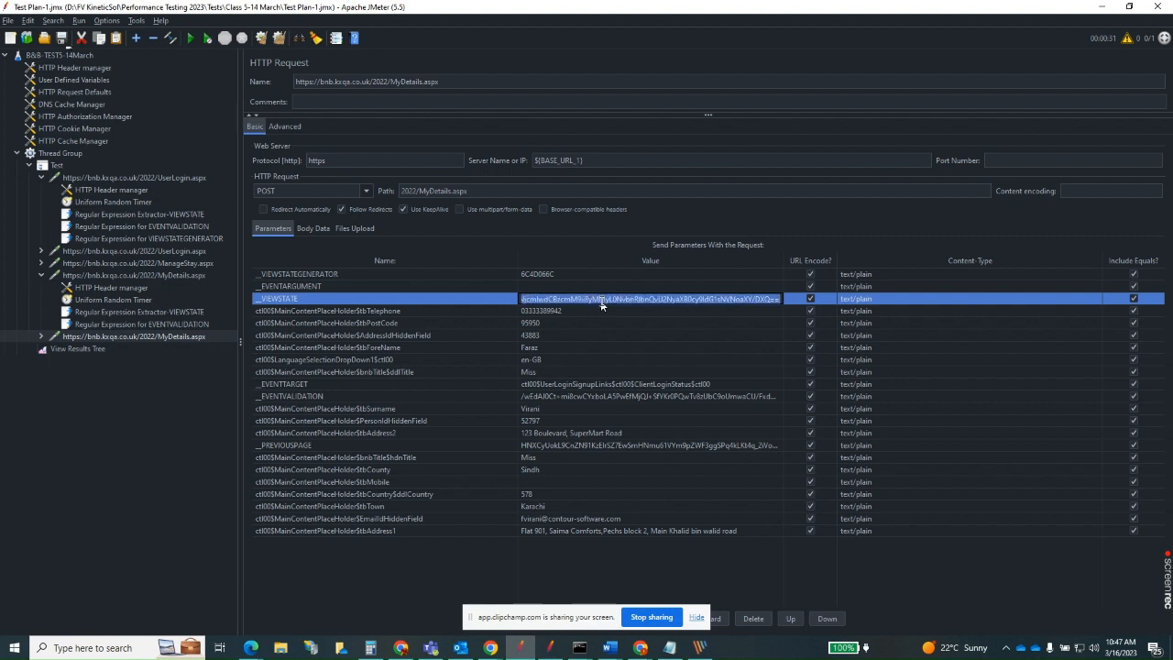
key("BackSpace")
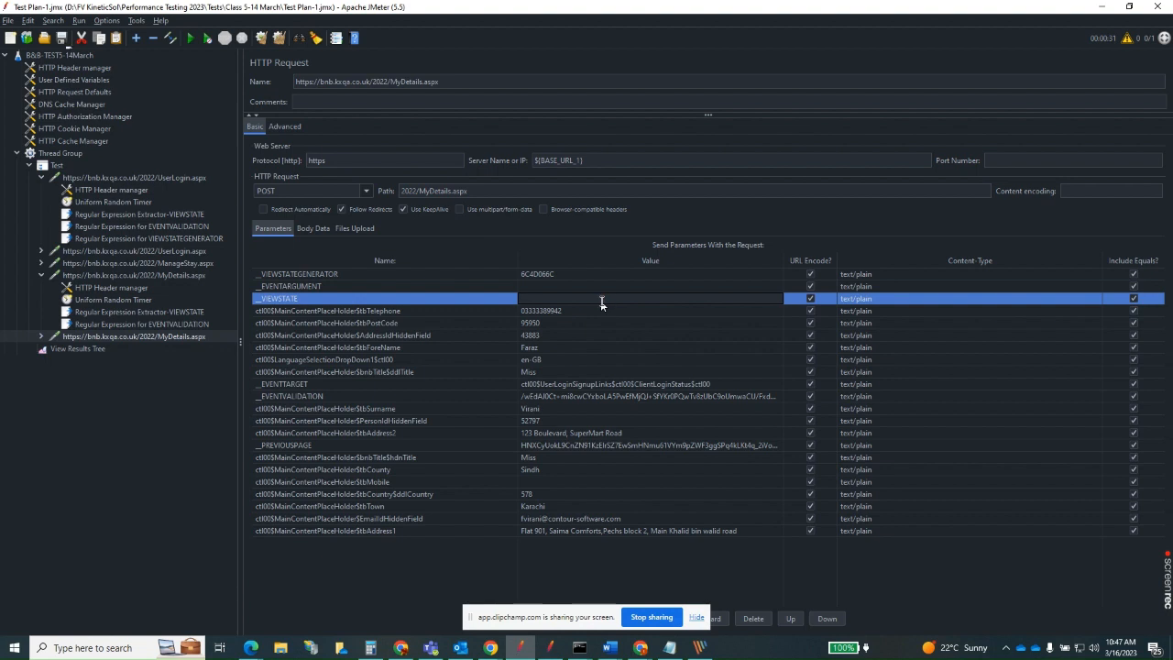
type("${foun")
key("ctrl+s")
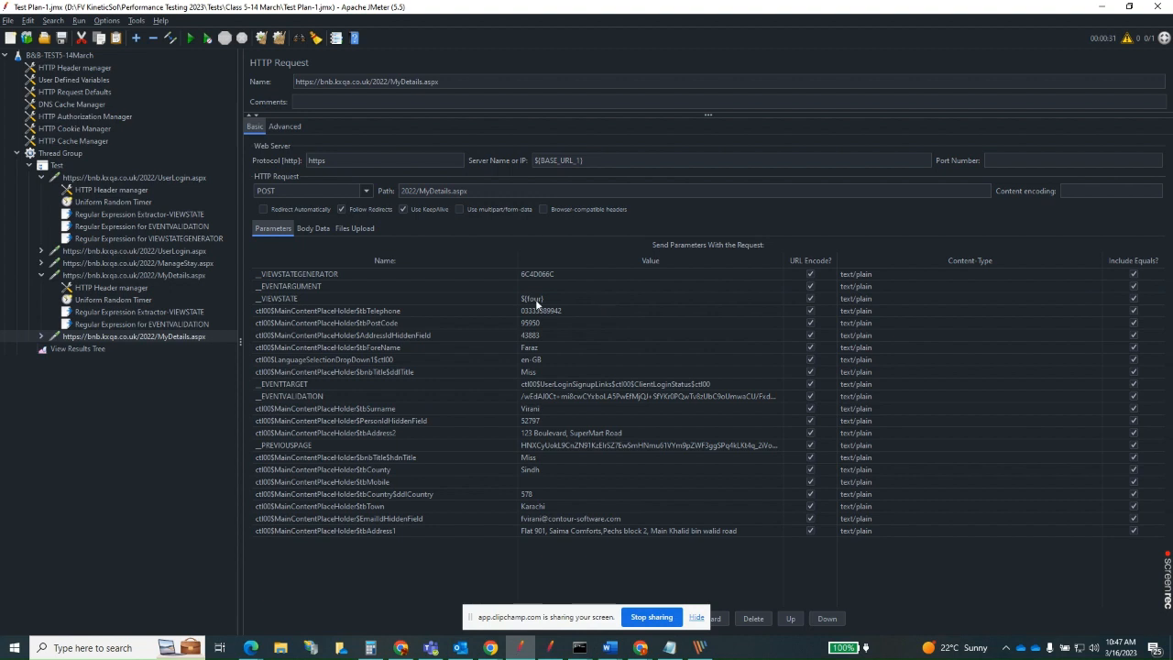
Replace the __EVENTVALIDATION value in the second MyDetails.aspx request with ${five} and save the test plan.
left_click(174, 324)
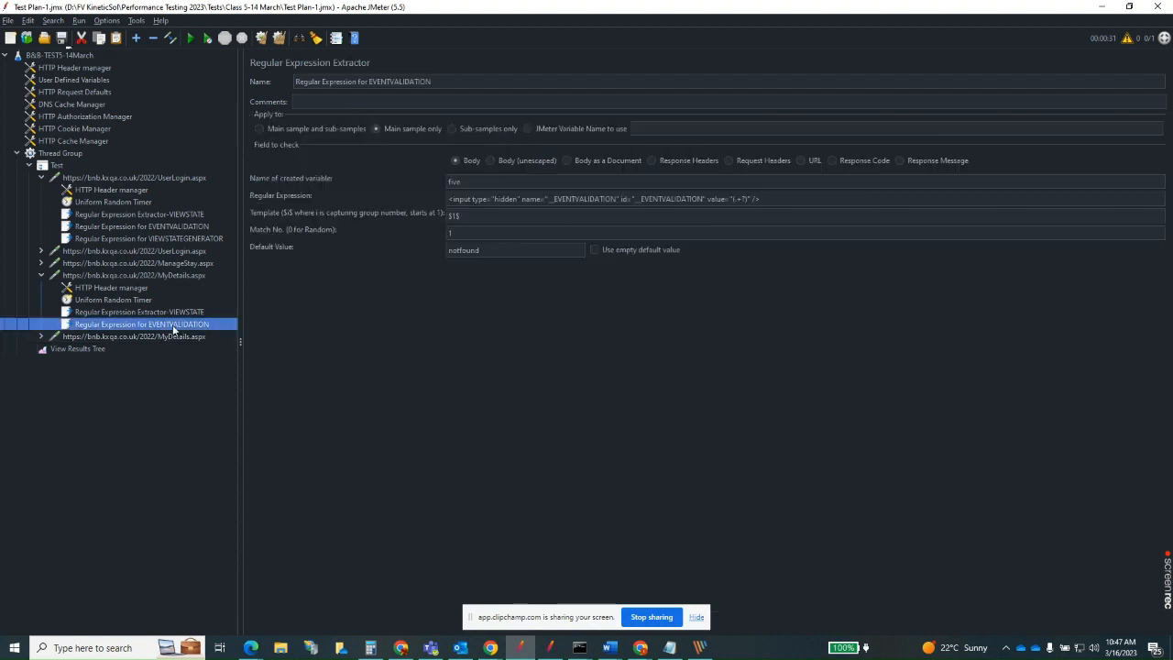
left_click(177, 336)
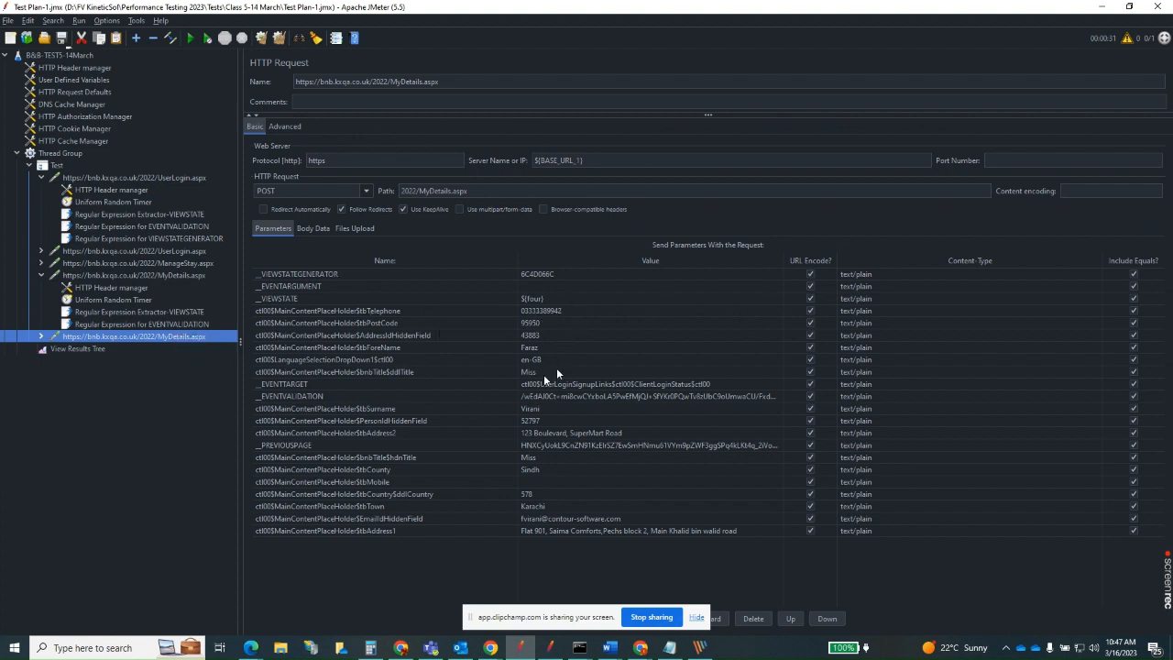
double_click(574, 395)
double_click(579, 396)
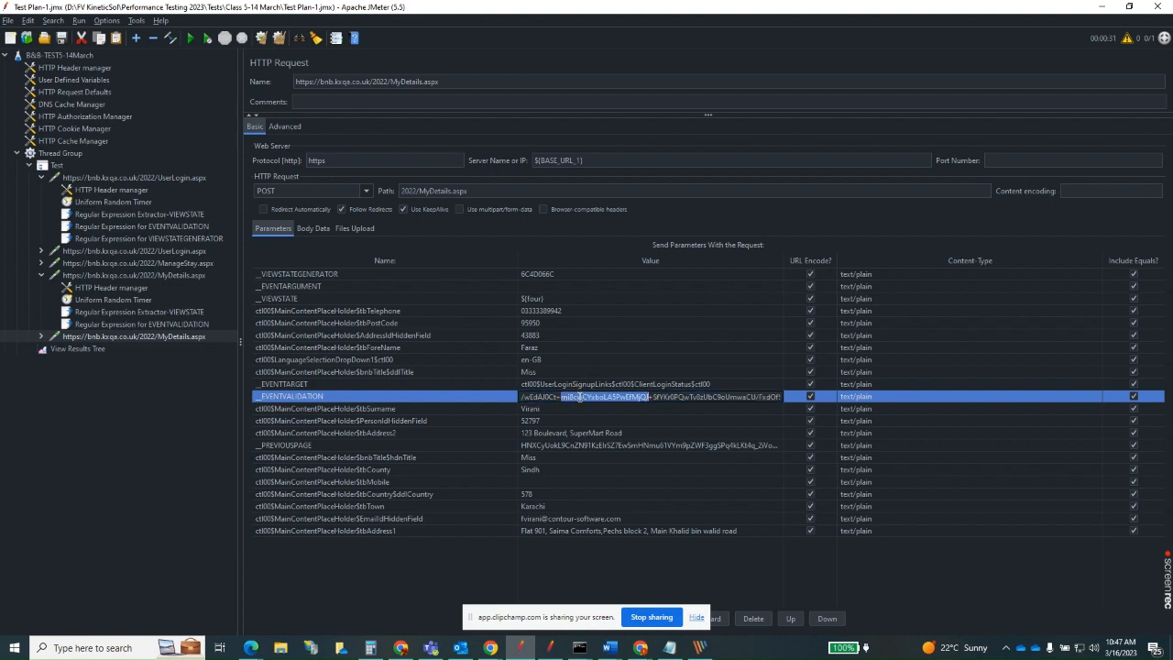
key("ctrl+a")
key("BackSpace")
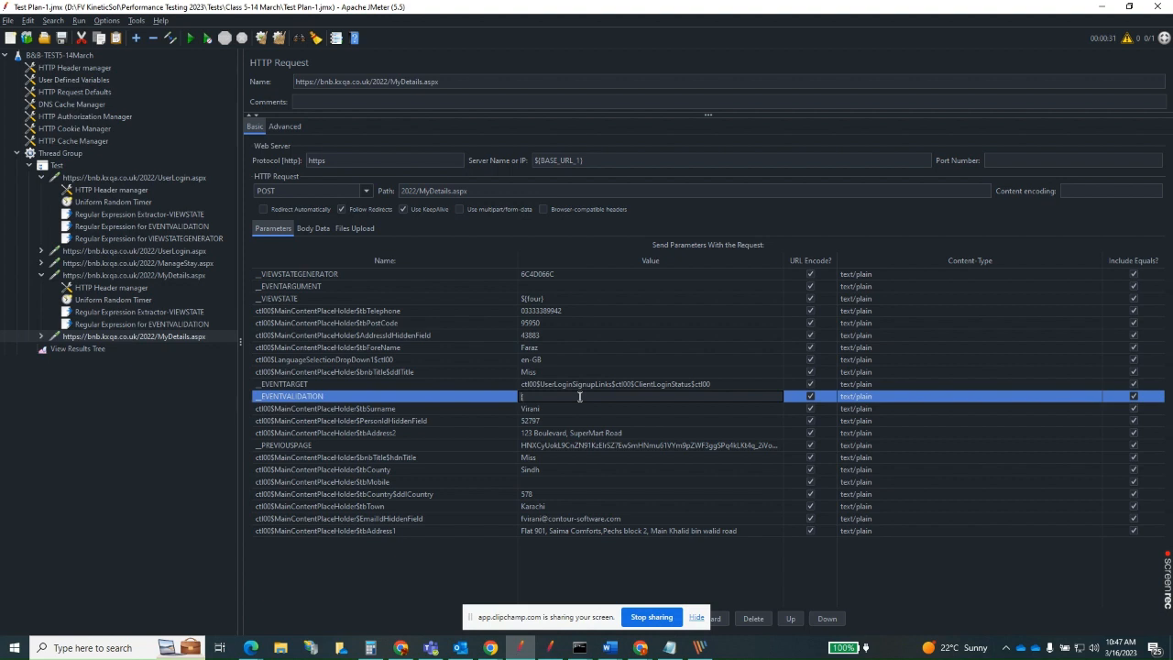
type("${F")
key("ctrl+s")
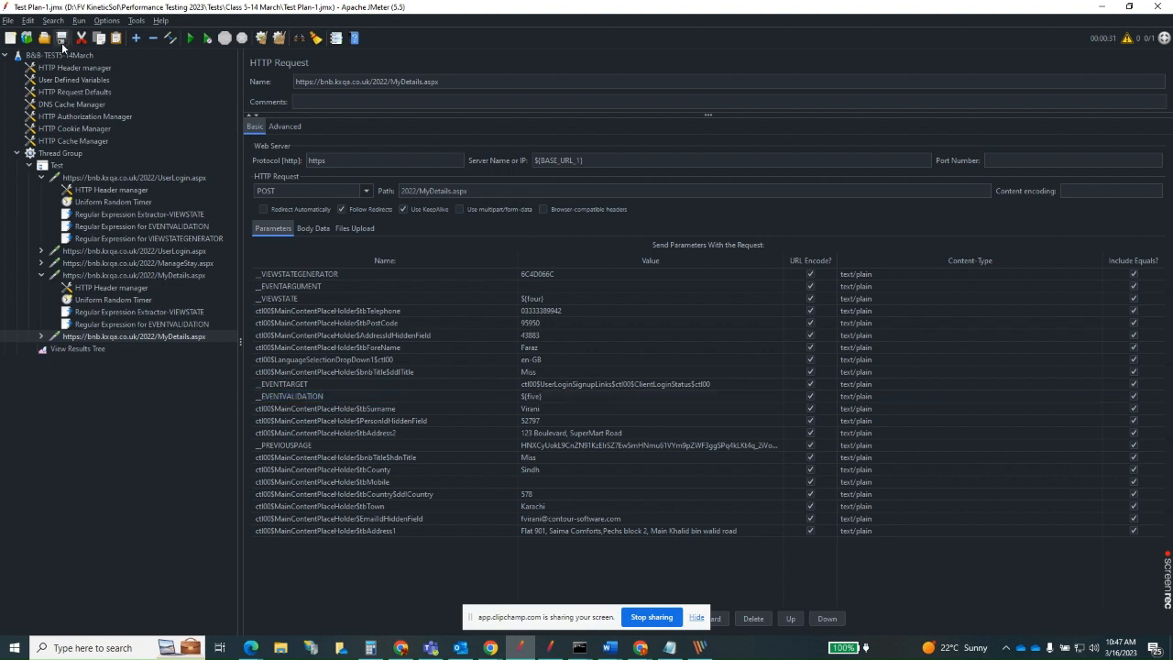
Clear the previous run's results from the View Results Tree and run the test plan again.
left_click(91, 346)
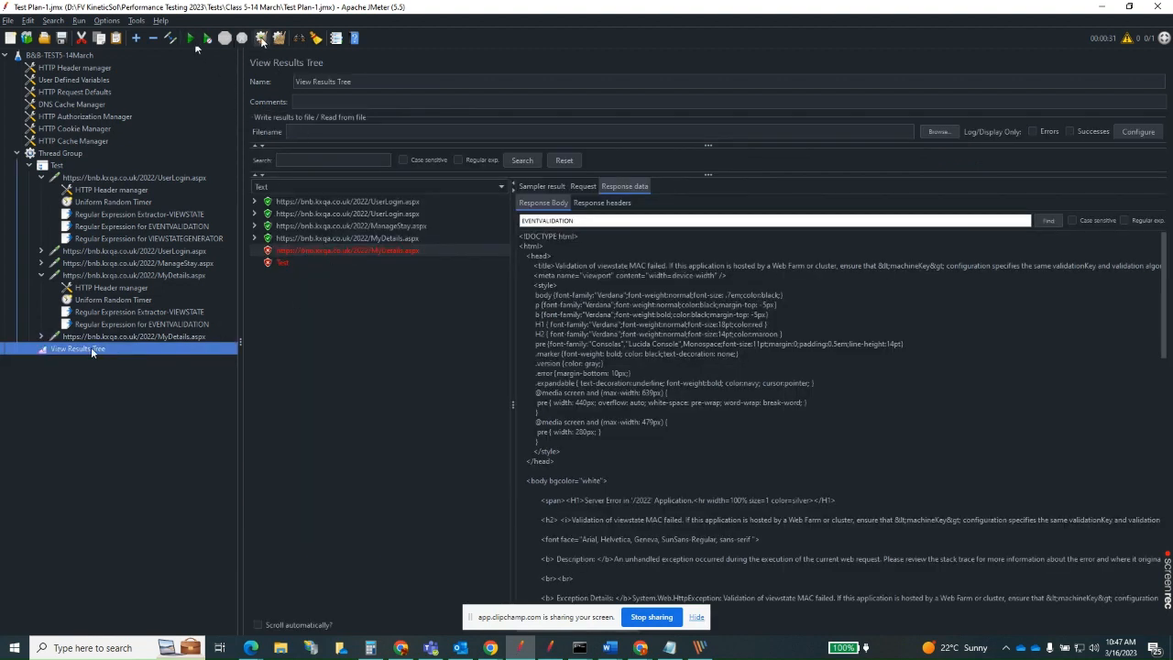
left_click(262, 40)
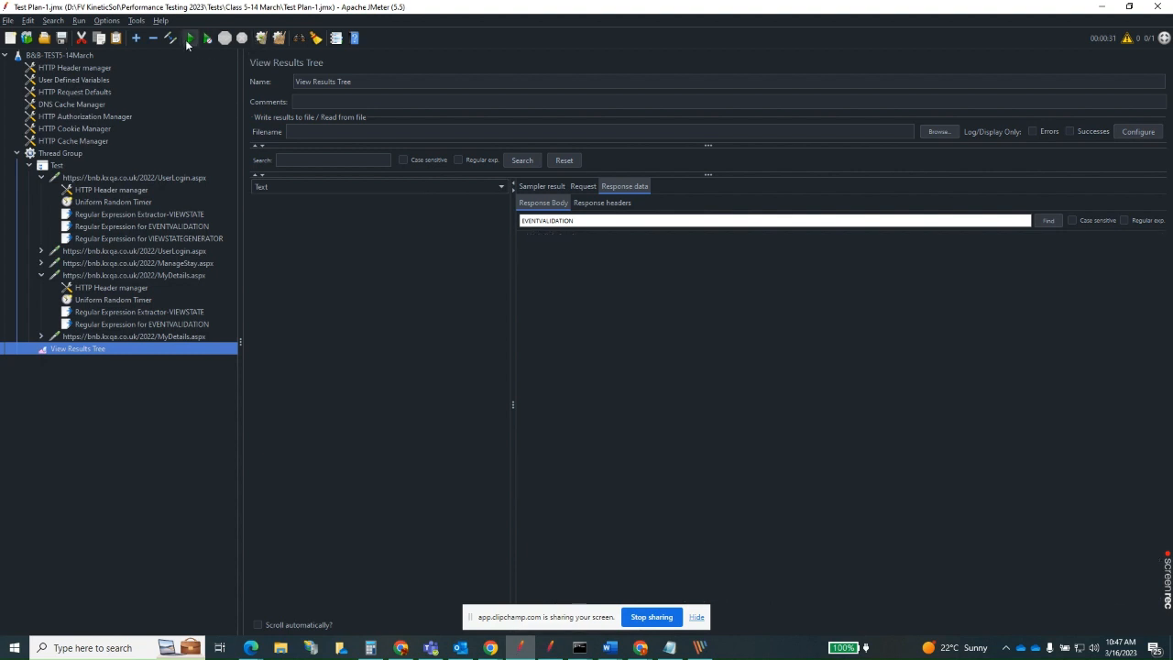
left_click(191, 39)
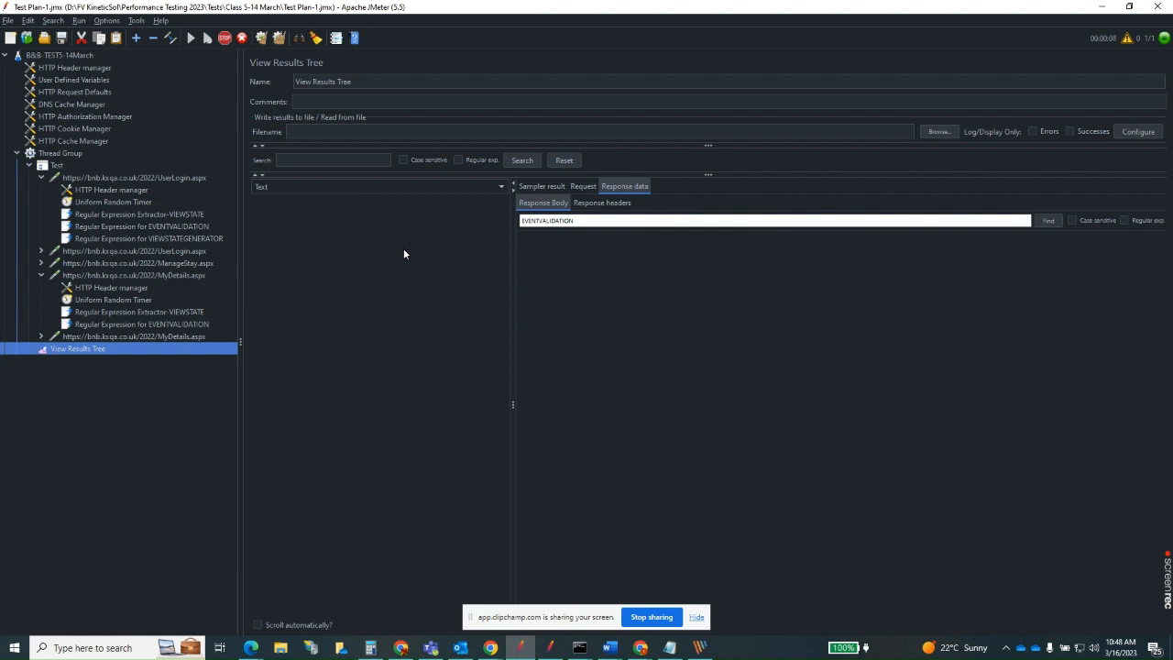
Check the VIEWSTATE extractor under the first MyDetails.aspx request and the __EVENTTARGET parameter in the second MyDetails.aspx request.
left_click(186, 324)
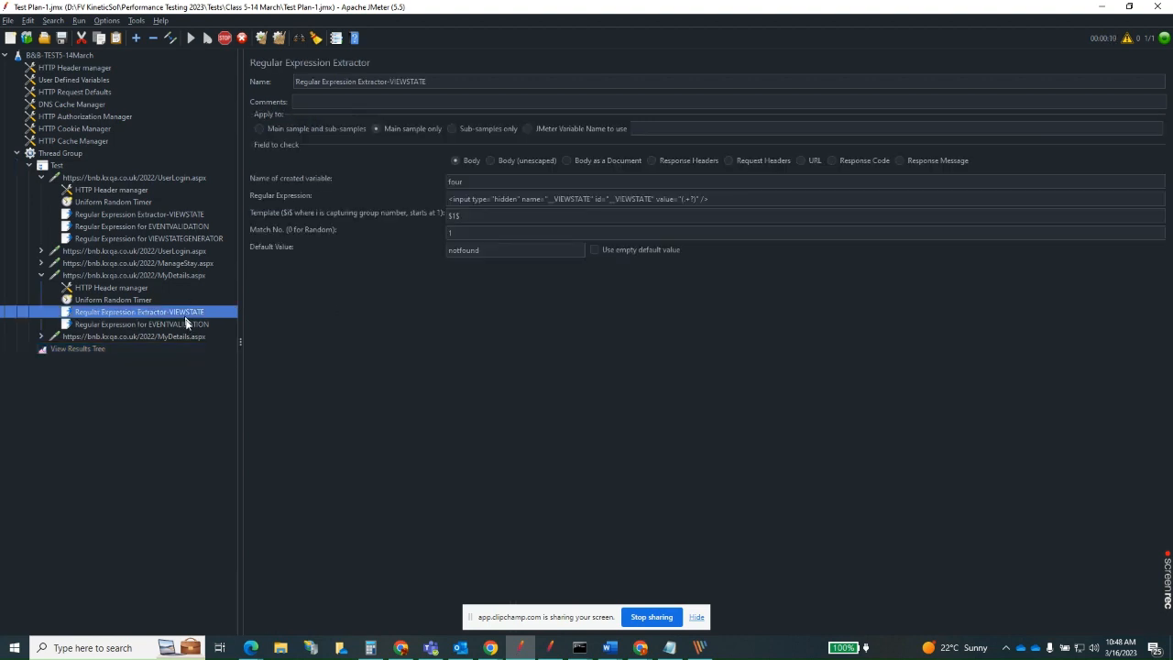
left_click(152, 337)
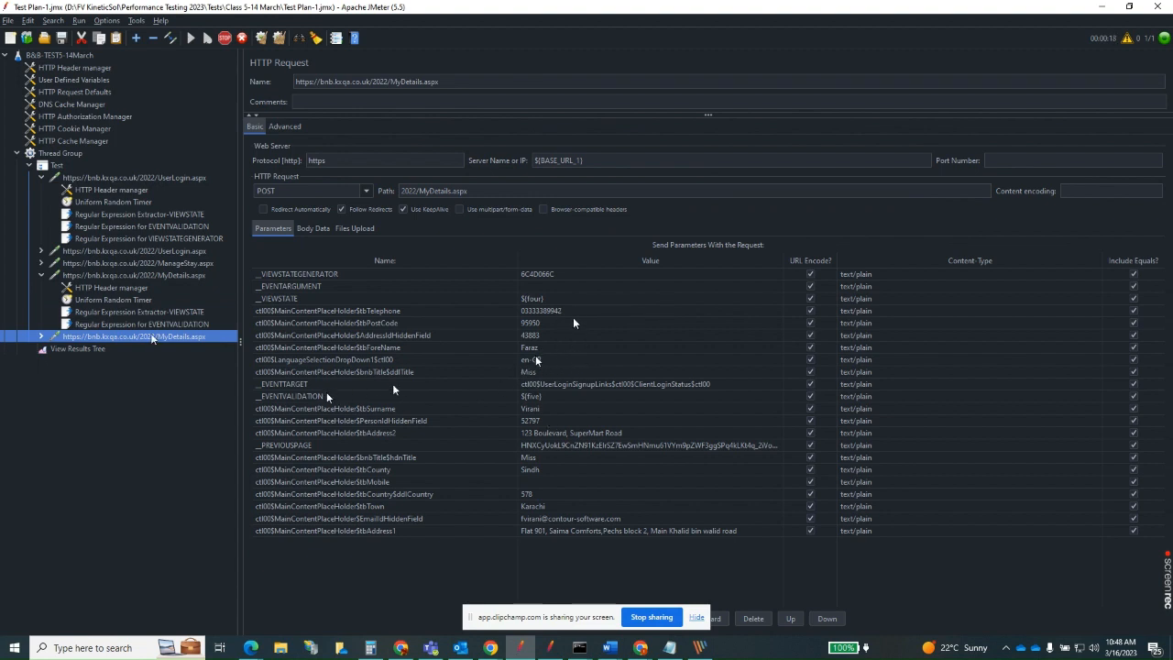
left_click(535, 386)
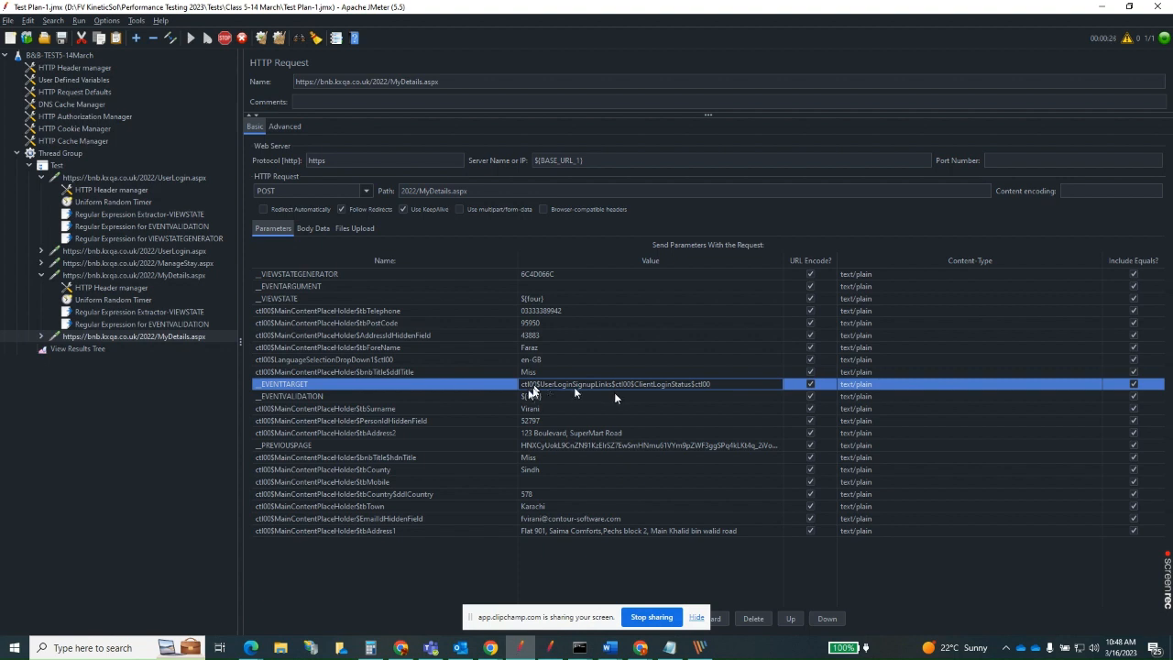
left_click(677, 372)
left_click(677, 382)
left_click(606, 372)
left_click(611, 384)
Review the response bodies of the UserLogin.aspx, ManageStay.aspx and MyDetails.aspx requests in the View Results Tree.
left_click(100, 349)
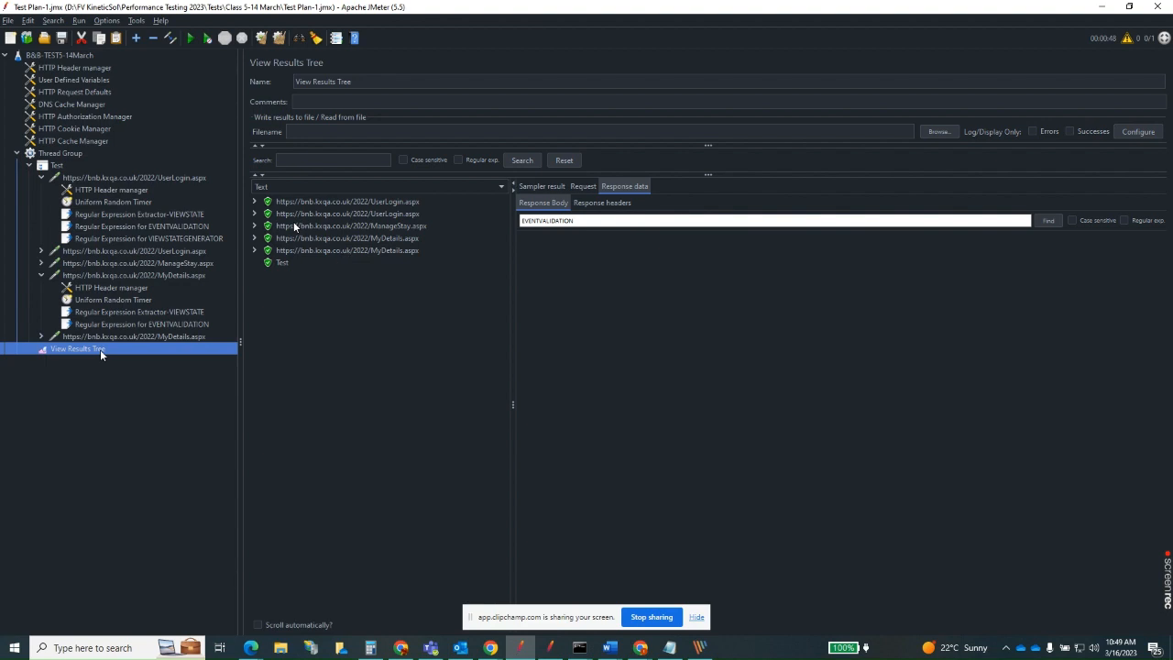
left_click(351, 213)
left_click(355, 225)
left_click(357, 237)
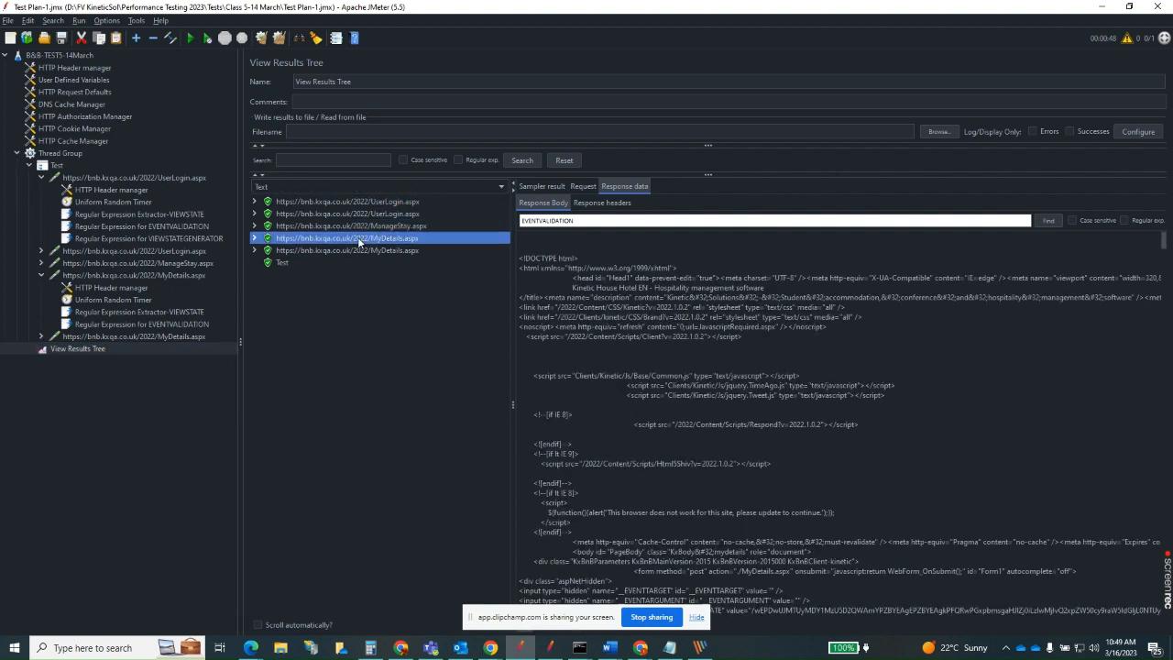
left_click(357, 250)
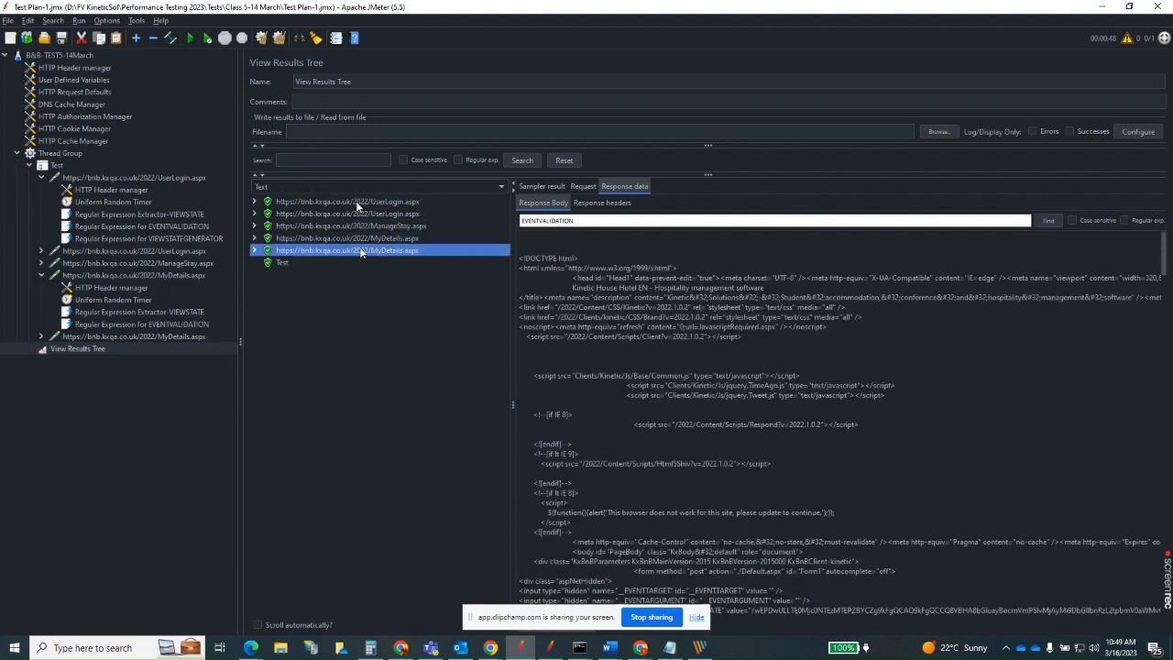
left_click(356, 200)
left_click(358, 212)
left_click(359, 226)
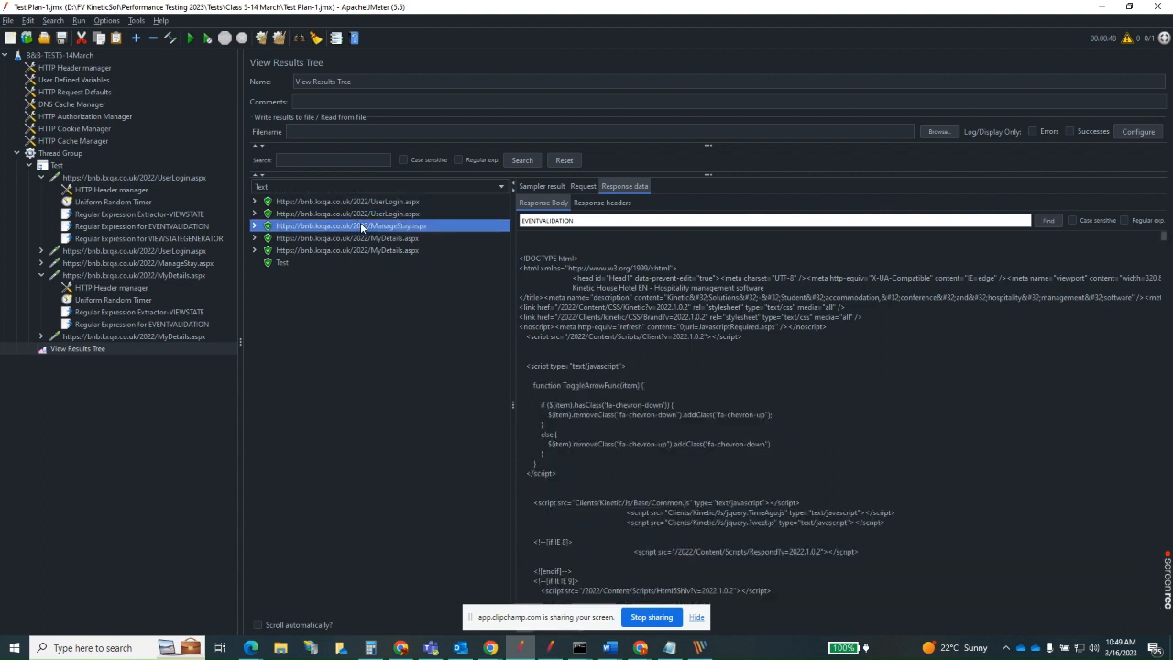
left_click(363, 238)
left_click(366, 250)
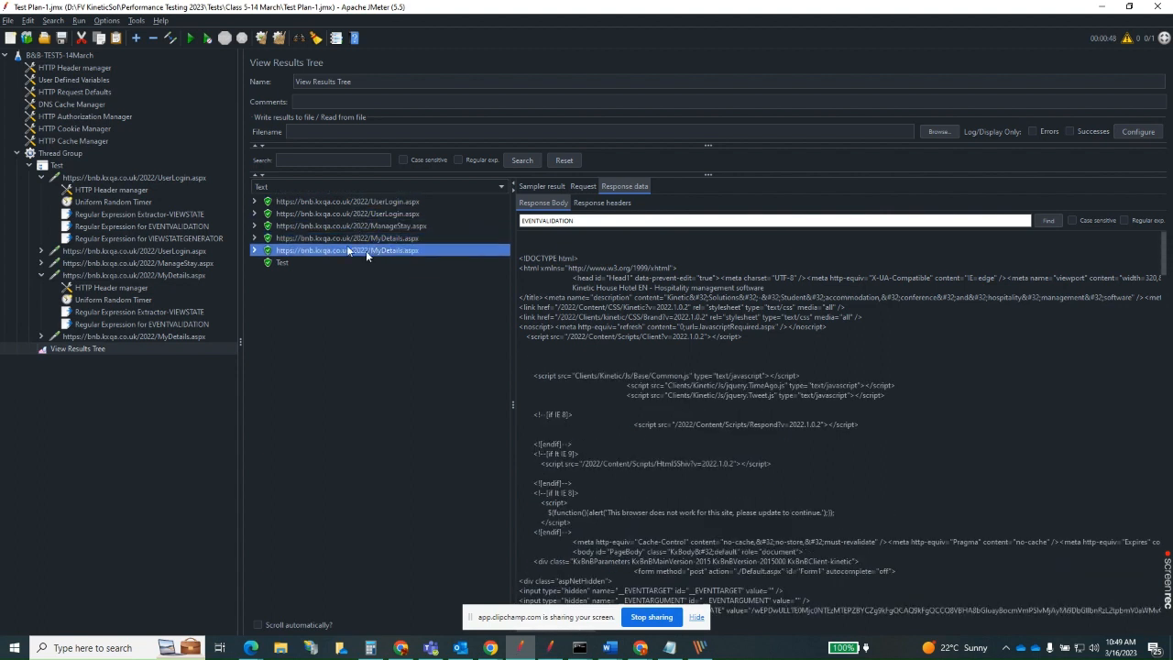
Inspect the sampler results of the Test transaction and each of its individual requests.
left_click(287, 264)
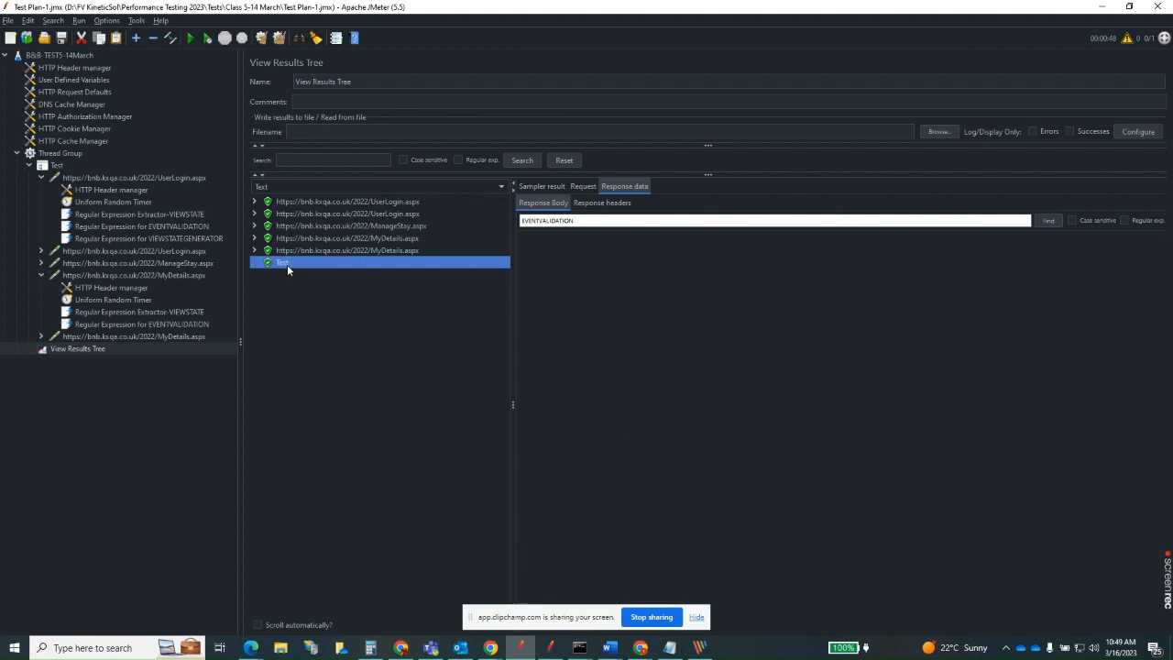
left_click(555, 189)
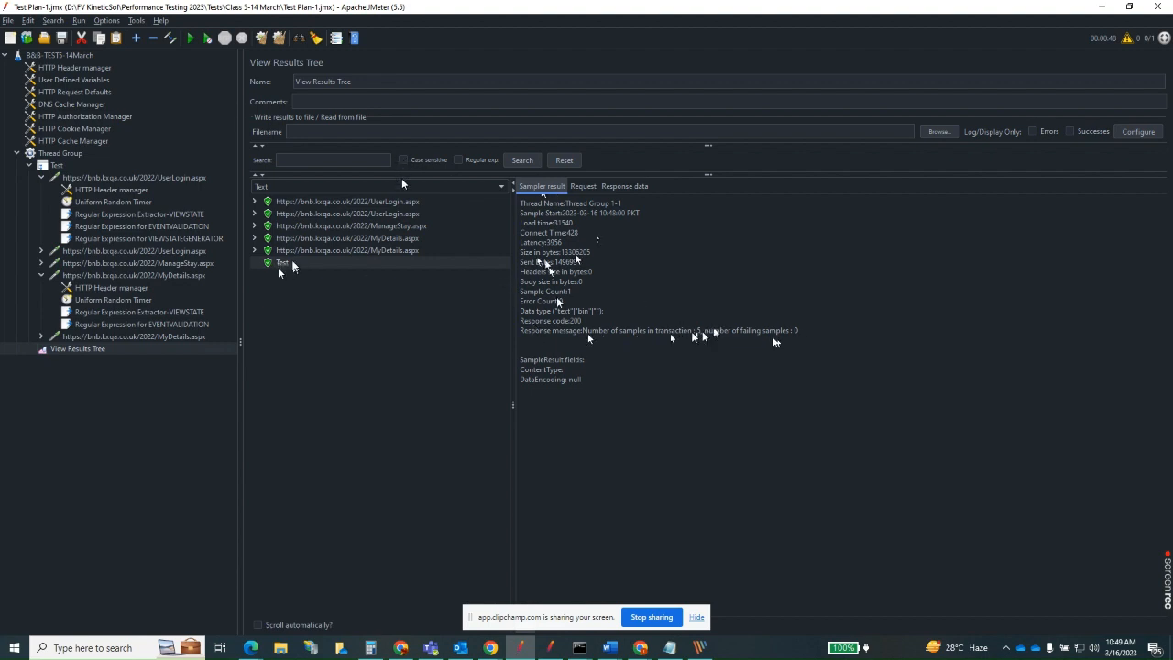
left_click(397, 200)
left_click(401, 213)
left_click(405, 225)
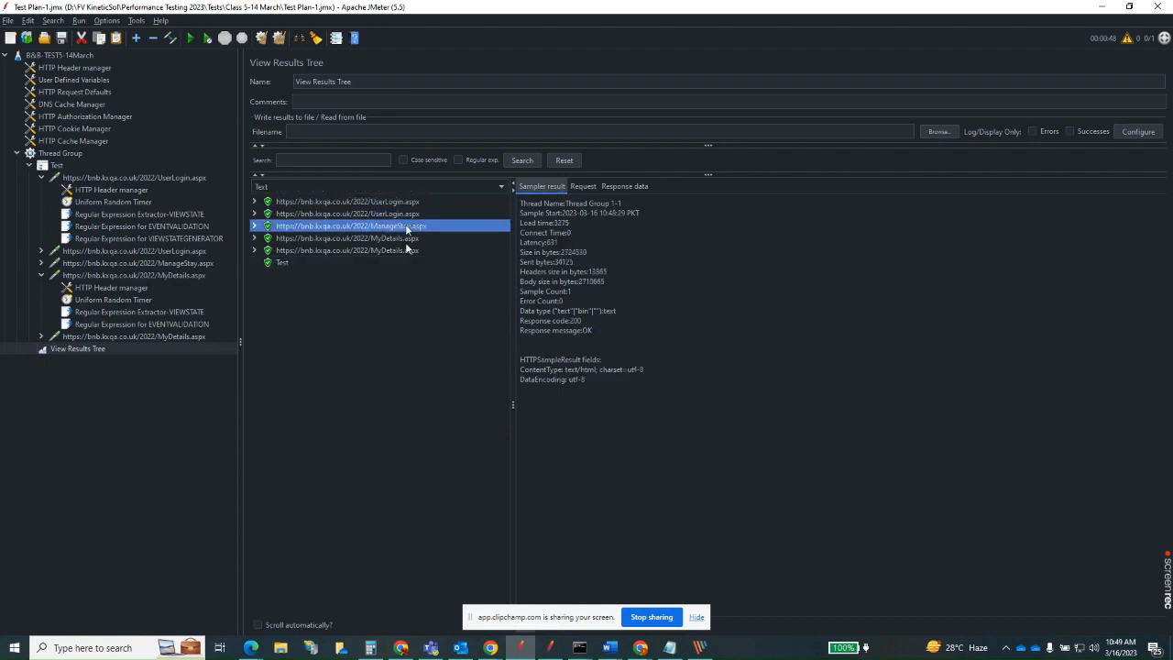
left_click(405, 239)
left_click(405, 250)
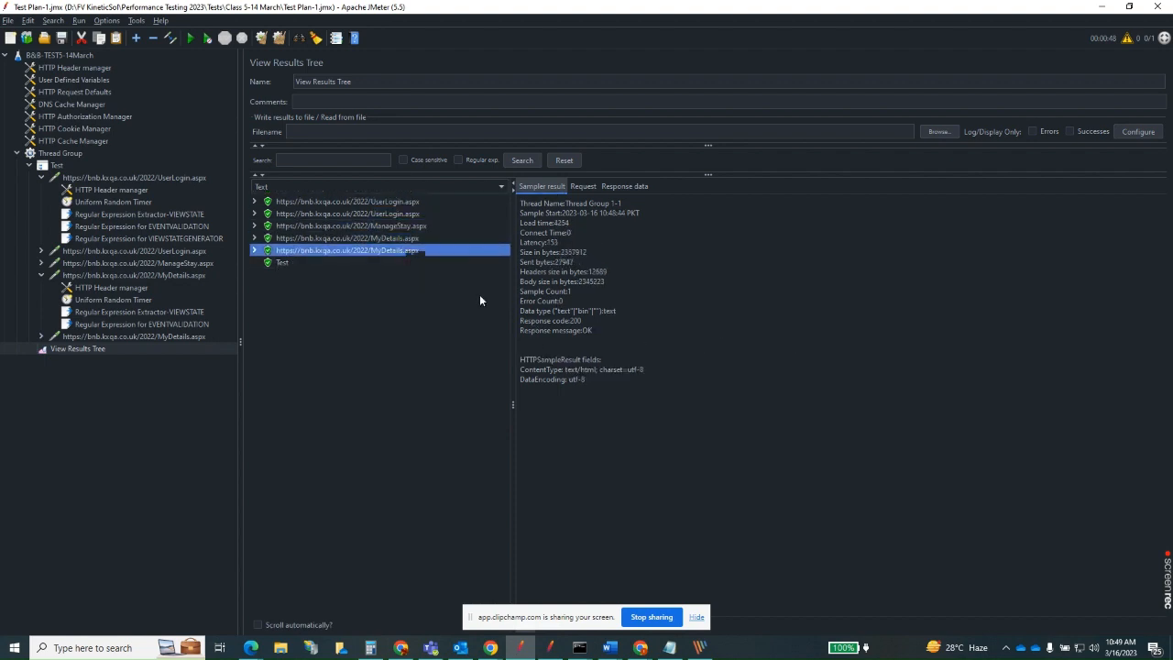
left_click(279, 264)
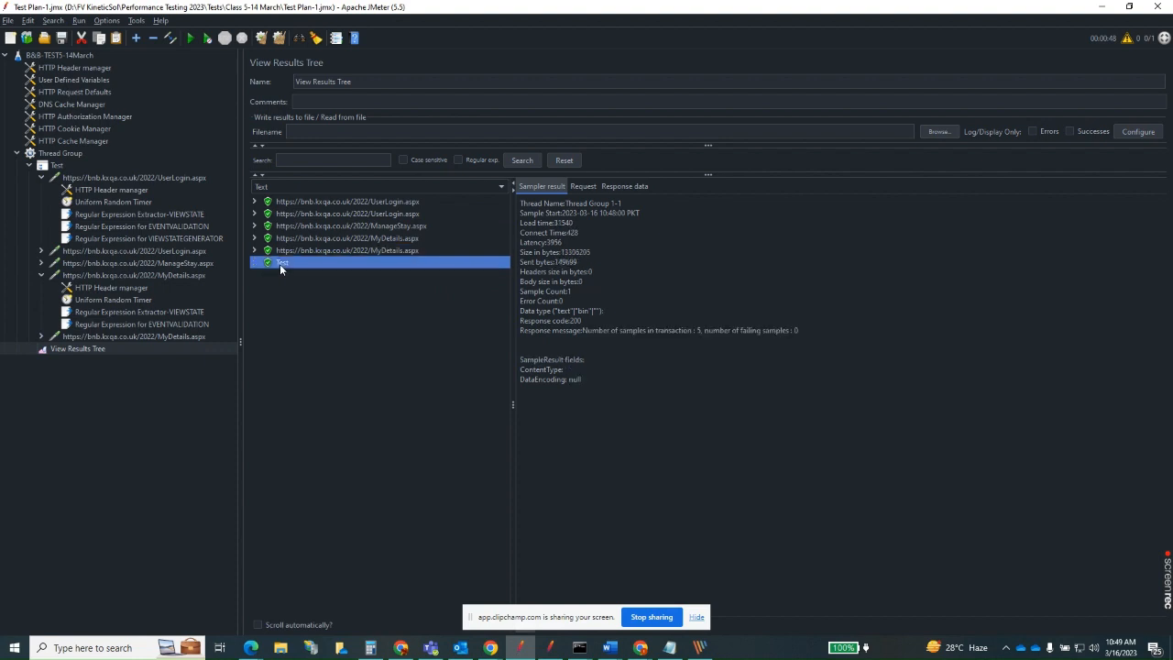